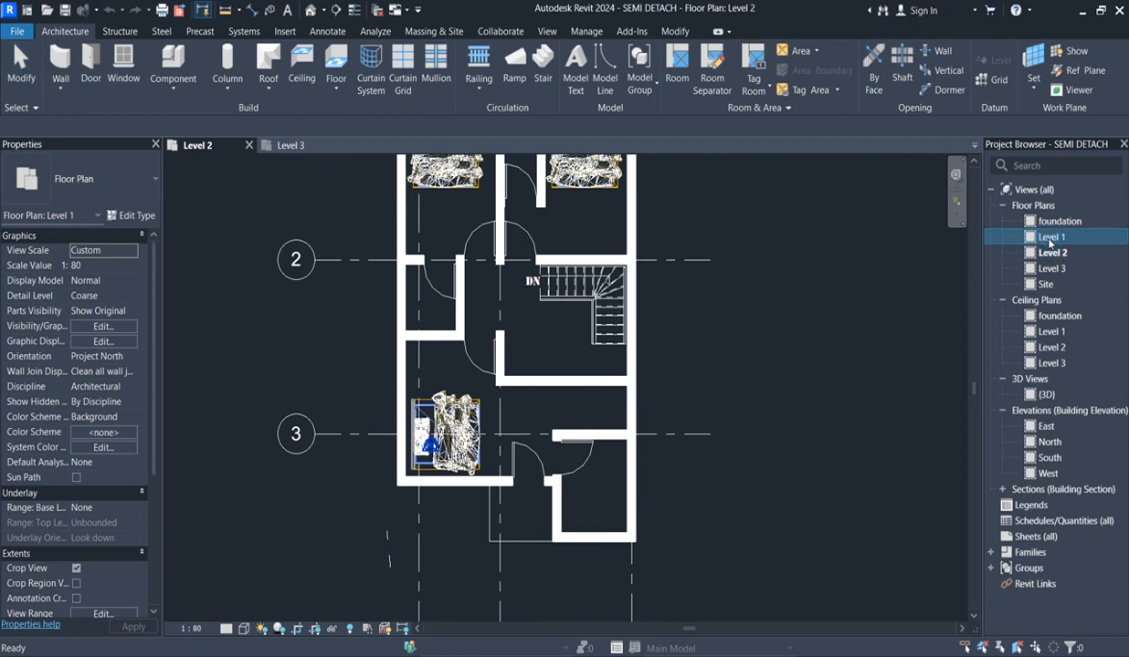
Examine the Level 1 floor plan, covering the rooms, stair, furniture and the narrow extension below grid 3.
scroll(722, 383, "down", 2)
scroll(739, 436, "down", 1)
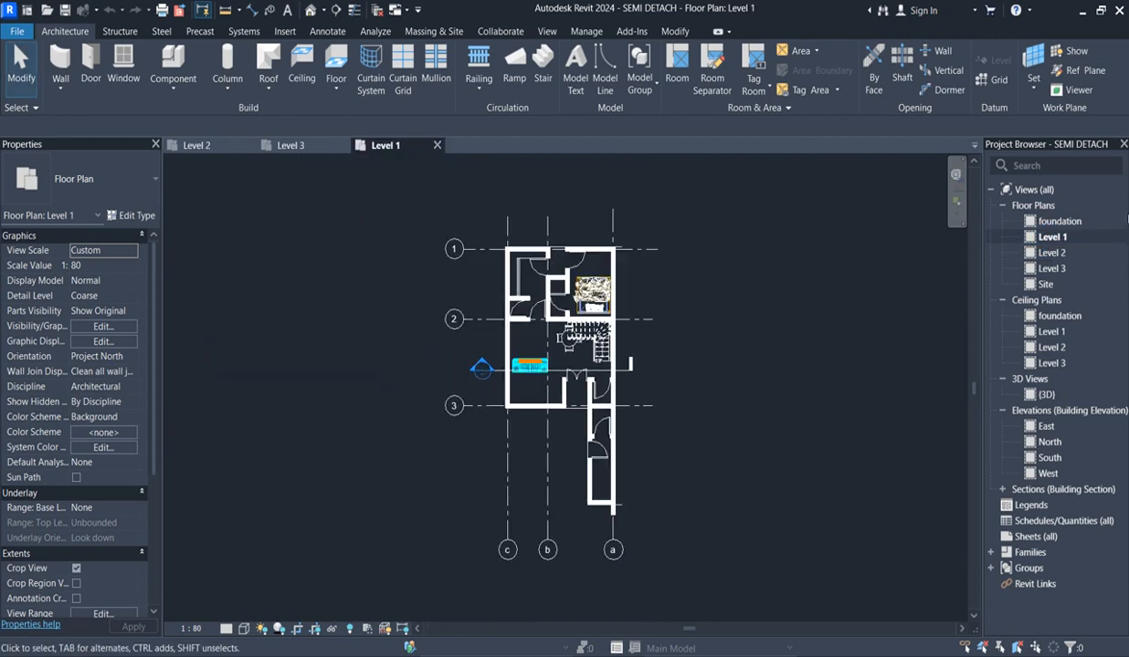
scroll(672, 452, "up", 1)
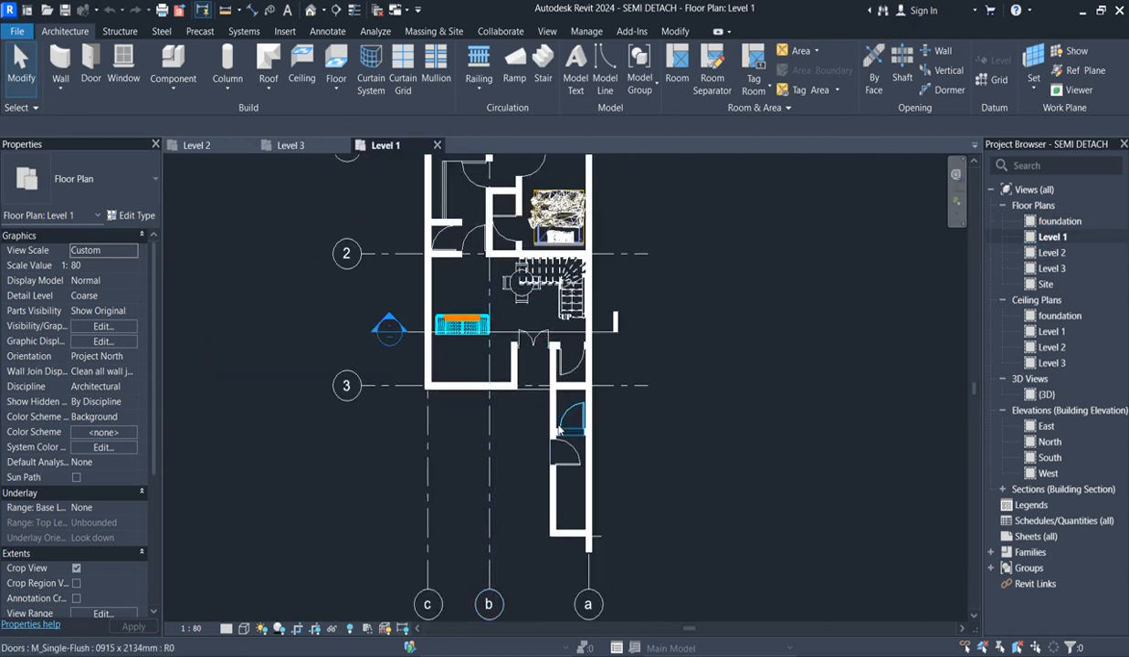
scroll(548, 440, "down", 1)
scroll(551, 330, "up", 2)
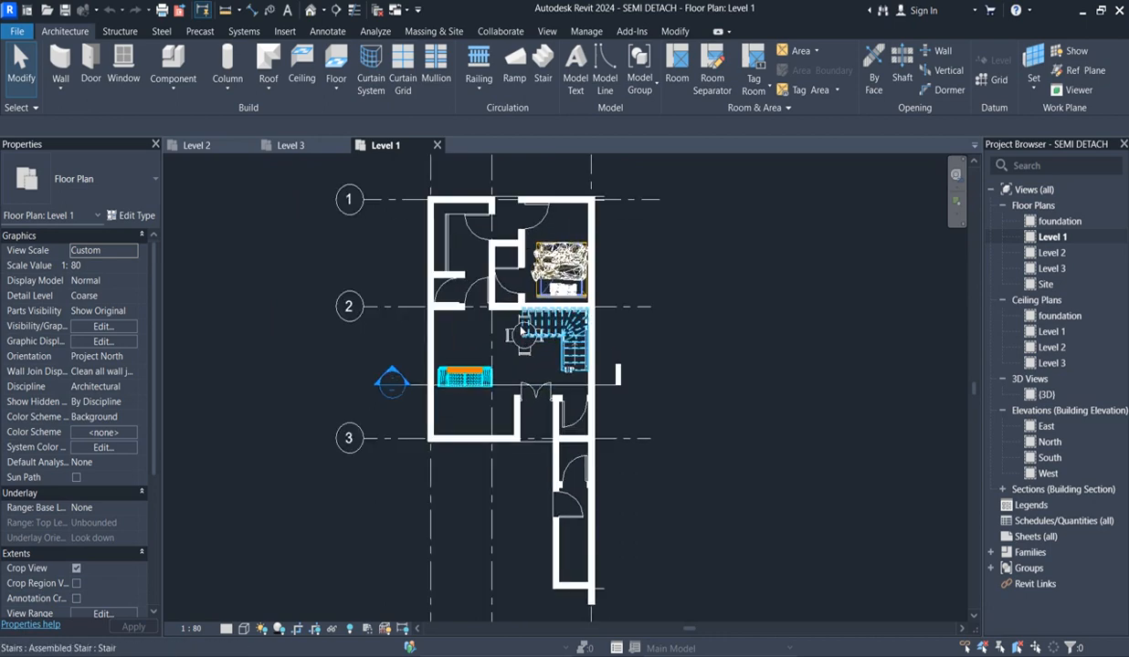
scroll(516, 369, "up", 1)
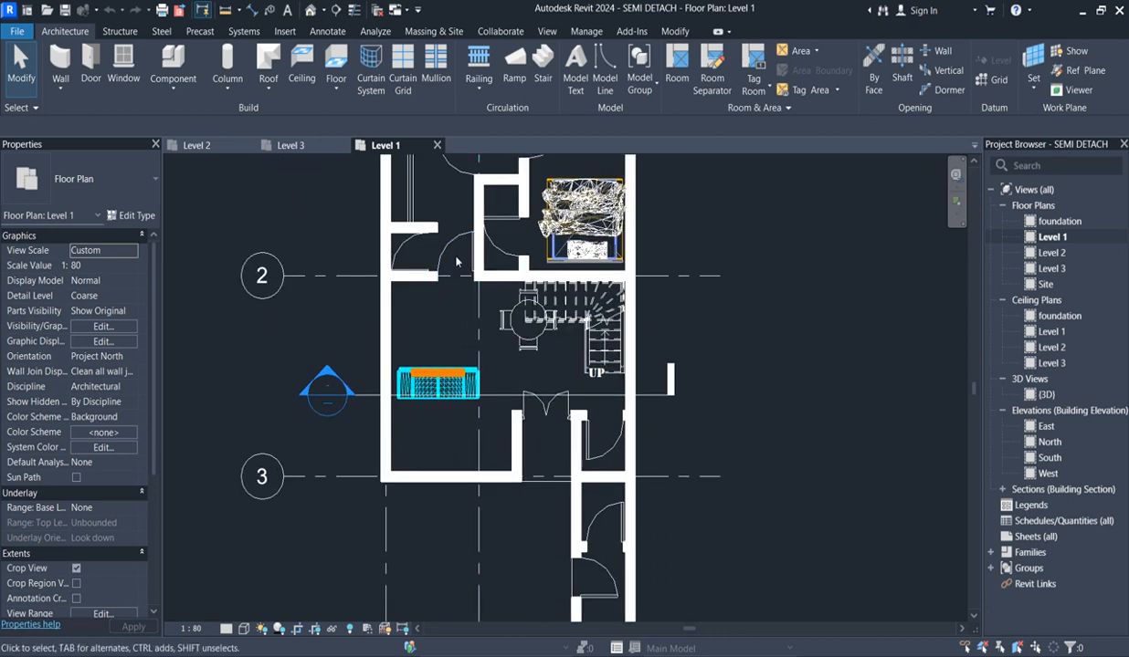
scroll(510, 355, "down", 2)
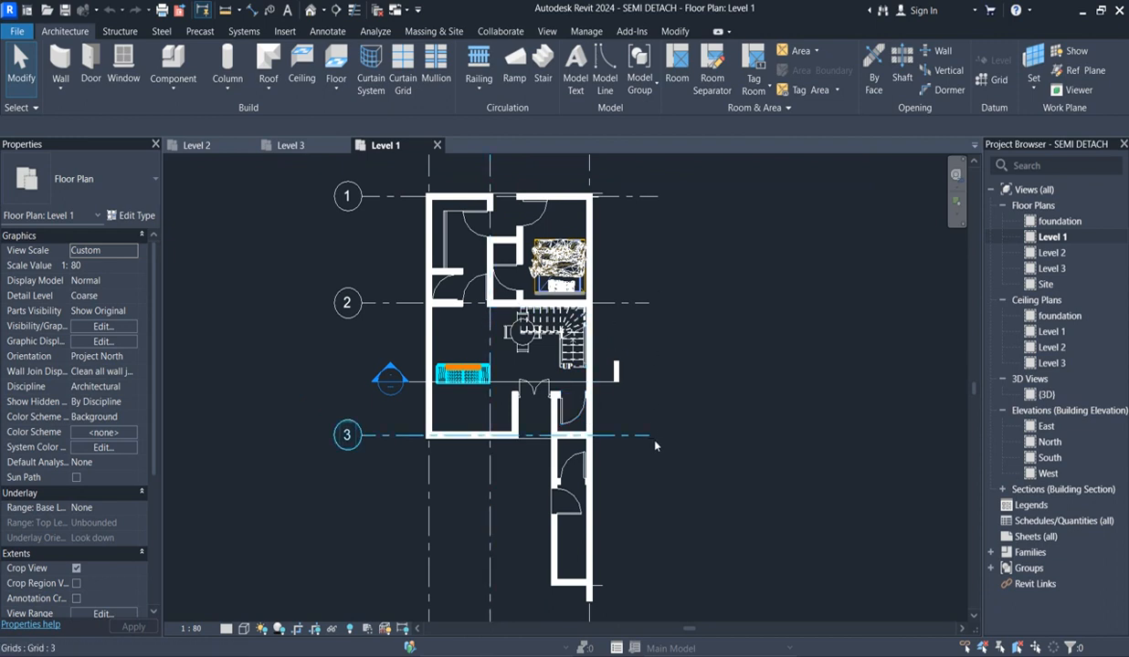
Open the Level 2 floor plan and examine its bedrooms, doors, stair and the area around grid 3.
double_click(1059, 253)
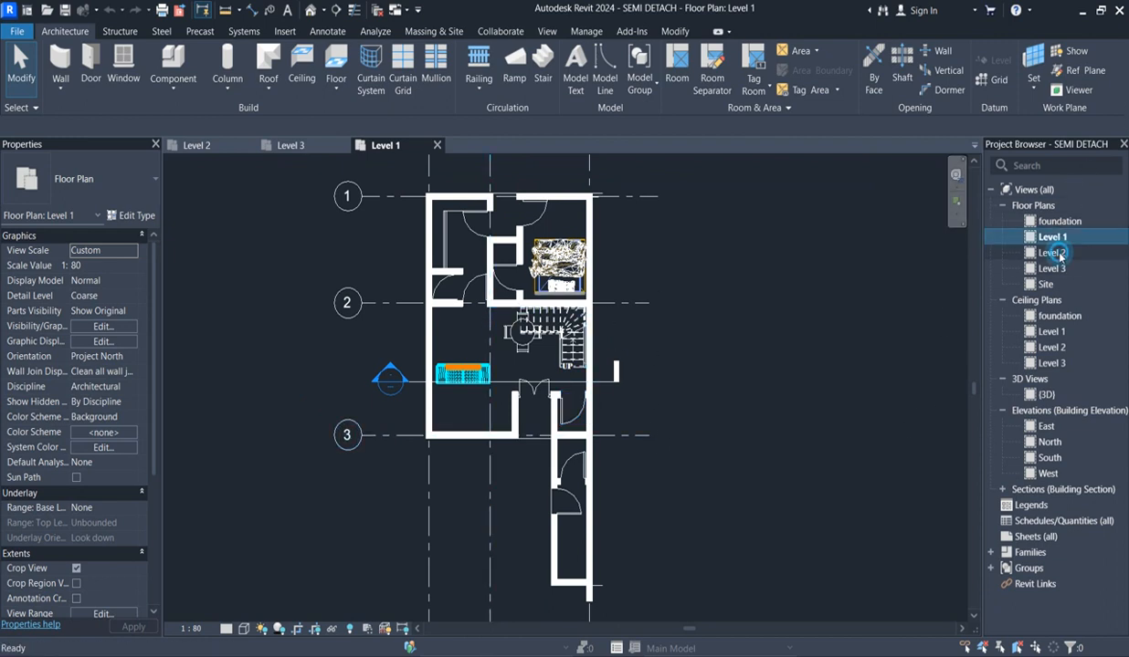
scroll(505, 534, "down", 3)
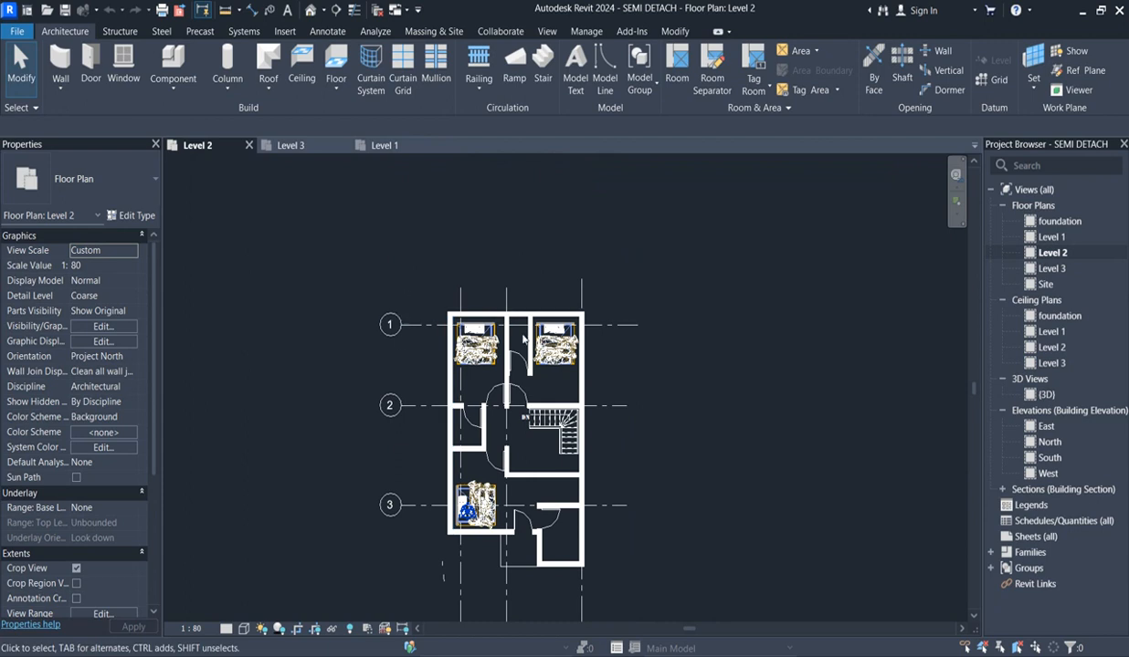
scroll(500, 512, "up", 1)
scroll(500, 517, "up", 1)
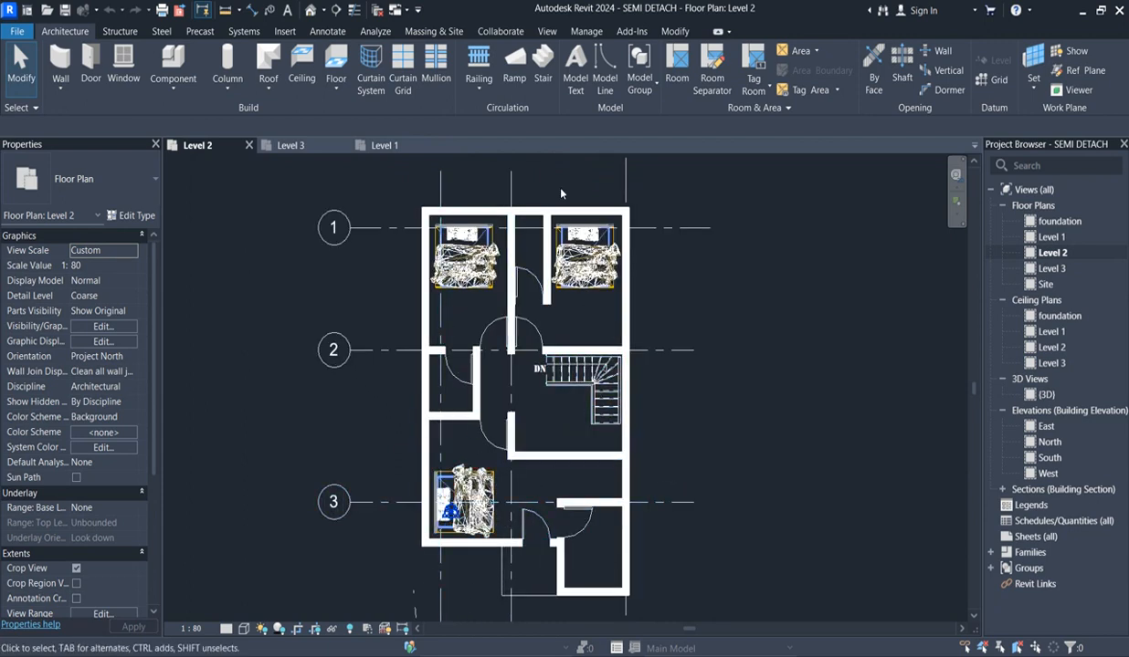
scroll(488, 356, "down", 1)
scroll(539, 304, "up", 1)
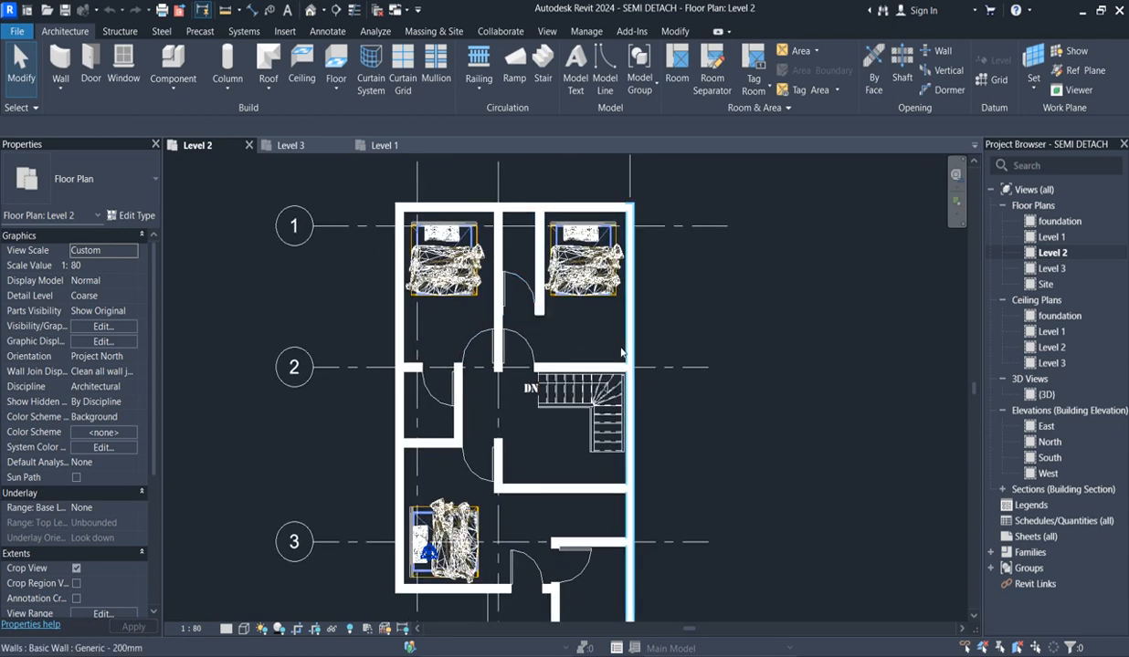
scroll(493, 347, "down", 1)
scroll(463, 320, "up", 2)
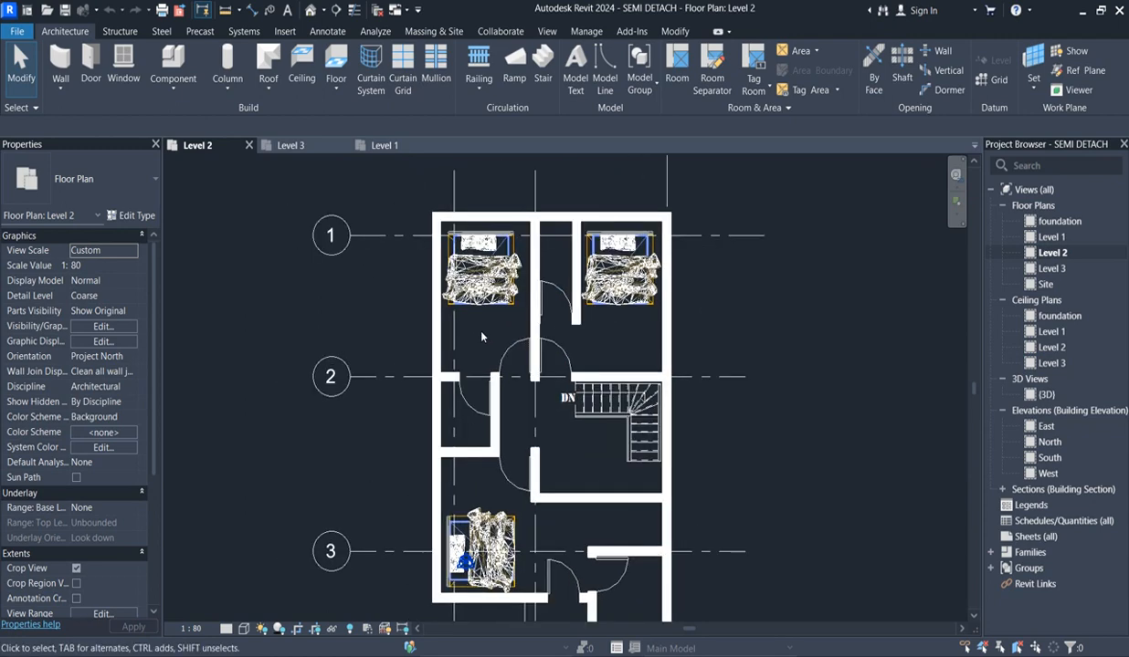
scroll(593, 413, "down", 3)
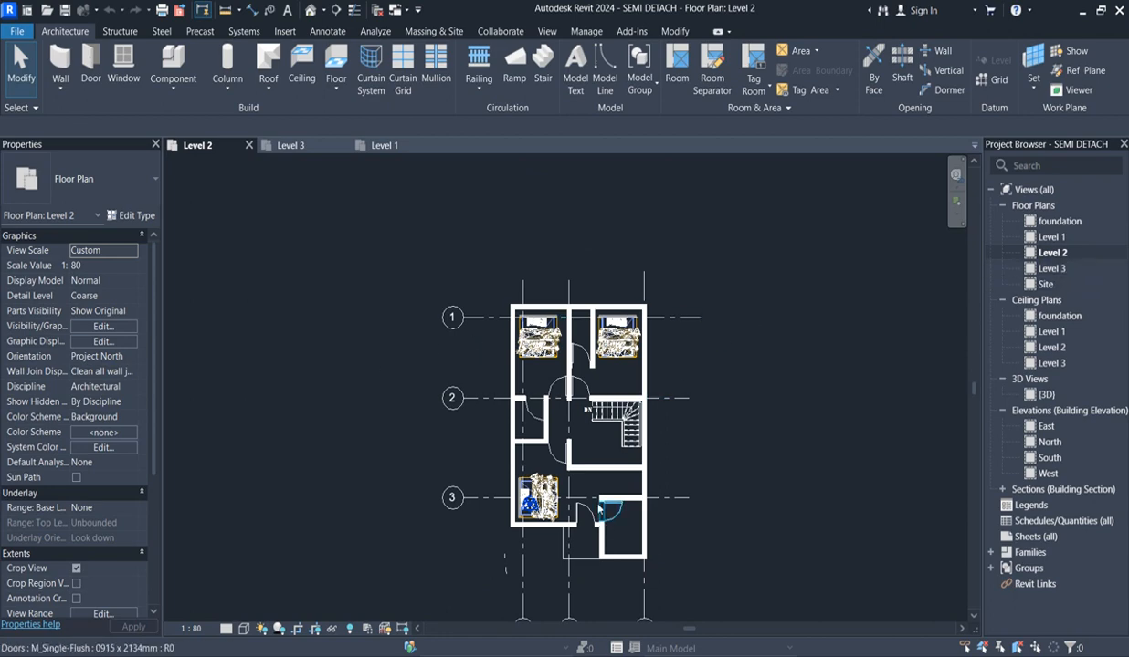
scroll(585, 365, "down", 1)
scroll(598, 388, "up", 3)
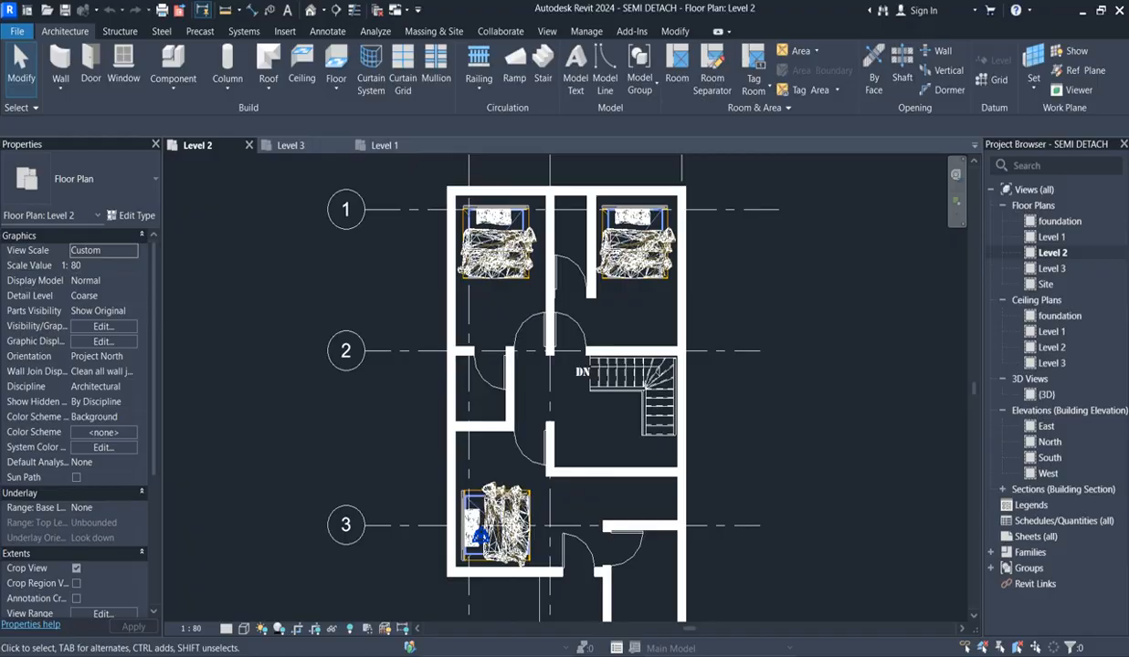
Check the features list in the Client brief.jpg image, return to Revit and open the Level 3 floor plan.
key("alt+Tab")
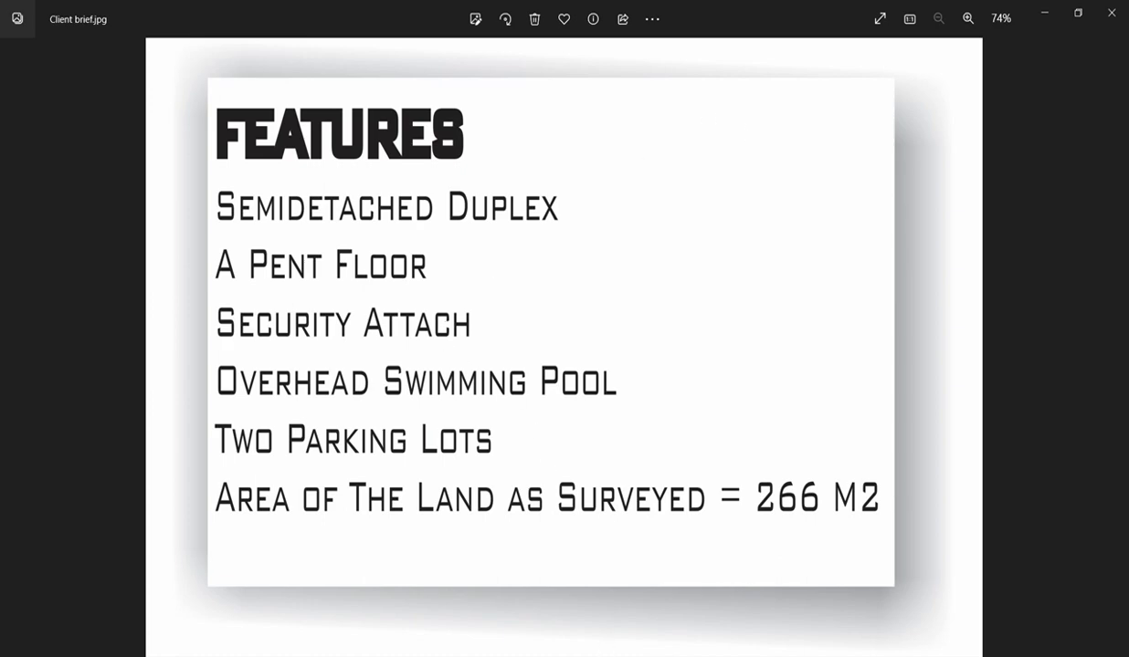
key("alt+Tab")
scroll(493, 272, "down", 1)
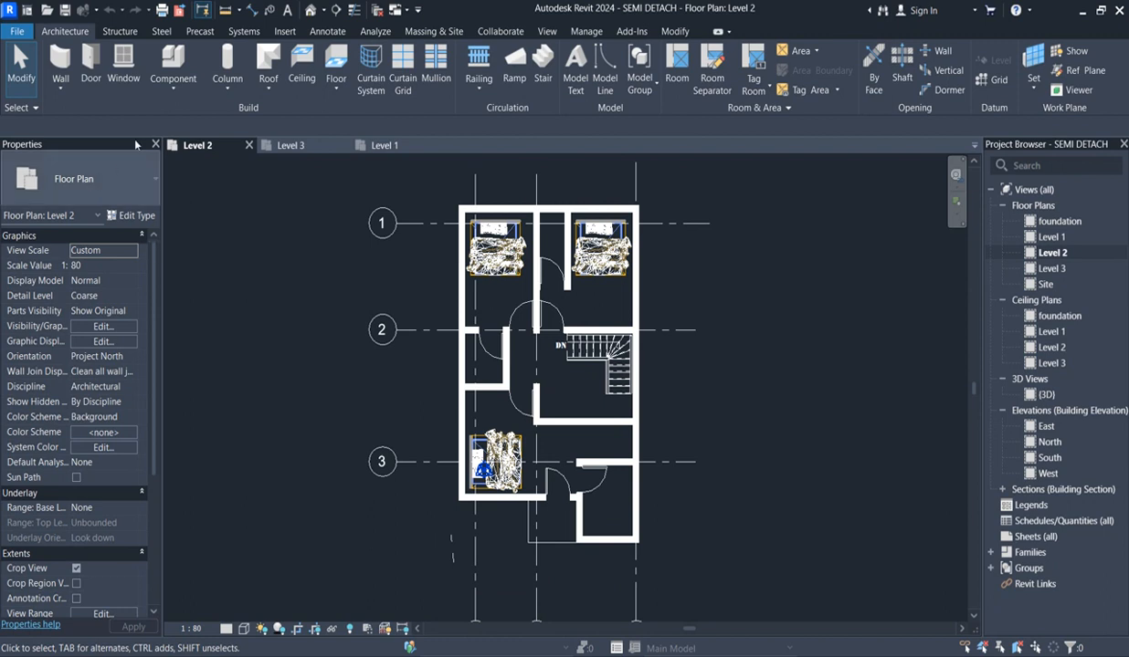
double_click(1048, 272)
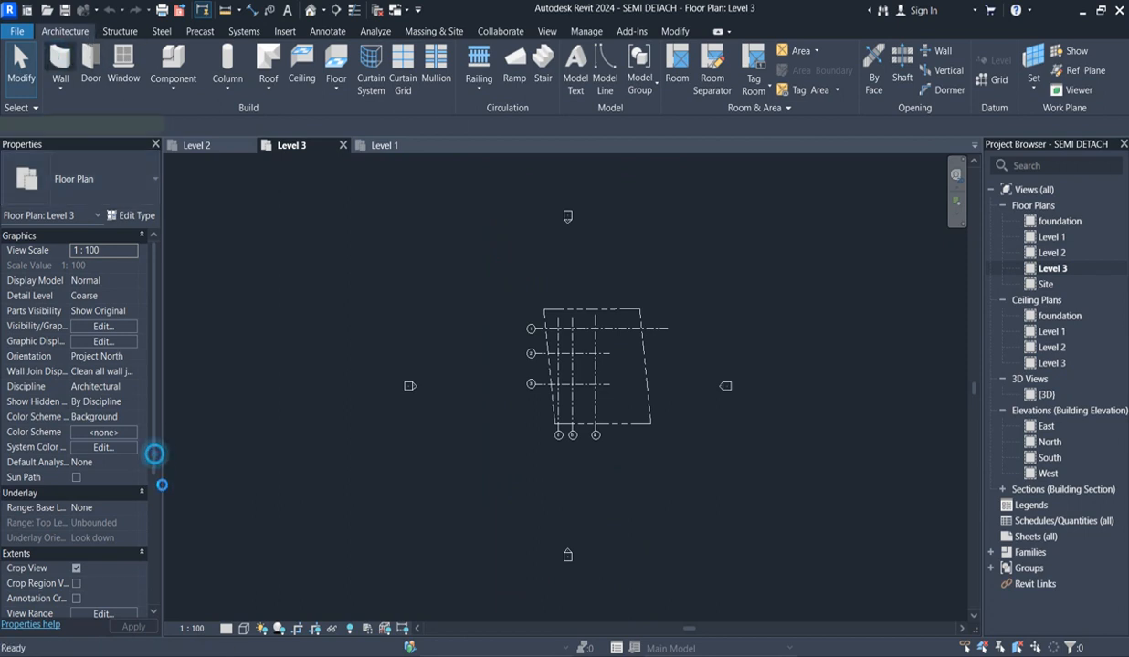
left_click_drag(154, 459, 154, 514)
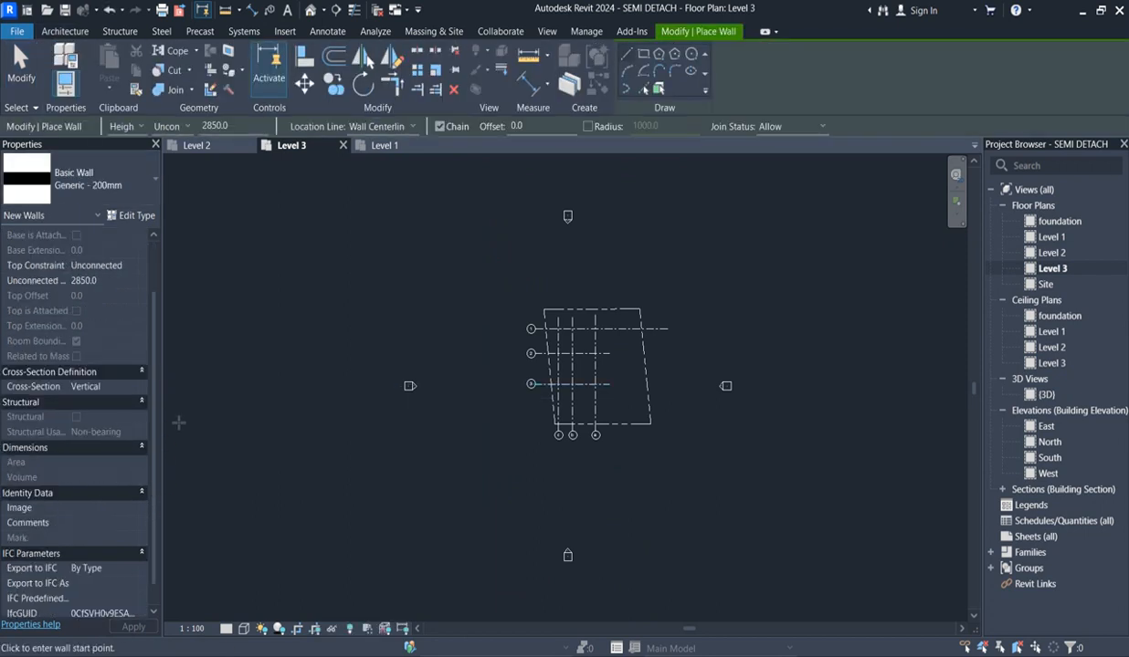
scroll(151, 384, "up", 3)
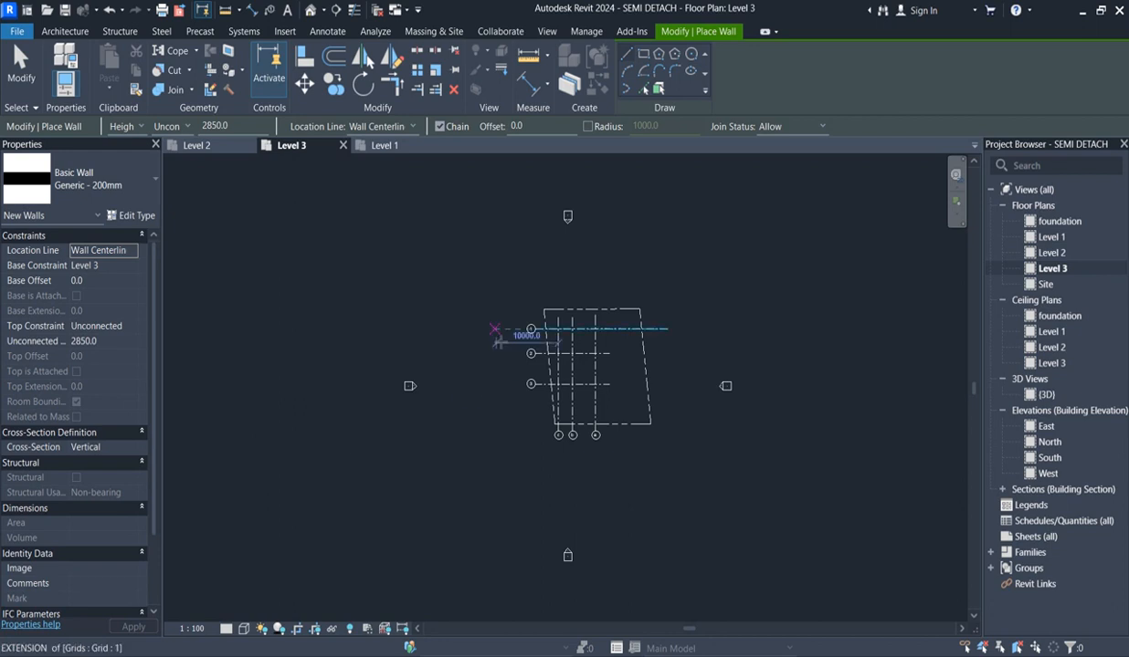
key("Escape")
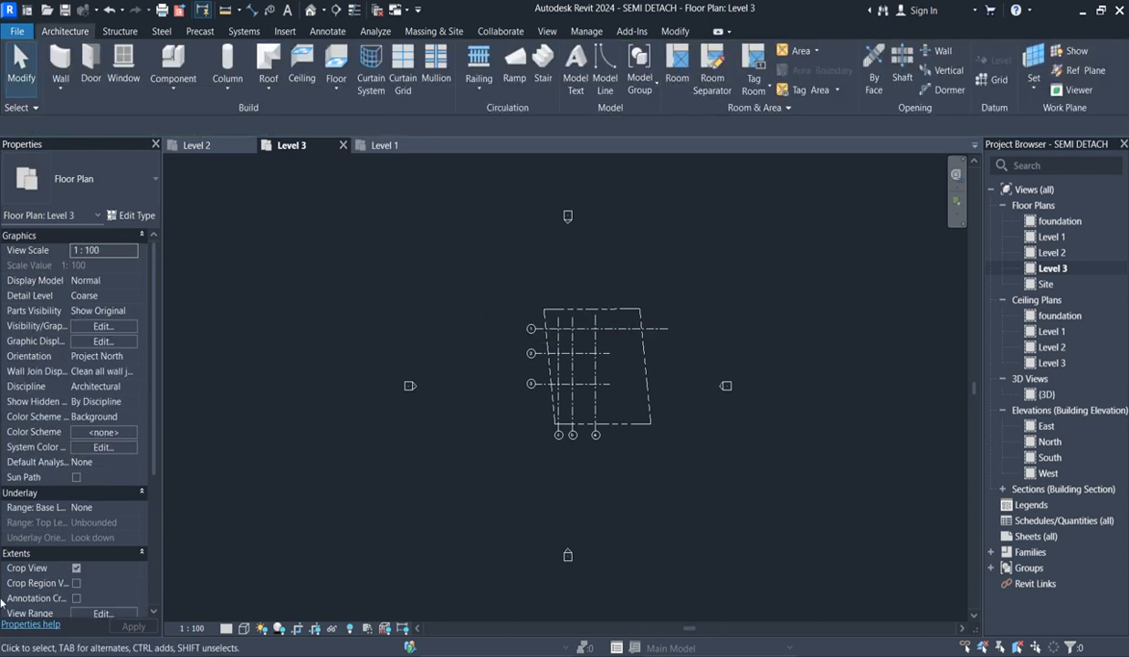
Set the underlay base level of the Level 3 floor plan to Level 2.
scroll(150, 451, "down", 2)
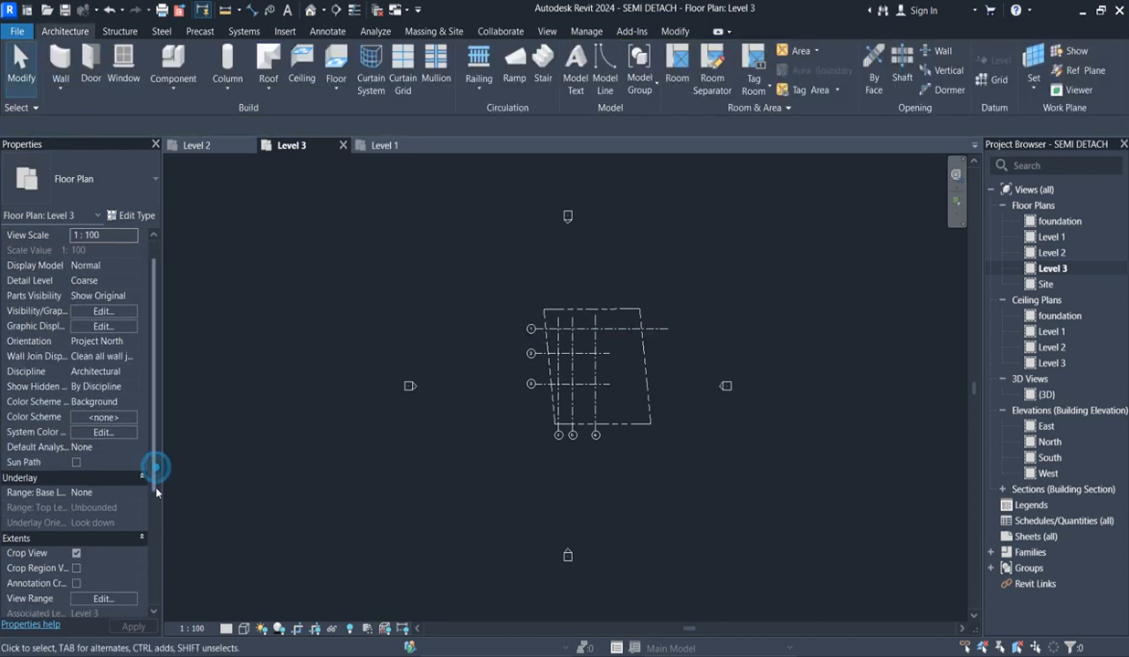
left_click(131, 448)
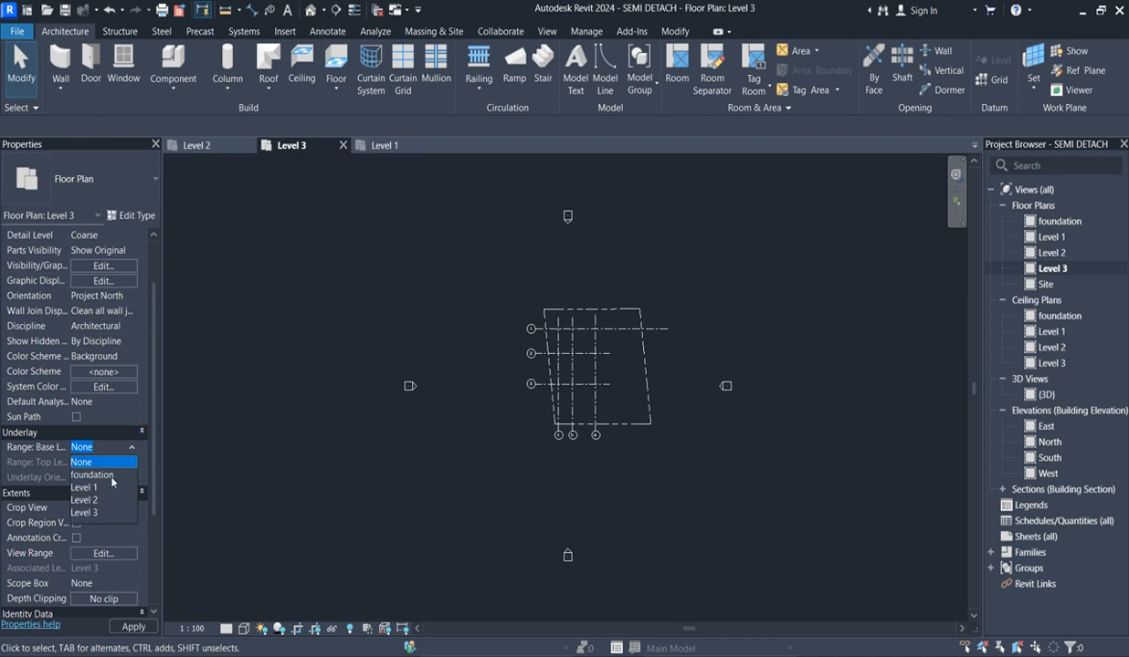
left_click(97, 500)
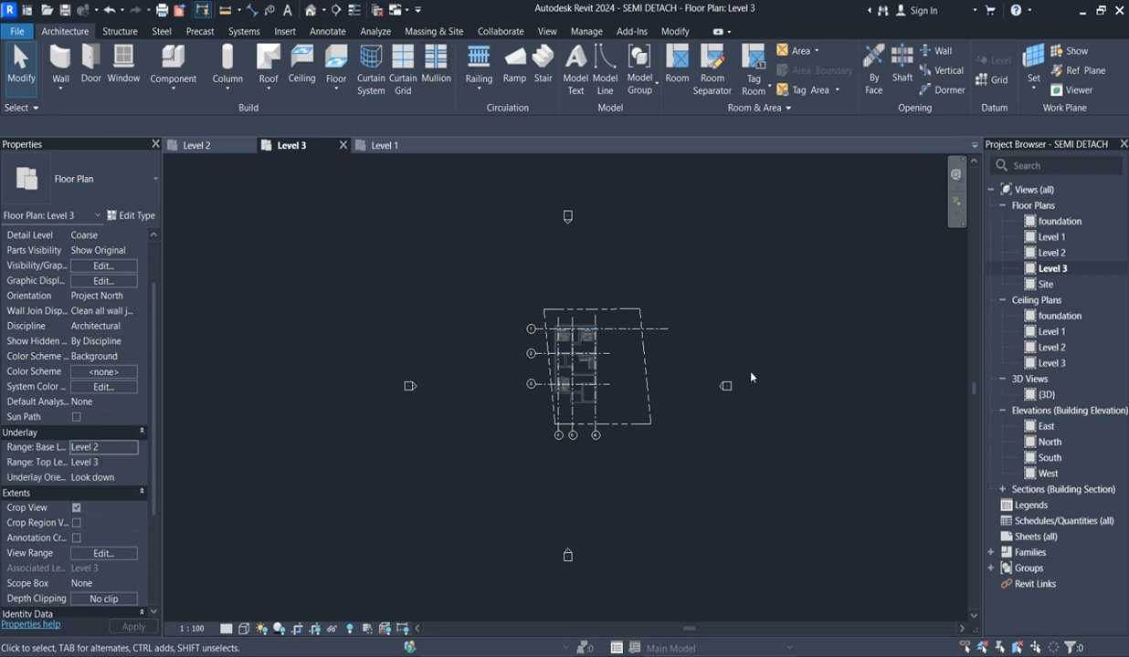
scroll(619, 361, "up", 2)
scroll(566, 306, "up", 2)
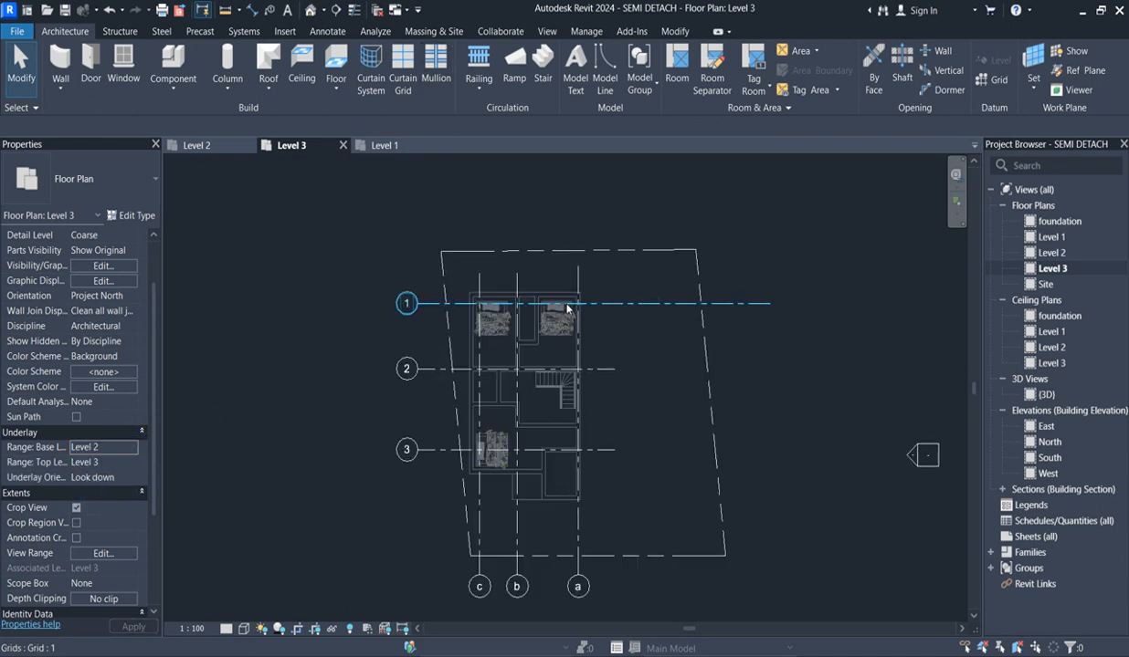
Draw a Generic - 200mm wall along grid 1 from grid a to the underlay's west outer wall, about 6478 mm long.
left_click(61, 56)
scroll(602, 306, "up", 3)
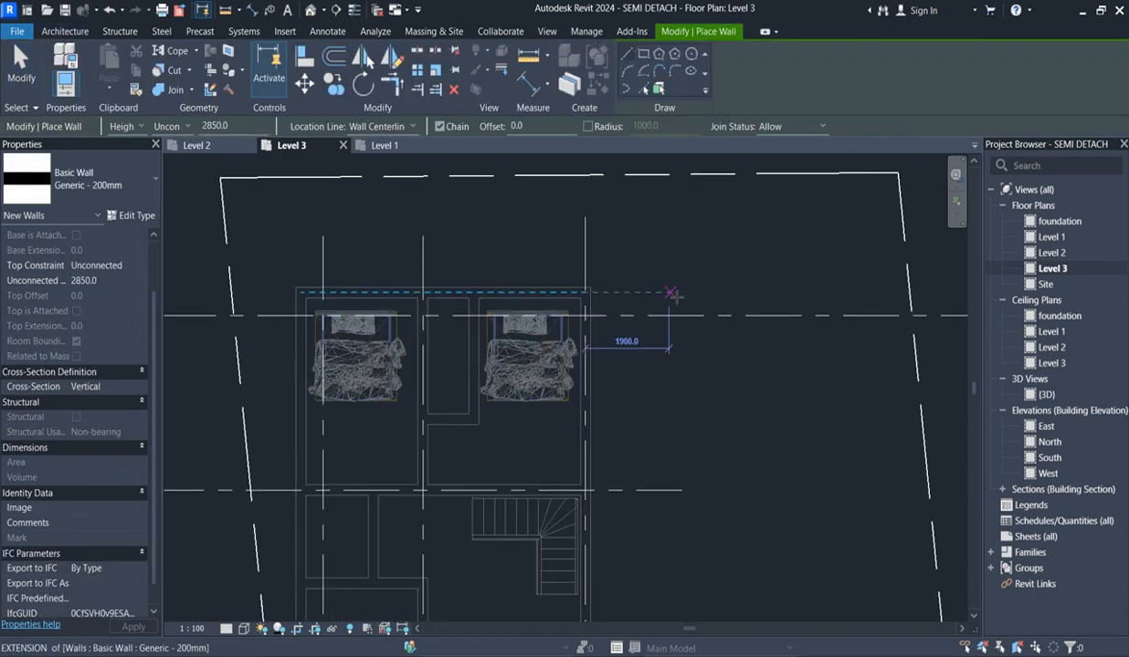
scroll(581, 289, "down", 2)
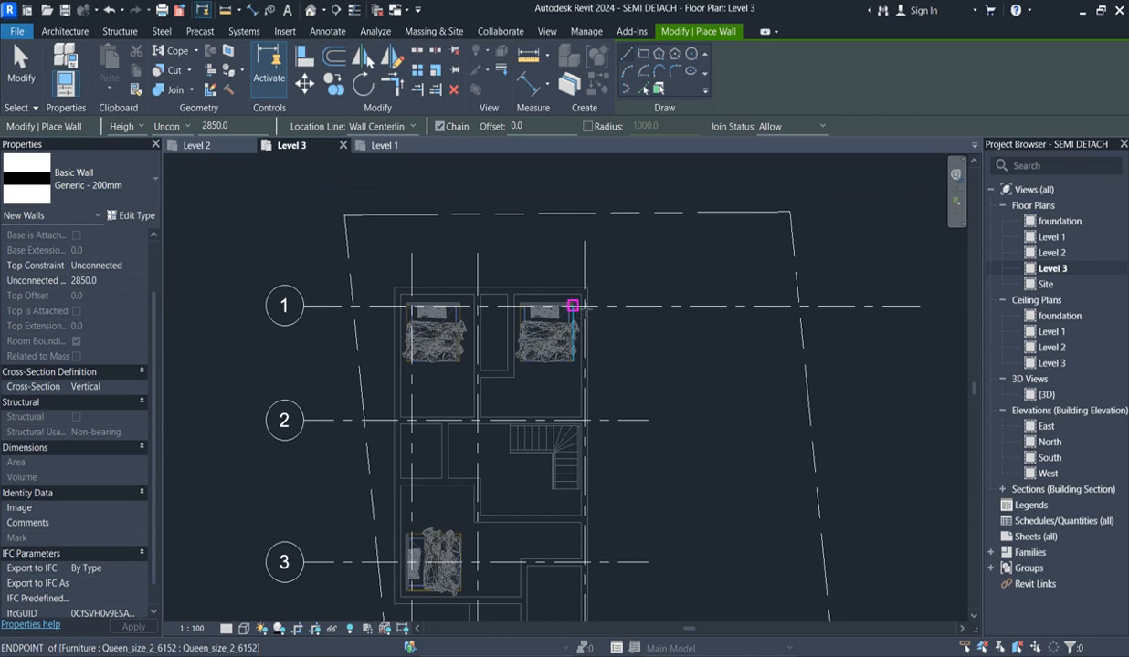
scroll(580, 305, "up", 3)
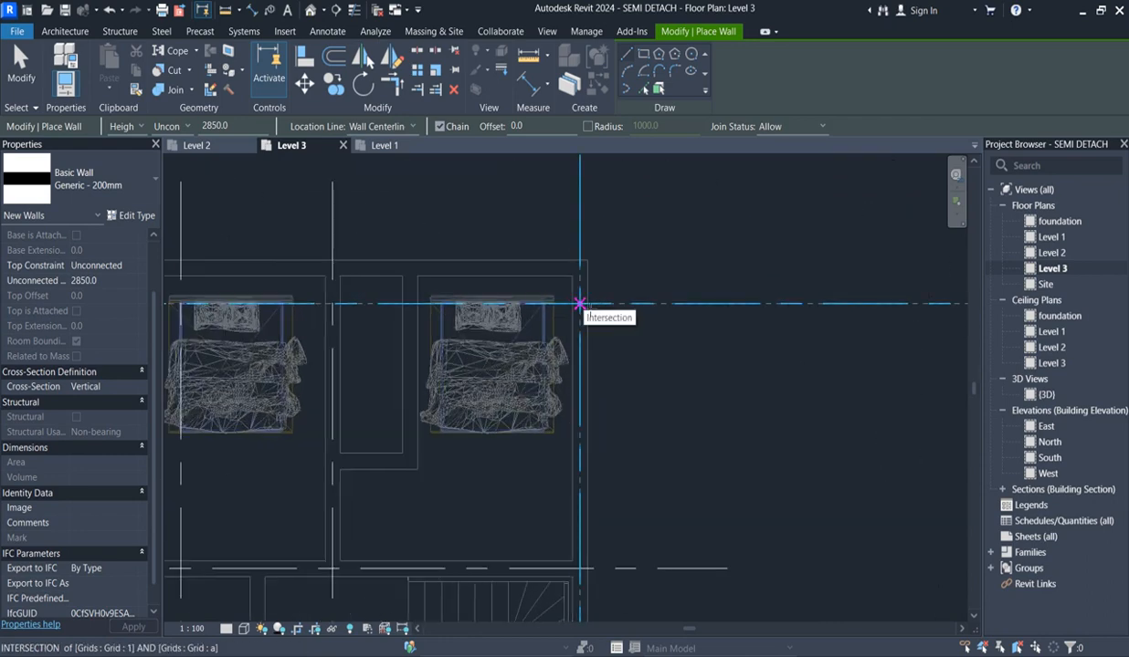
left_click(581, 303)
scroll(581, 303, "down", 3)
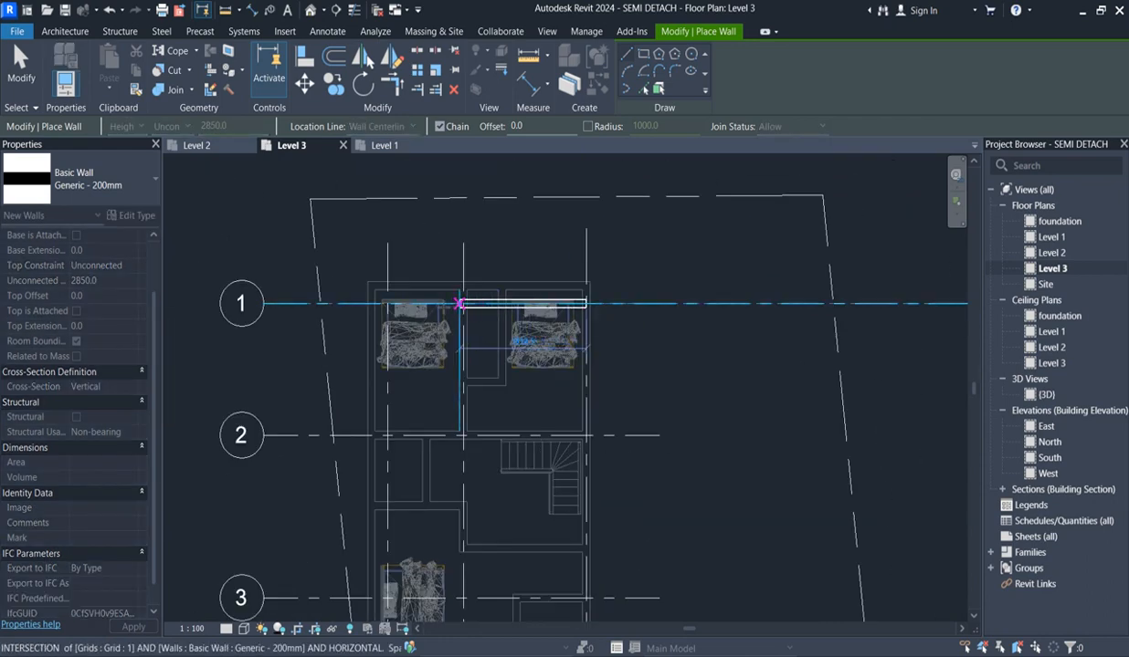
scroll(402, 303, "up", 2)
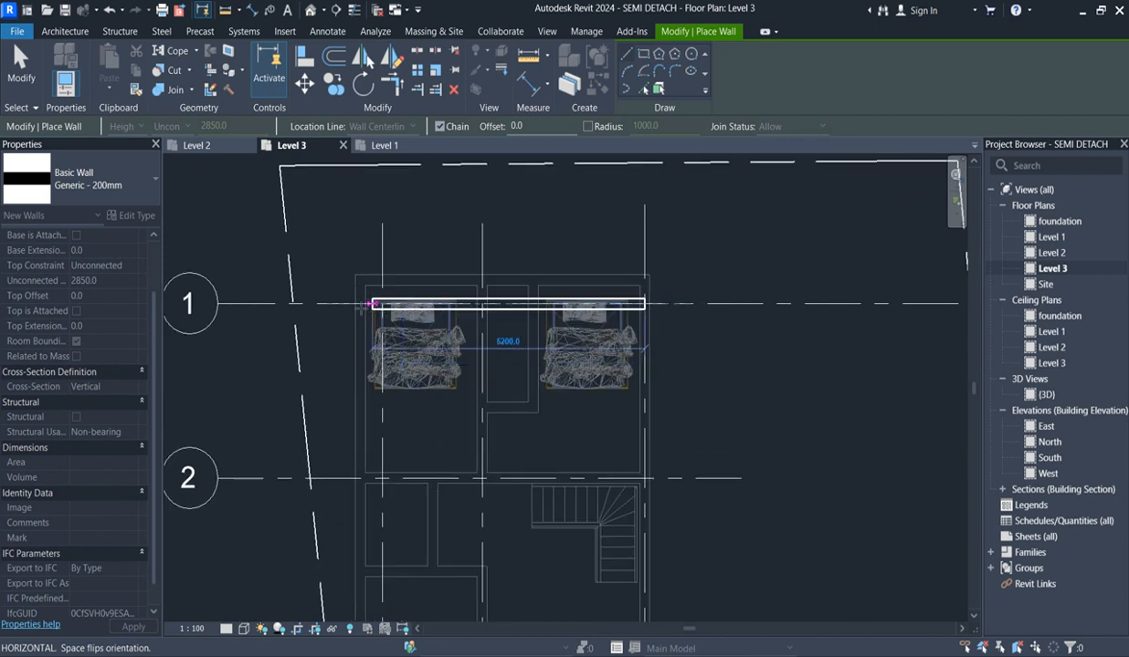
scroll(369, 303, "up", 2)
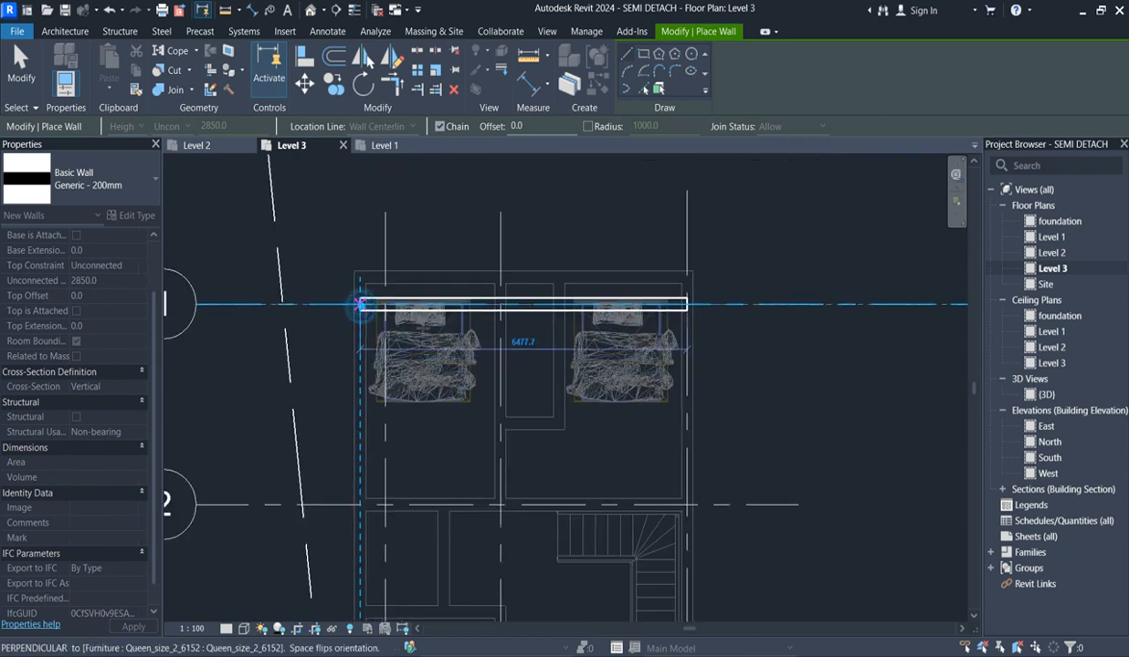
left_click(361, 303)
scroll(360, 304, "down", 3)
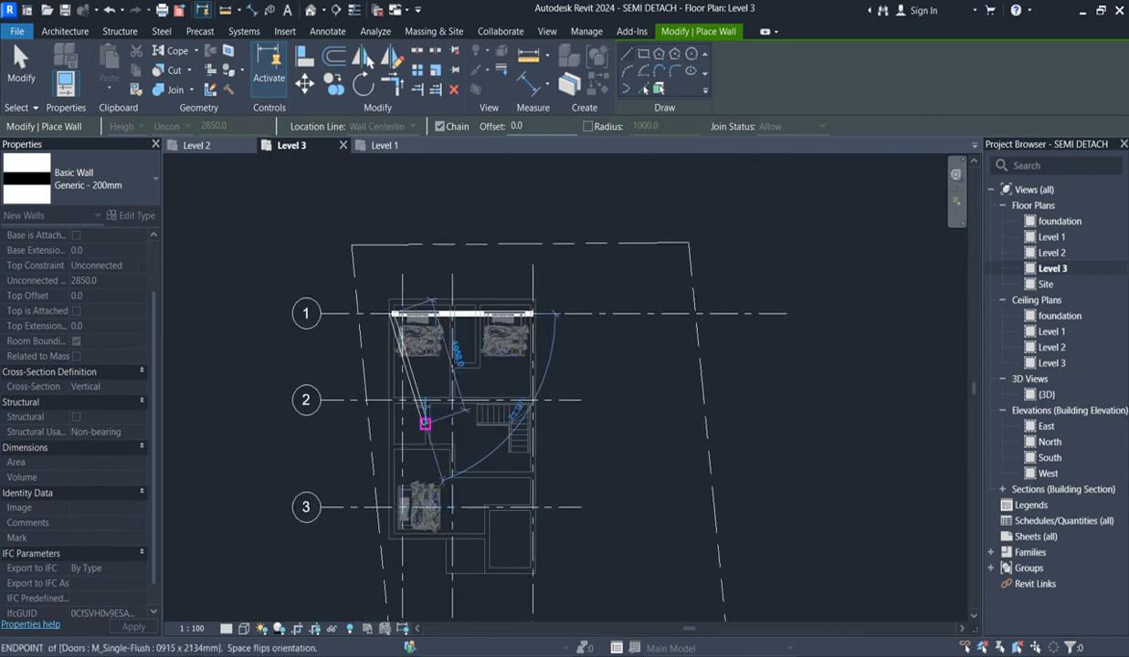
right_click(417, 399)
left_click(492, 411)
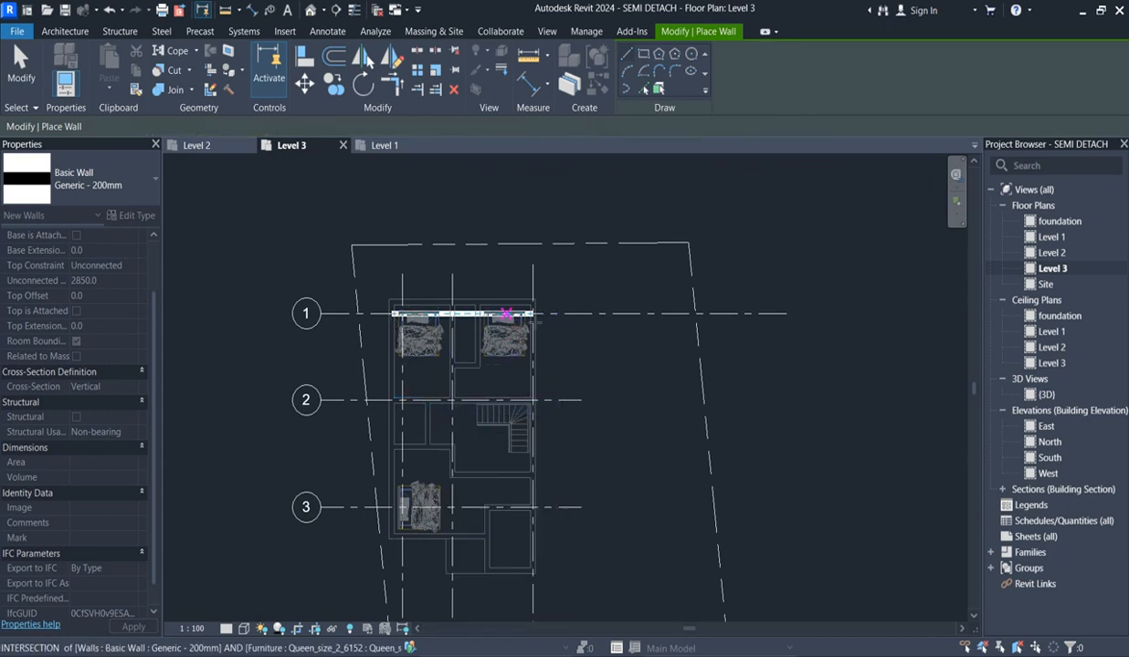
Draw a Generic - 200mm wall about 8300 mm long down grid a, from the grid 1 wall's end to grid 3.
scroll(534, 313, "up", 3)
left_click(535, 313)
scroll(529, 315, "down", 2)
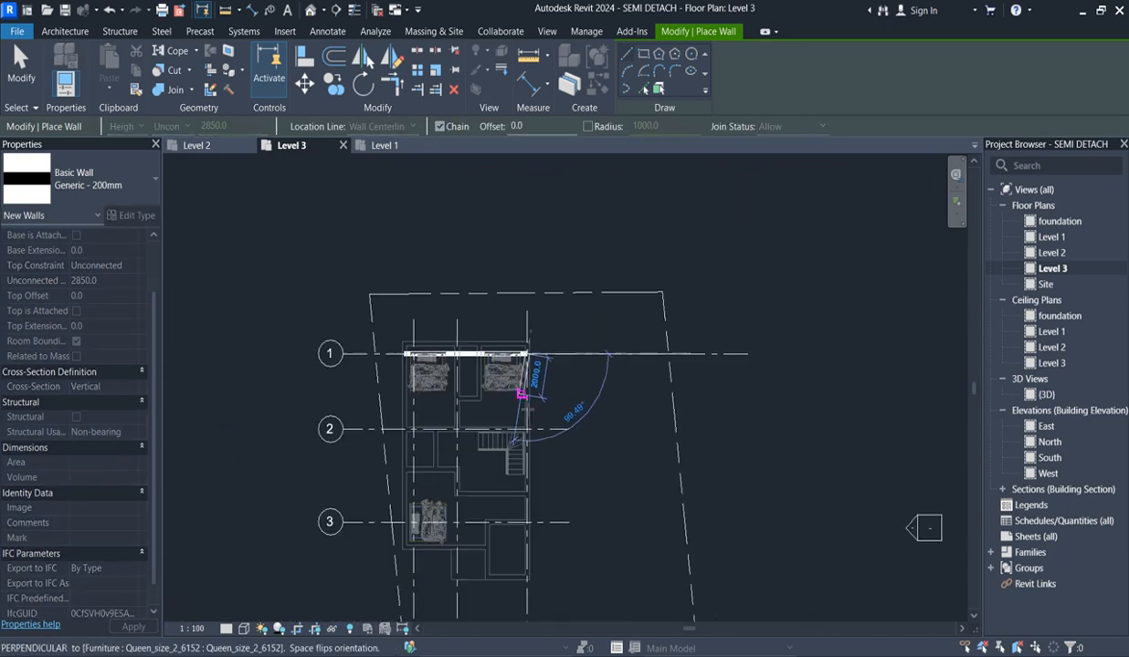
scroll(525, 534, "up", 3)
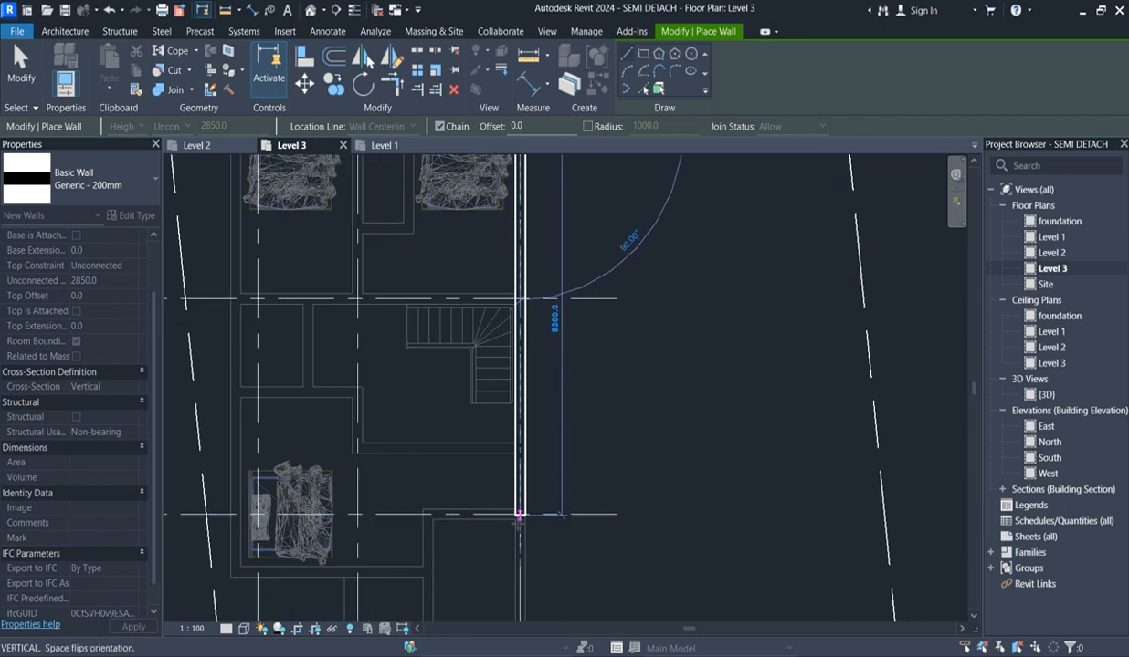
left_click(520, 516)
Draw a Generic - 200mm wall 5200 mm long westward along grid 3 from the end of the grid a wall.
scroll(517, 511, "down", 2)
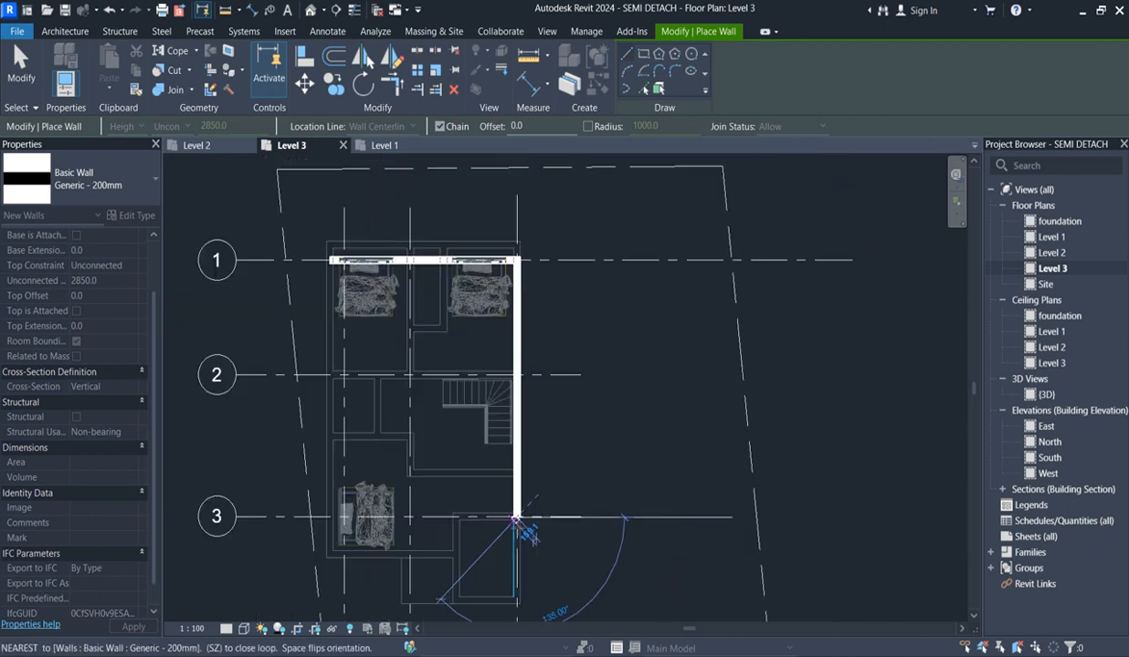
scroll(420, 523, "up", 2)
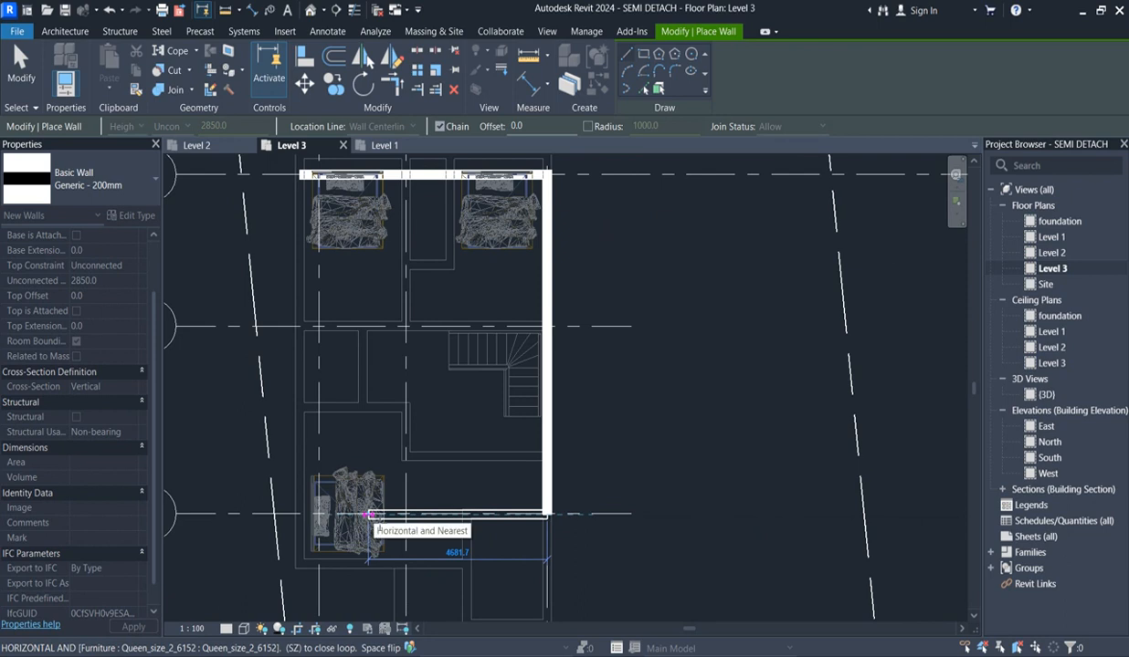
type("5")
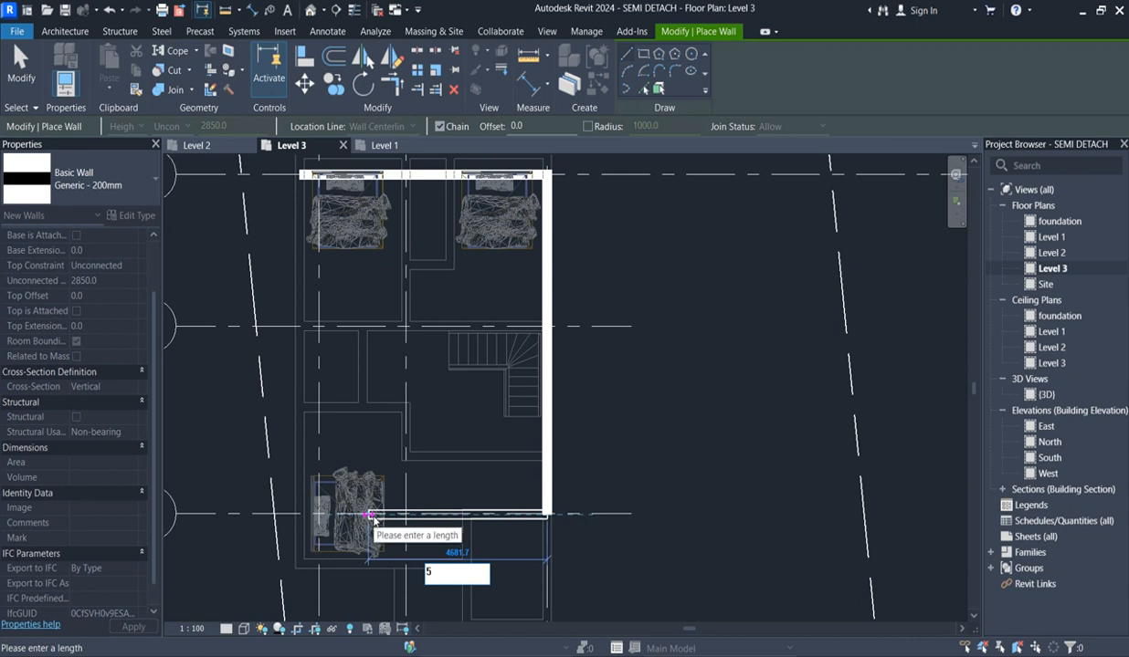
type("200")
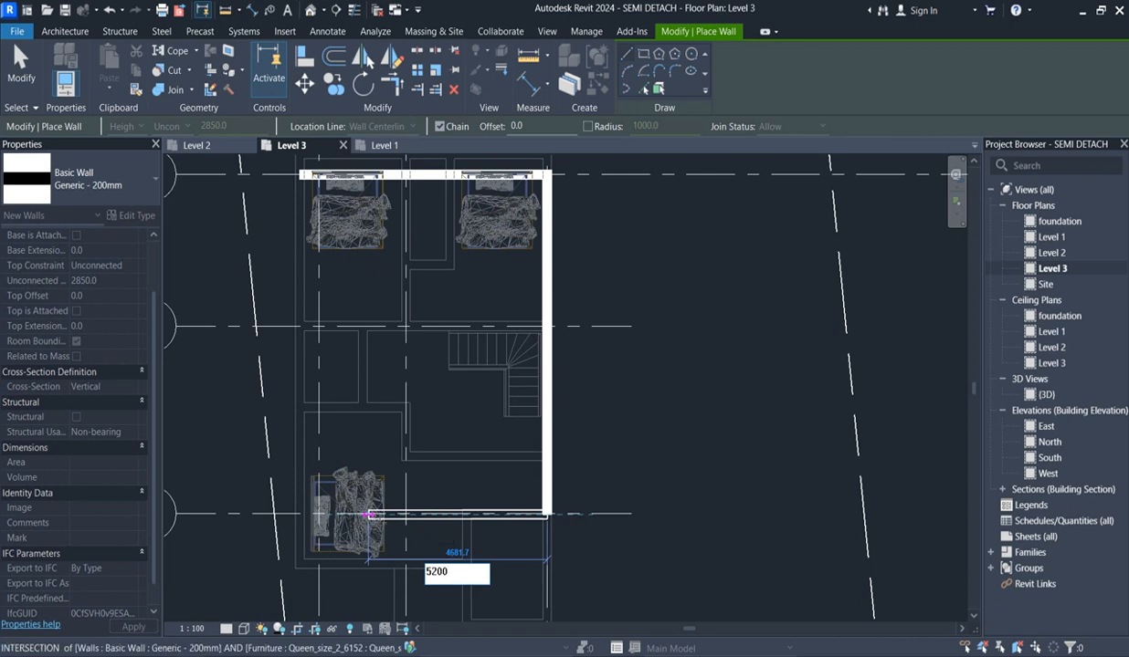
key("Return")
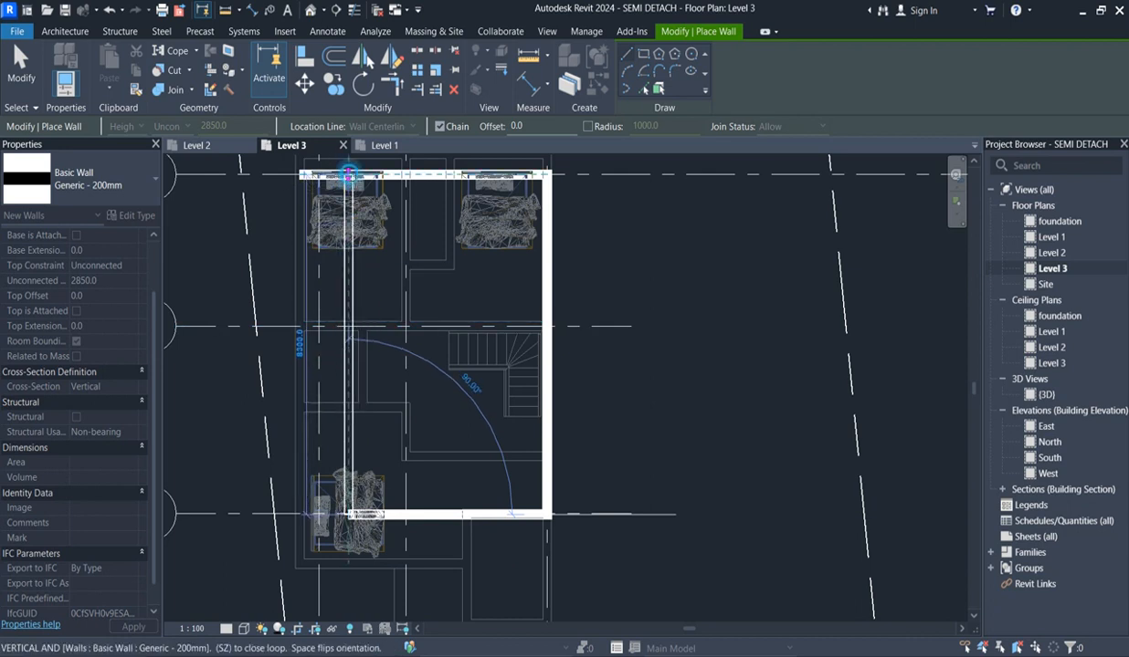
Draw the west wall about 8300 mm long up to the grid 1 wall, and trim the two walls to a corner.
left_click(348, 174)
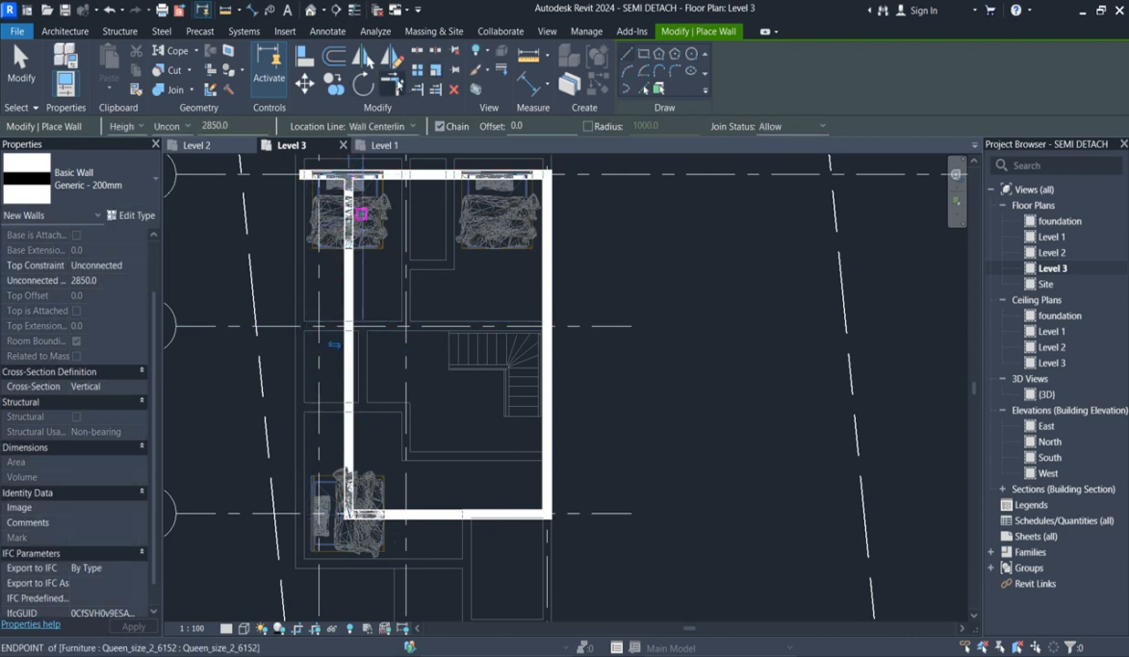
key("Escape")
key("Escape")
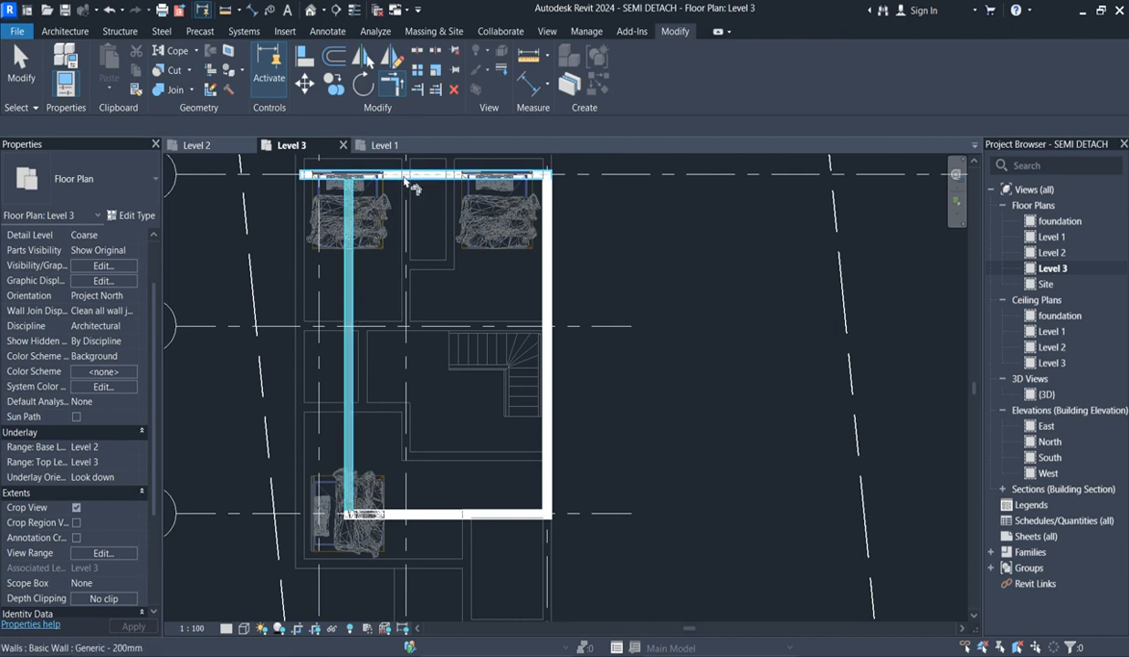
scroll(424, 295, "down", 3)
right_click(525, 231)
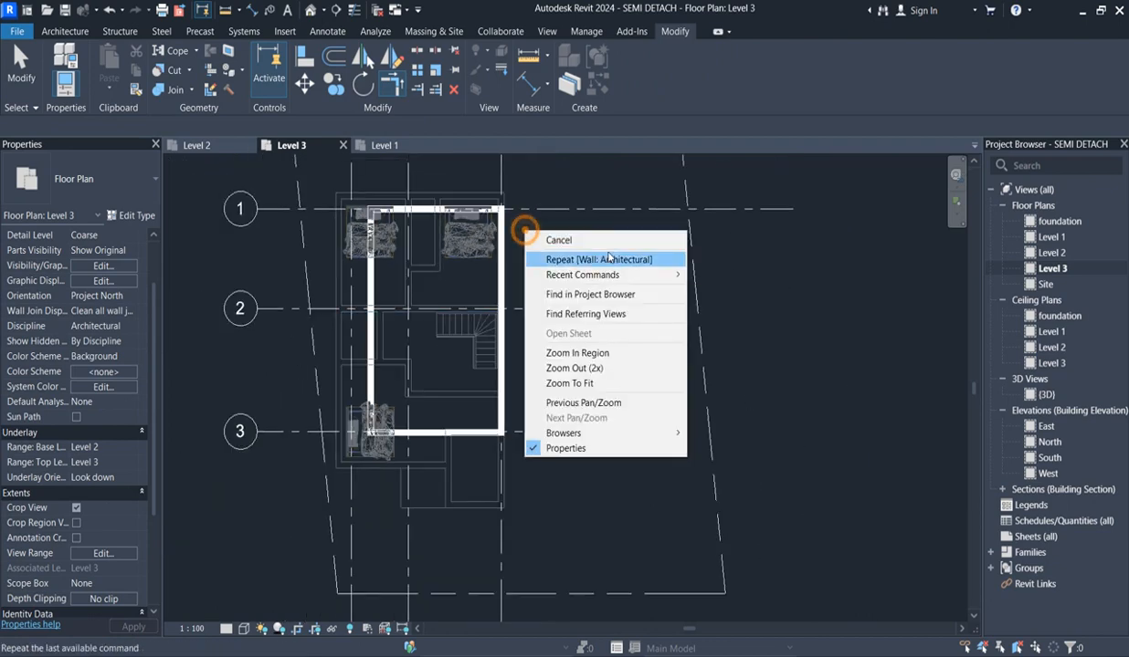
left_click(558, 240)
Draw a similar Generic - 200mm wall about 3700 mm long along grid 2, from the east wall to the middle vertical grid.
scroll(444, 317, "up", 2)
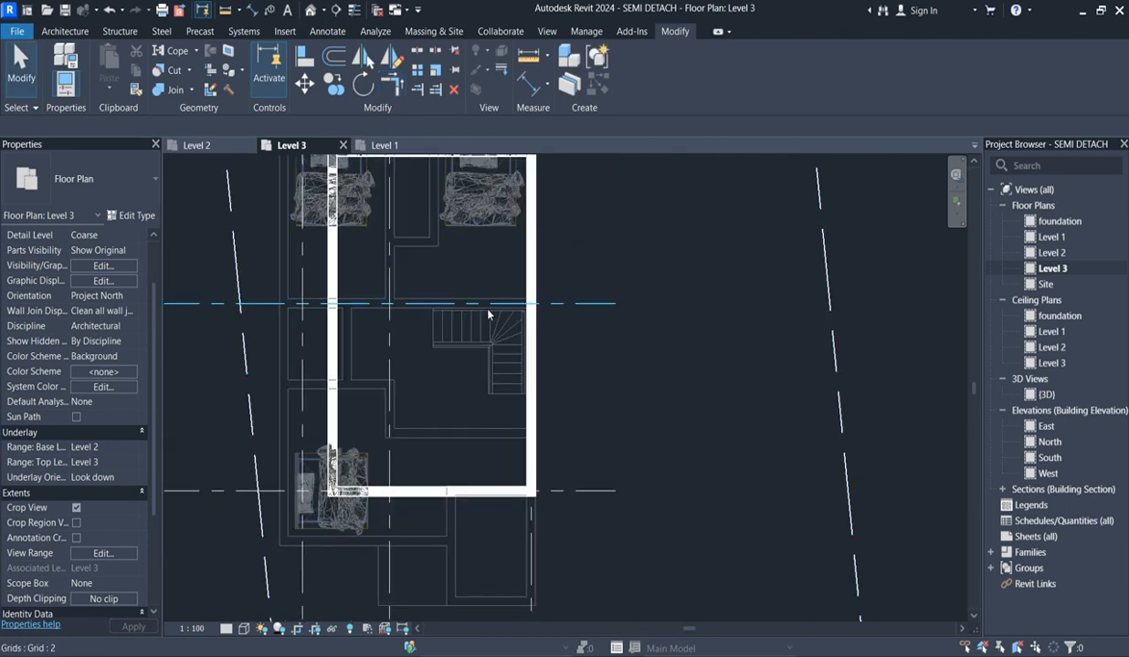
scroll(548, 393, "down", 2)
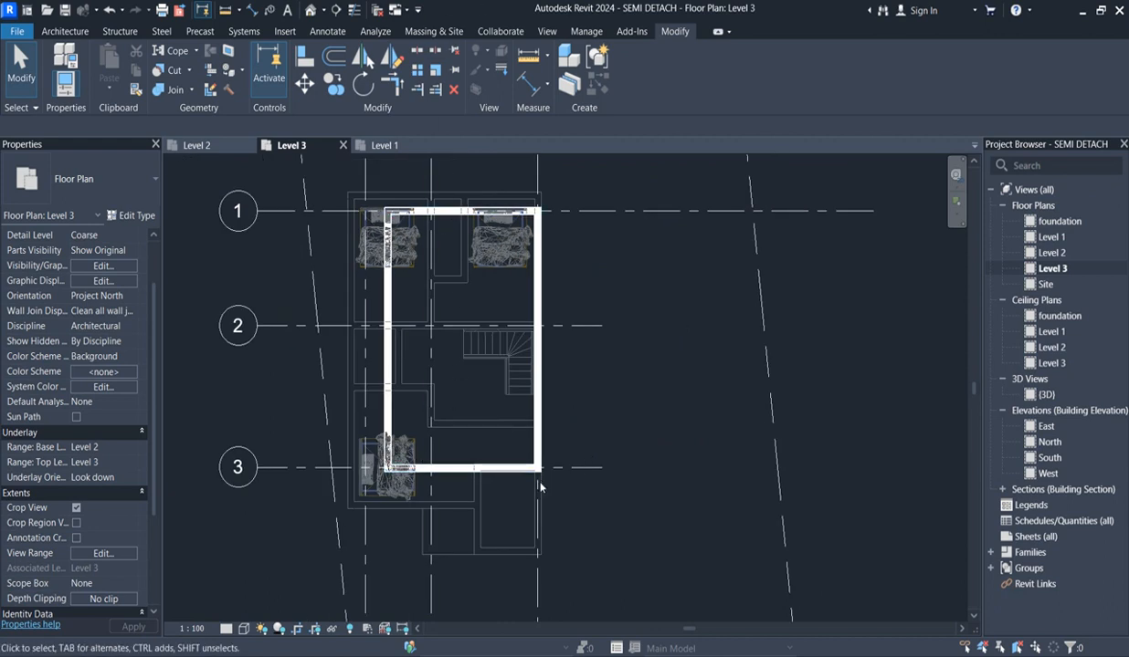
scroll(508, 335, "up", 1)
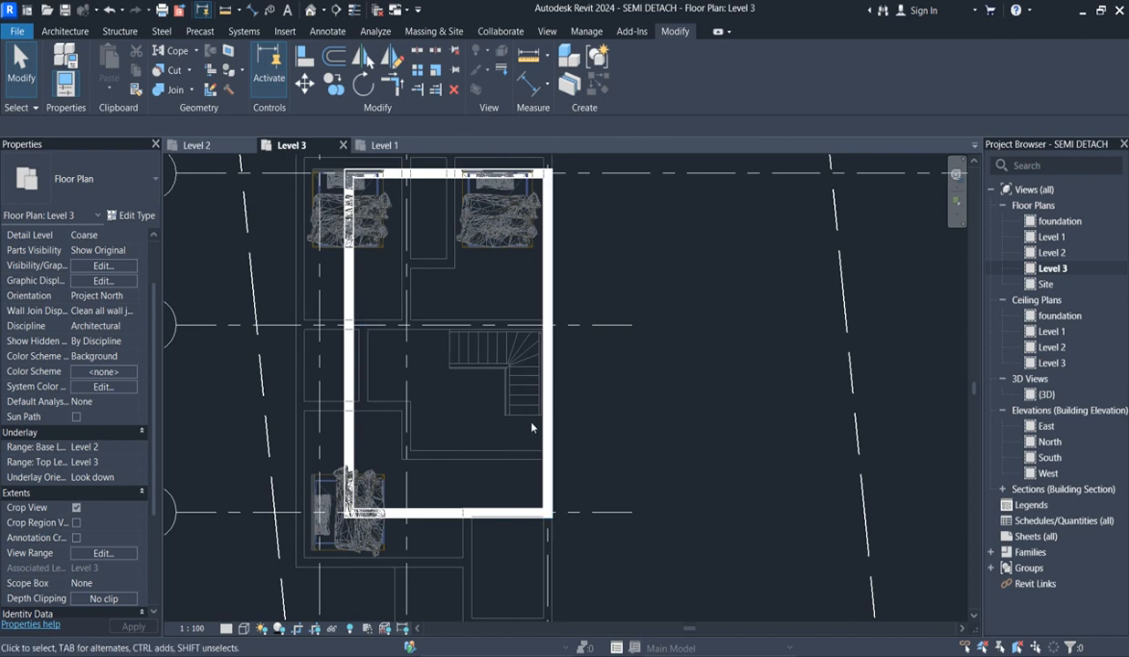
left_click(545, 392)
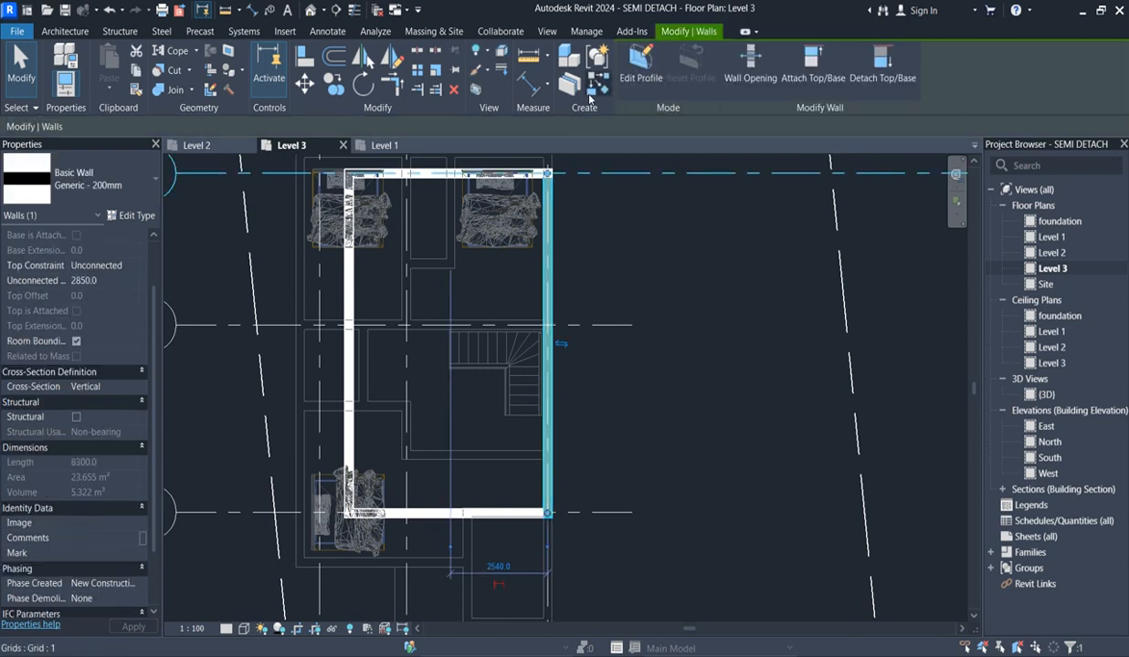
left_click(595, 90)
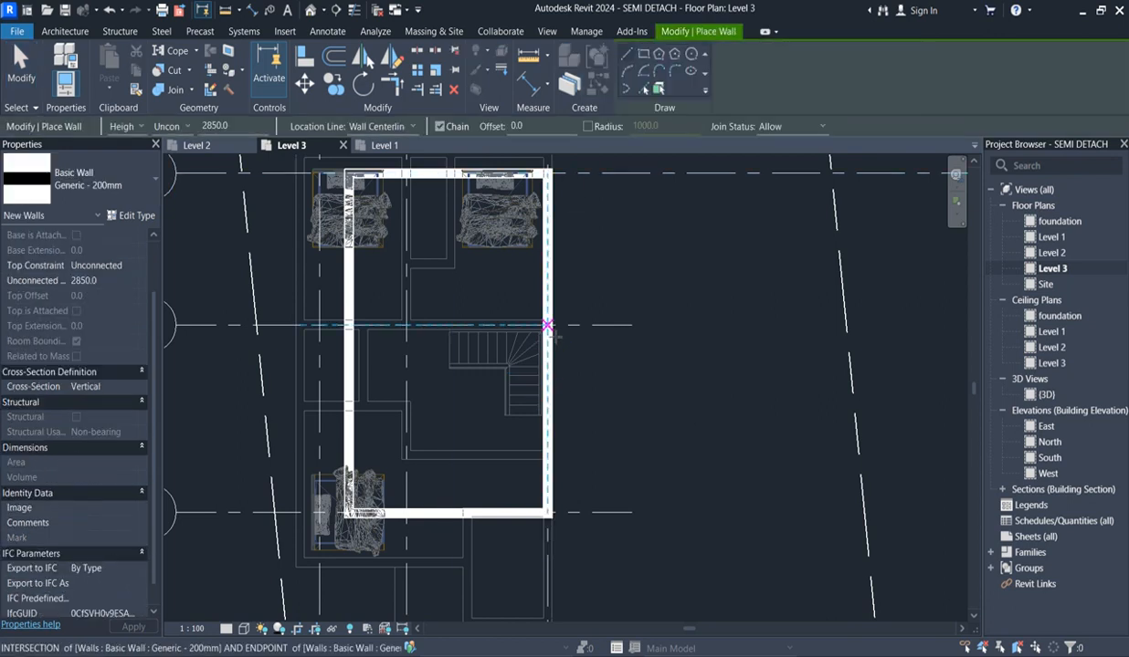
left_click(547, 325)
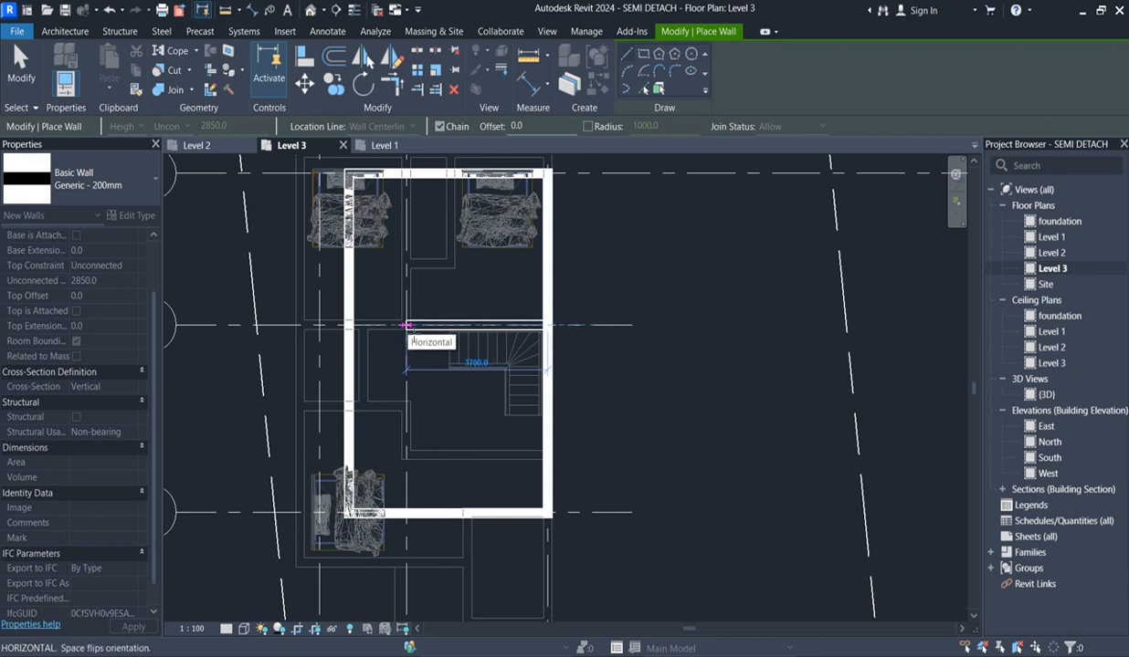
left_click(406, 325)
right_click(420, 389)
left_click(474, 399)
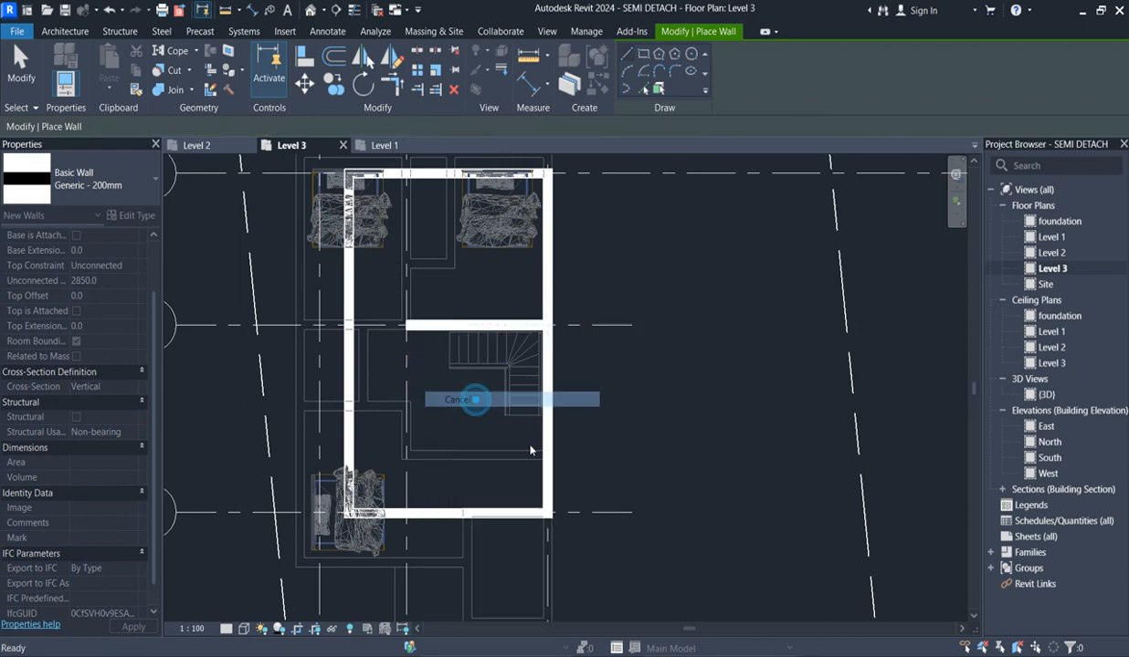
Draw a 3700 mm wall about 1080 mm south of grid 2, and close its west end up to the grid 2 wall.
scroll(545, 469, "up", 2)
scroll(468, 376, "down", 3)
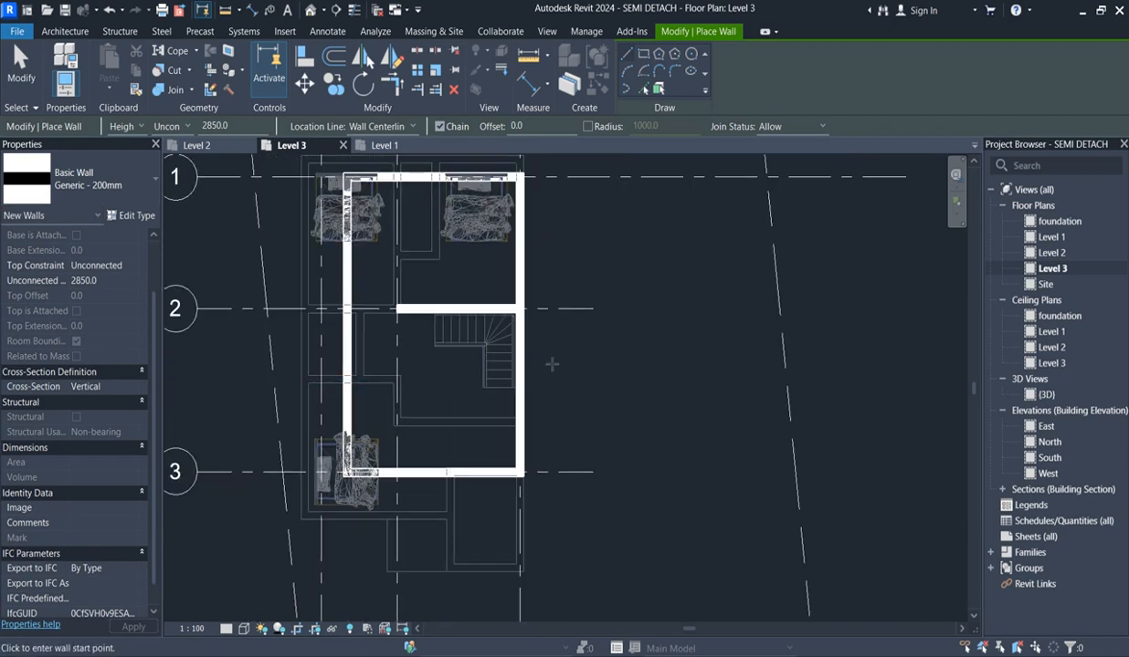
scroll(517, 370, "up", 2)
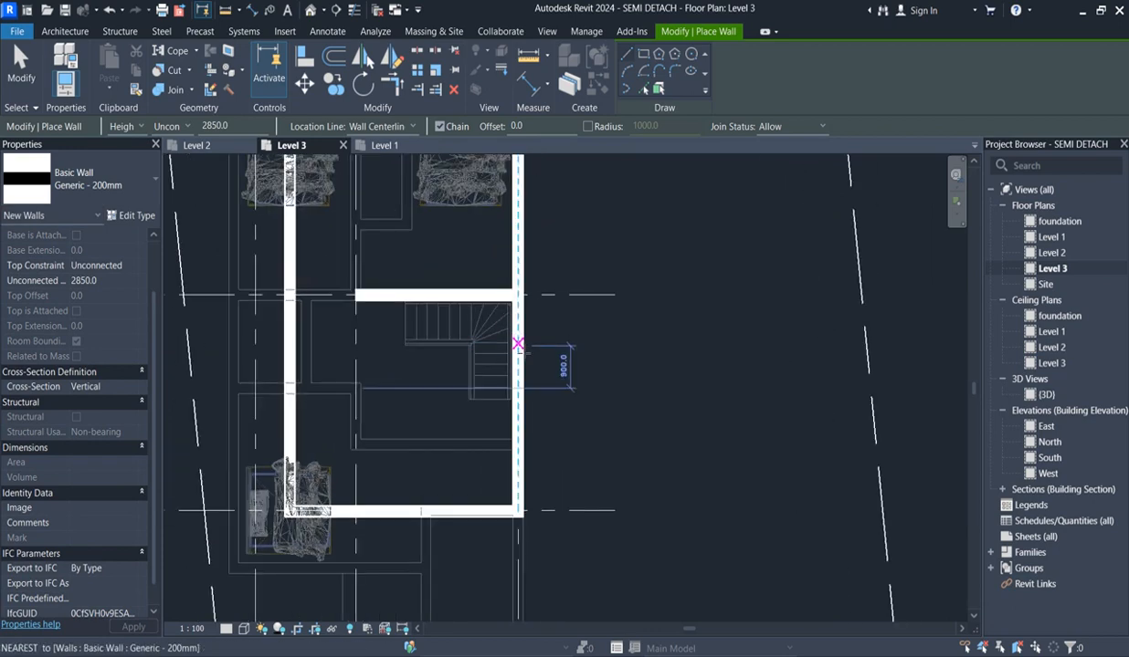
left_click(517, 344)
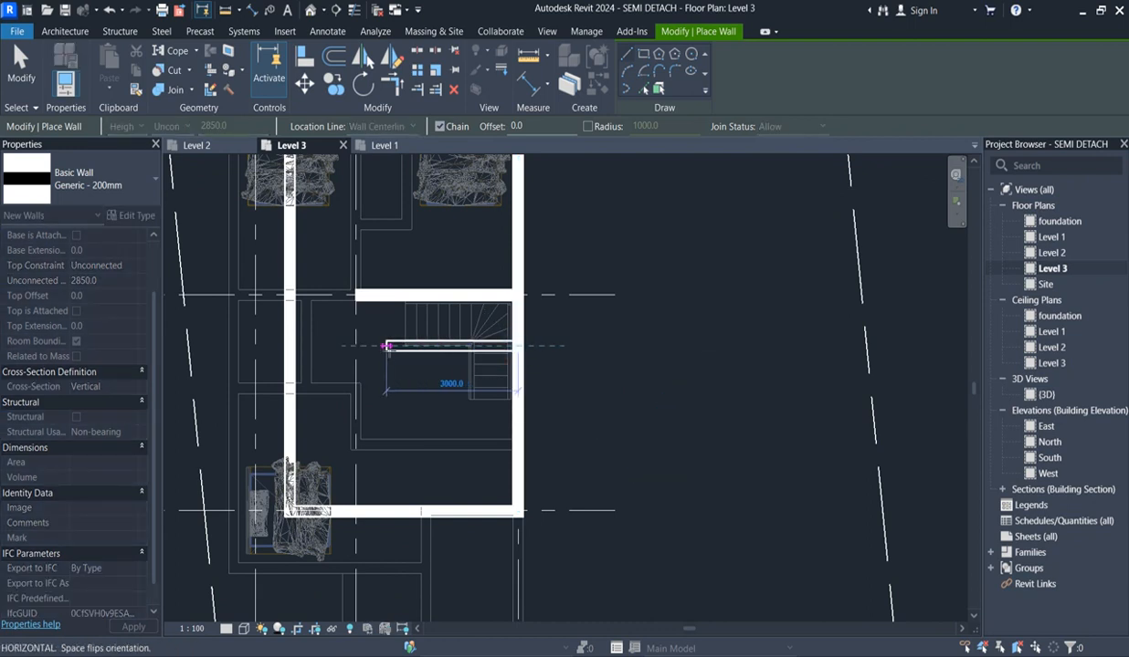
left_click(355, 345)
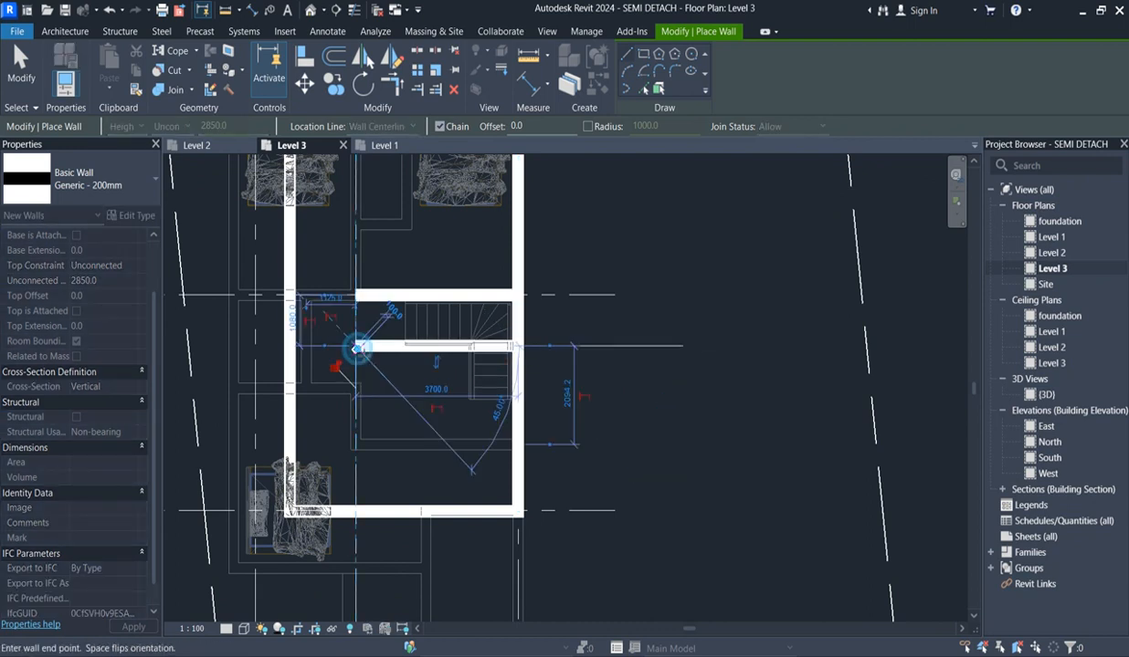
left_click(356, 298)
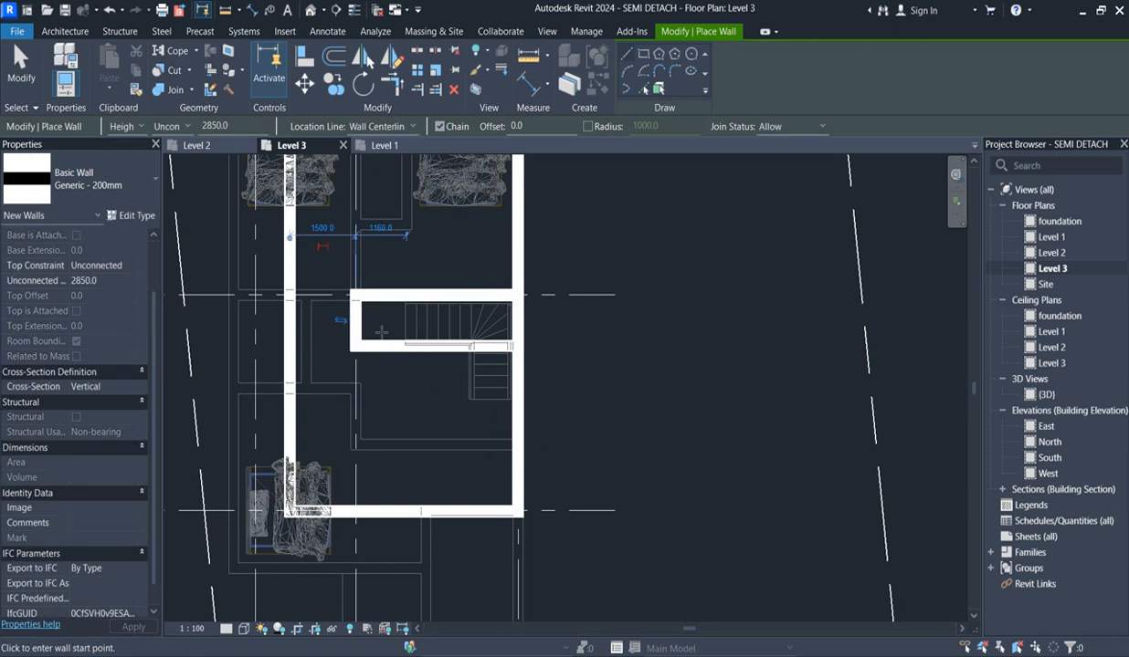
scroll(397, 500, "down", 1)
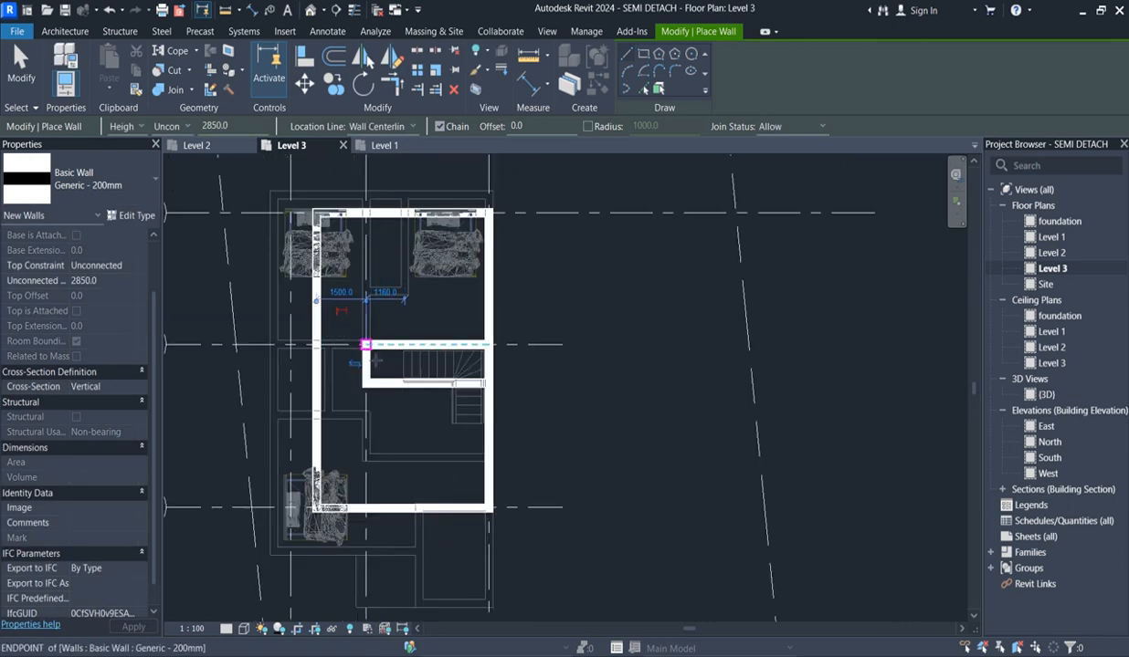
scroll(365, 378, "up", 2)
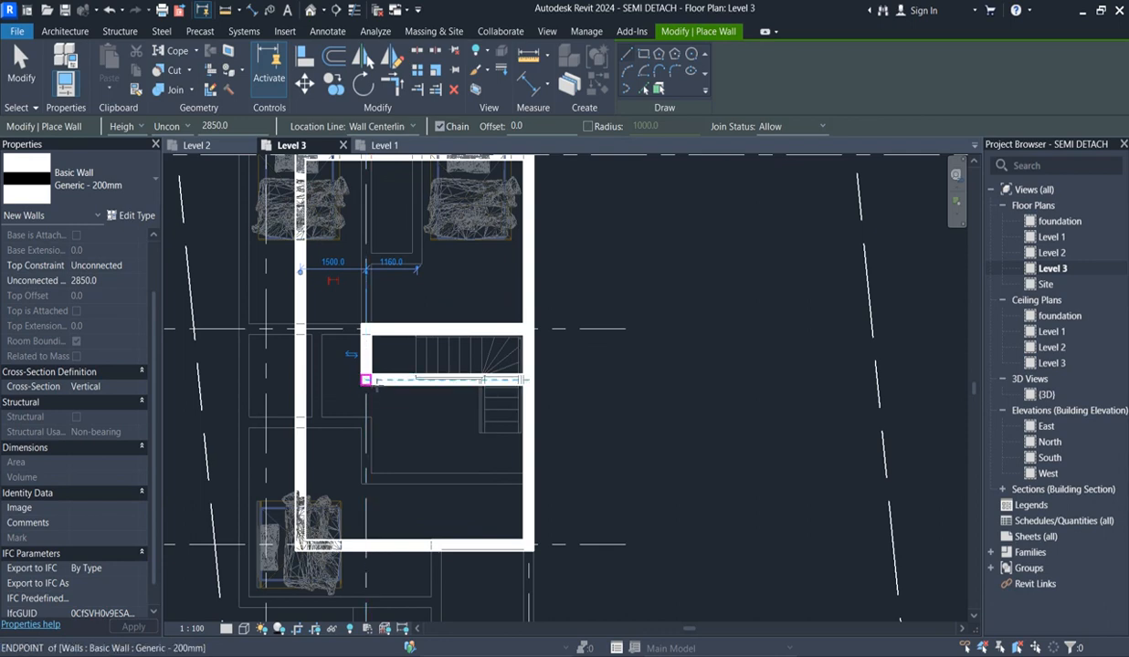
left_click(365, 379)
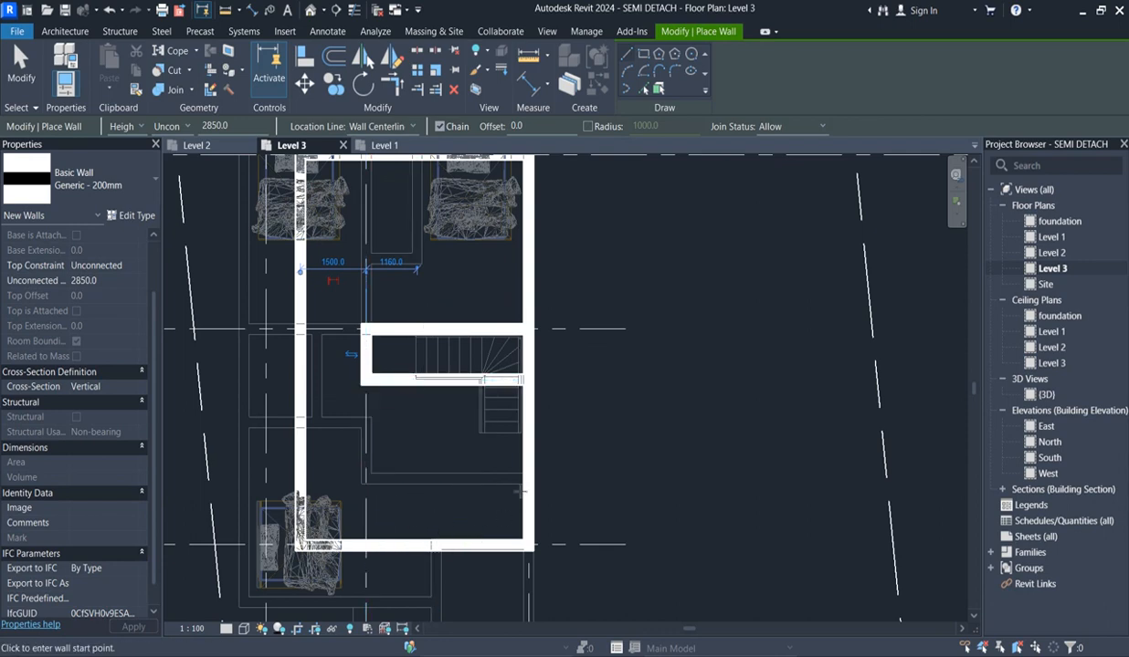
Draw a Generic - 200mm cross wall from the west wall to the east wall, about 2200 mm south of grid 1.
scroll(568, 477, "down", 2)
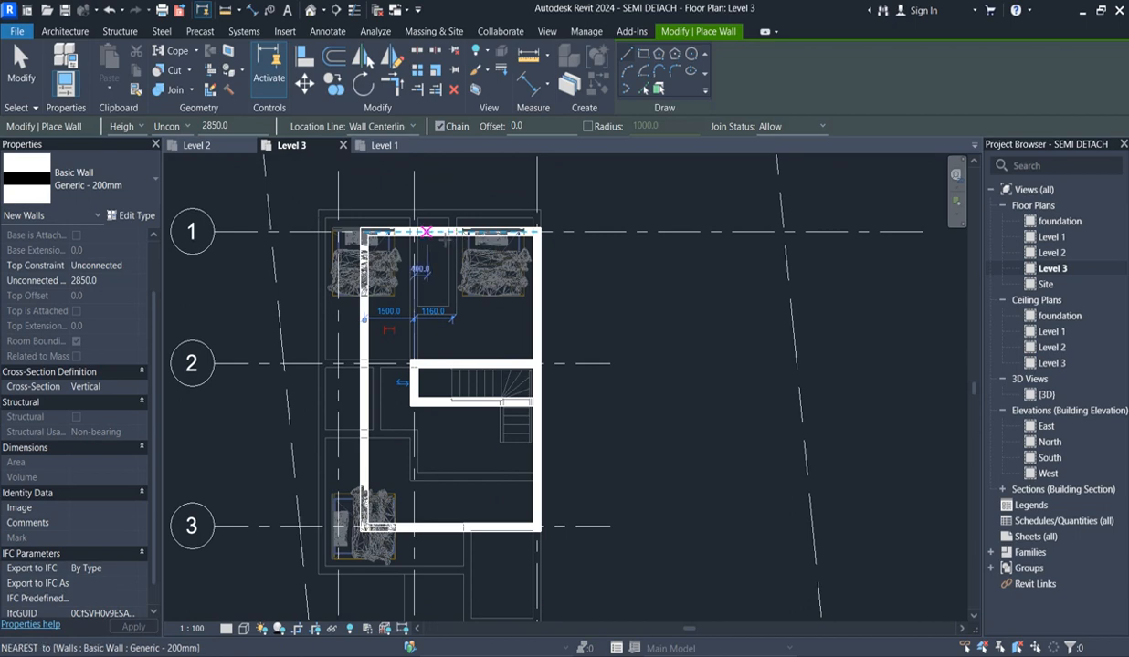
scroll(450, 232, "up", 2)
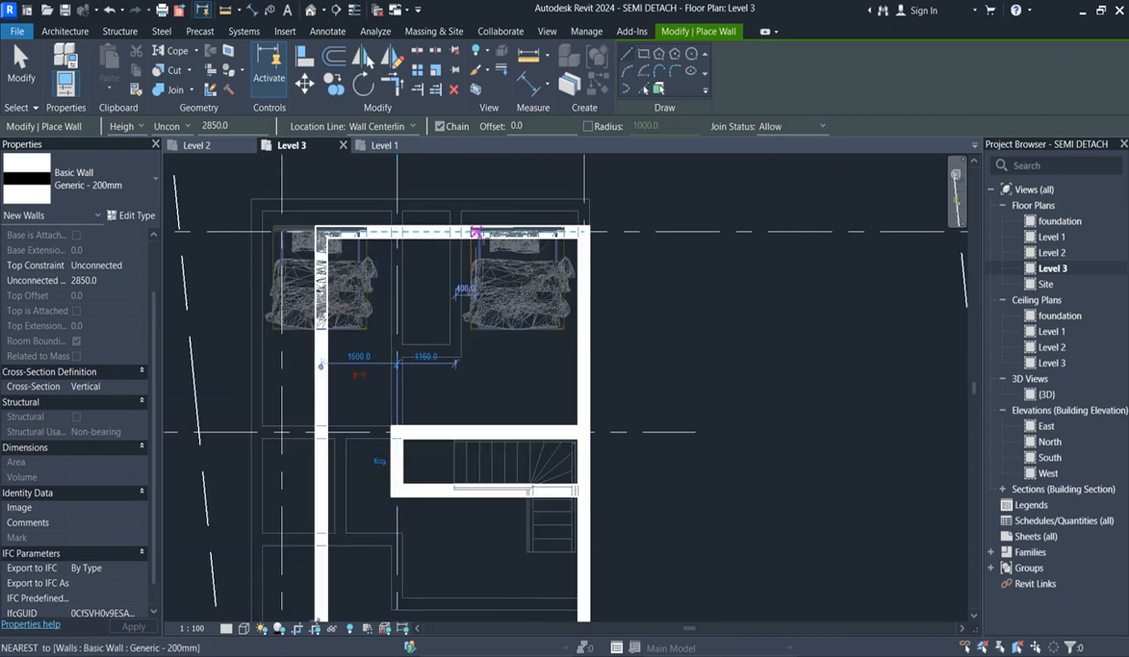
scroll(447, 232, "up", 1)
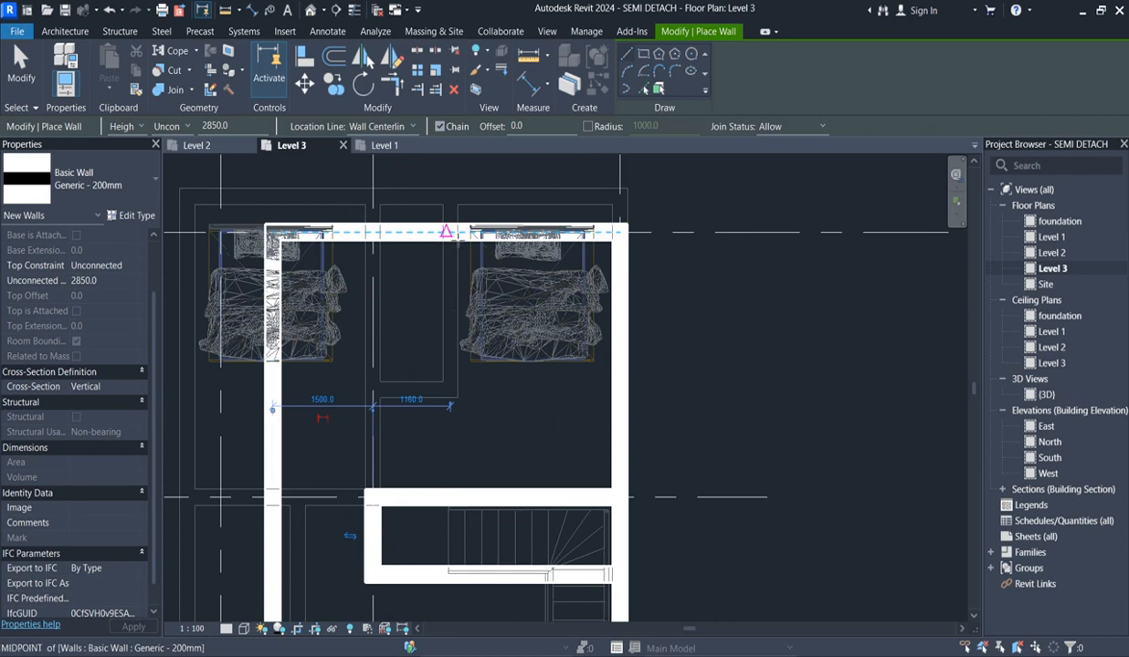
scroll(446, 232, "down", 2)
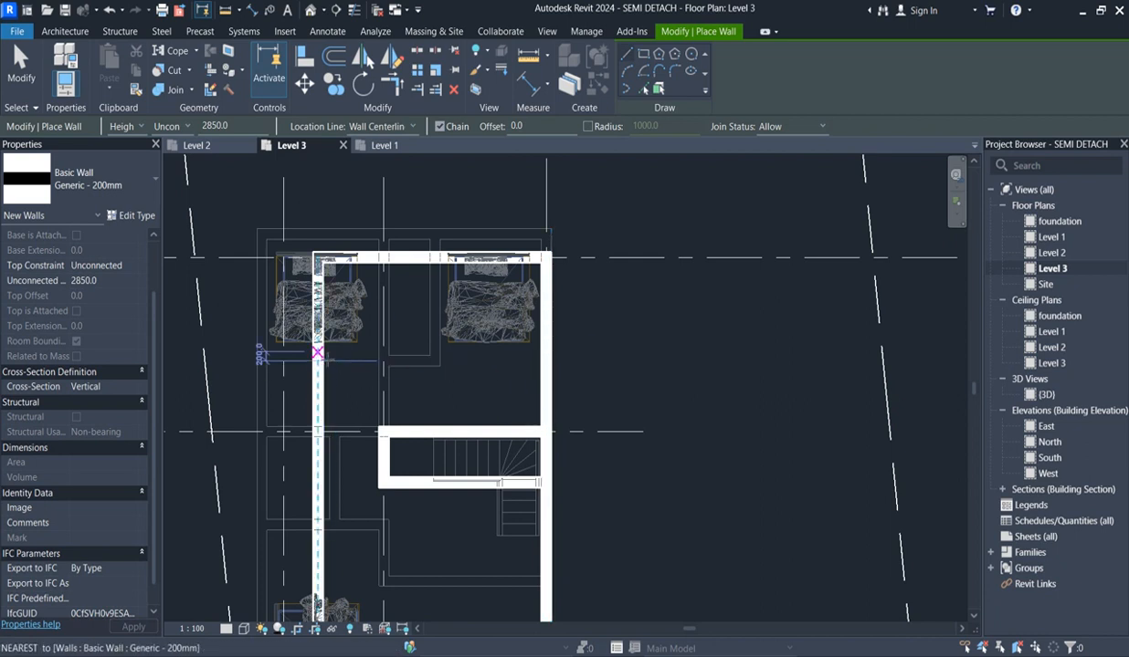
left_click(317, 361)
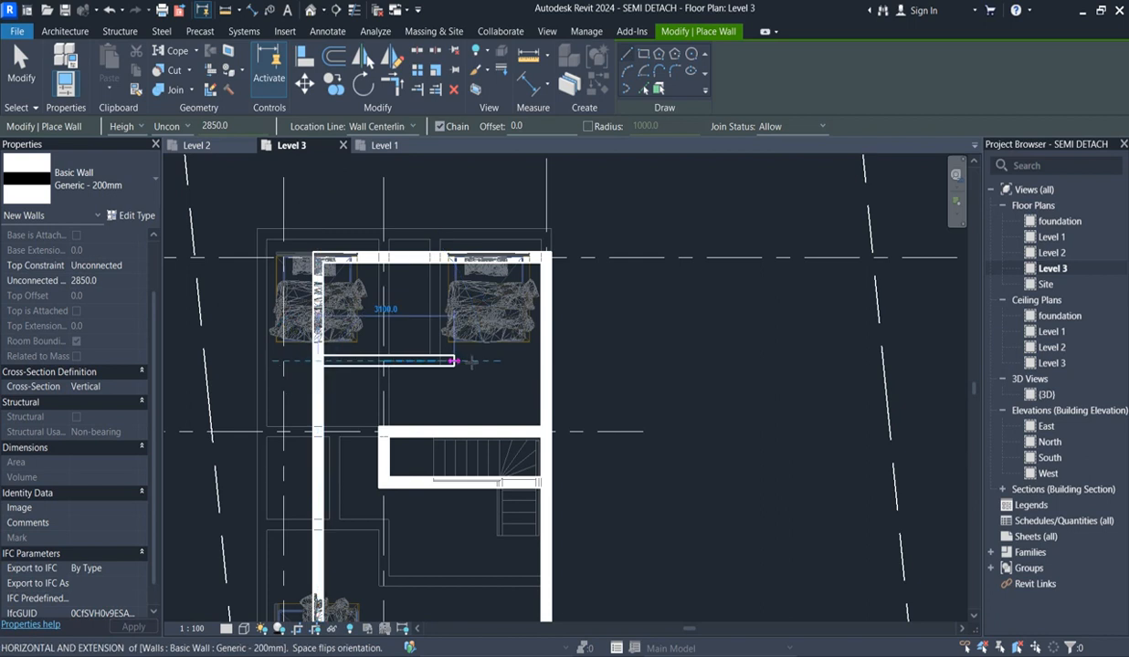
left_click(541, 361)
key("Escape")
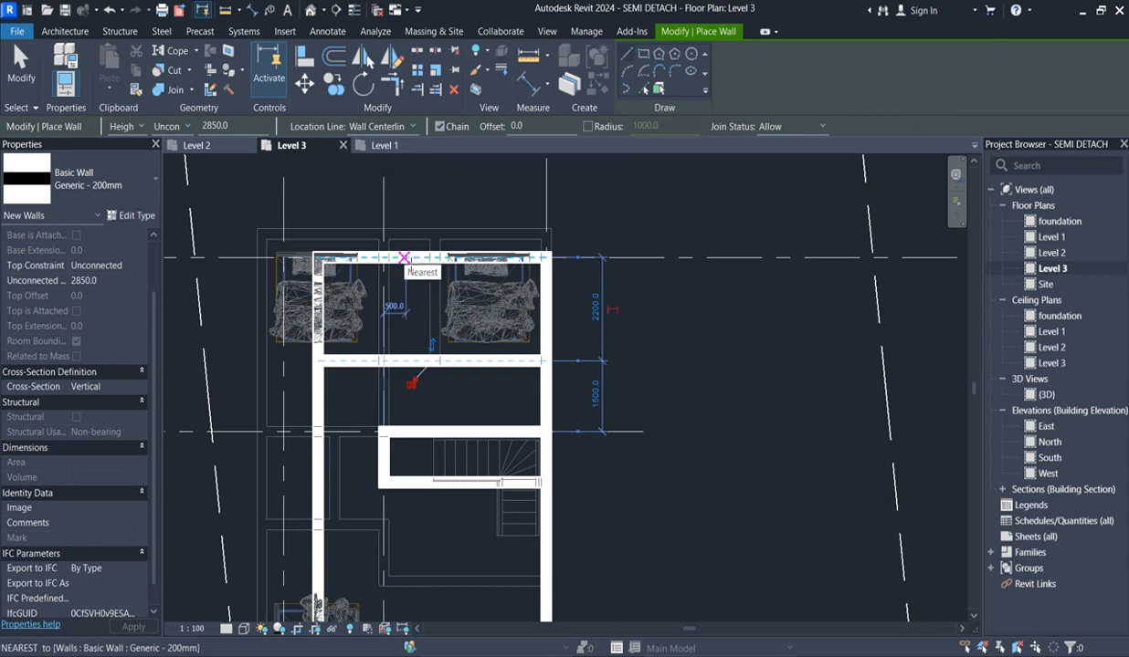
Draw a partition wall from the grid 1 wall down to the cross wall, about 500 mm east of the middle vertical grid.
left_click(405, 258)
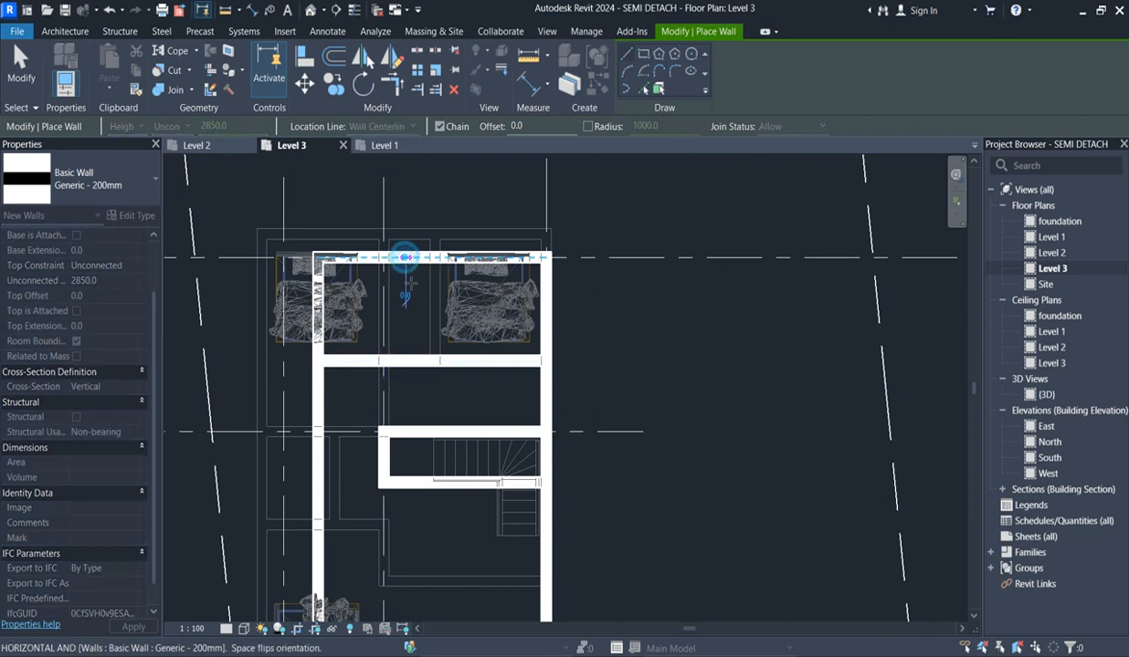
left_click(404, 359)
right_click(474, 402)
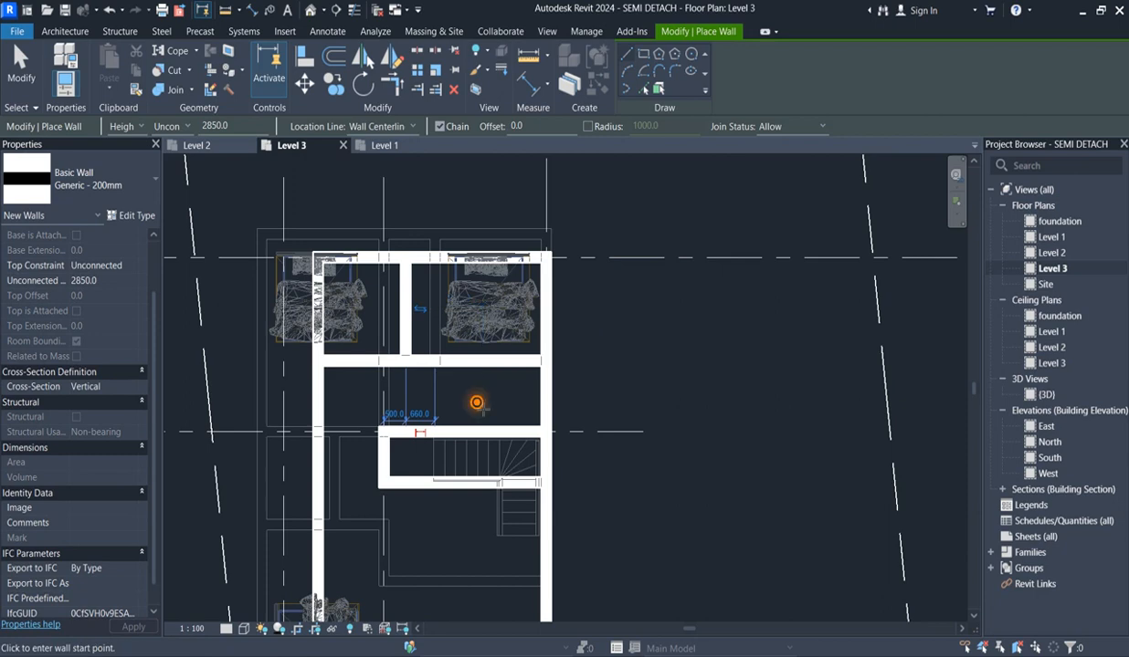
left_click(535, 414)
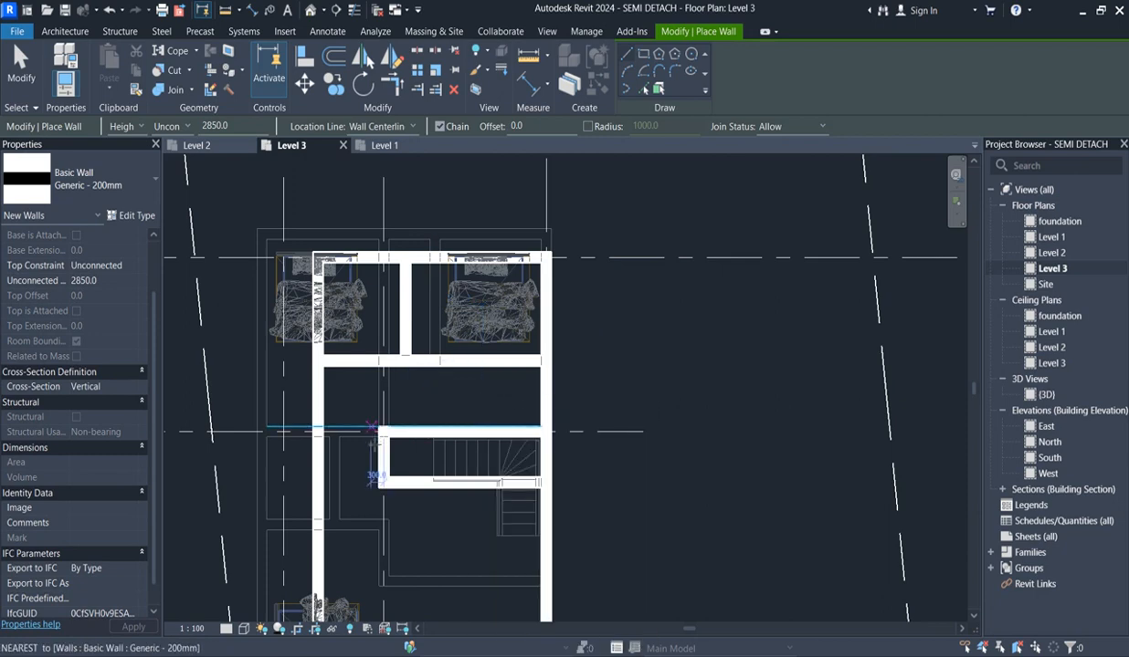
scroll(468, 377, "down", 2)
right_click(477, 403)
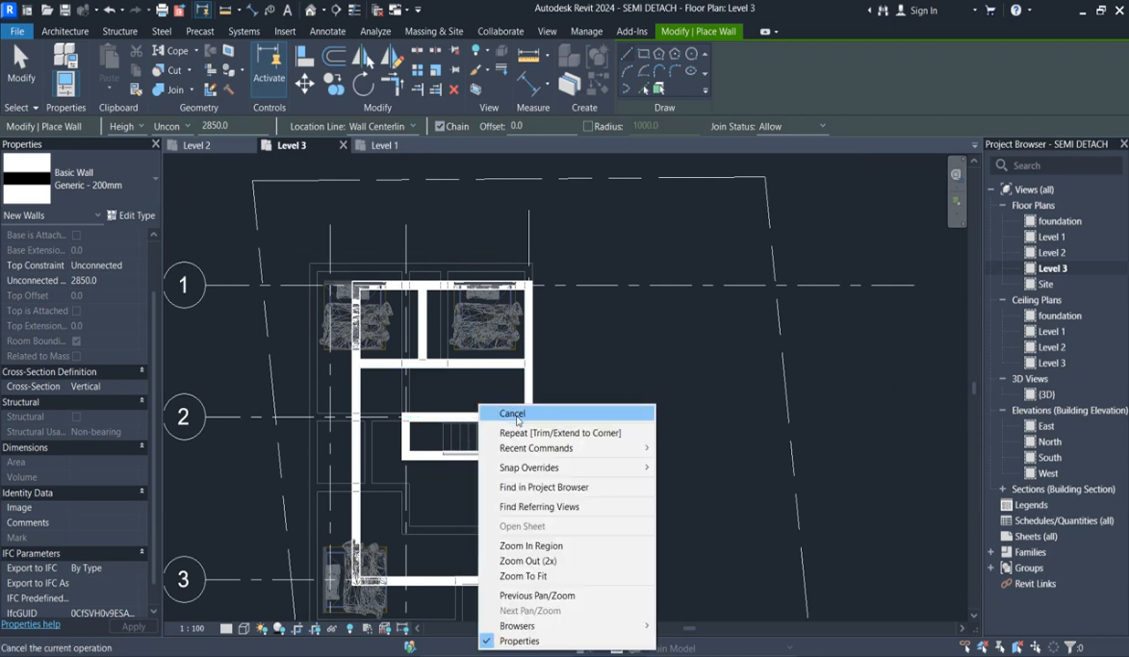
left_click(517, 416)
Draw a Generic - 200mm partition from the midpoint of the stair enclosure's south wall to the grid 3 wall, about 1850 mm west of the east wall.
scroll(495, 428, "down", 1)
scroll(459, 524, "up", 1)
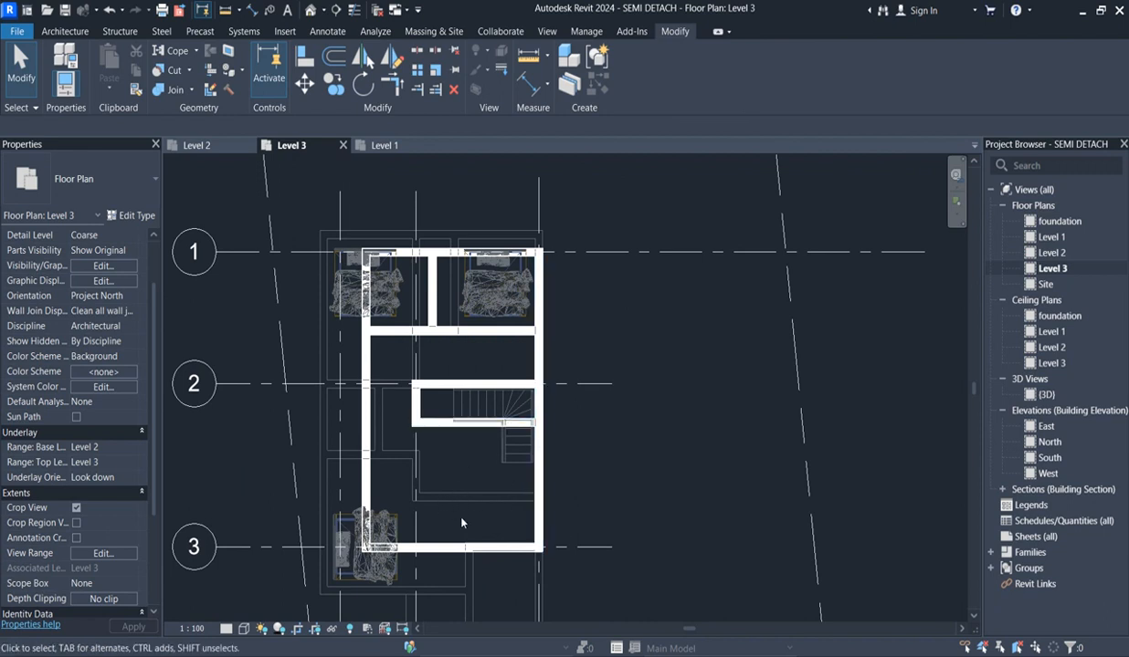
left_click(447, 420)
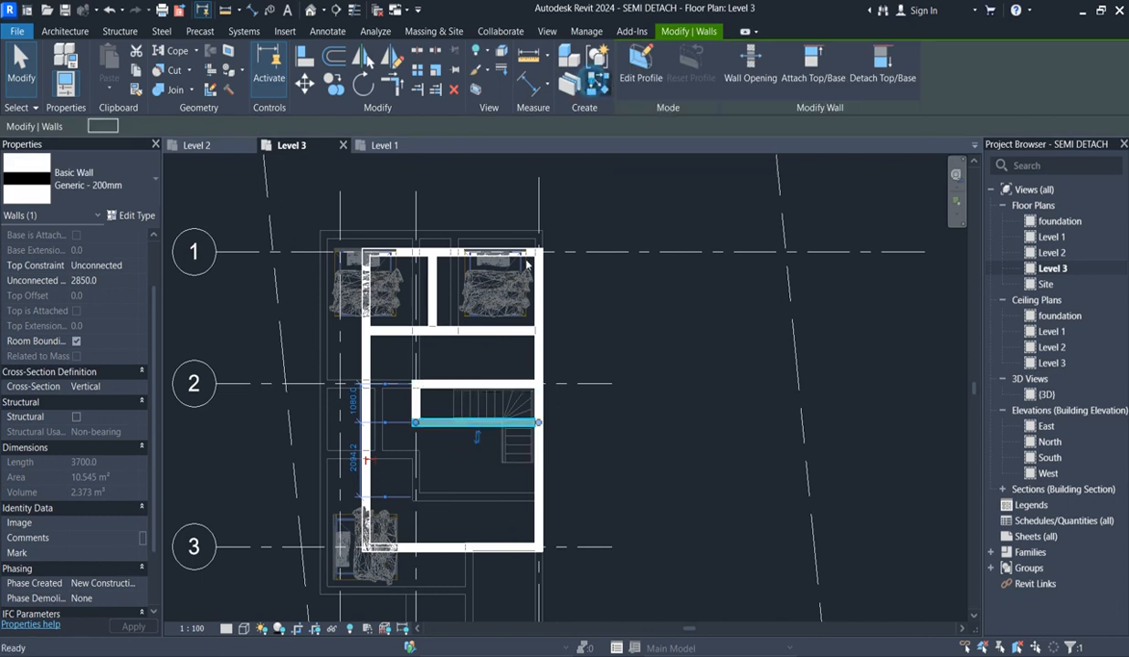
left_click(598, 56)
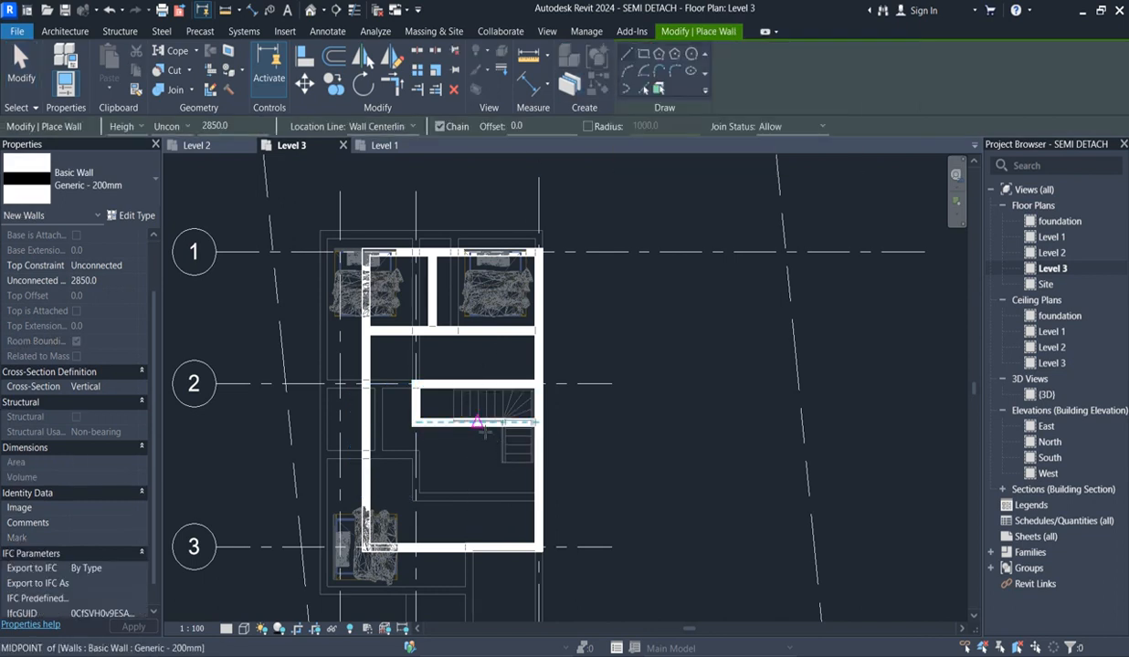
left_click(483, 431)
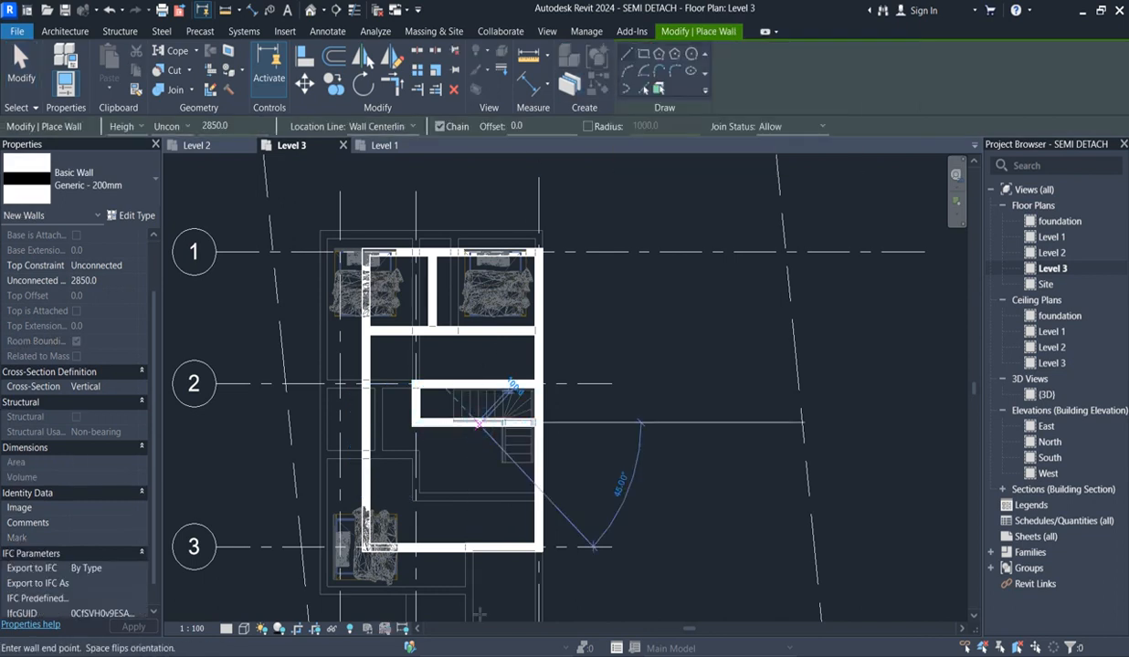
left_click(490, 549)
key("Escape")
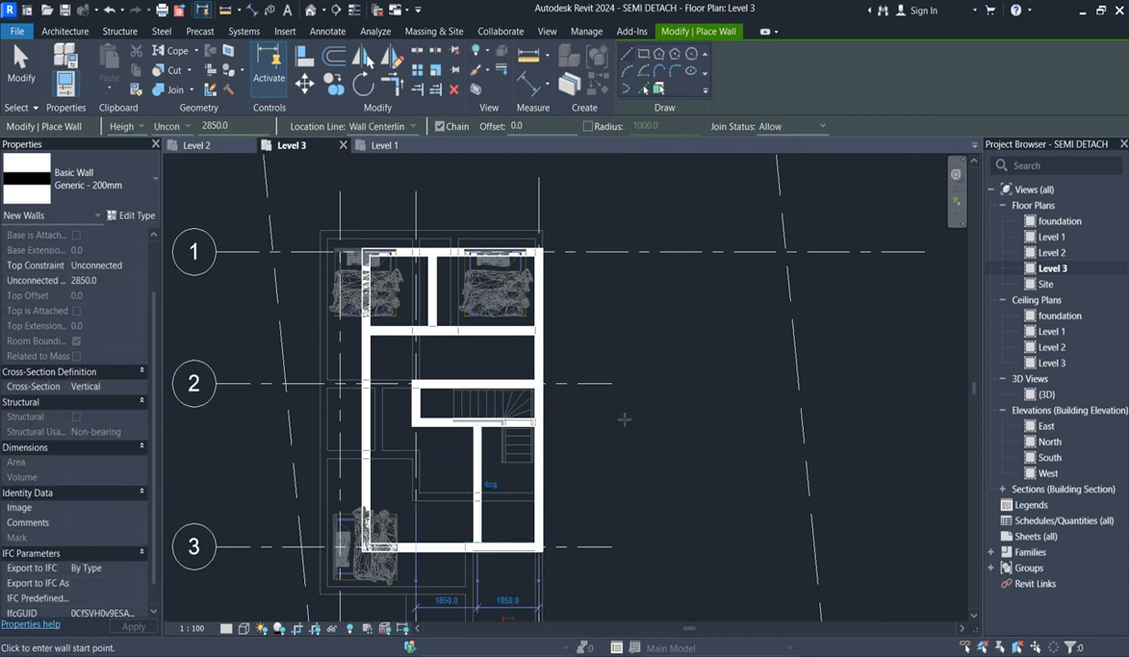
key("Escape")
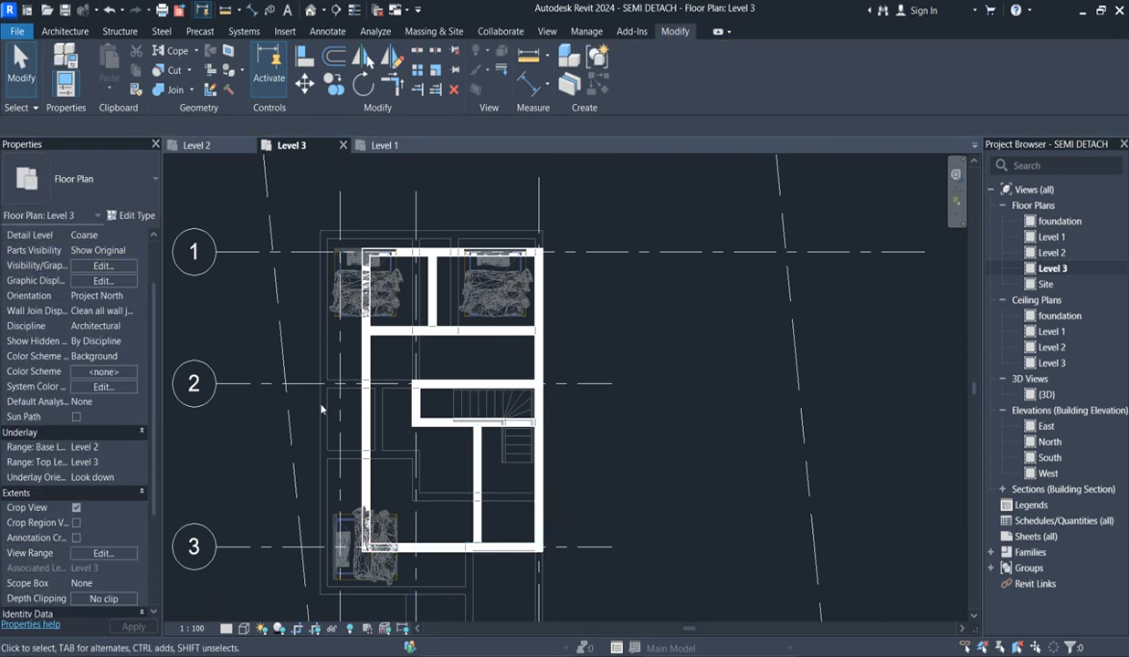
Trim the grid 1 wall to the upper partition and the west wall to the cross wall, cutting away the floor's northwest corner.
scroll(329, 403, "up", 2)
left_click(443, 408)
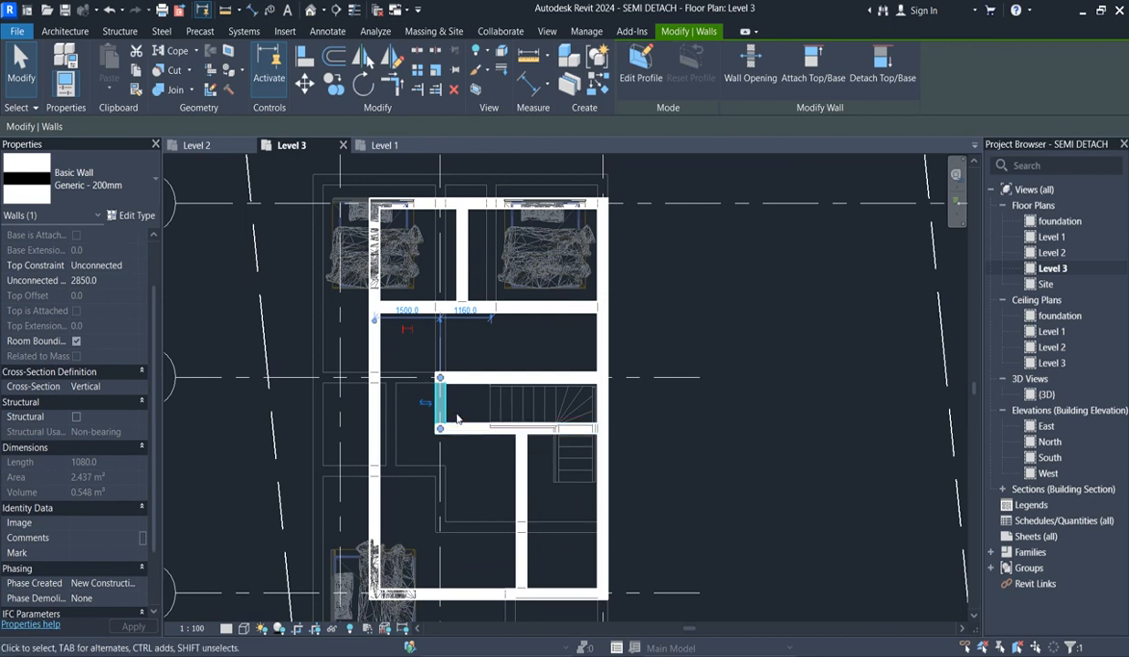
scroll(464, 397, "up", 1)
scroll(417, 415, "down", 4)
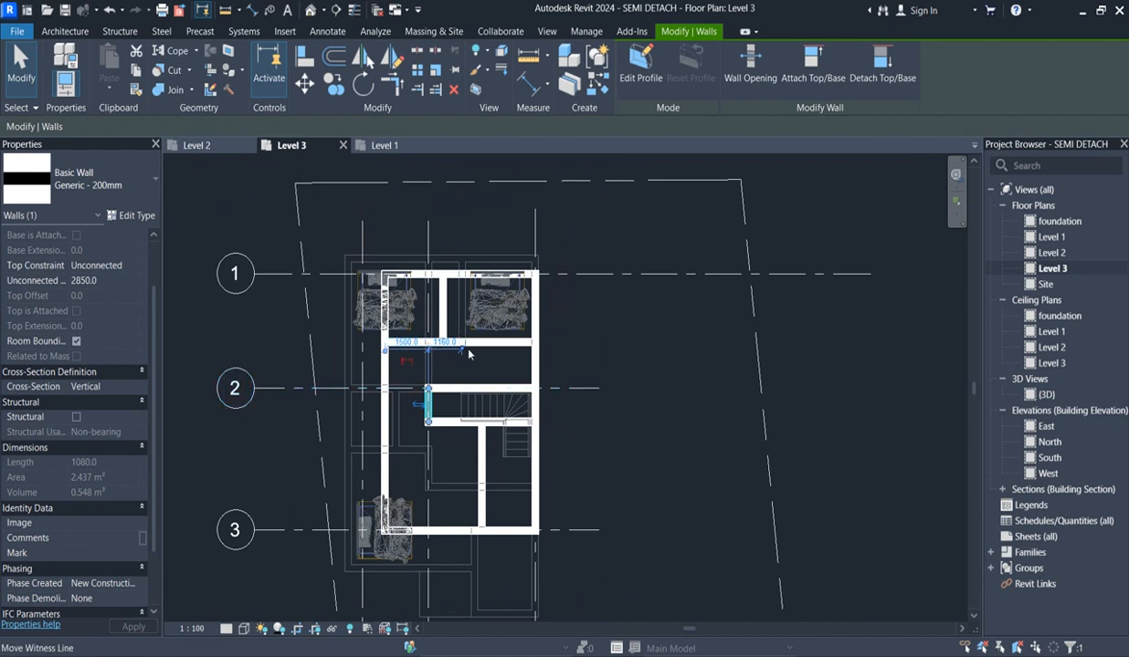
scroll(456, 343, "up", 2)
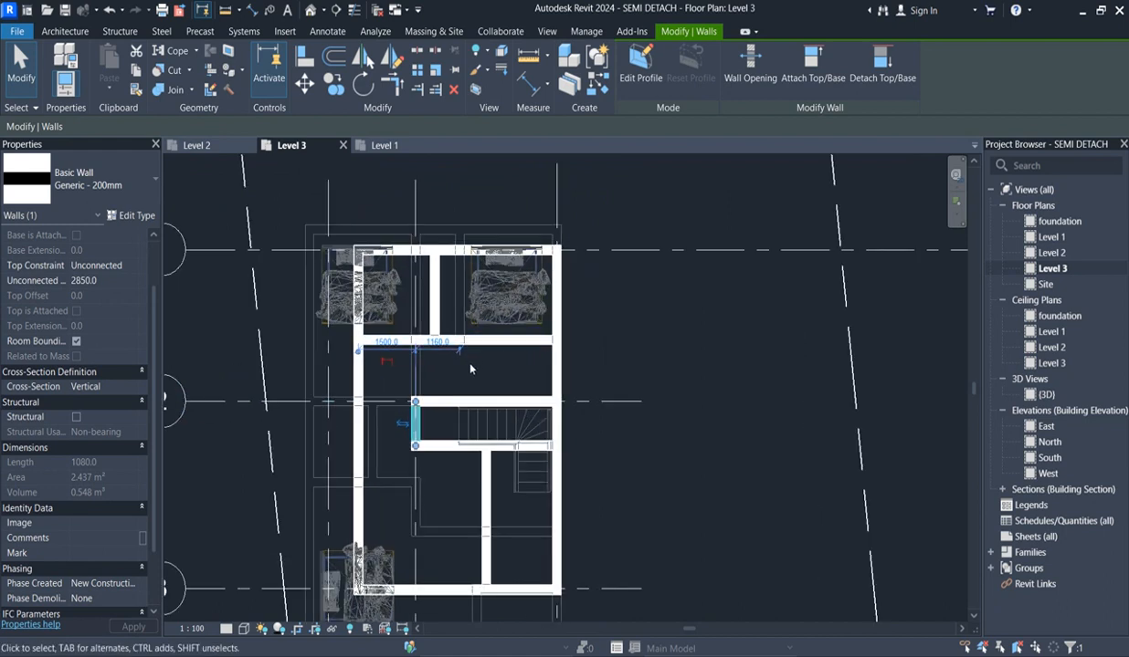
left_click(397, 91)
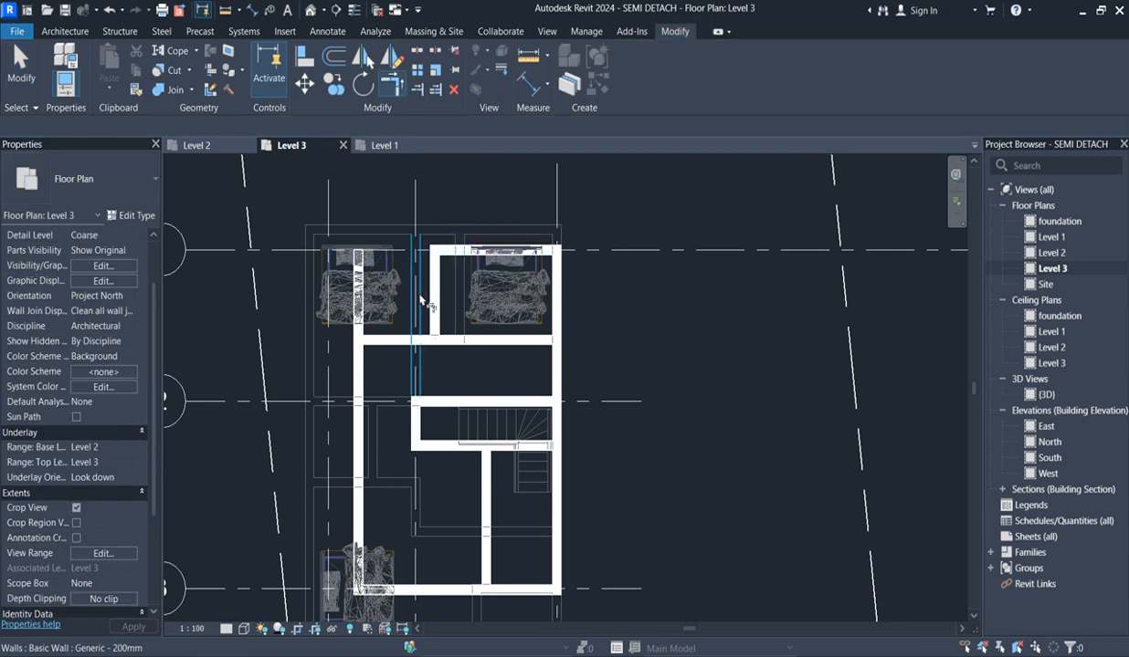
scroll(355, 360, "down", 4)
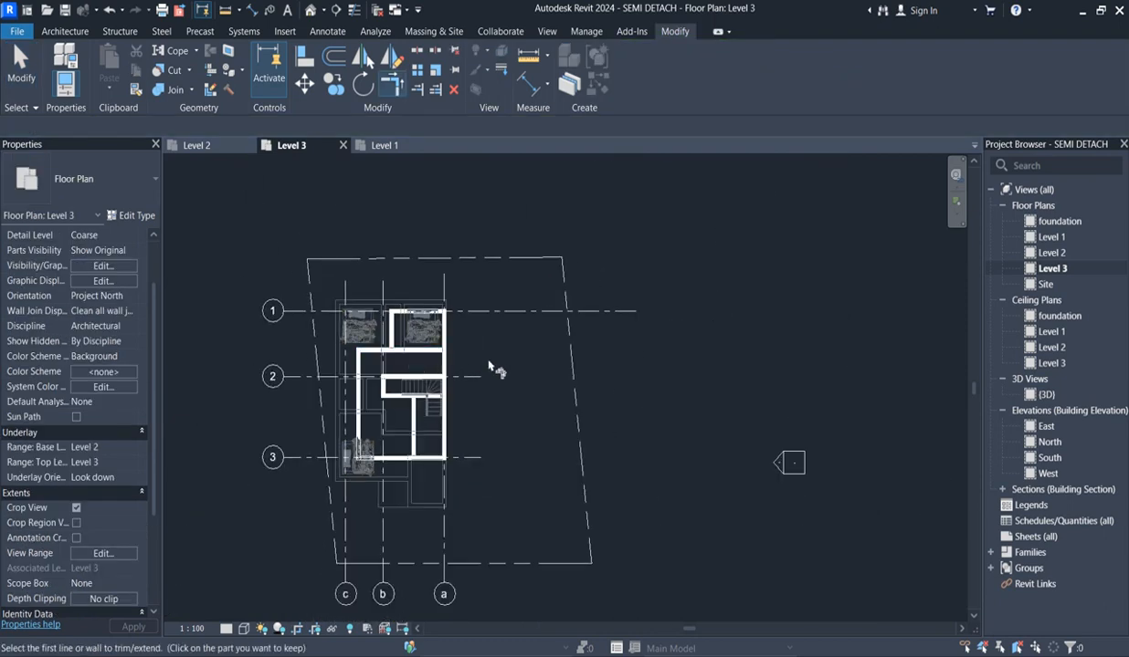
scroll(493, 369, "up", 1)
right_click(518, 369)
left_click(554, 378)
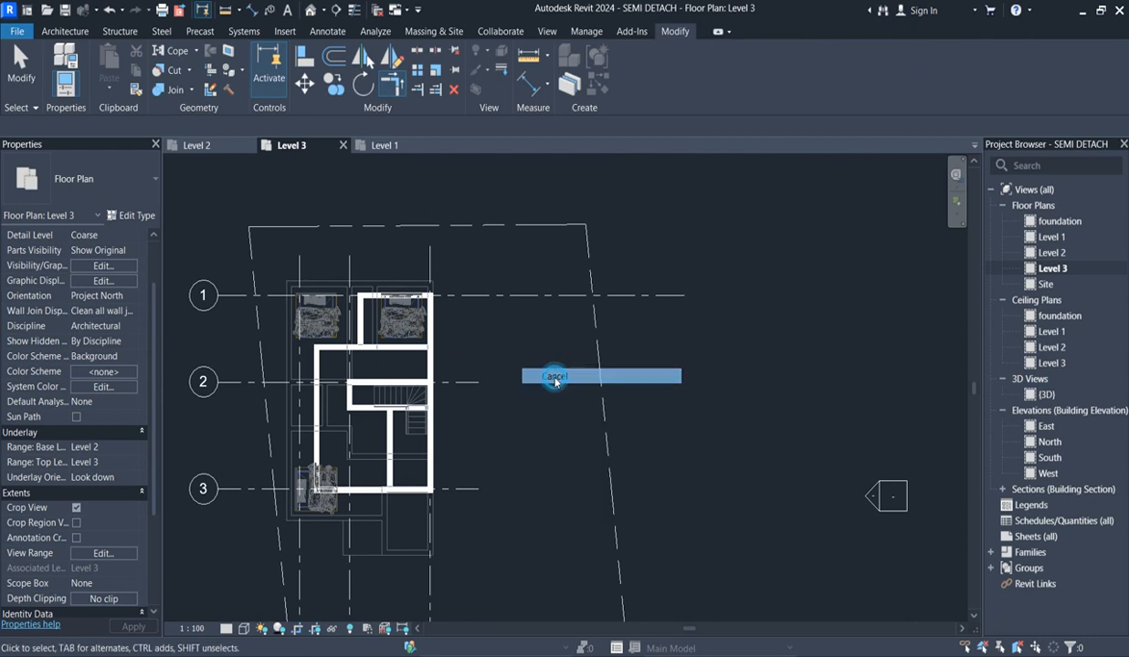
left_click(554, 377)
Examine the Level 3 wall layout against the underlay, including the upper room, stair enclosure and rooms along grid 3.
scroll(374, 320, "up", 2)
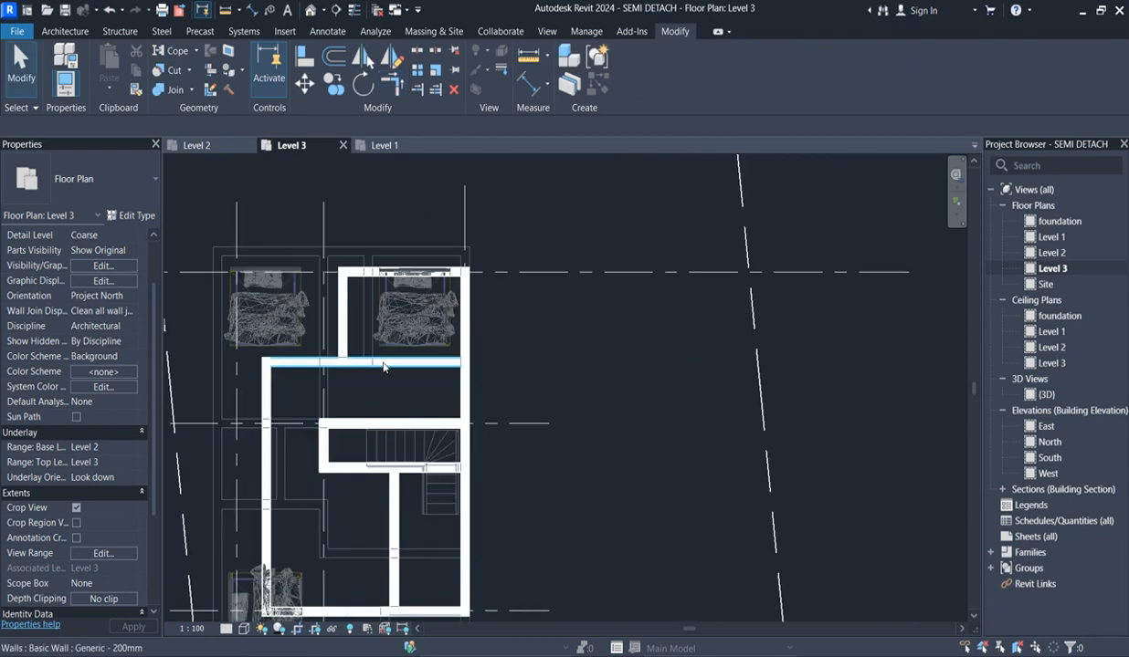
scroll(384, 367, "down", 1)
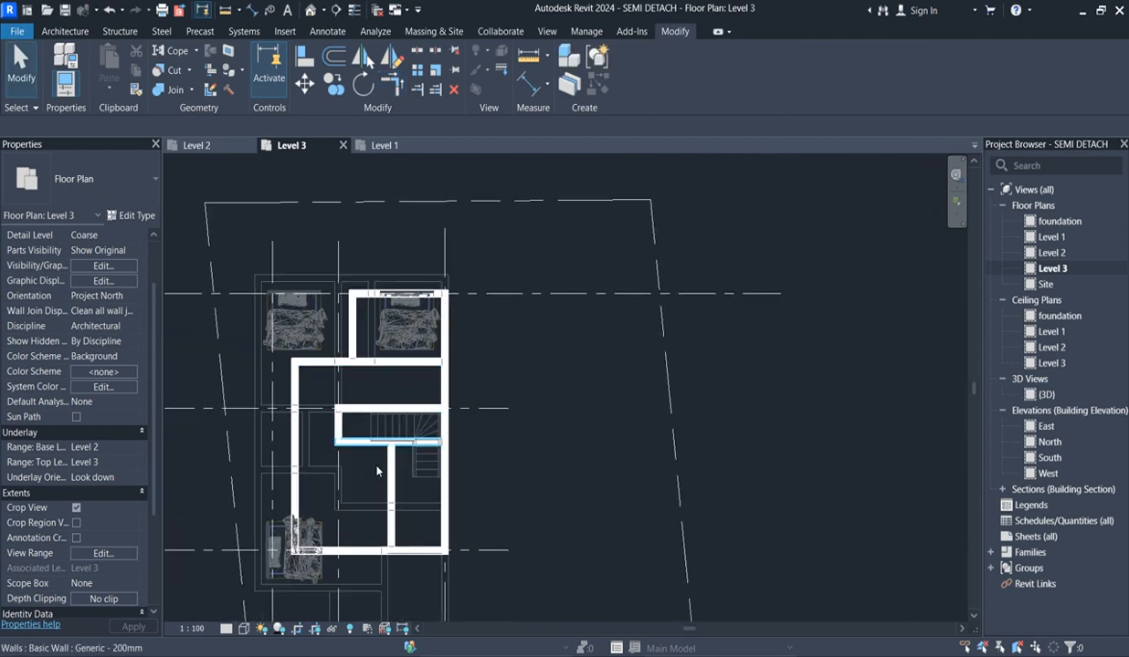
scroll(386, 445, "up", 1)
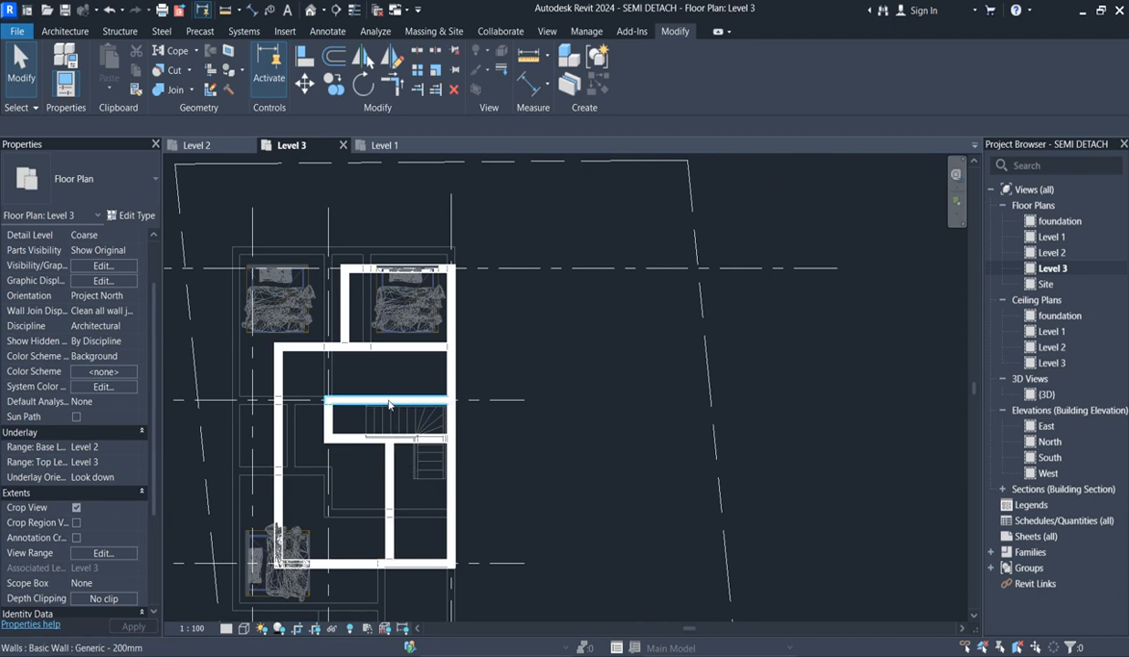
scroll(304, 453, "up", 2)
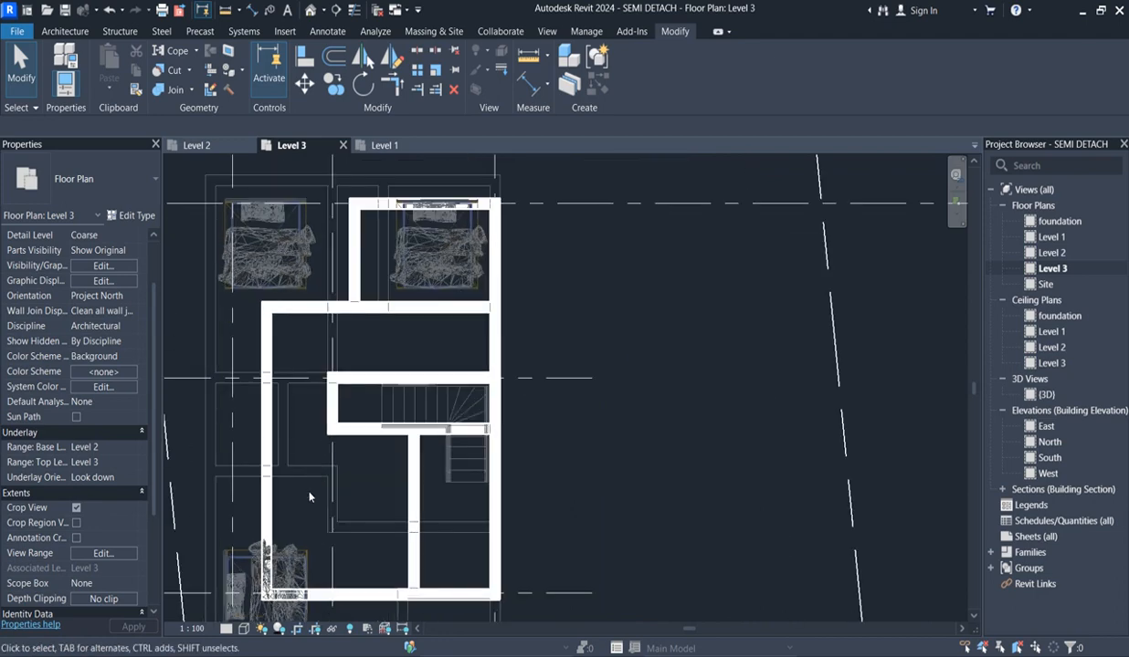
scroll(298, 475, "down", 3)
scroll(311, 540, "up", 2)
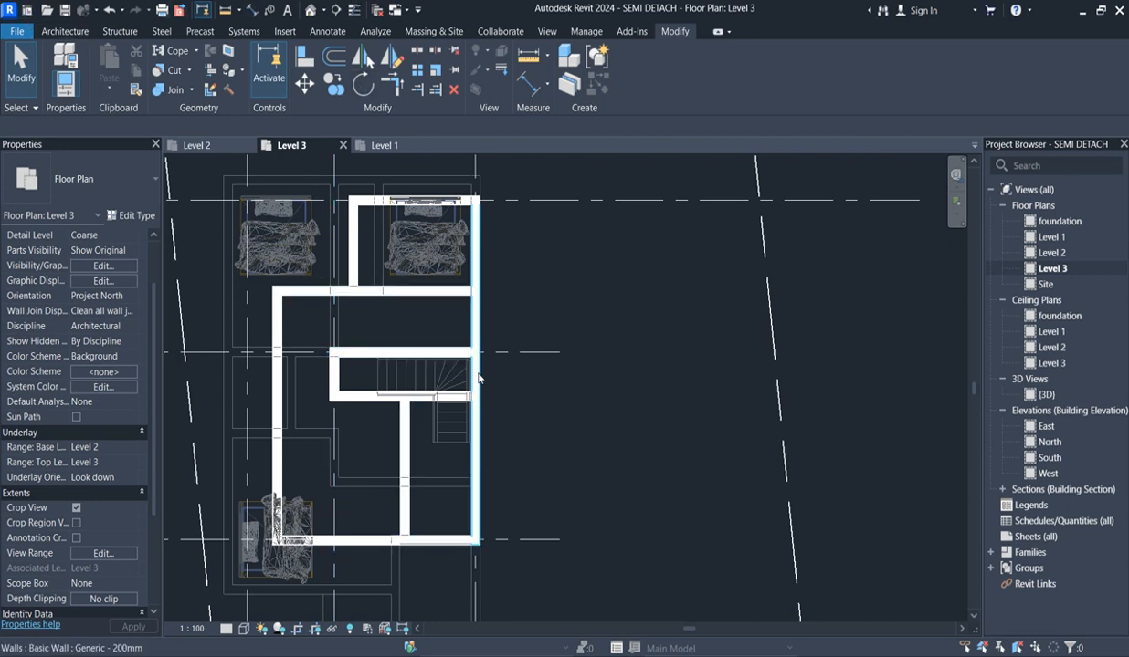
scroll(503, 290, "down", 2)
scroll(458, 494, "up", 1)
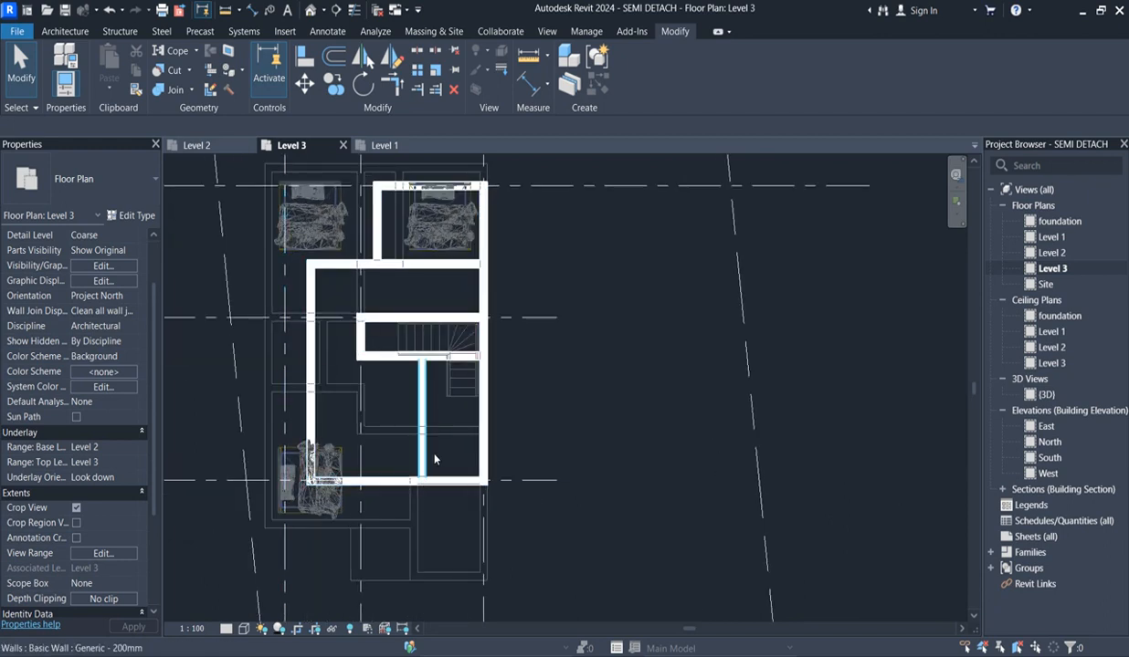
scroll(447, 407, "down", 1)
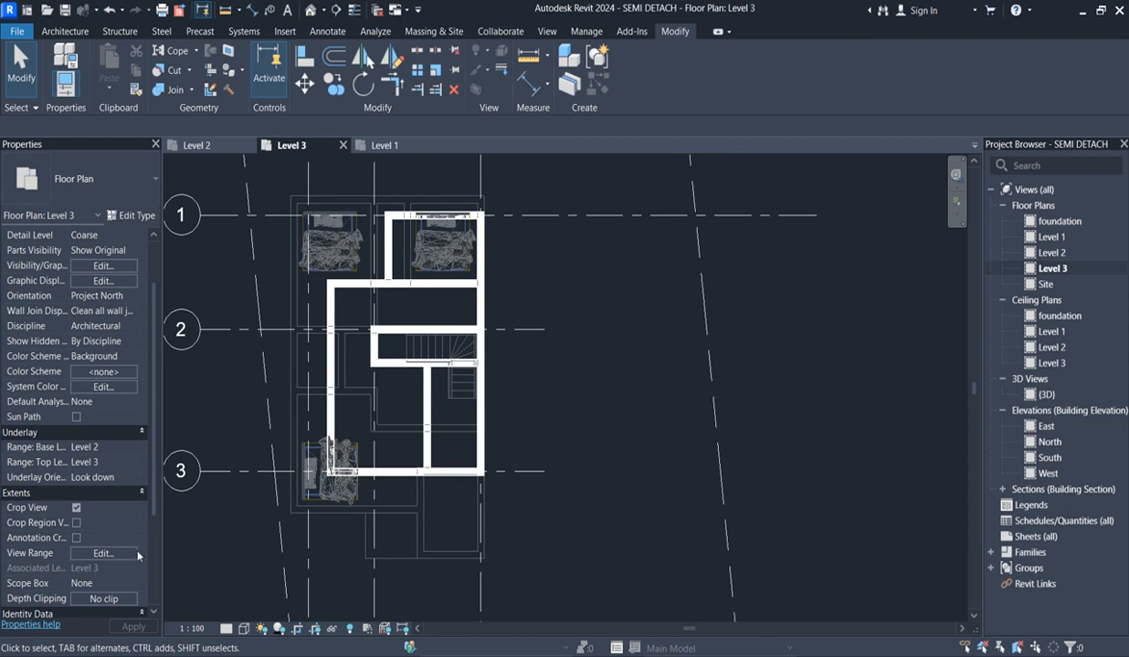
Set the Level 3 plan's underlay base level to None.
scroll(157, 480, "down", 2)
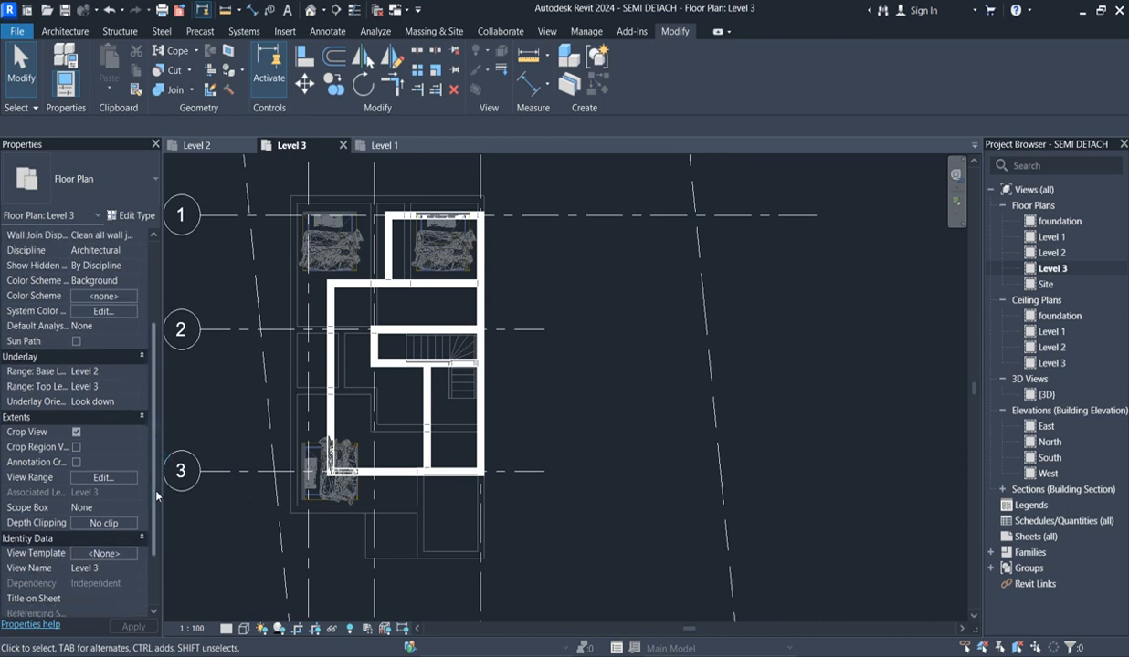
scroll(157, 496, "up", 2)
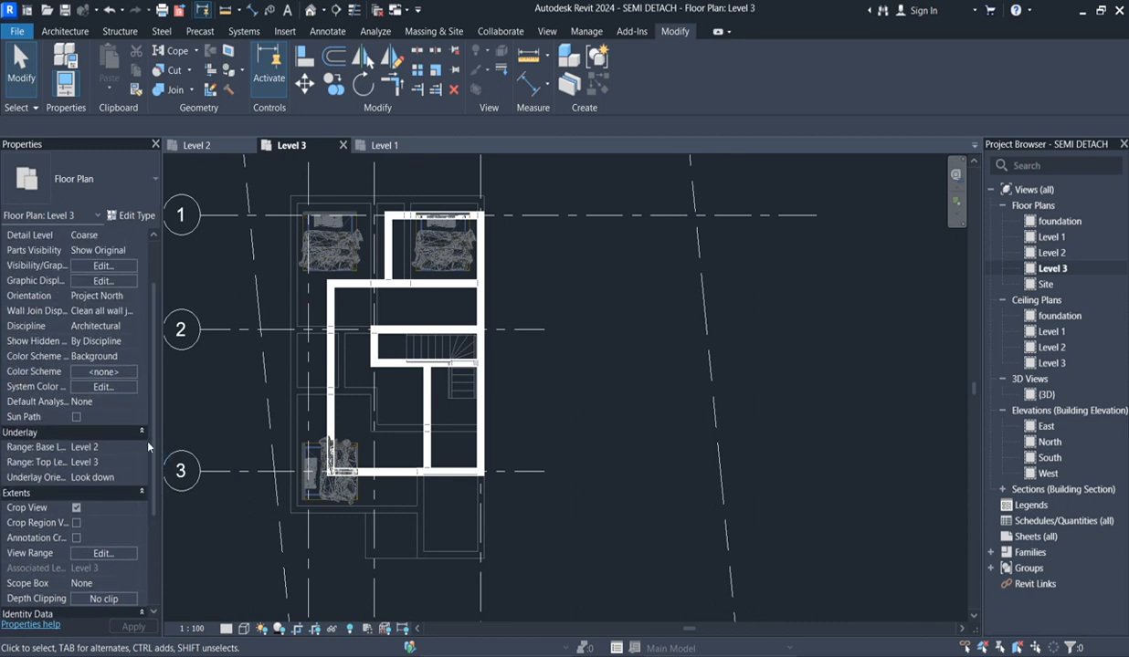
left_click(132, 448)
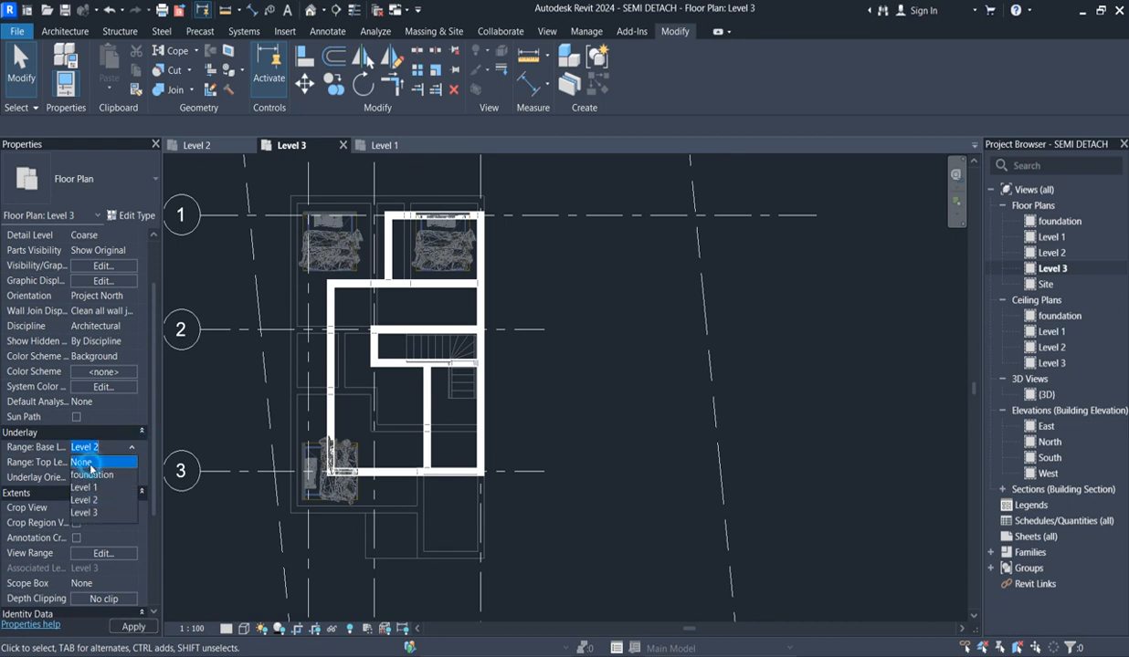
left_click(84, 462)
scroll(563, 438, "down", 2)
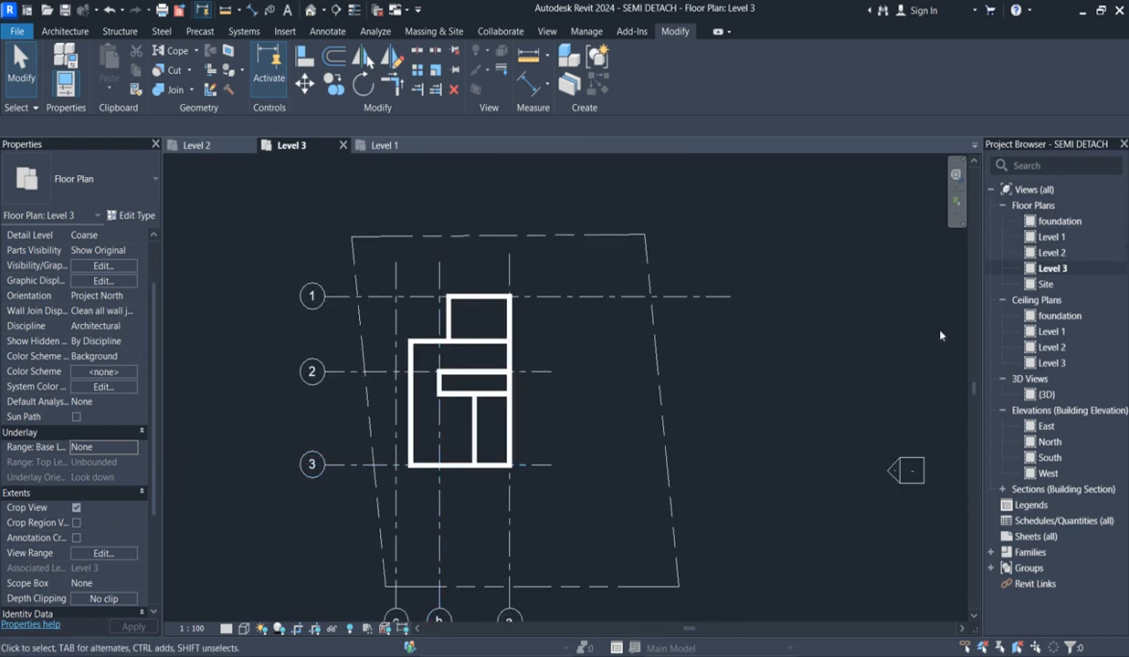
Open the Level 1 floor plan and view its rooms between grids 1 and 3.
left_click(1052, 239)
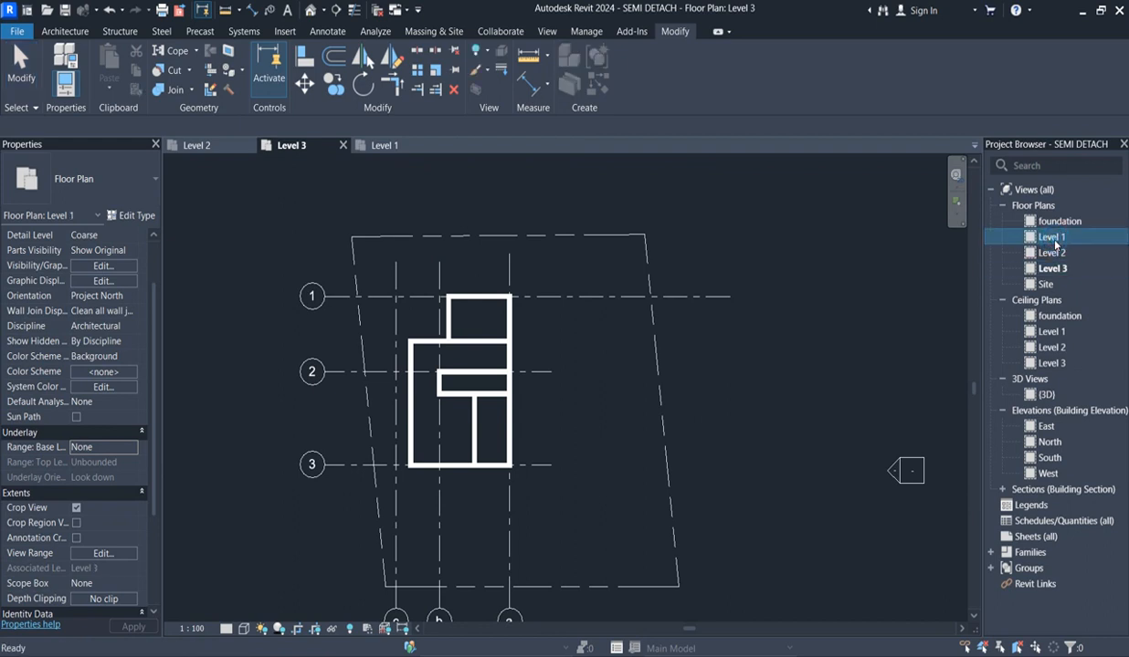
left_click(1054, 238)
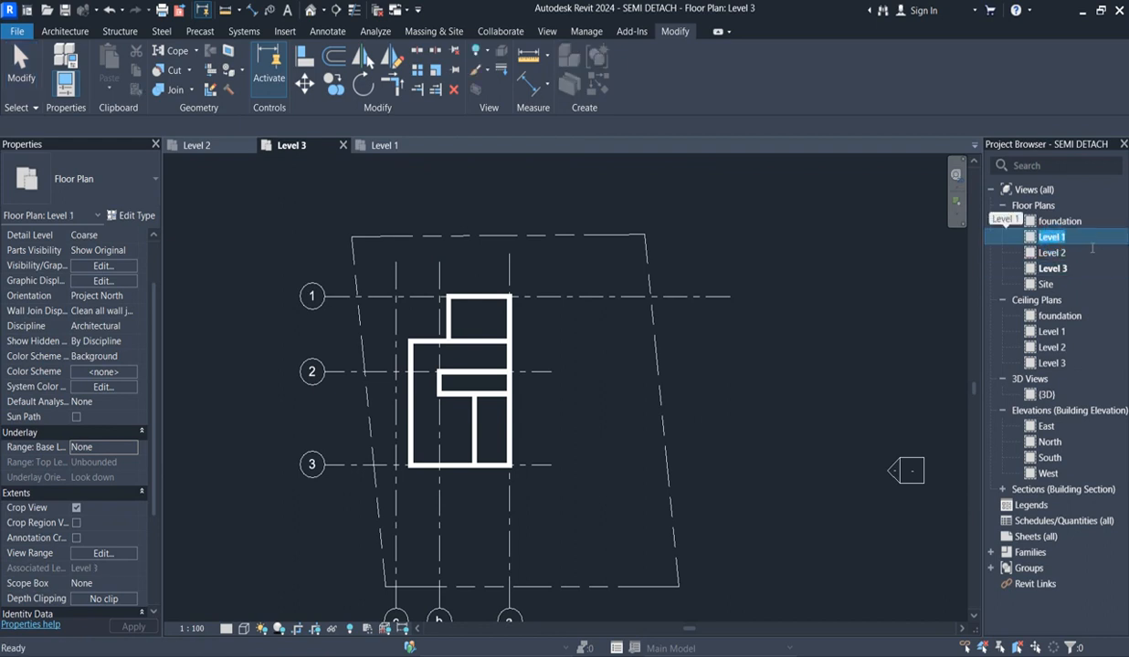
left_click(941, 269)
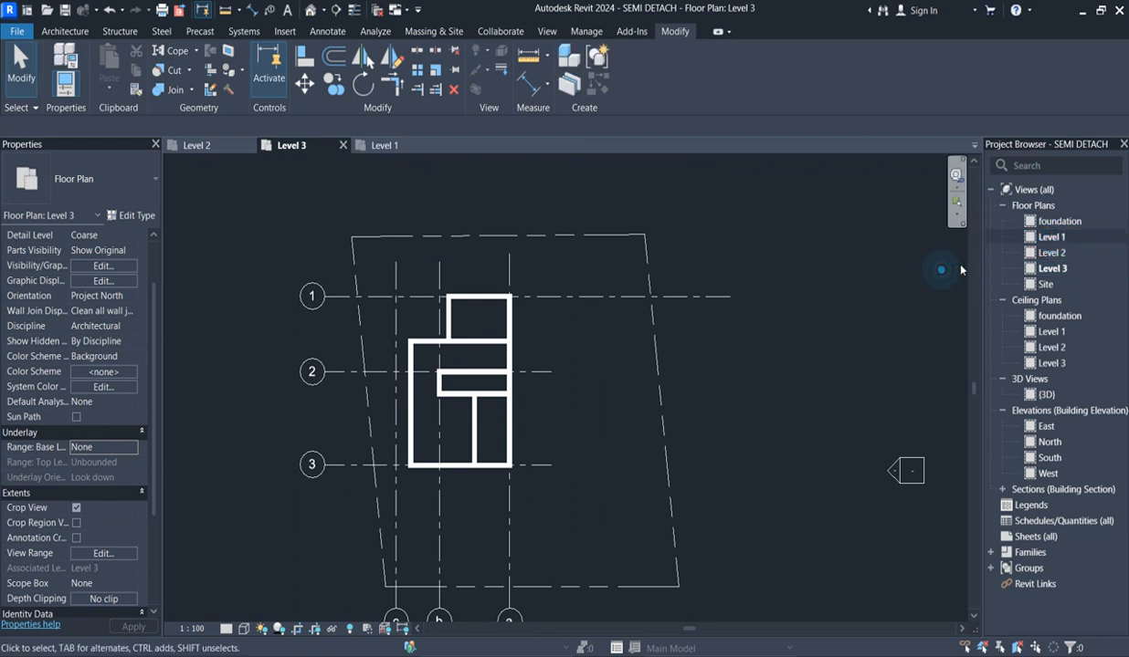
double_click(1052, 237)
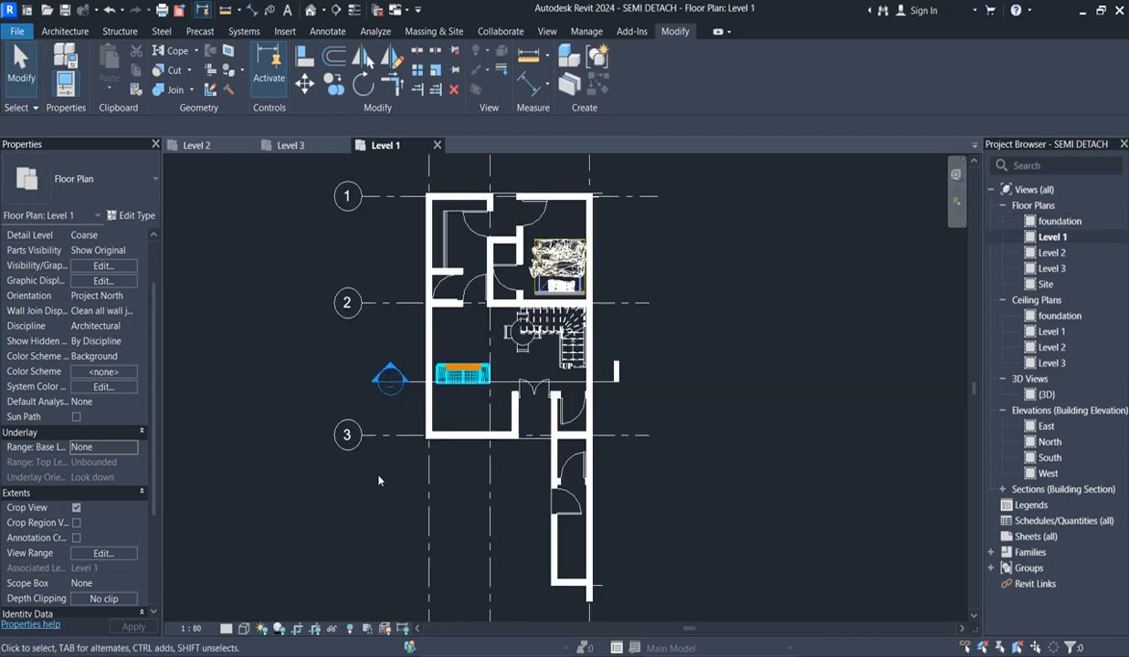
scroll(427, 481, "down", 2)
scroll(511, 324, "up", 1)
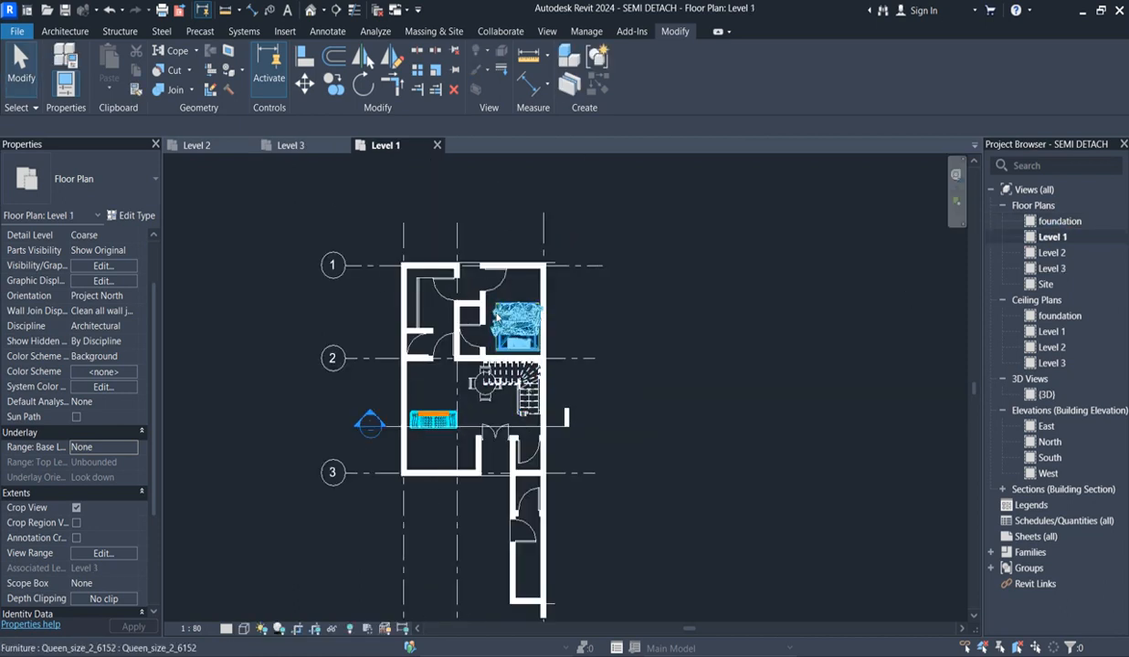
scroll(423, 284, "up", 1)
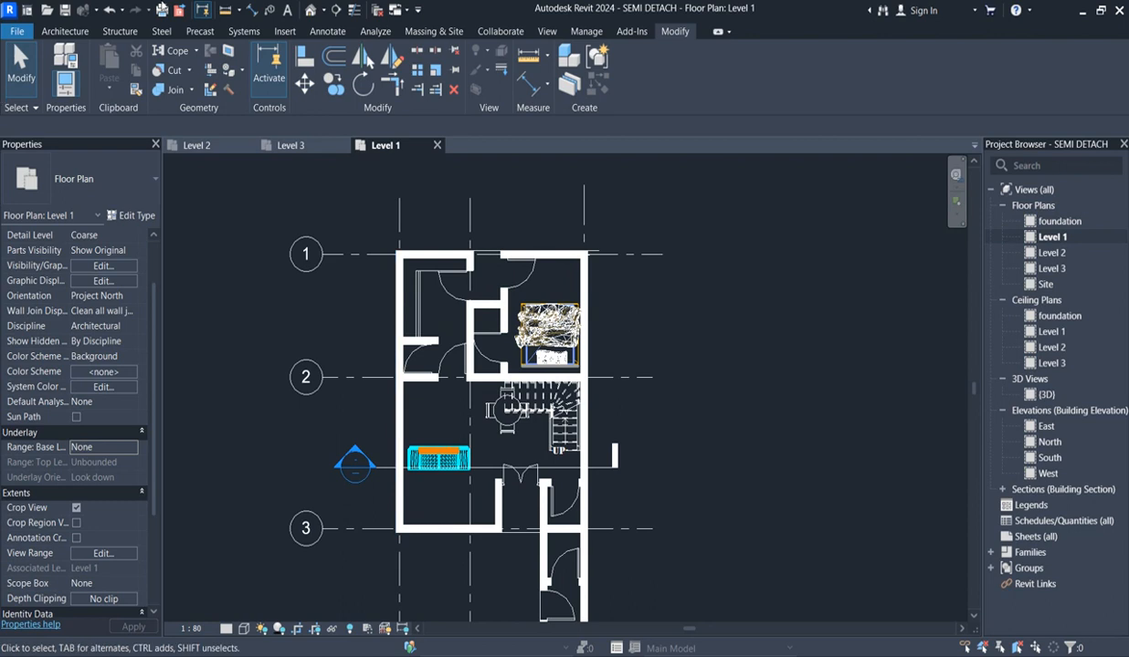
Start placing a window on Level 1 using the M_Casement 3x3 with Trim 0915 x 1220mm type.
left_click(64, 31)
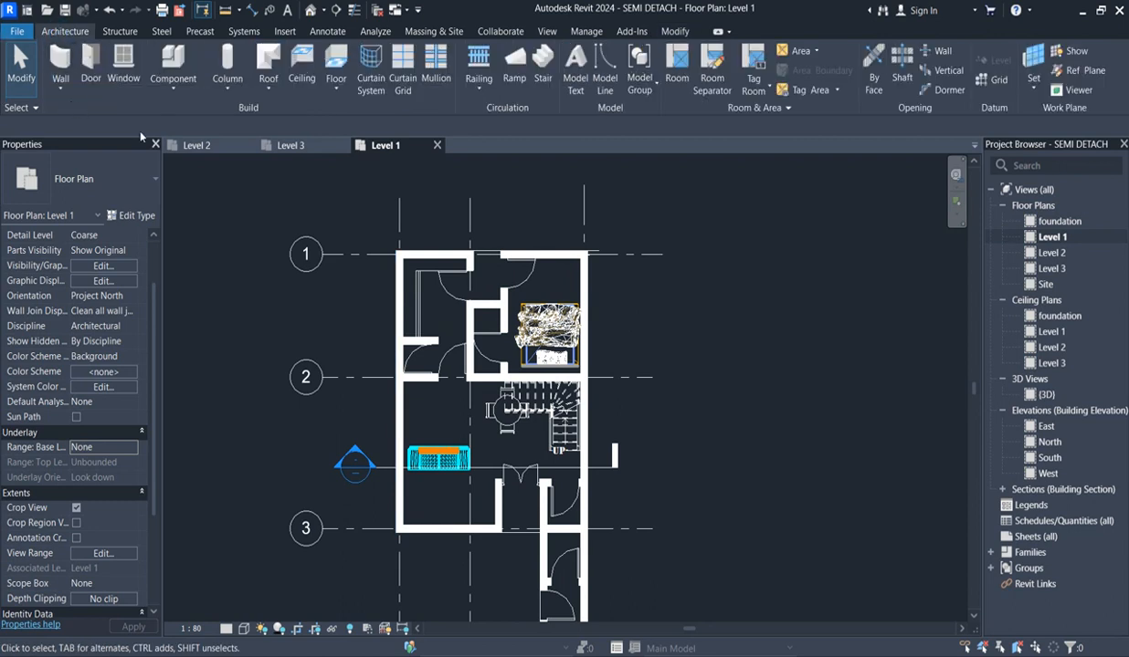
left_click(123, 66)
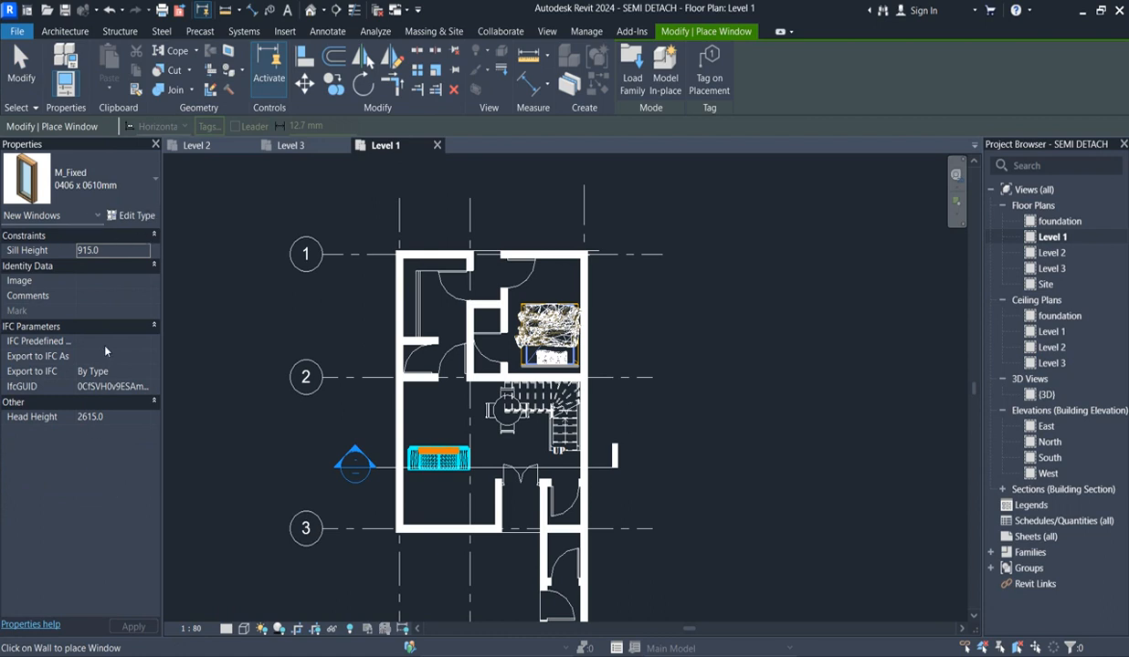
left_click(139, 169)
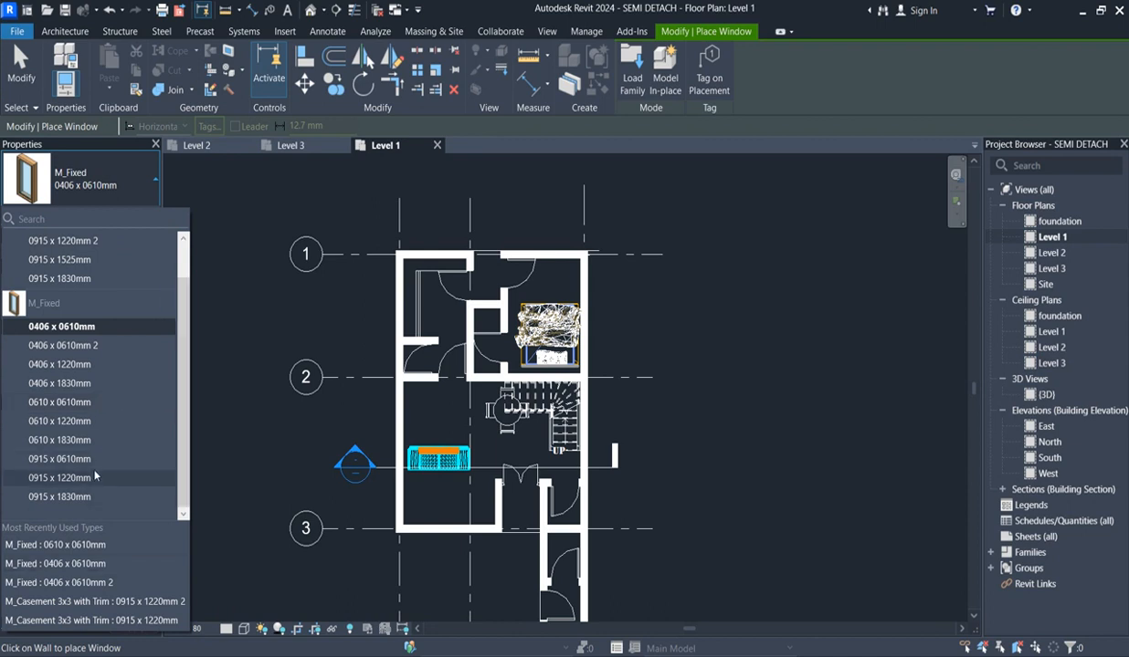
scroll(183, 325, "up", 2)
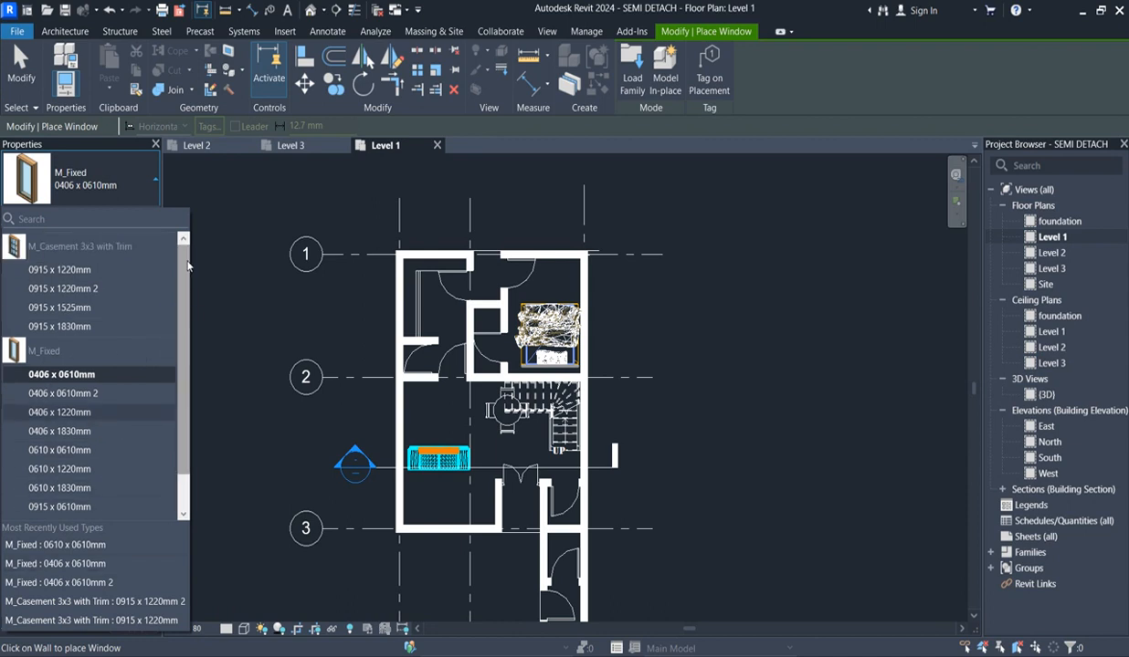
left_click(69, 271)
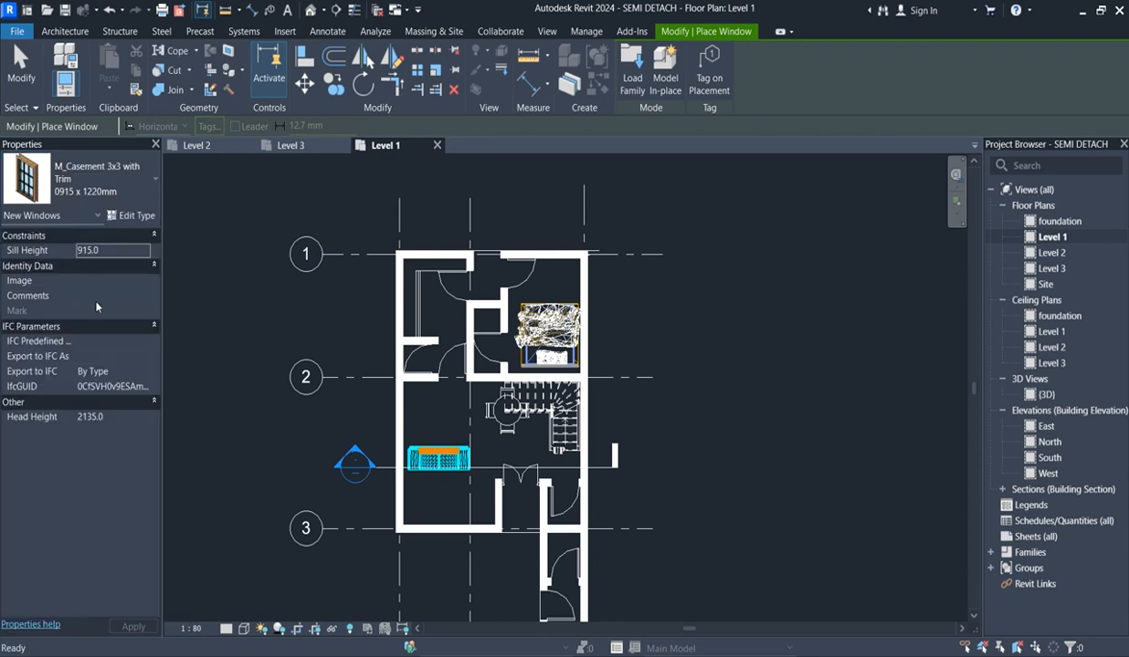
Edit the casement window type to a default sill height of 900 mm and a height of 1200 mm.
left_click(135, 215)
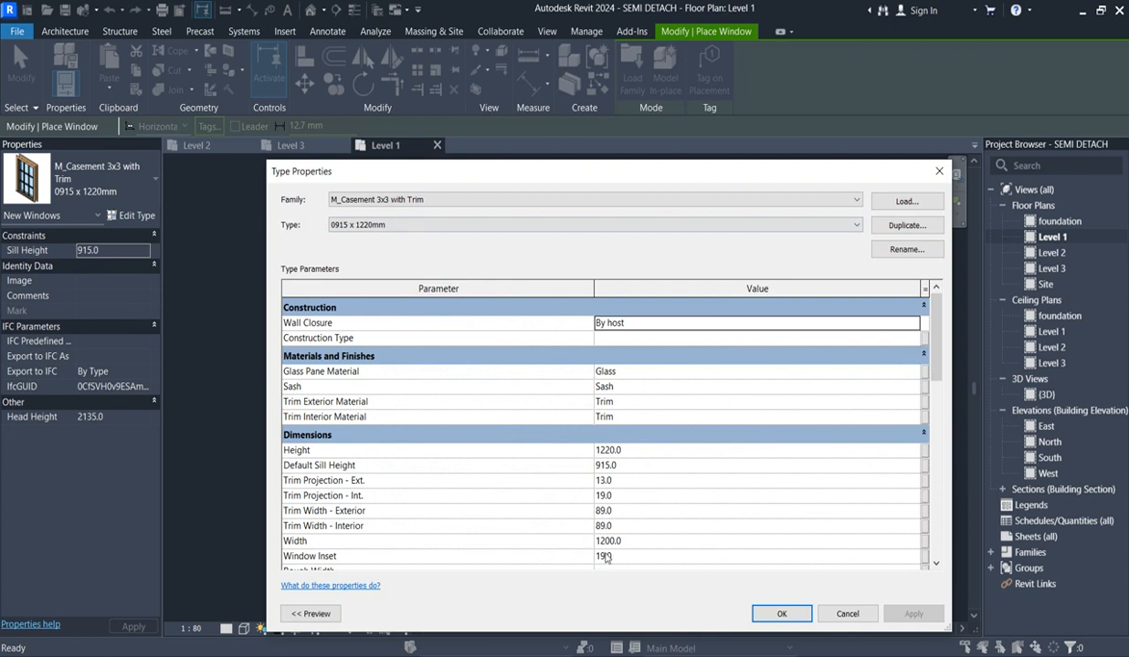
left_click(634, 467)
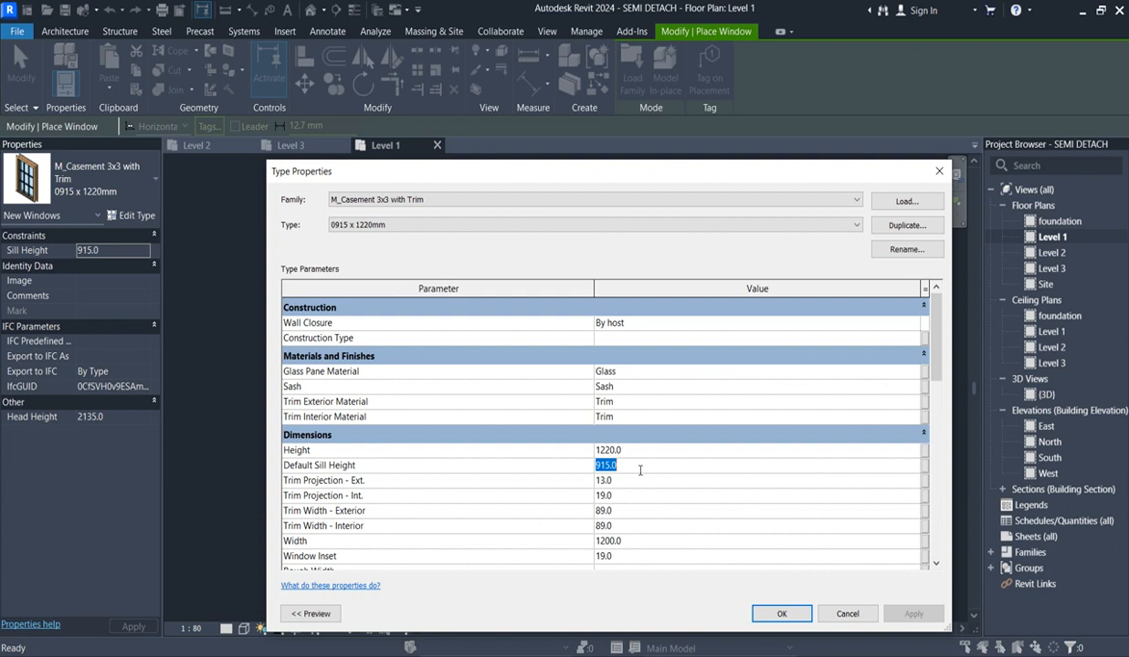
type("900")
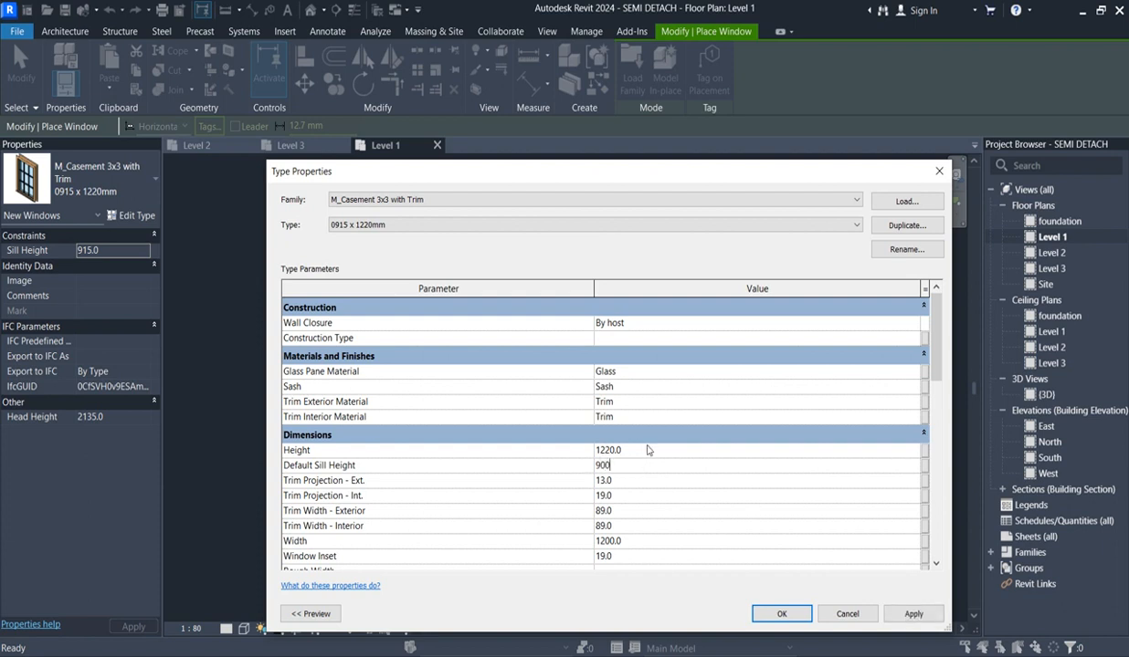
left_click(648, 450)
type("1")
left_click(782, 613)
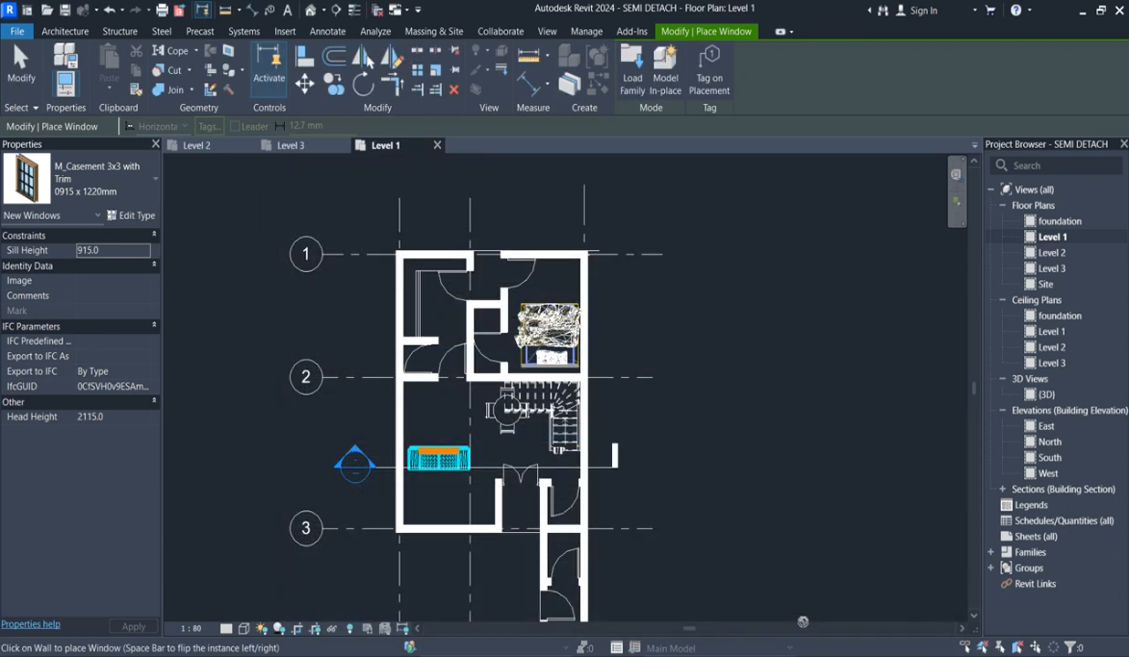
Set the head height to 2100 mm and place a window in the bedroom's grid 1 wall, 1600 mm from the east grid line.
scroll(422, 308, "up", 2)
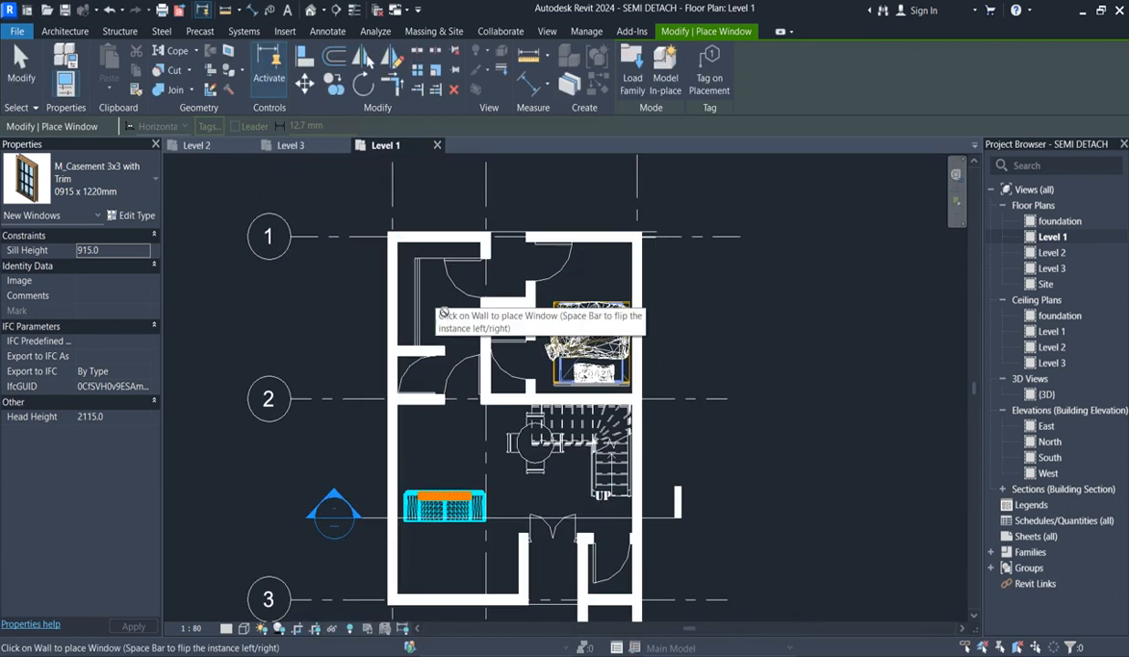
scroll(562, 236, "up", 2)
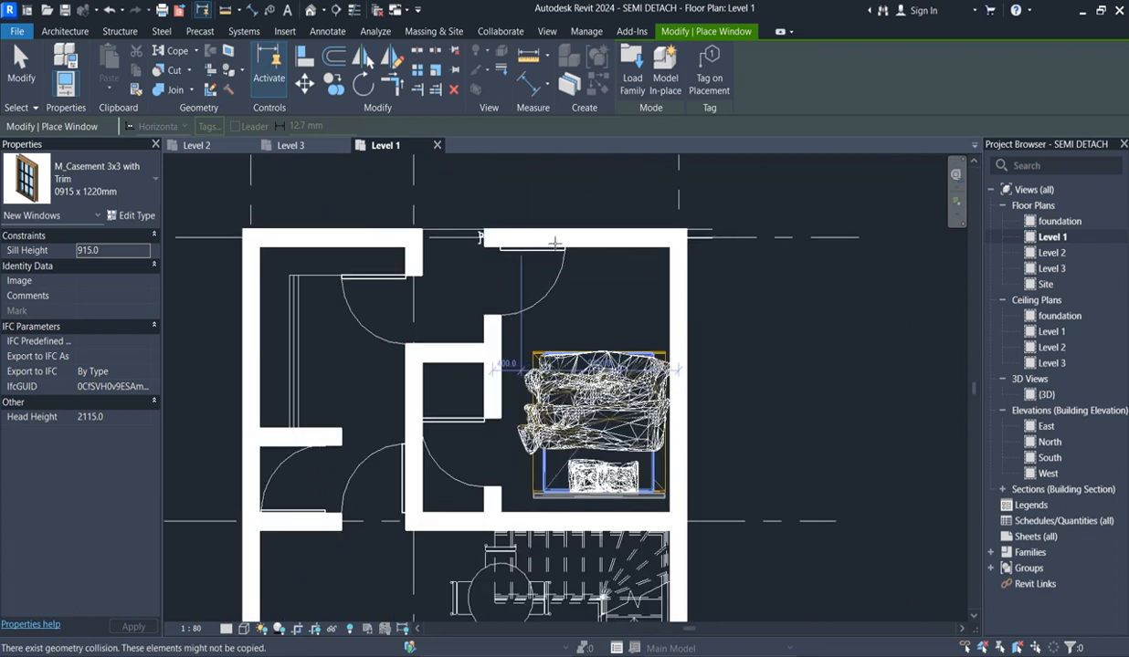
left_click(133, 421)
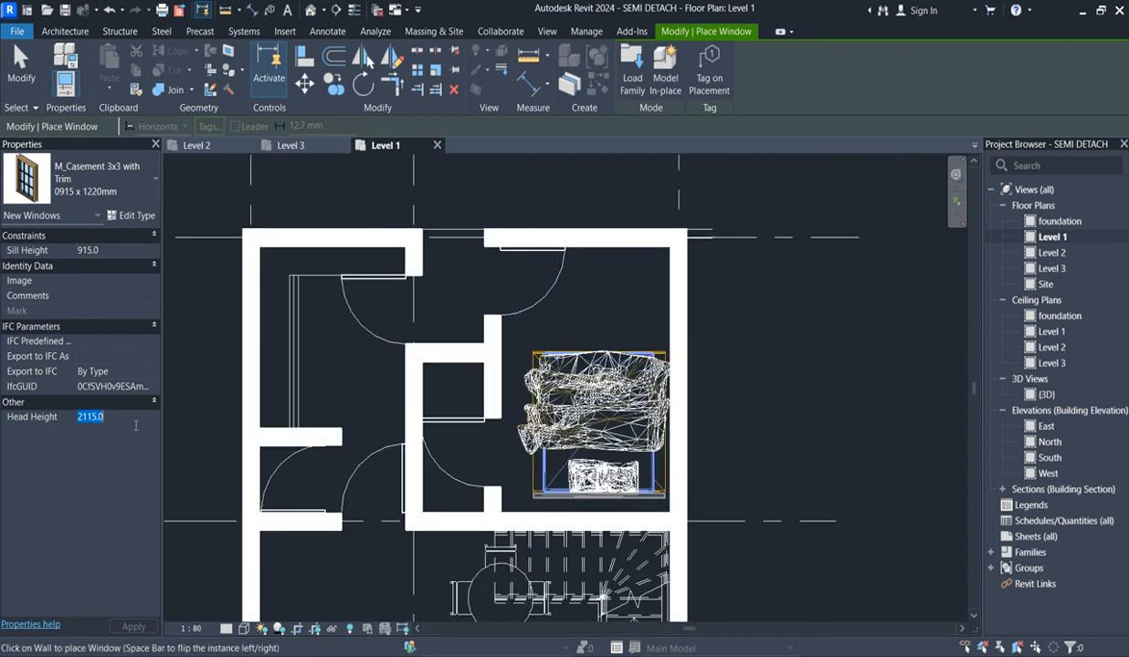
type("21")
key("Return")
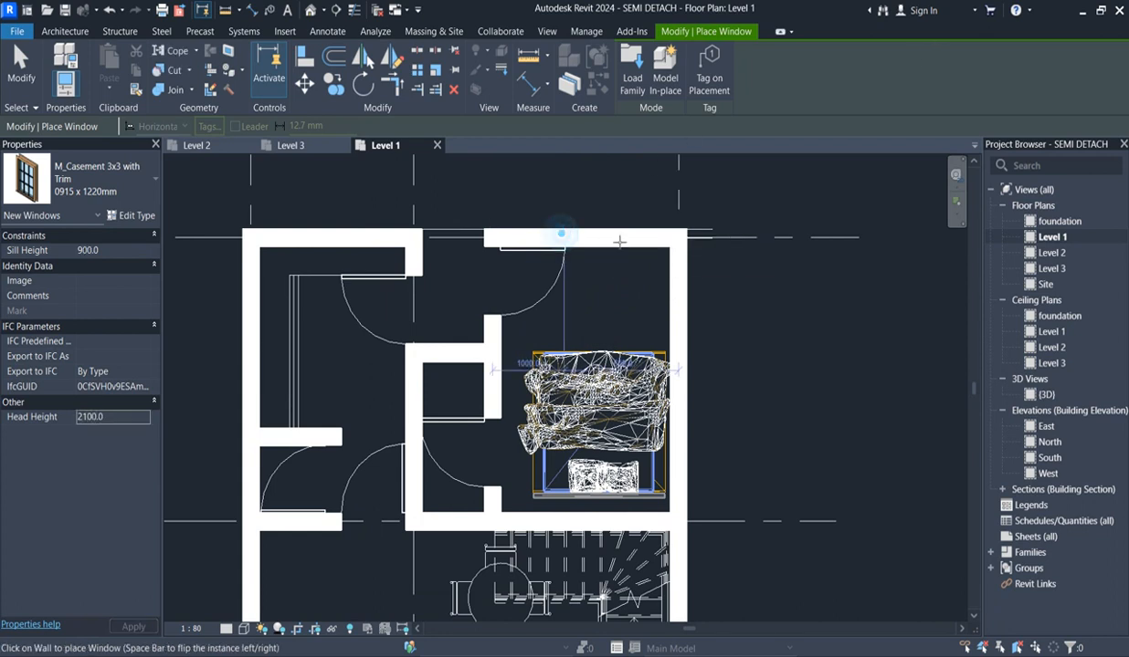
left_click(564, 238)
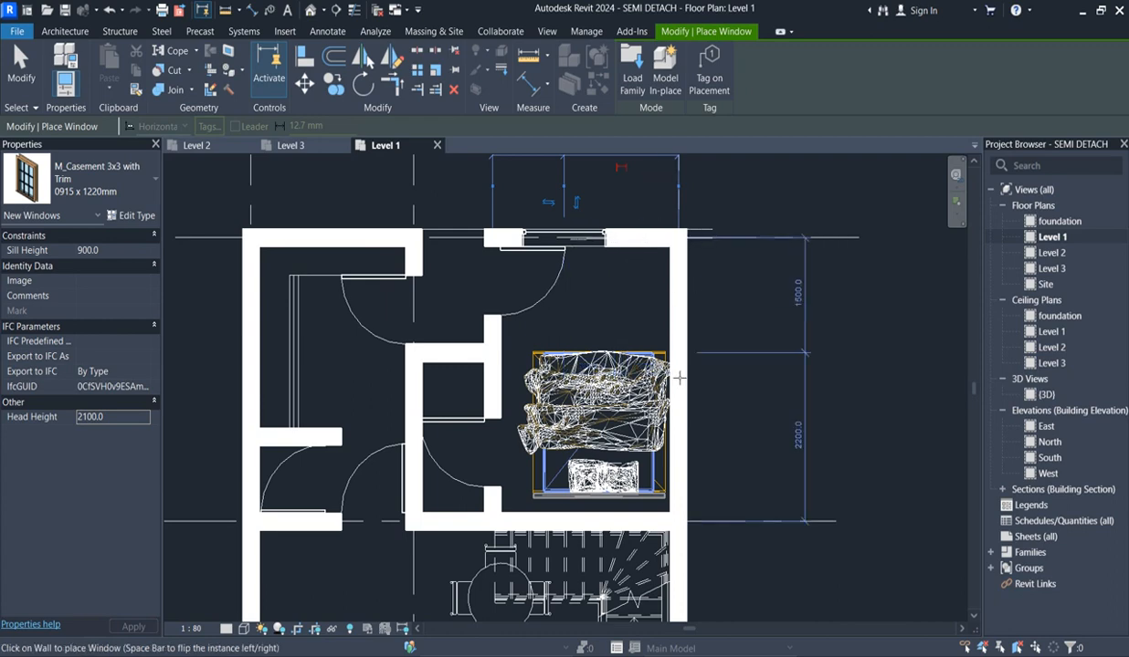
scroll(674, 369, "down", 3)
scroll(644, 306, "up", 4)
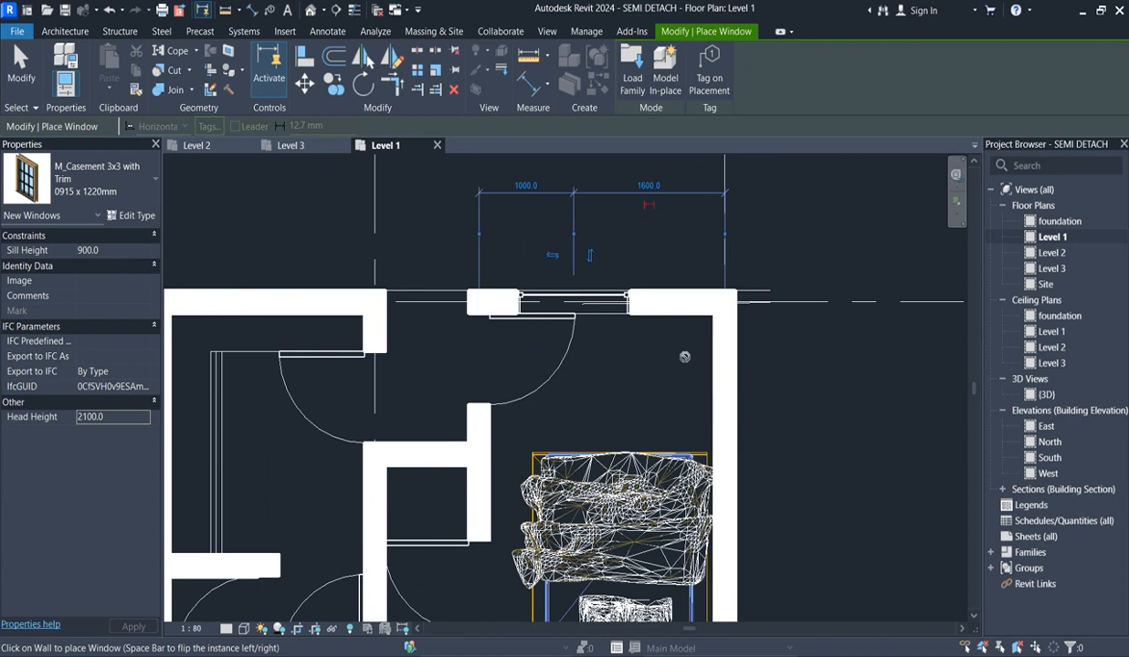
key("Escape")
key("Escape")
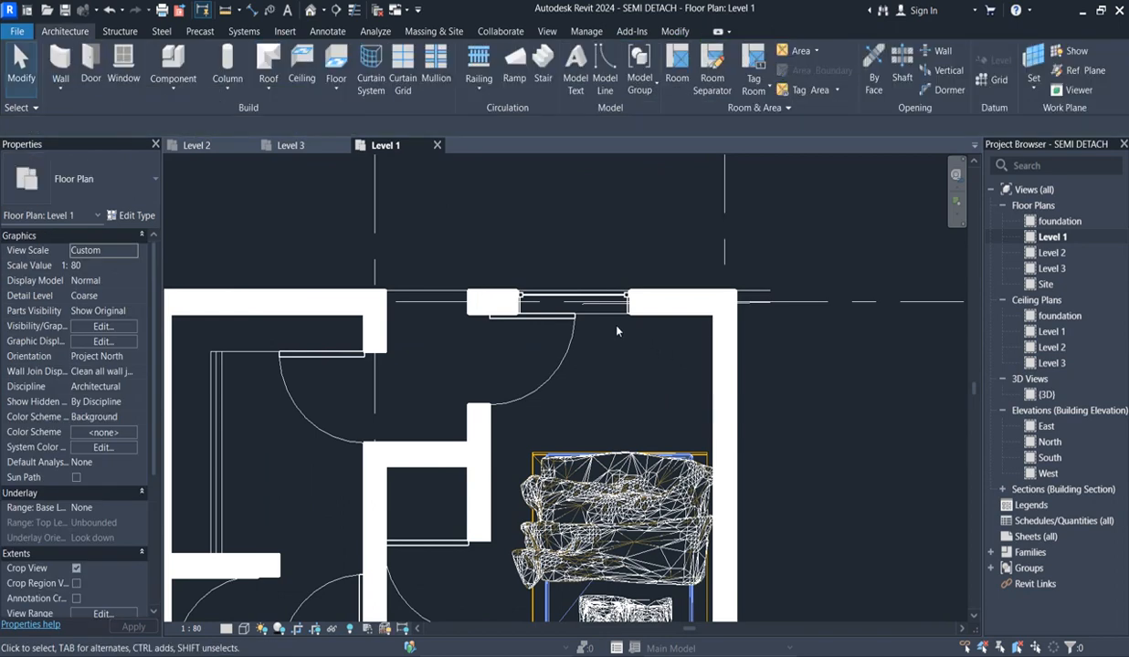
Set the placed bedroom window type's default sill height to 600 mm.
left_click(613, 313)
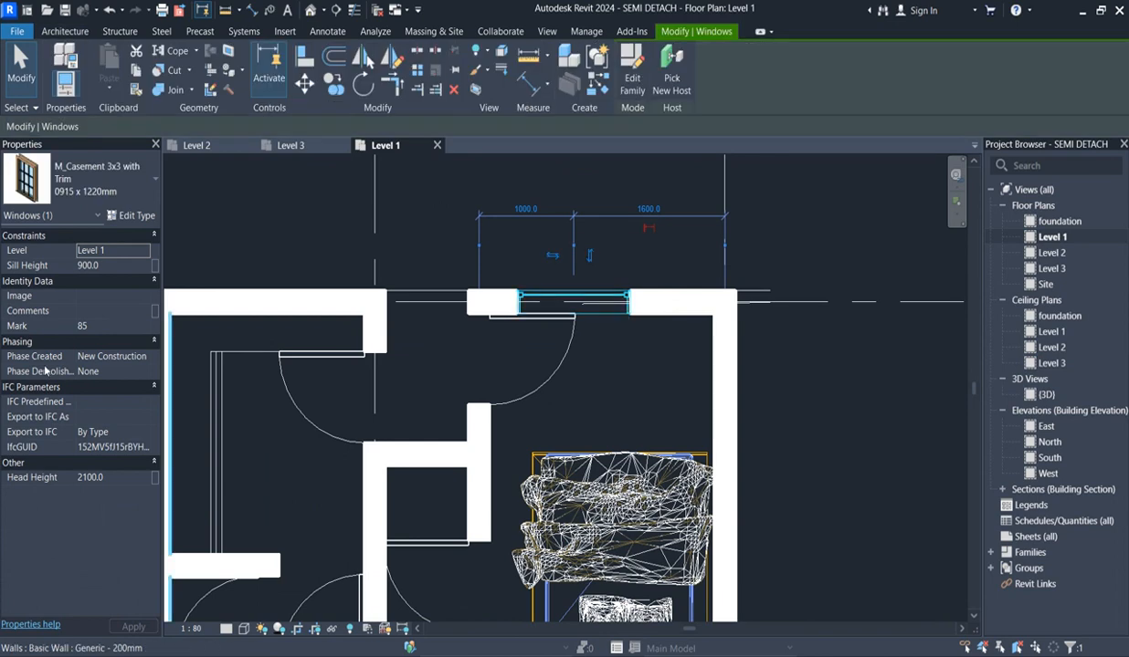
left_click(146, 218)
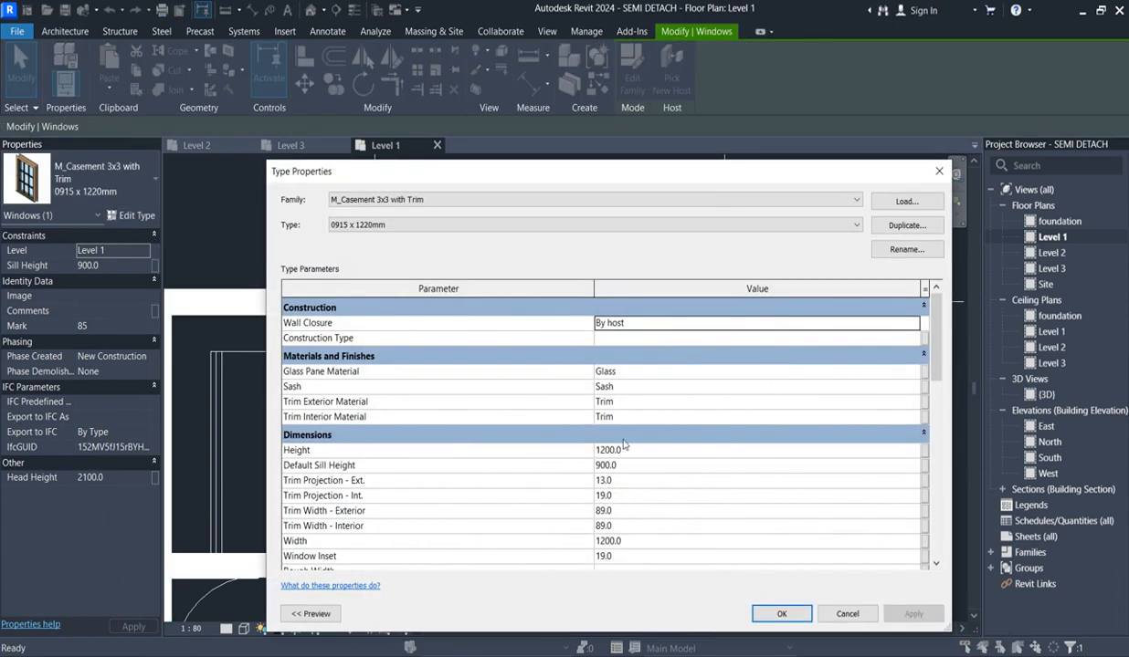
left_click(627, 466)
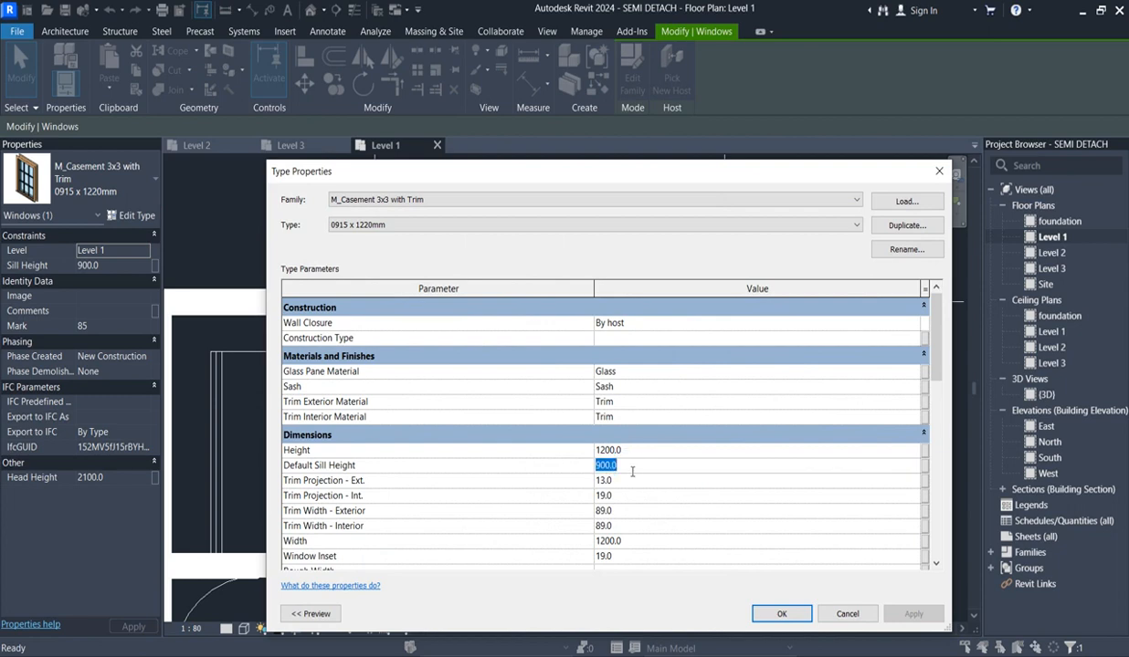
type("60")
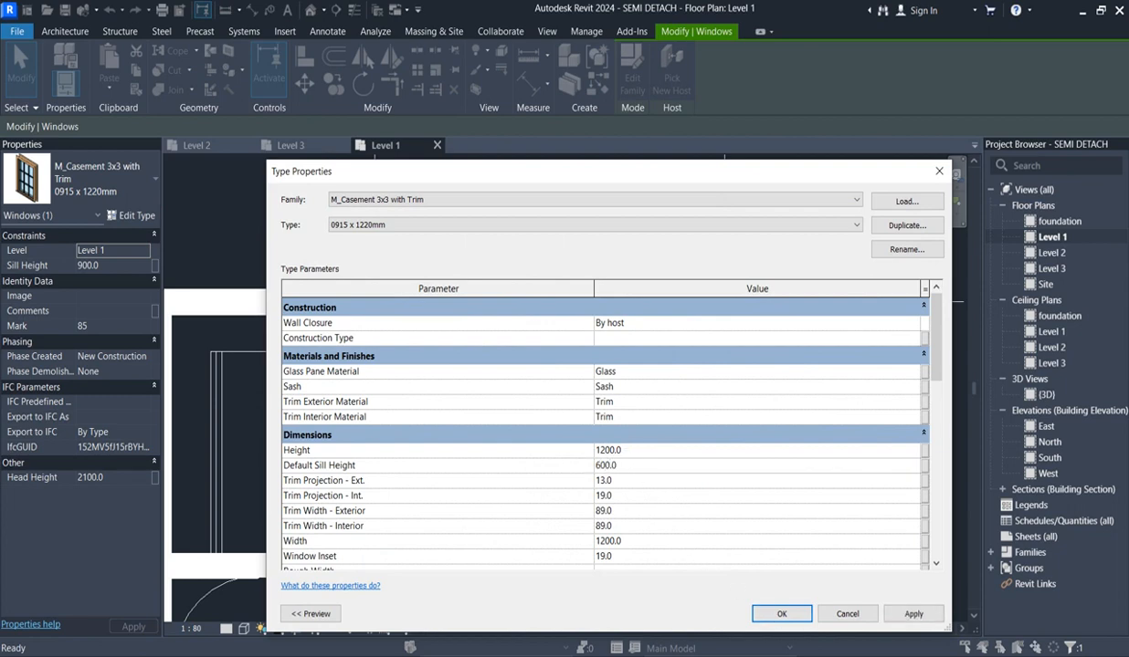
left_click(778, 610)
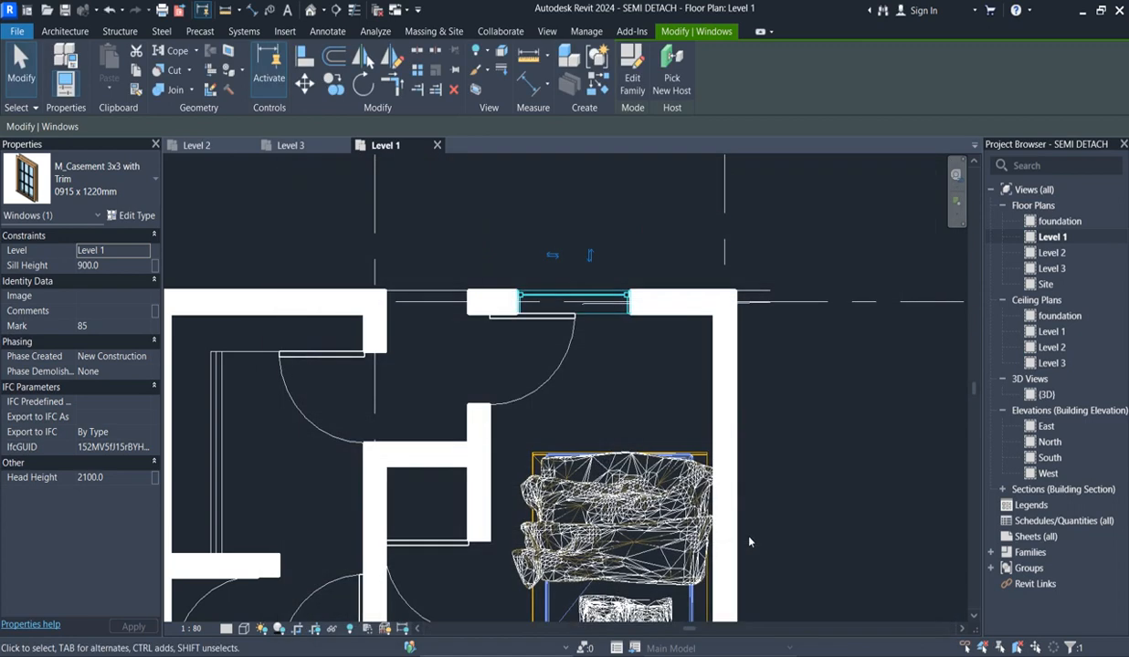
Set the bedroom window type's width to 600 mm.
scroll(631, 320, "up", 1)
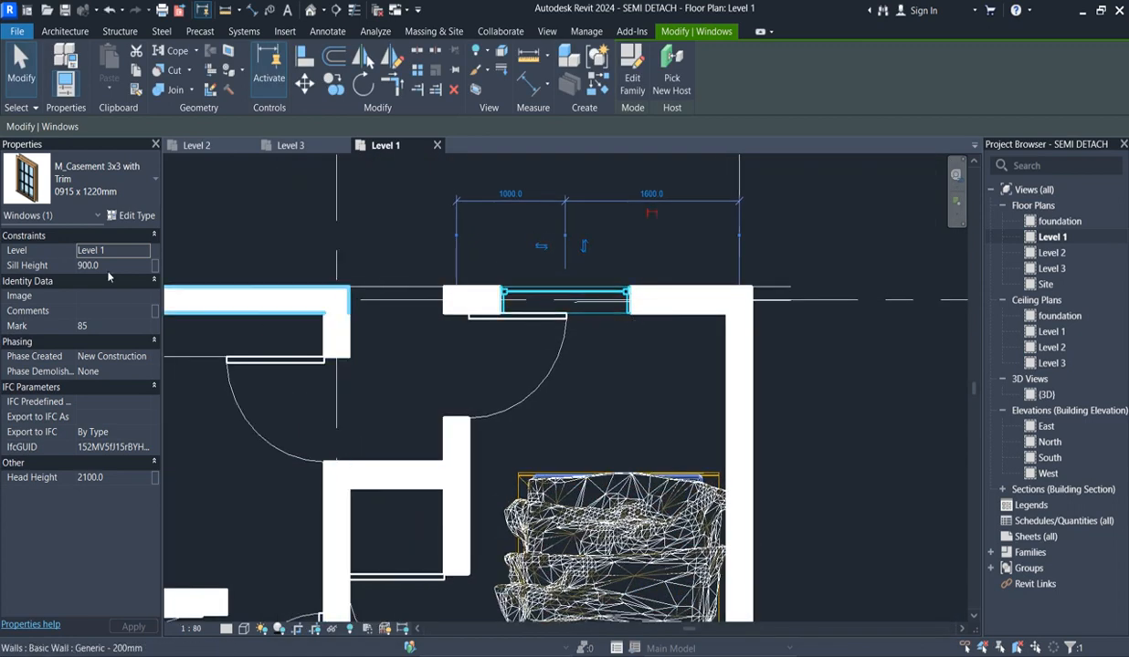
left_click(130, 217)
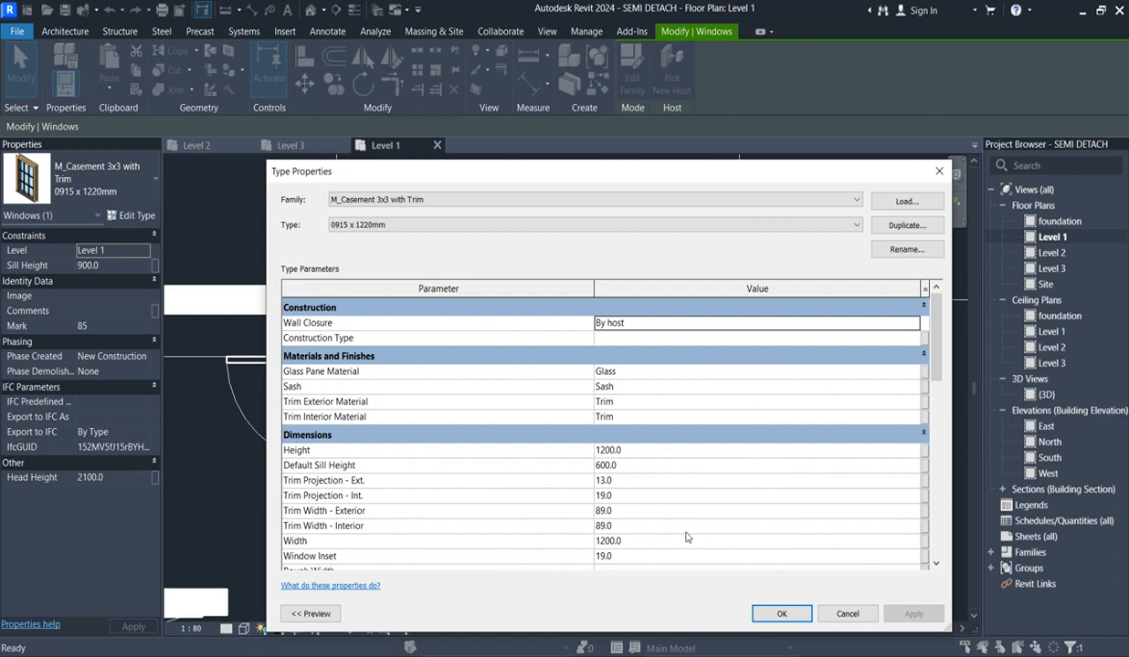
scroll(686, 538, "down", 3)
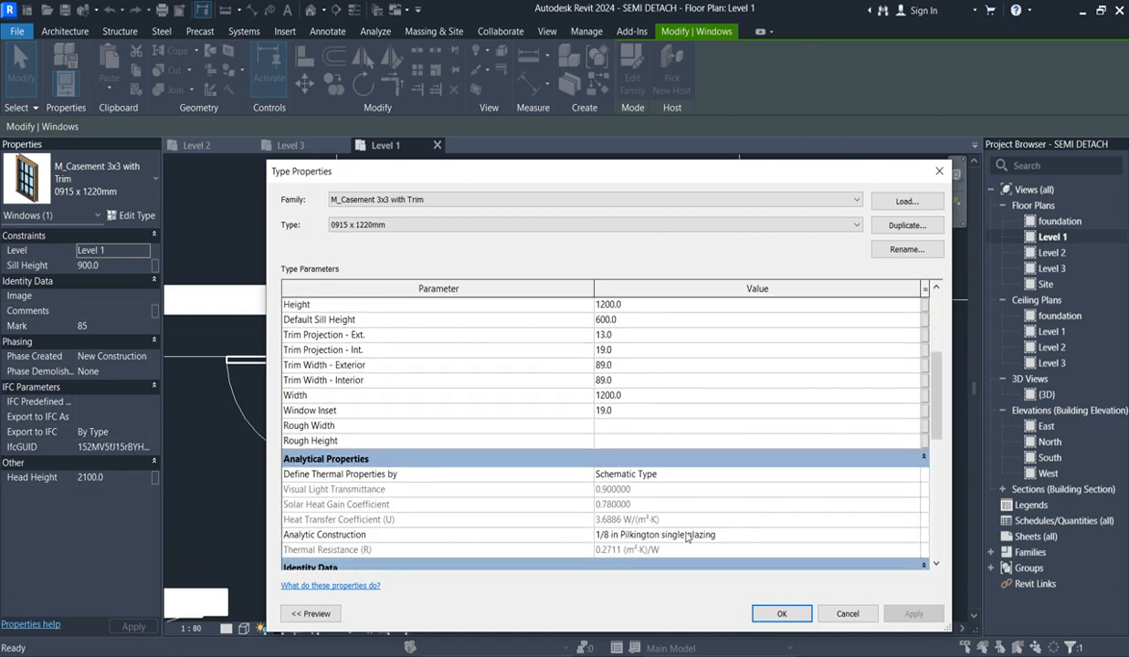
left_click(626, 397)
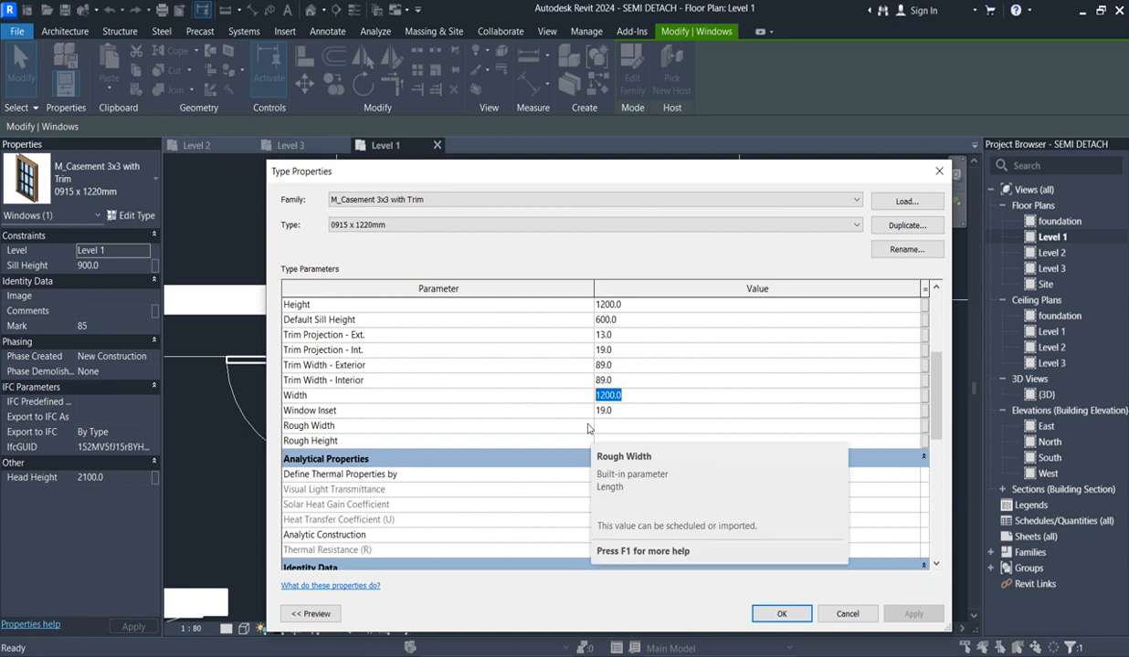
type("6")
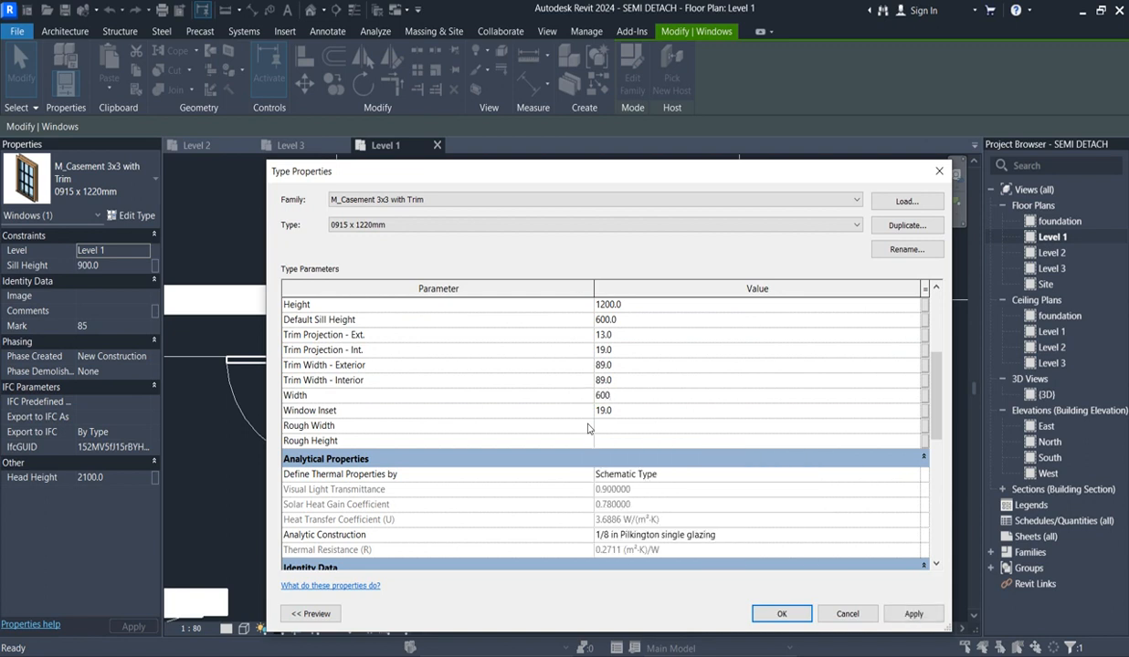
left_click(782, 614)
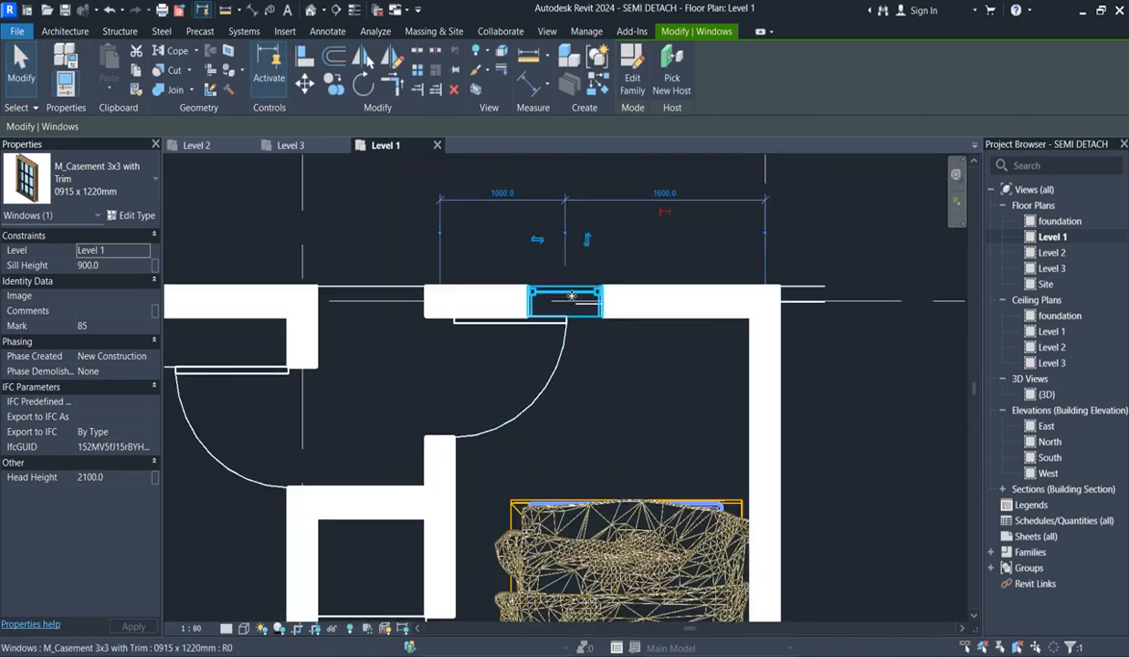
Nudge the selected bedroom window slightly west along the grid 1 wall.
scroll(571, 296, "up", 1)
key("Left")
key("Left")
key("Left")
key("Left")
key("Left")
key("Left")
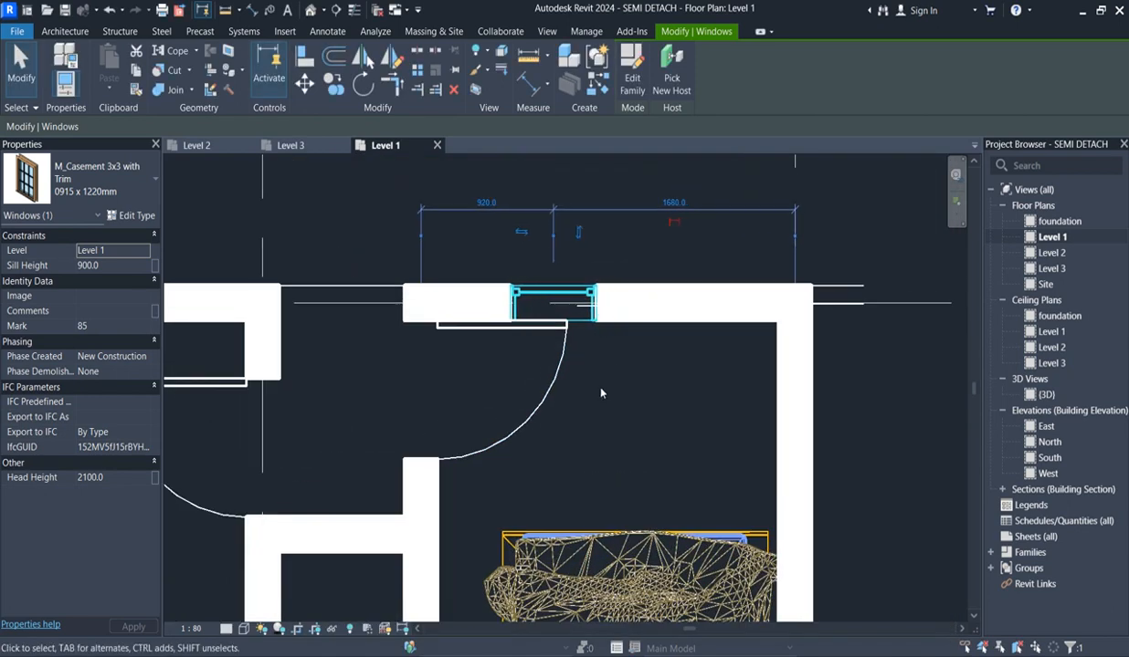
Place a second casement window with a 2100 mm head height in the grid 1 wall, about 870 mm east of the first.
left_click(601, 89)
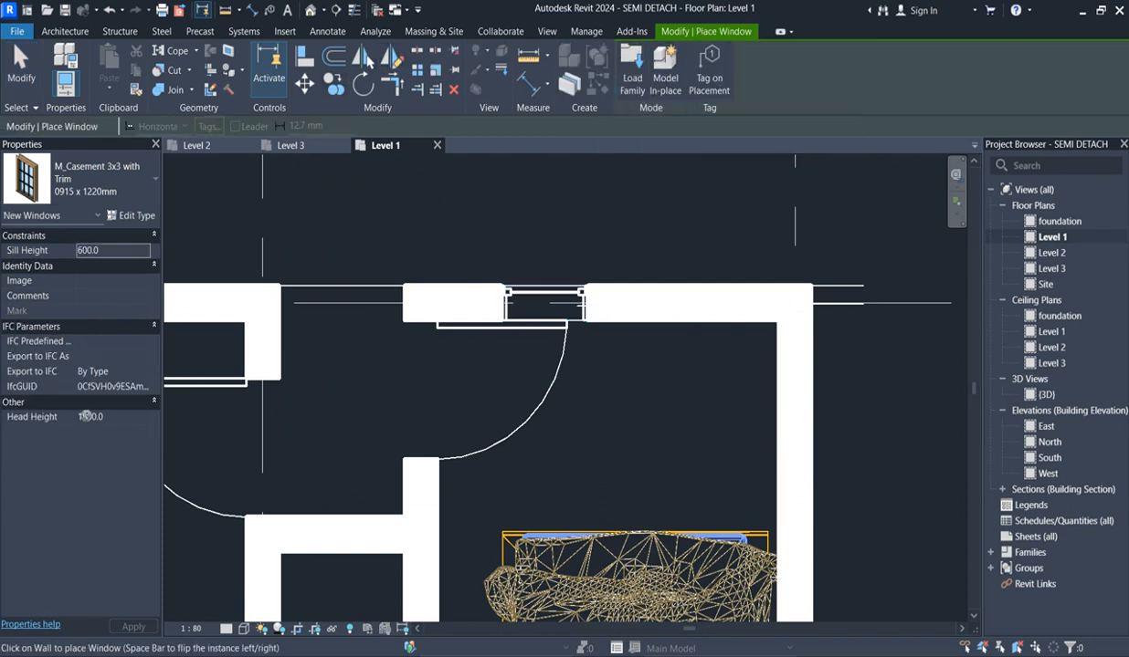
left_click(119, 416)
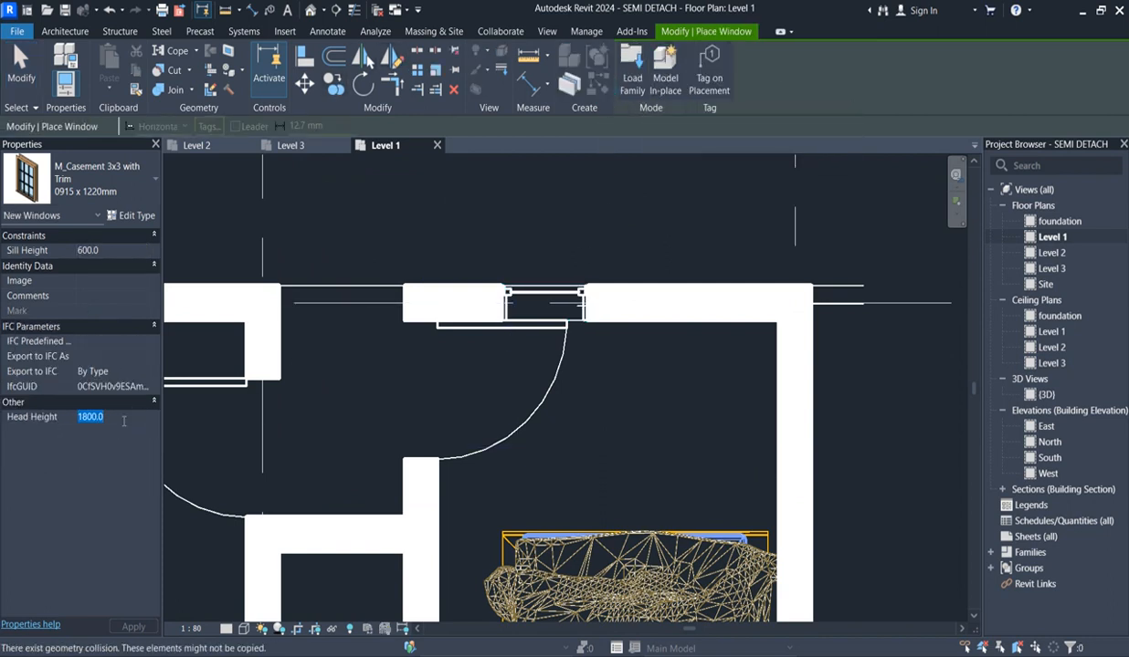
type("2100")
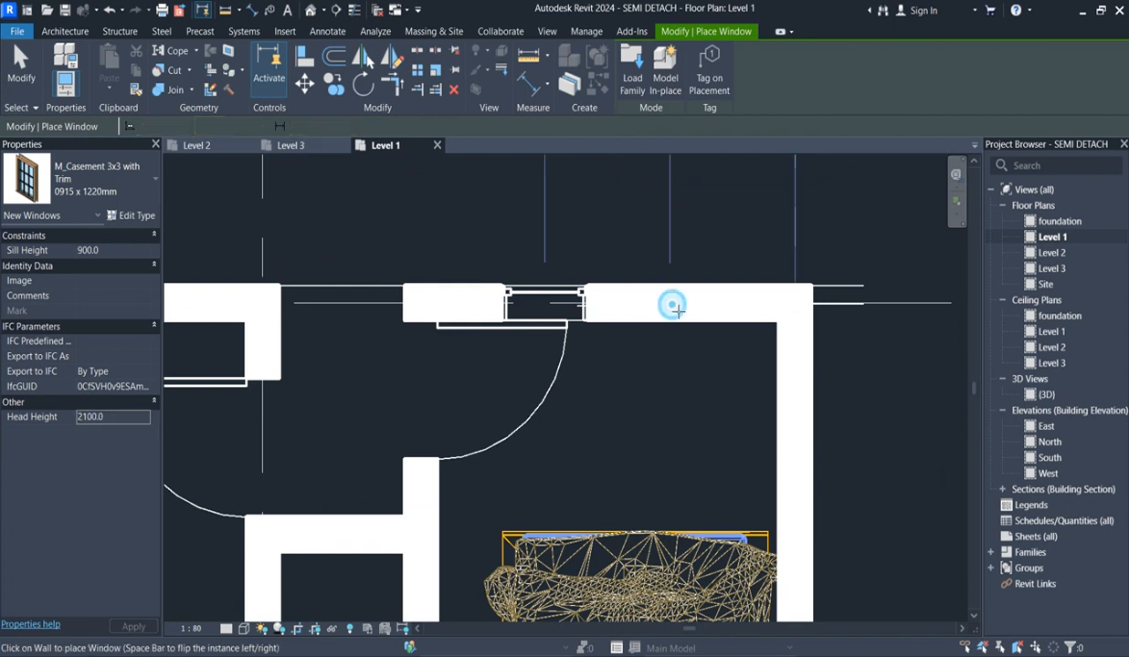
scroll(680, 366, "down", 3)
scroll(516, 441, "down", 3)
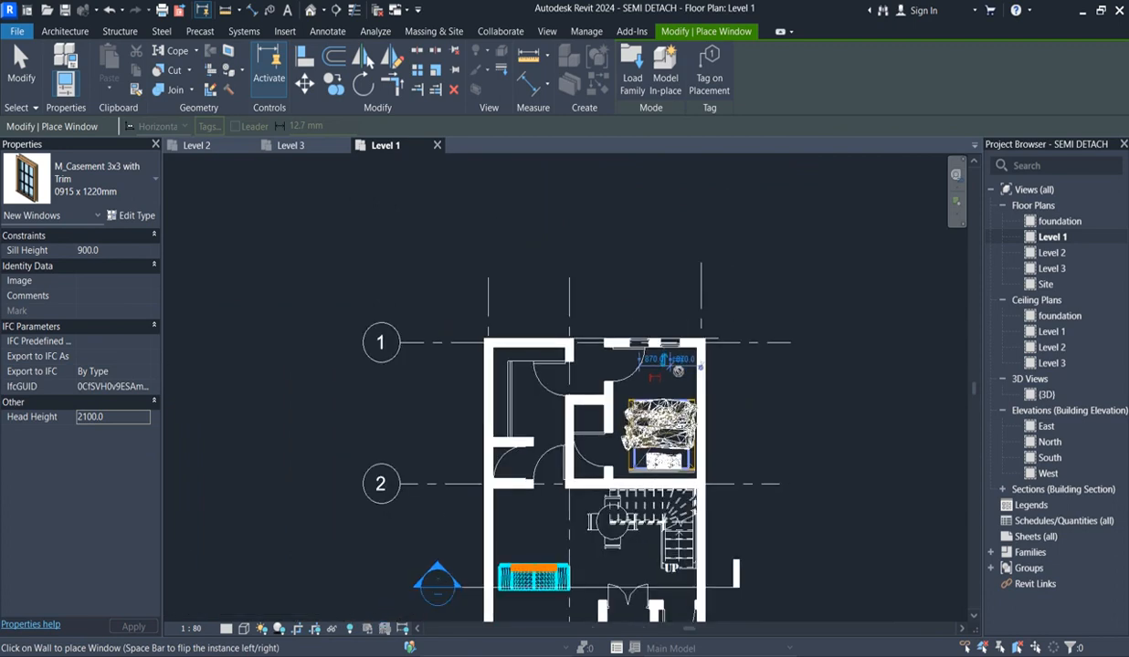
Place a casement window in the west wall about 1400 mm south of grid 2, above the sofa.
scroll(513, 441, "down", 2)
scroll(501, 466, "up", 3)
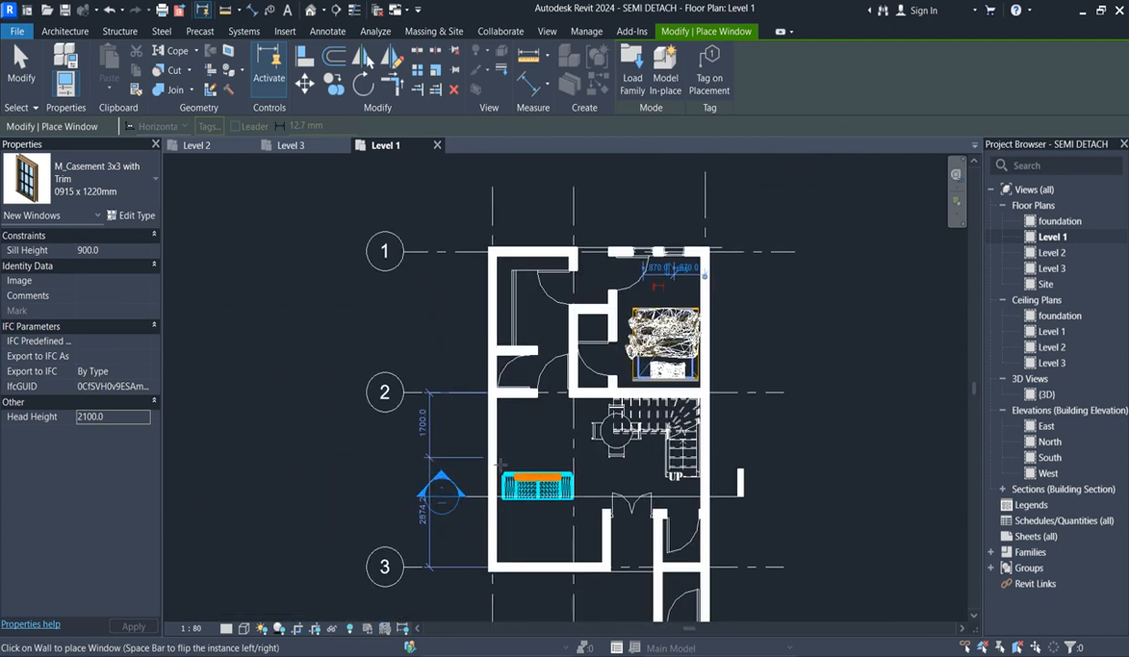
scroll(502, 465, "up", 3)
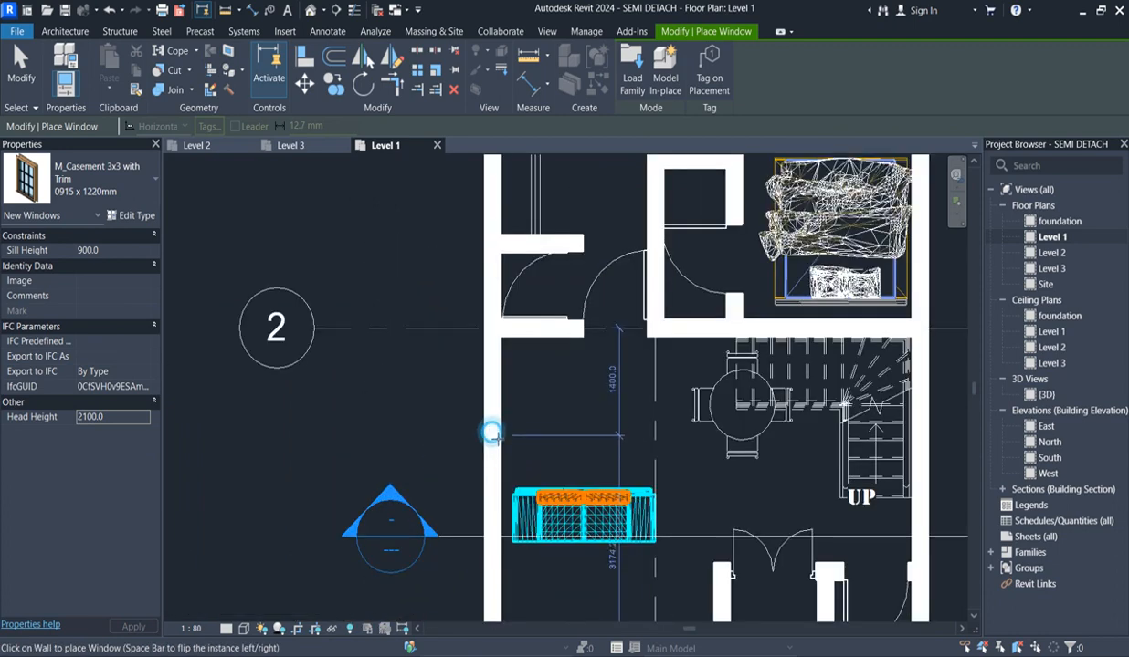
scroll(495, 452, "up", 1)
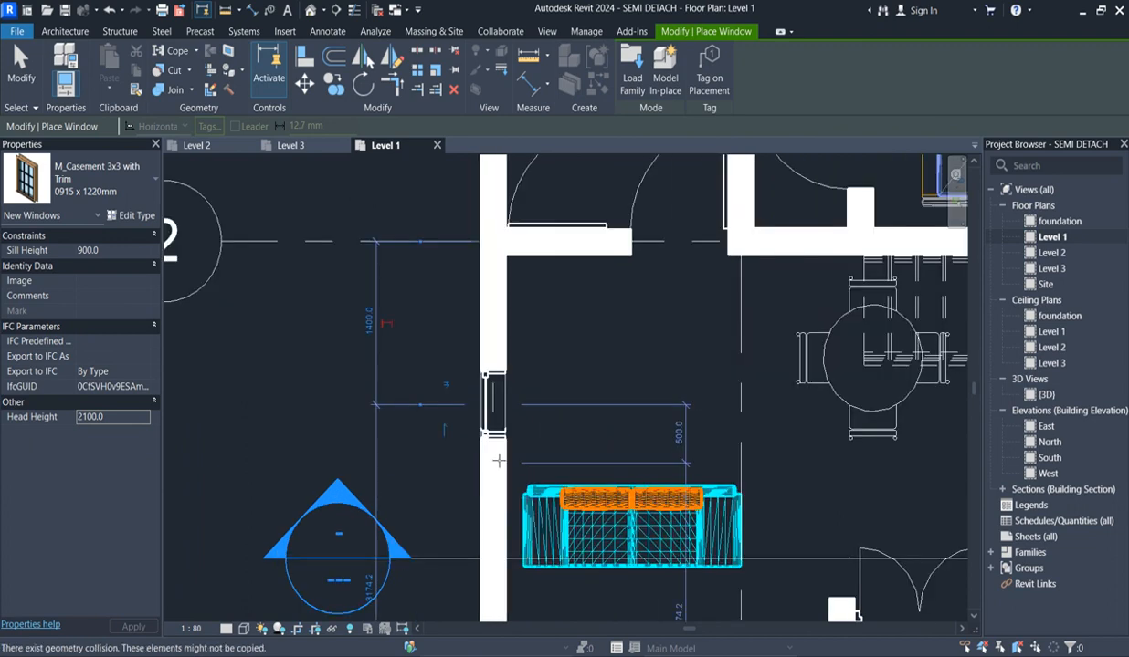
Place a casement window in the west wall about 500 mm south of grid 2, north of the window above the sofa.
scroll(495, 452, "down", 3)
scroll(495, 388, "up", 2)
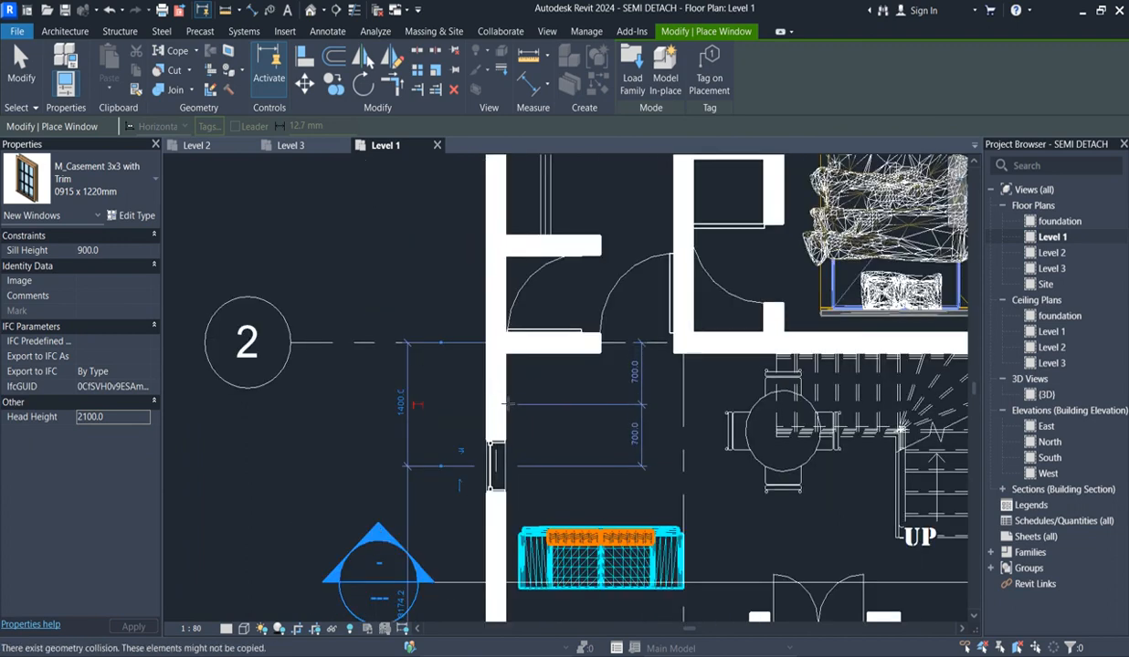
scroll(498, 425, "down", 3)
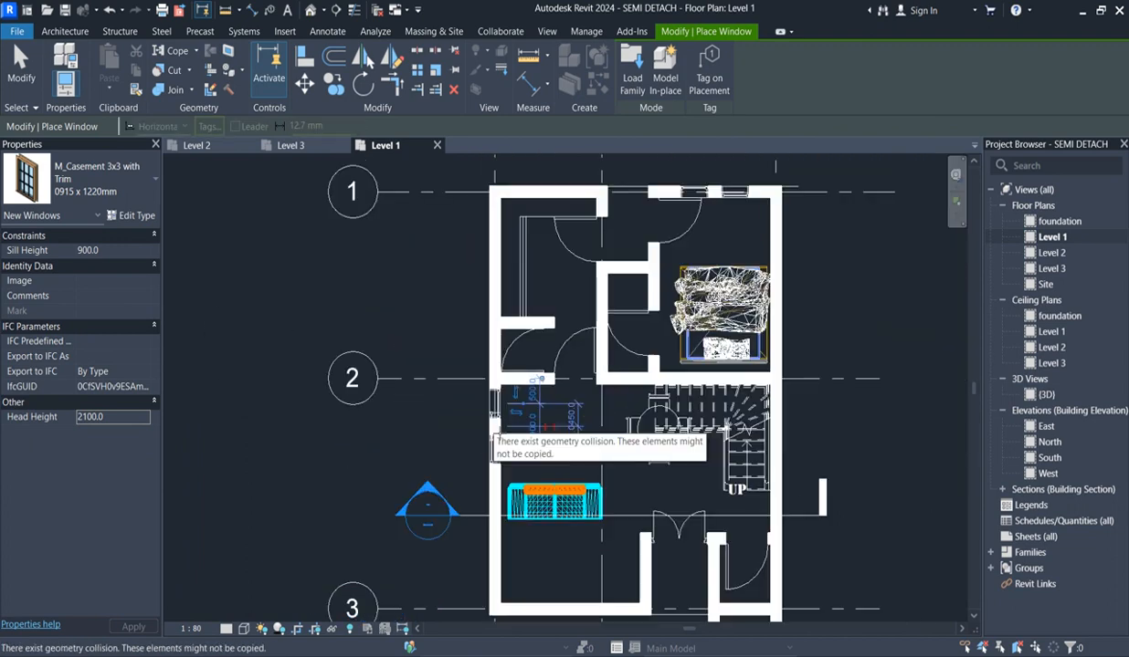
Place two casement windows in the living room's west wall, about 1587 mm and 793 mm north of grid 3.
scroll(500, 475, "up", 1)
scroll(512, 525, "up", 2)
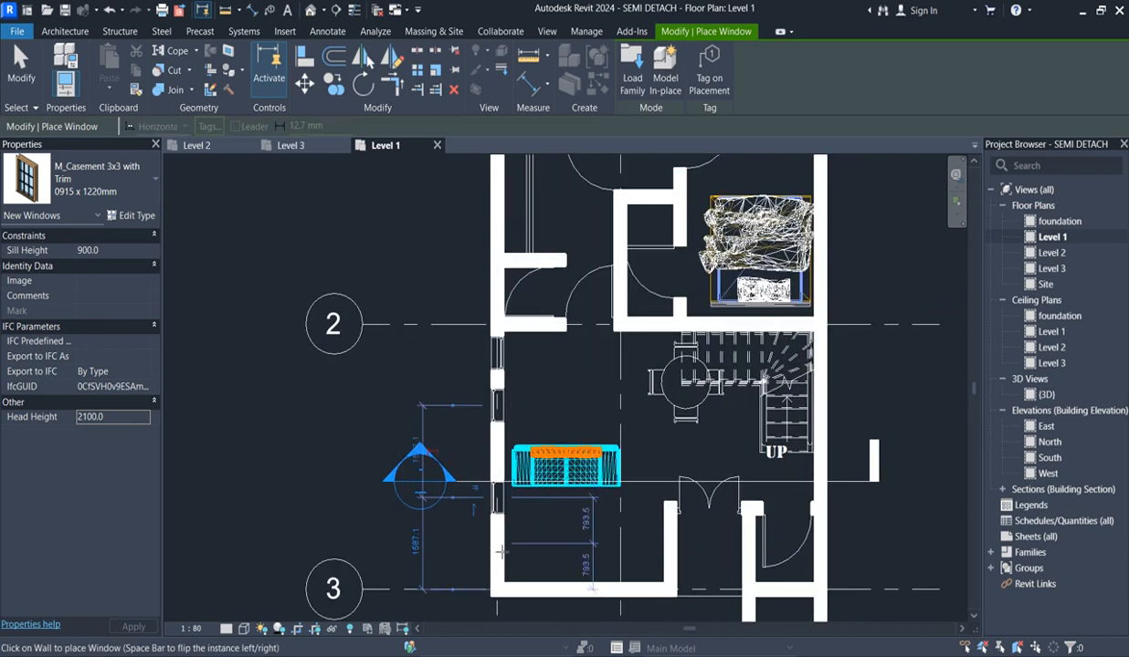
scroll(500, 548, "down", 4)
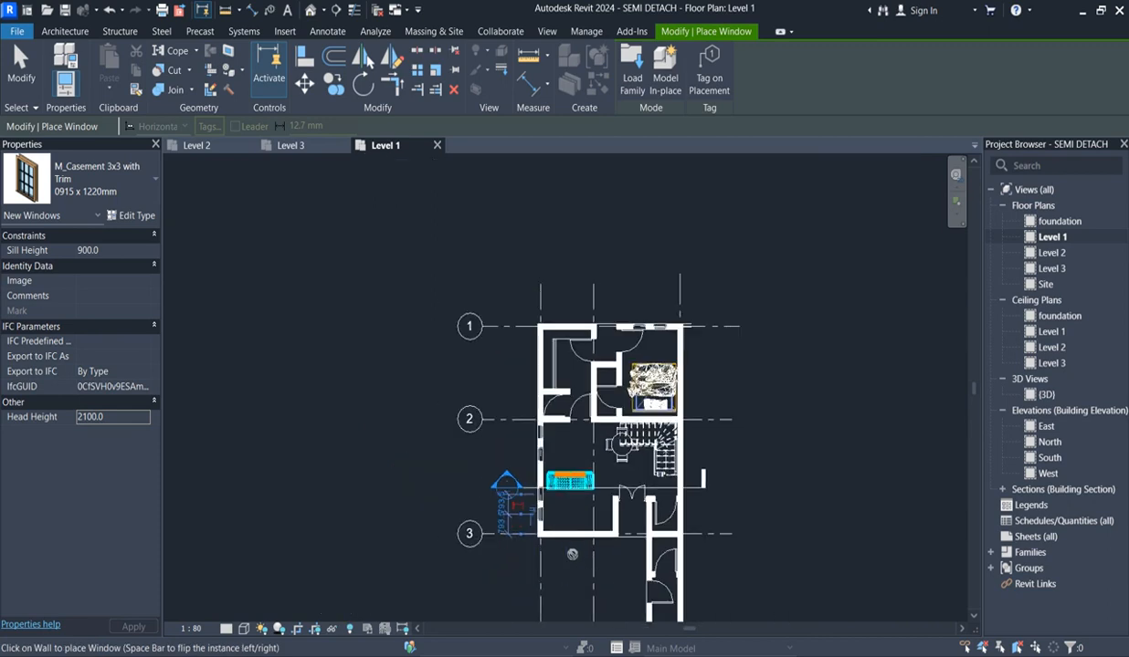
Place two casement windows in the living room's grid 3 wall, 900 mm from its west end and 1000 mm from its east end.
scroll(568, 528, "up", 3)
scroll(568, 527, "up", 3)
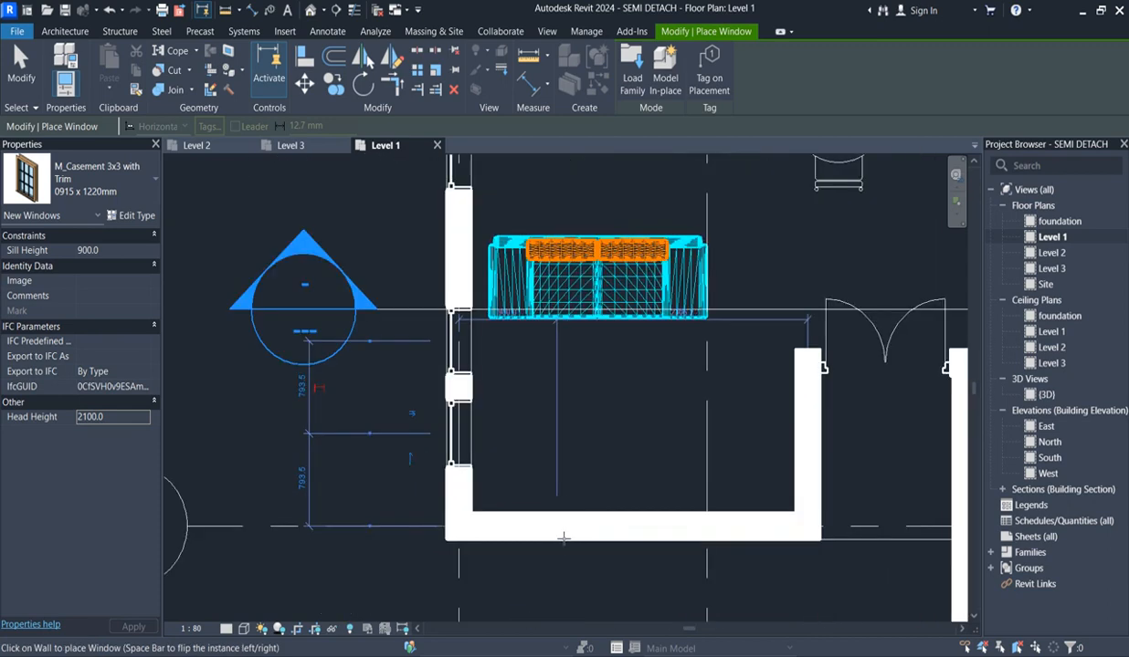
left_click(552, 531)
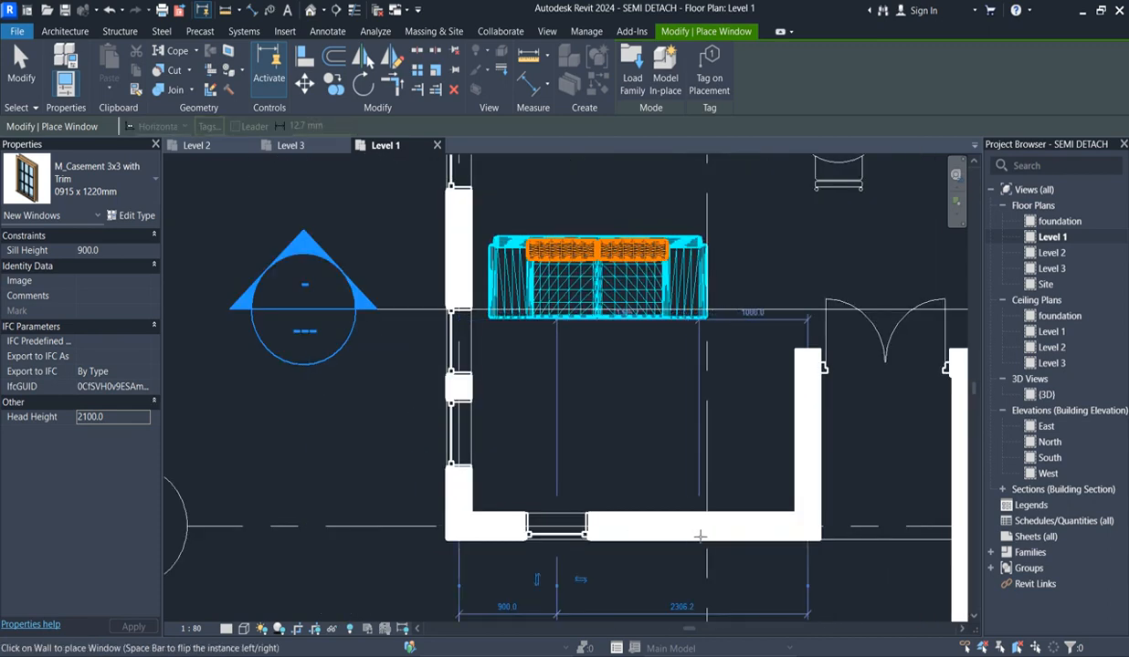
left_click(694, 530)
scroll(694, 532, "down", 5)
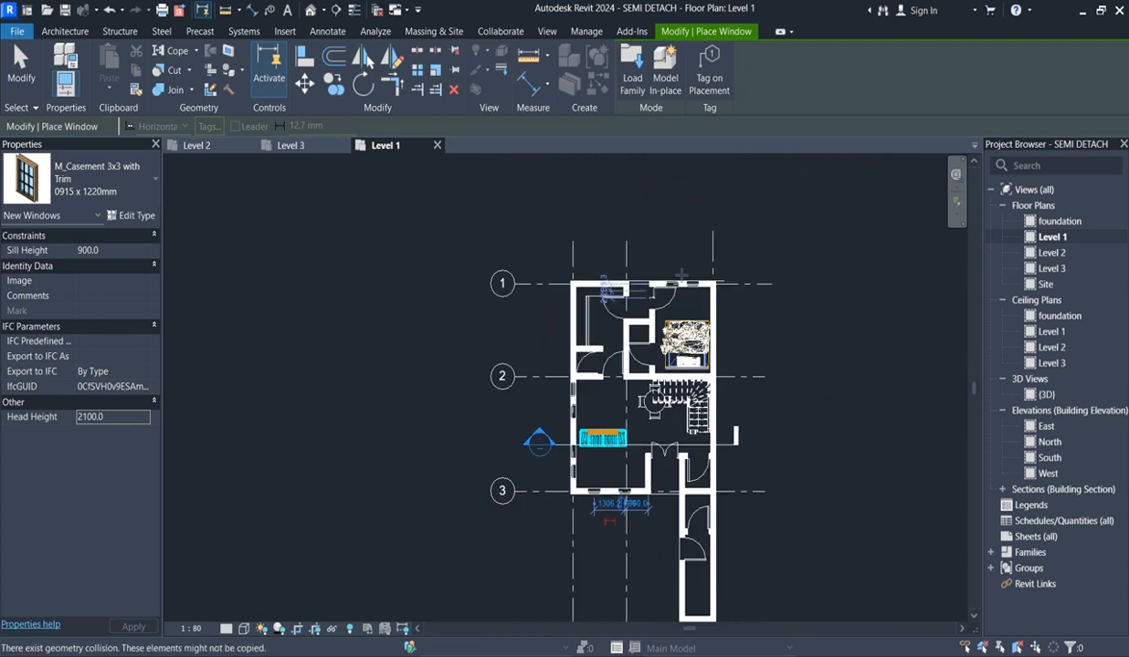
Place a casement window centred in the short south end wall of the narrow wing below grid 3.
scroll(734, 489, "down", 3)
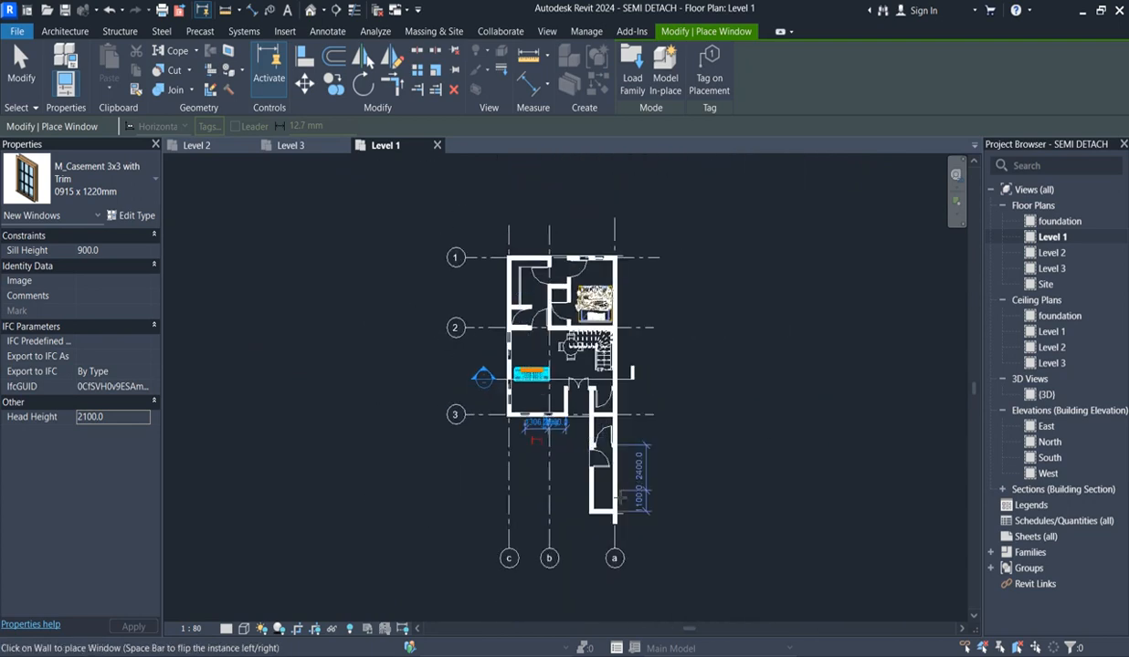
scroll(604, 469, "up", 4)
scroll(567, 508, "up", 5)
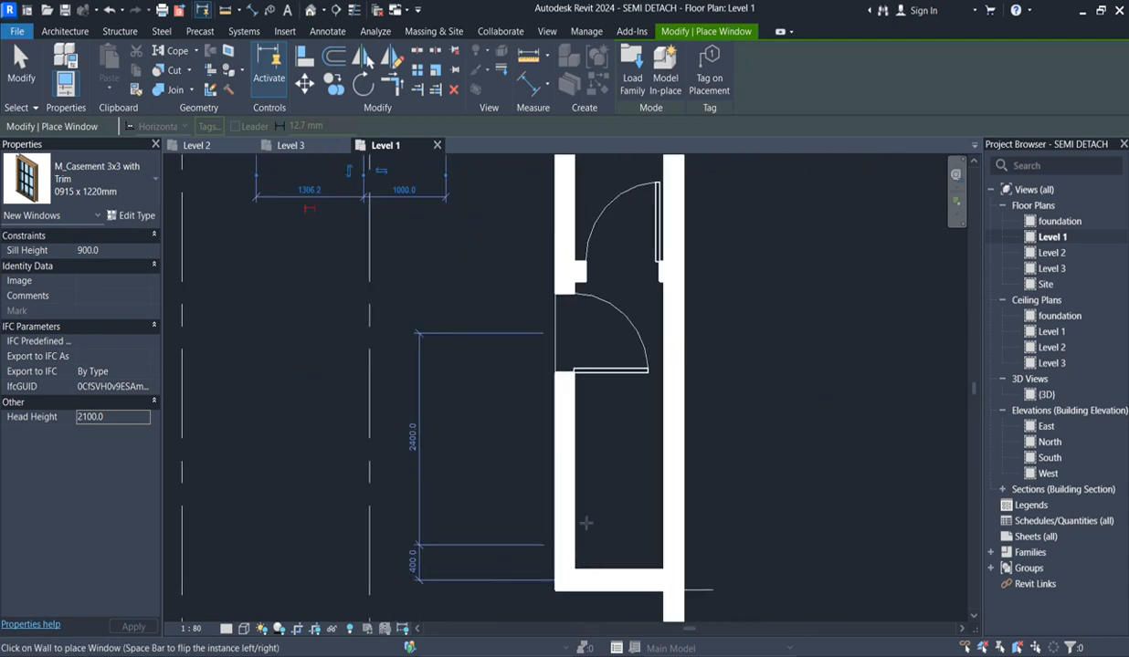
scroll(567, 509, "down", 3)
scroll(610, 516, "up", 3)
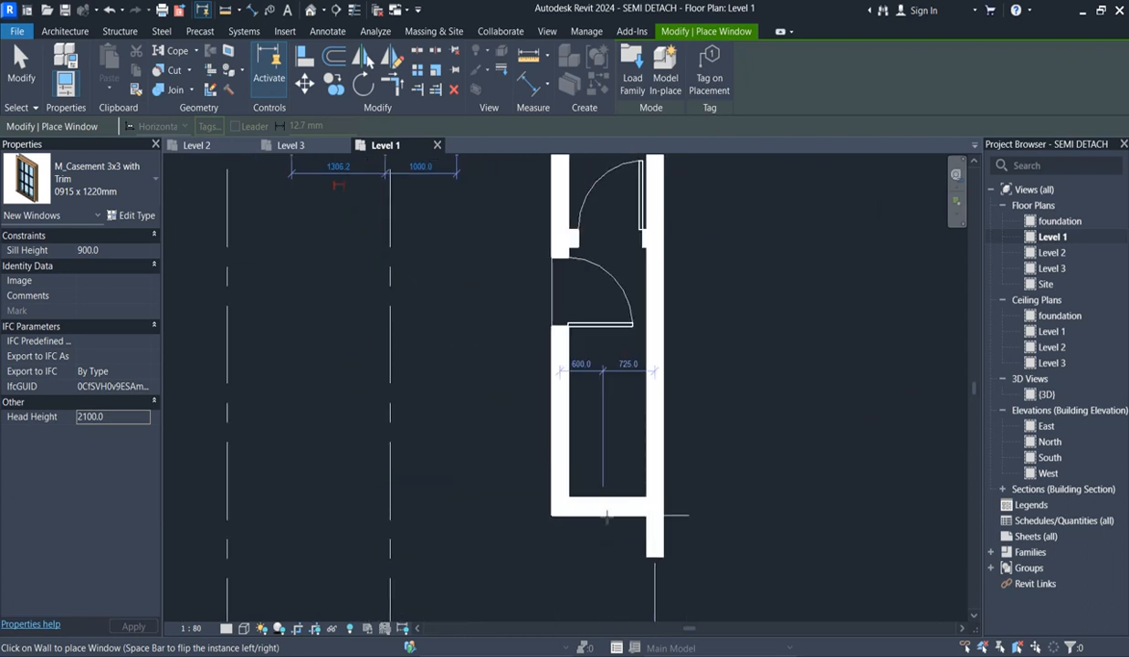
left_click(604, 512)
scroll(602, 512, "down", 3)
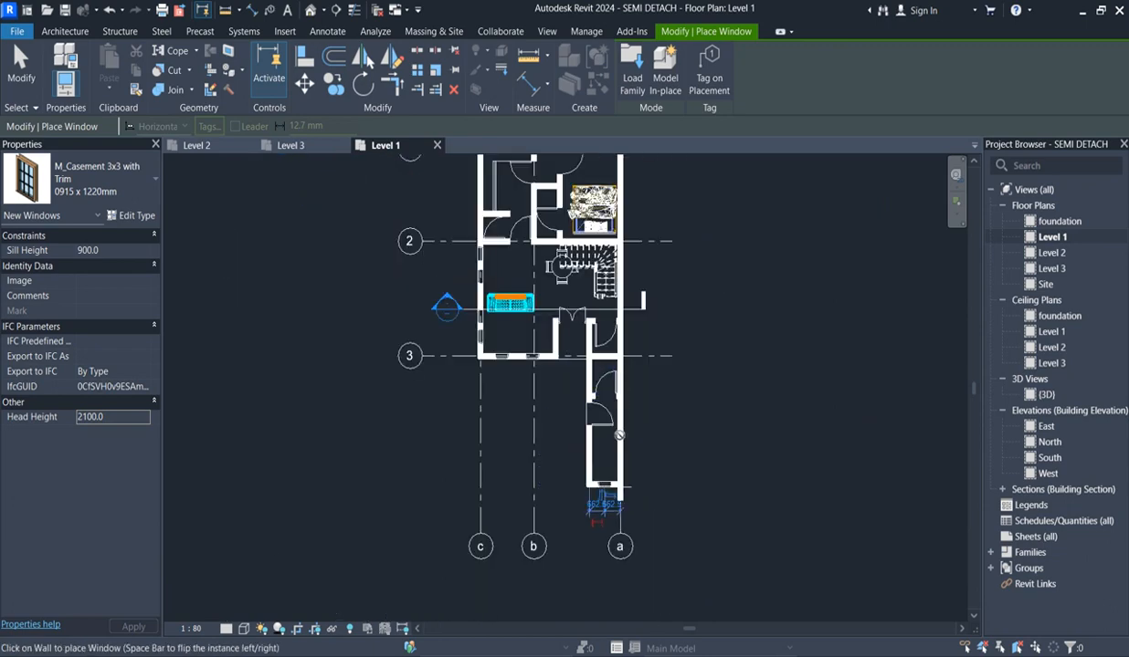
Place two casement windows in the west wall between grids 1 and 2, one 1300 mm south of grid 1 and one 800 mm further south.
scroll(618, 433, "down", 2)
scroll(603, 337, "up", 2)
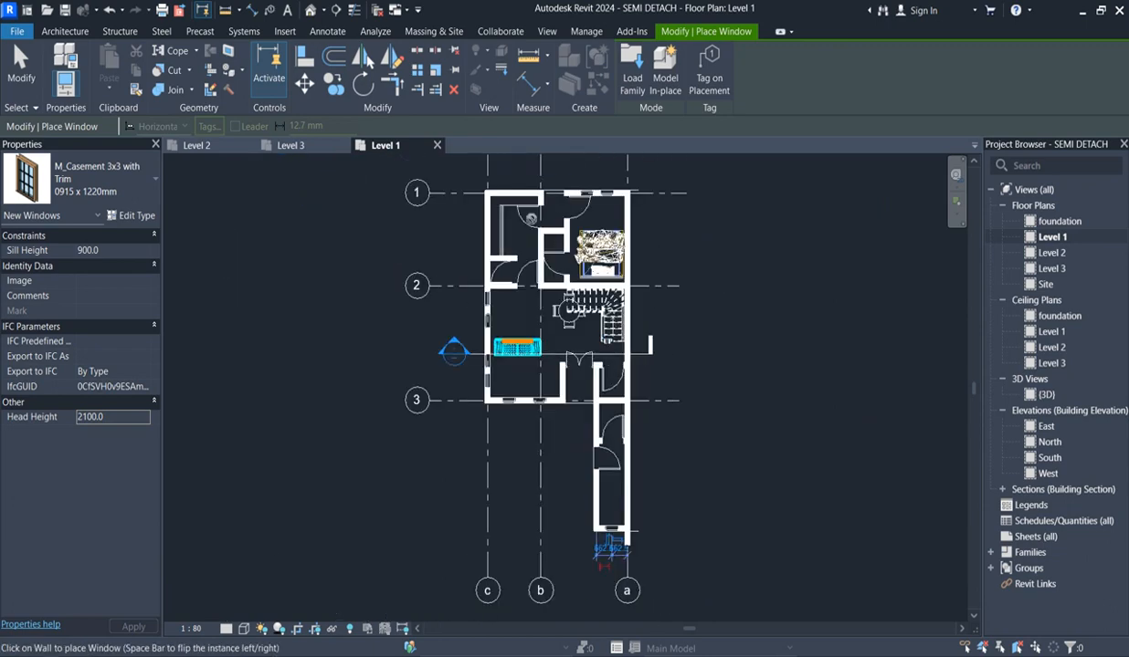
scroll(521, 206, "up", 2)
scroll(502, 365, "down", 2)
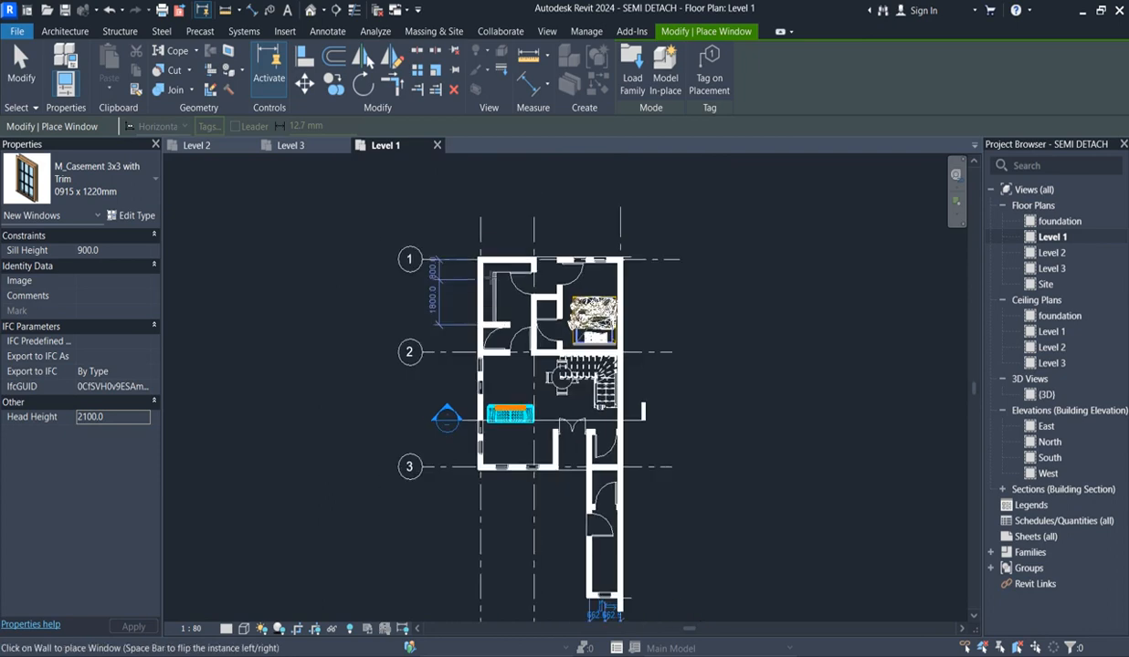
scroll(482, 270, "up", 2)
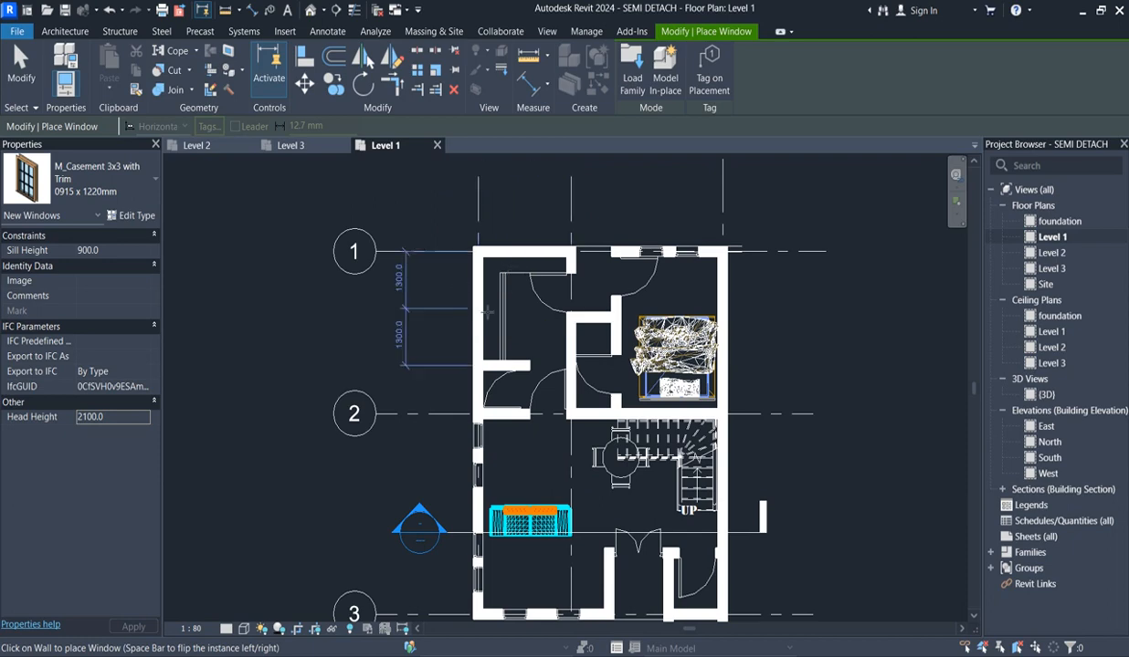
scroll(410, 285, "down", 3)
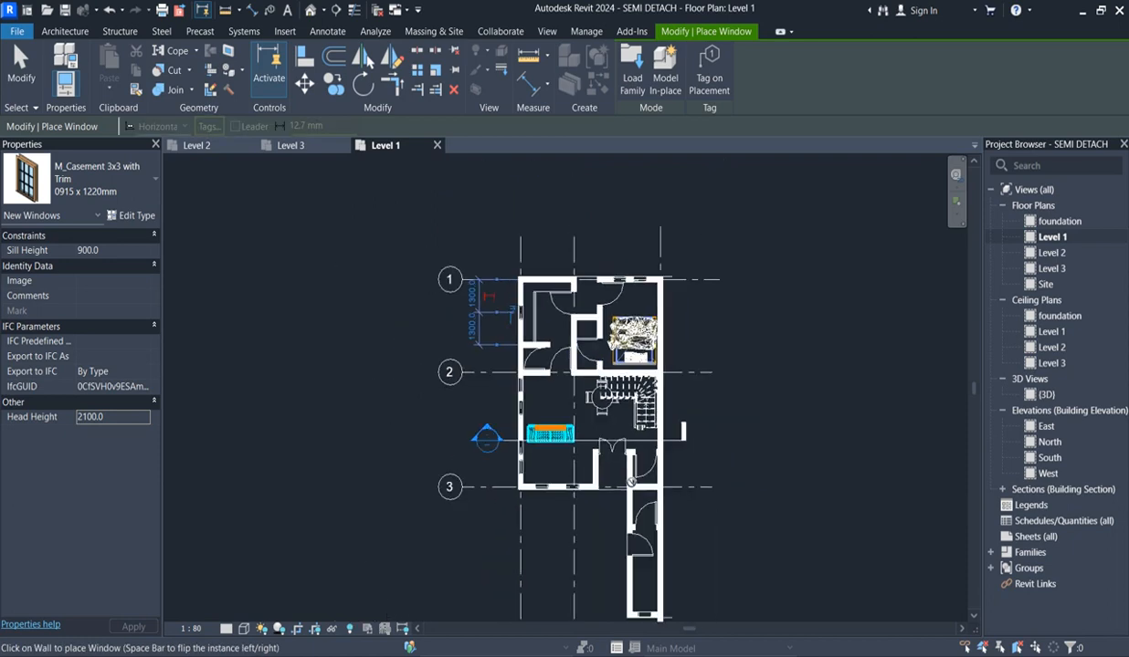
scroll(410, 285, "up", 3)
scroll(443, 283, "up", 3)
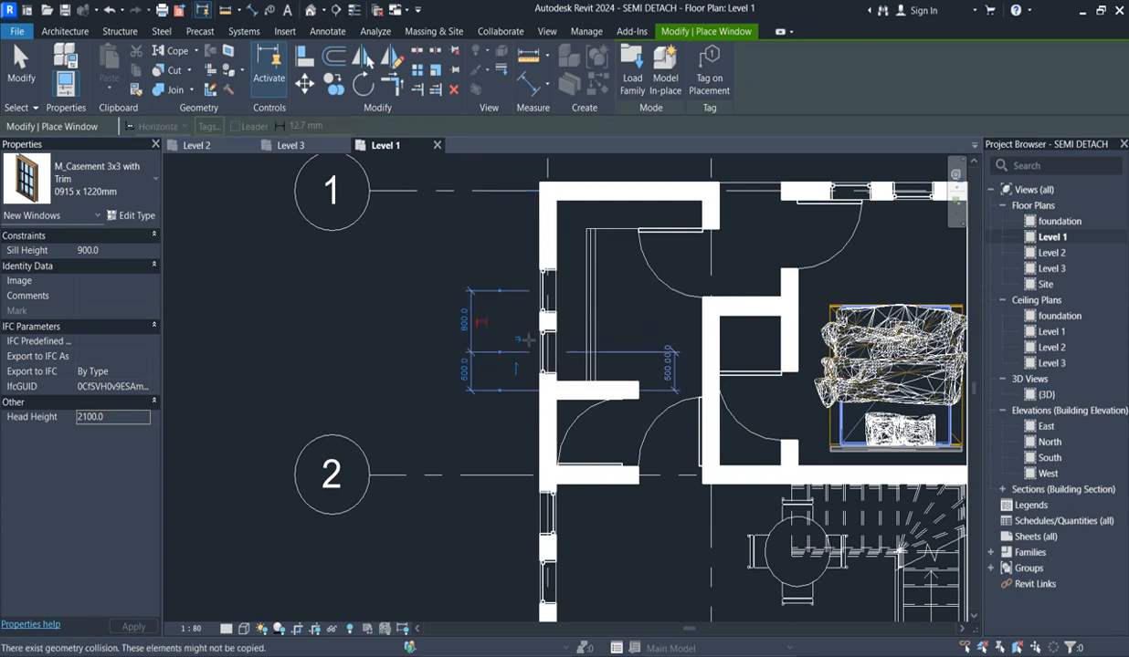
scroll(381, 399, "down", 3)
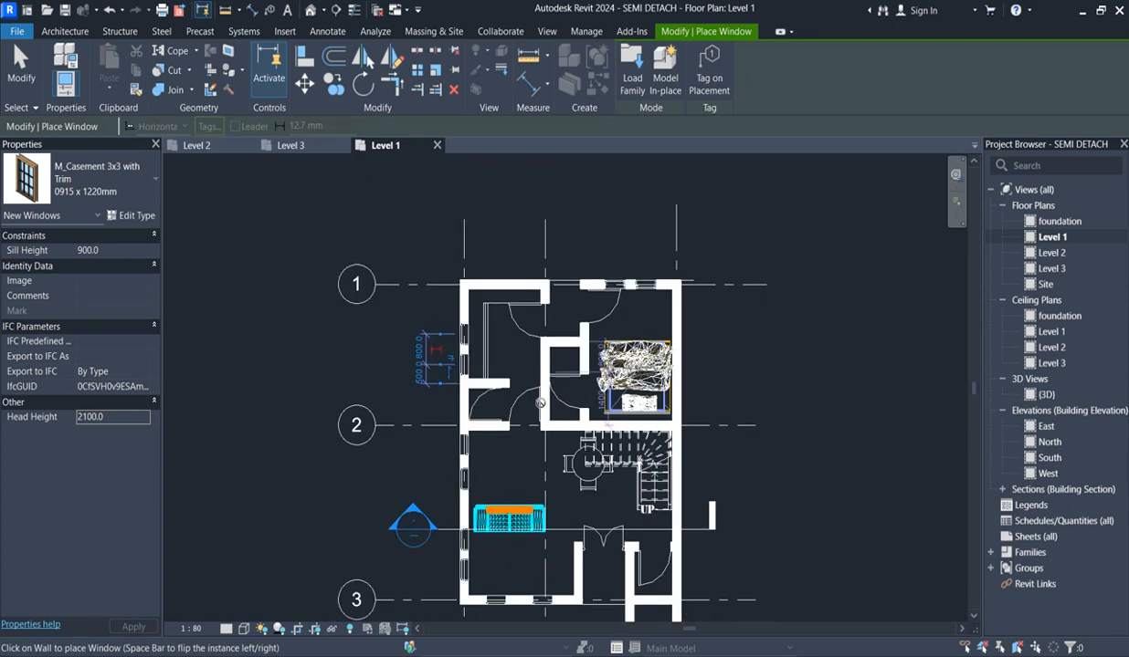
scroll(525, 375, "up", 2)
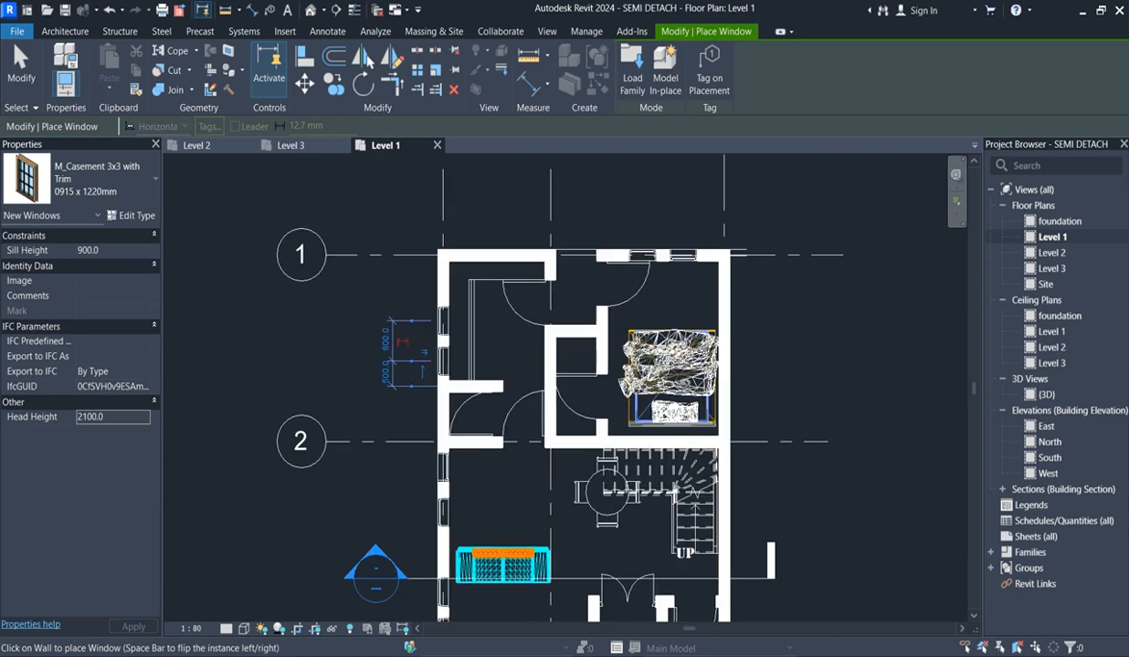
Open the Level 2 floor plan and place two casement windows 1000 mm apart in the northwest bedroom's west wall, 1900 mm from the north wall.
double_click(1050, 254)
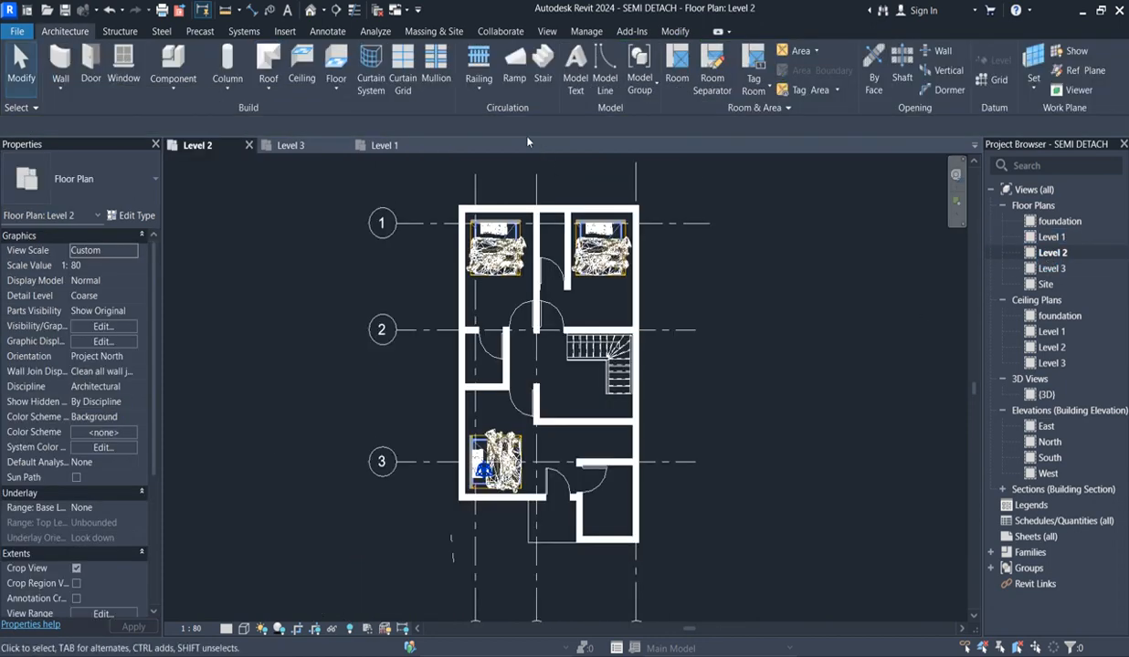
left_click(121, 60)
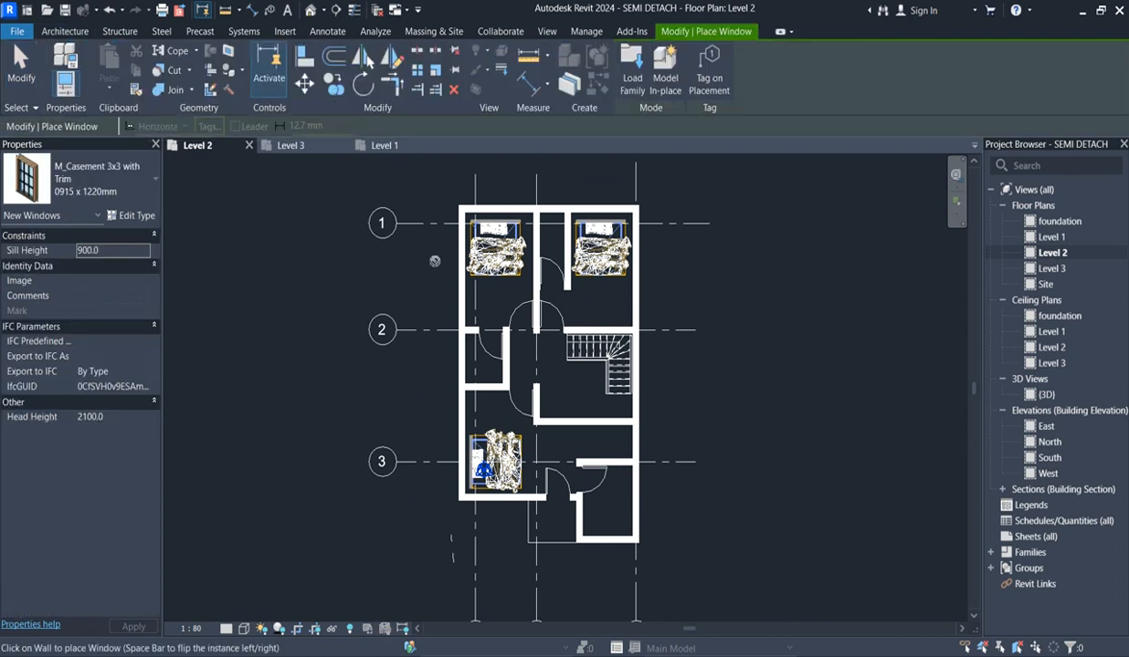
scroll(466, 272, "up", 2)
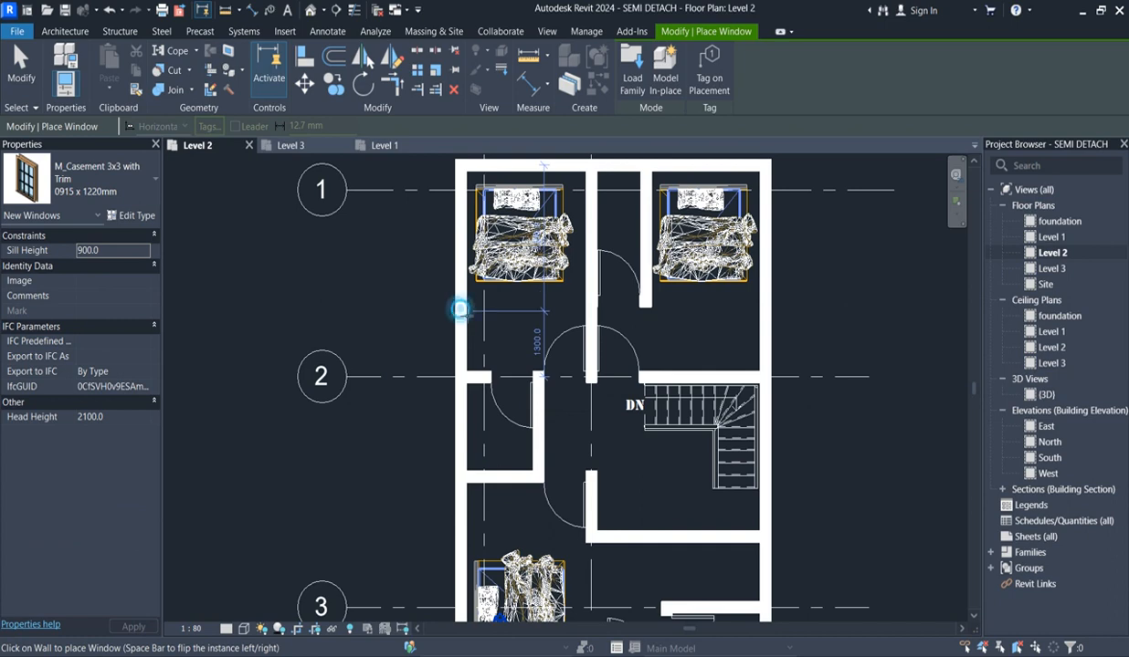
left_click(460, 310)
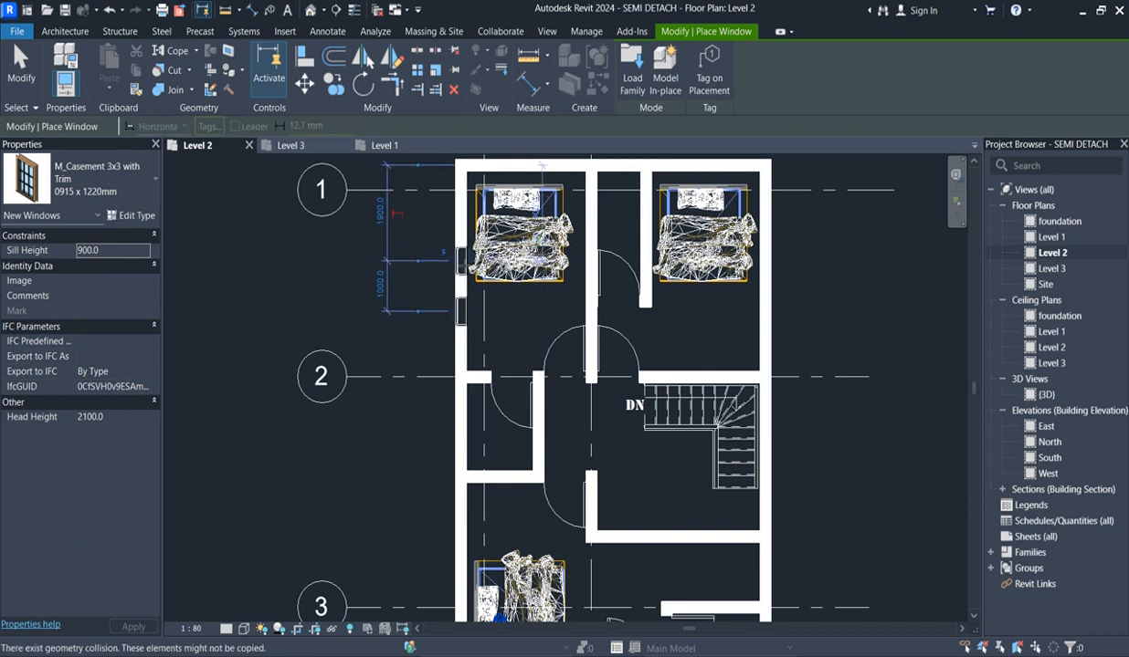
Place two casement windows side by side in the north wall of the northwest bedroom, above the bed.
scroll(461, 310, "down", 2)
scroll(505, 224, "up", 1)
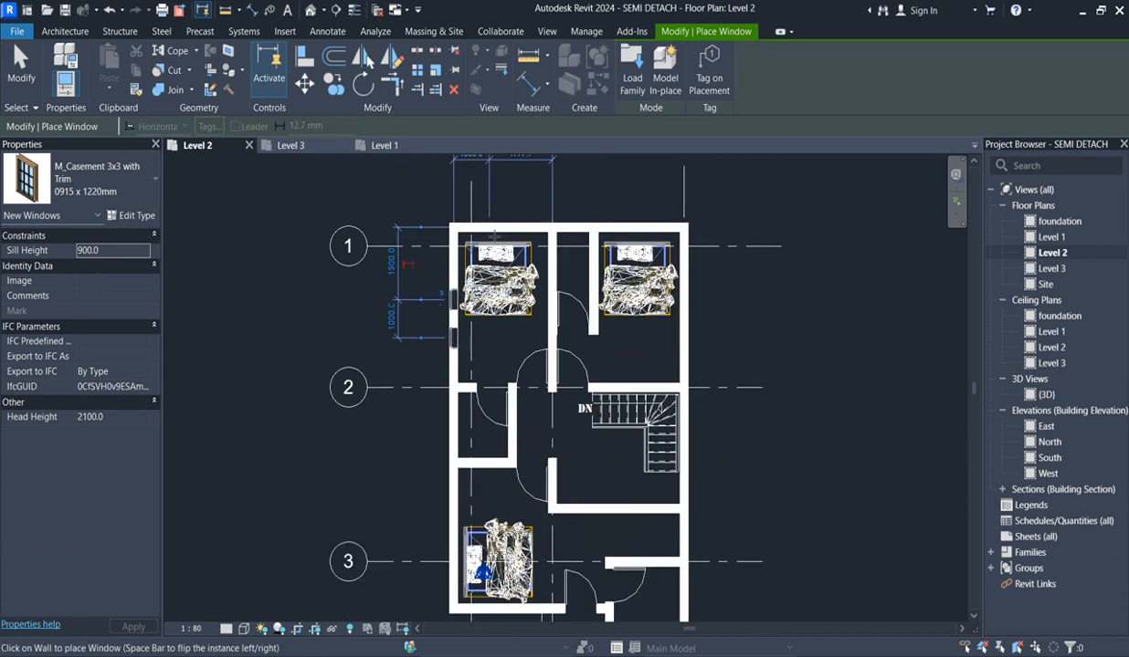
left_click(489, 228)
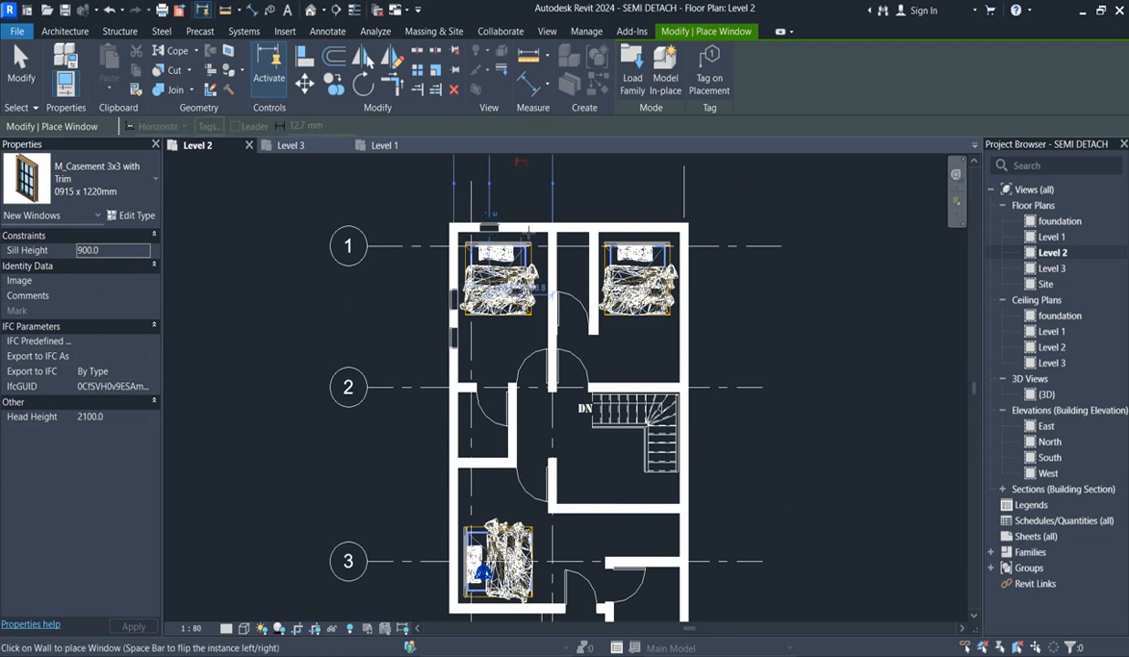
left_click(521, 226)
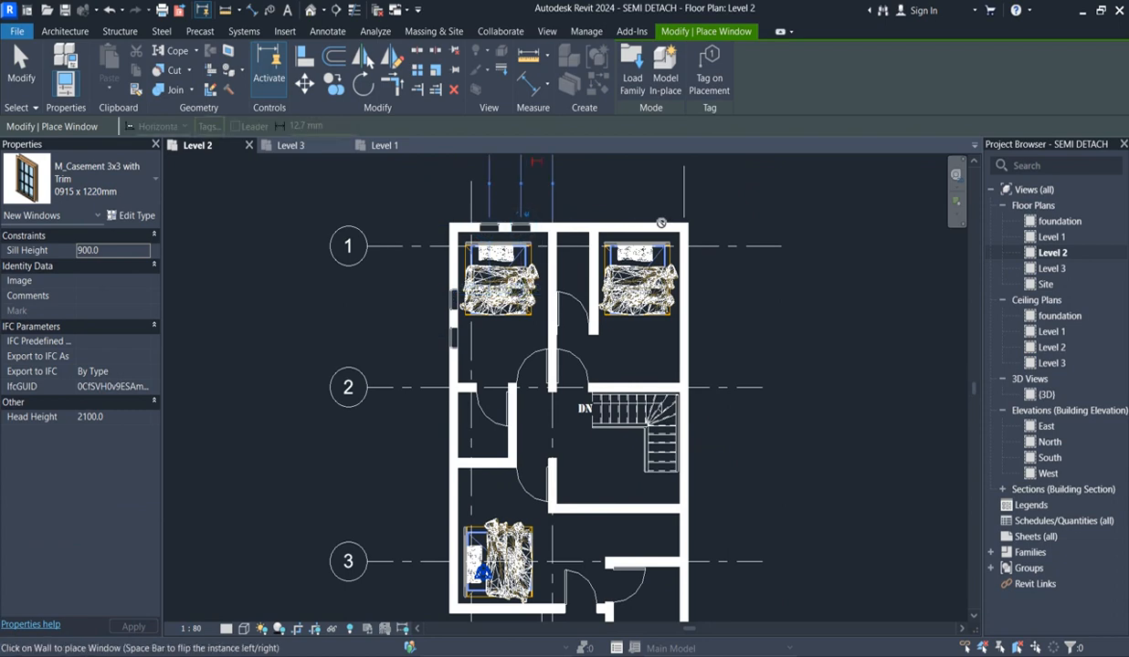
Place two casement windows 700 mm apart in the northeast bedroom's north wall, the eastern one 1040 mm from the east wall.
scroll(639, 226, "up", 2)
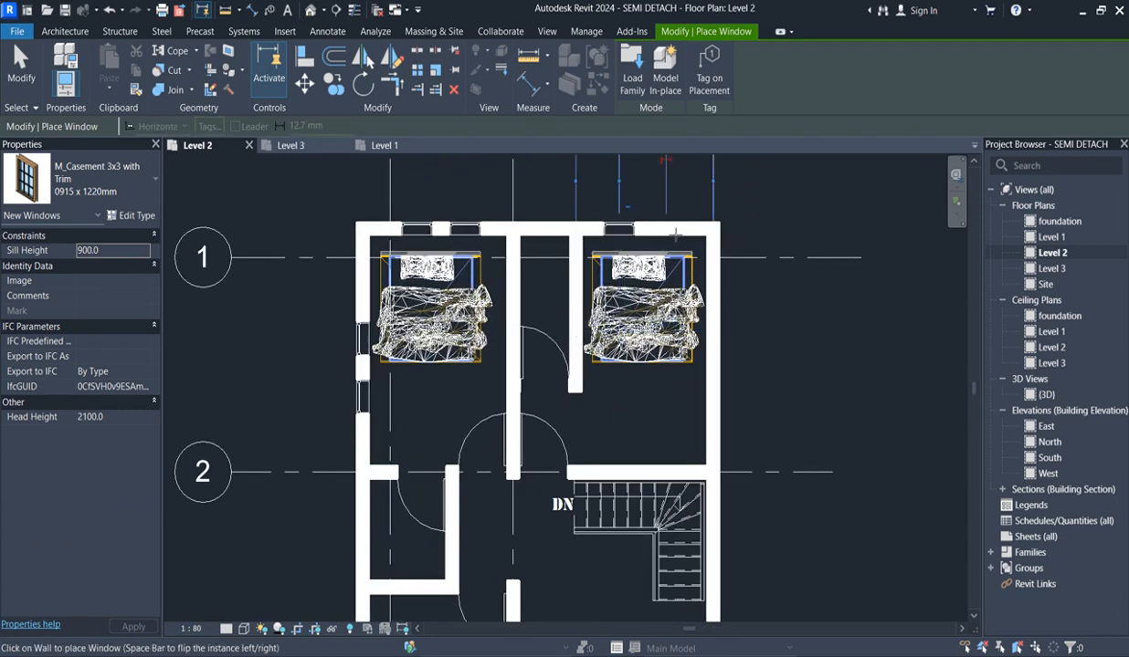
left_click(630, 228)
scroll(653, 187, "down", 3)
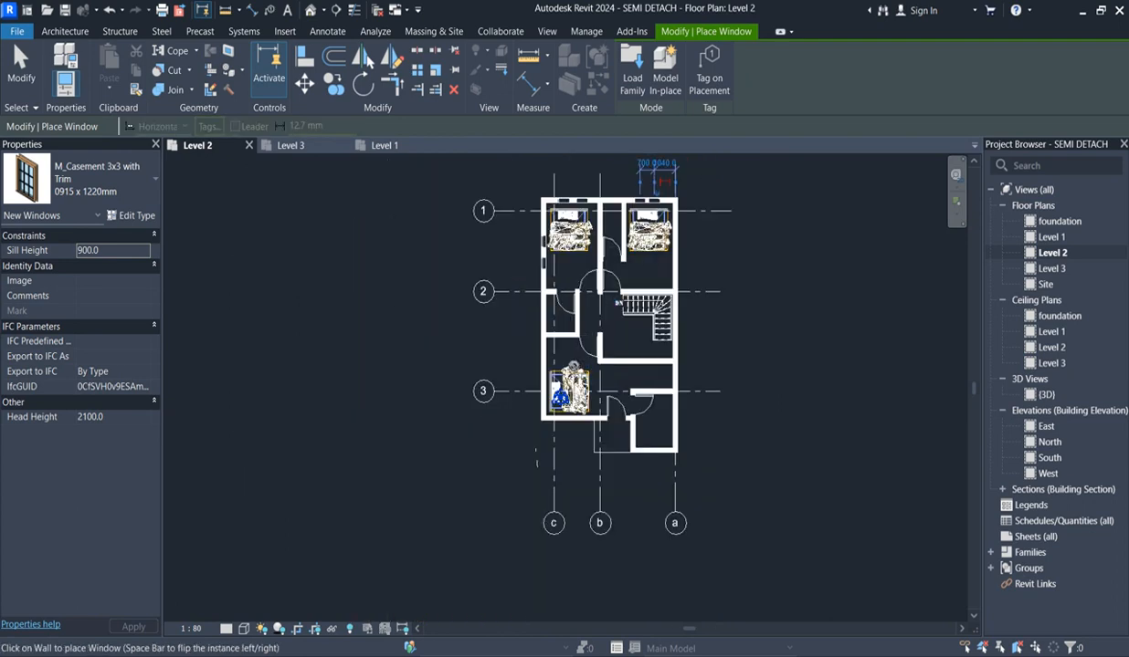
Place two casement windows in the southwest bedroom's west wall, one 1500 mm south of the partition and one 900 mm further south.
scroll(553, 370, "up", 3)
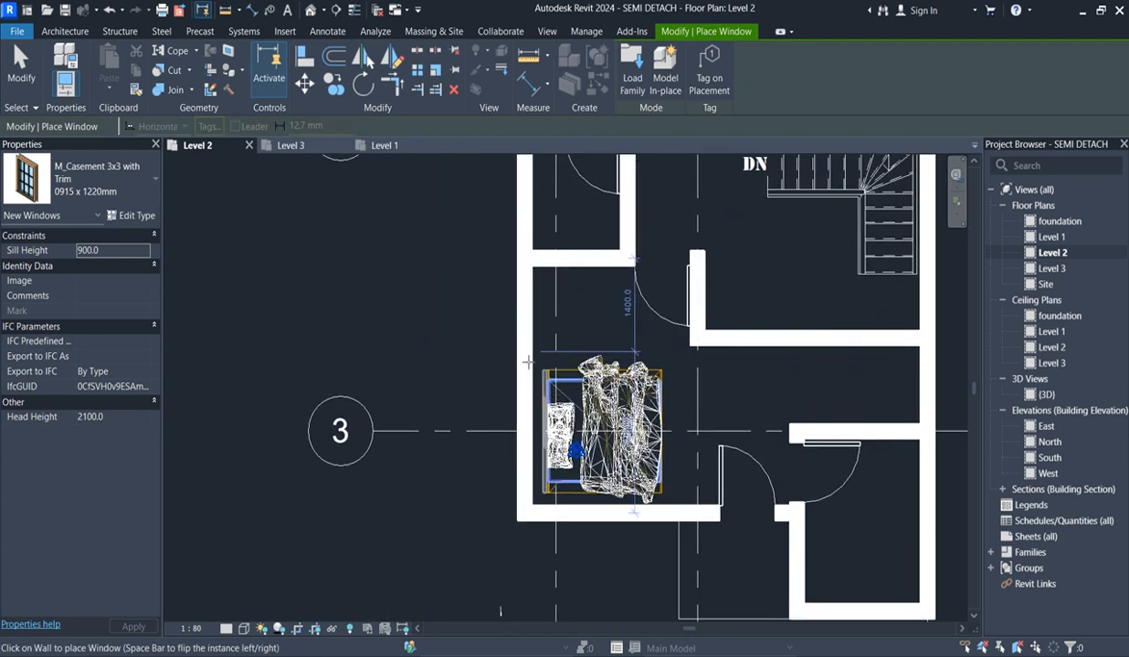
left_click(527, 359)
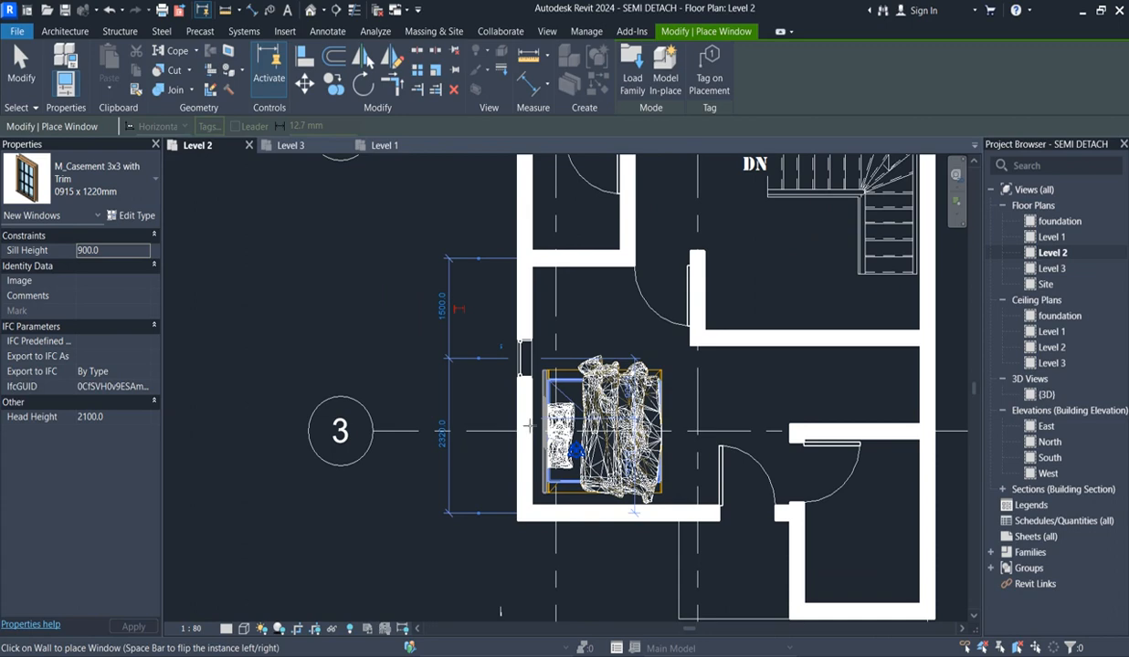
left_click(519, 416)
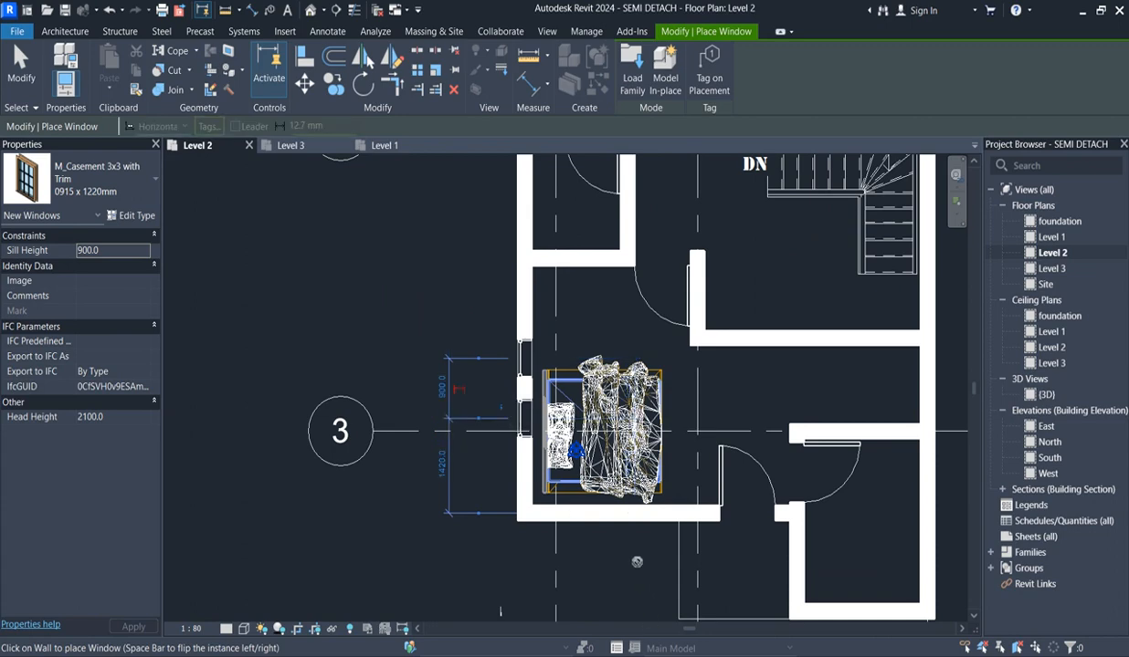
Place two casement windows in the southwest bedroom's south wall, one 1000 mm from the west wall and one 700 mm further east.
left_click(590, 519)
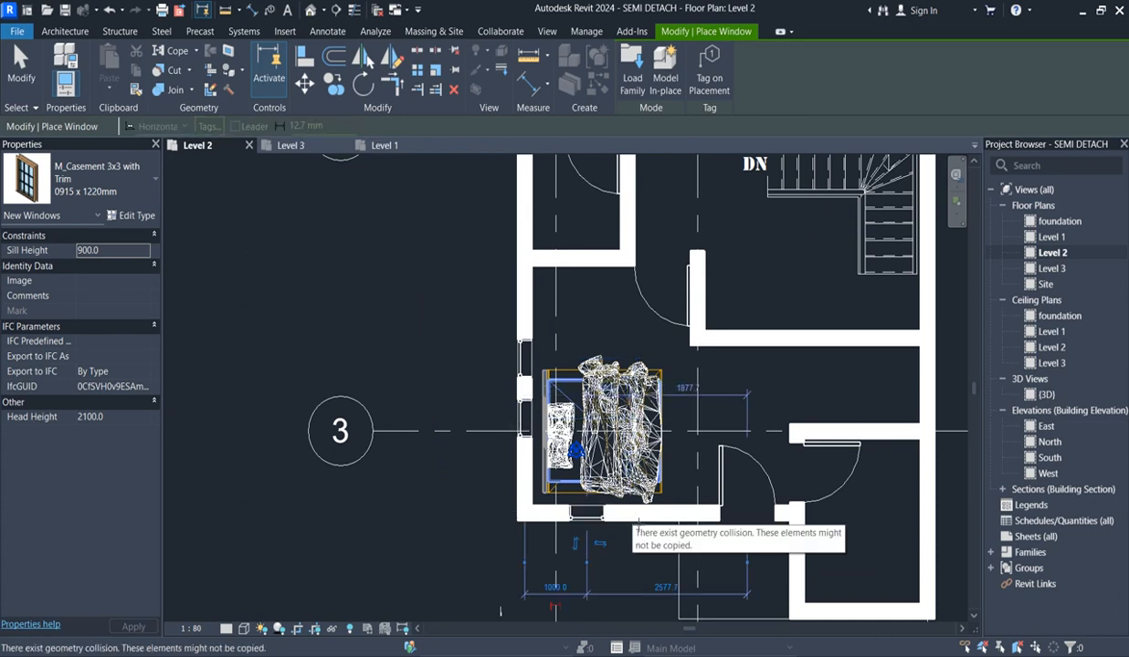
scroll(639, 530, "down", 4)
scroll(677, 528, "up", 2)
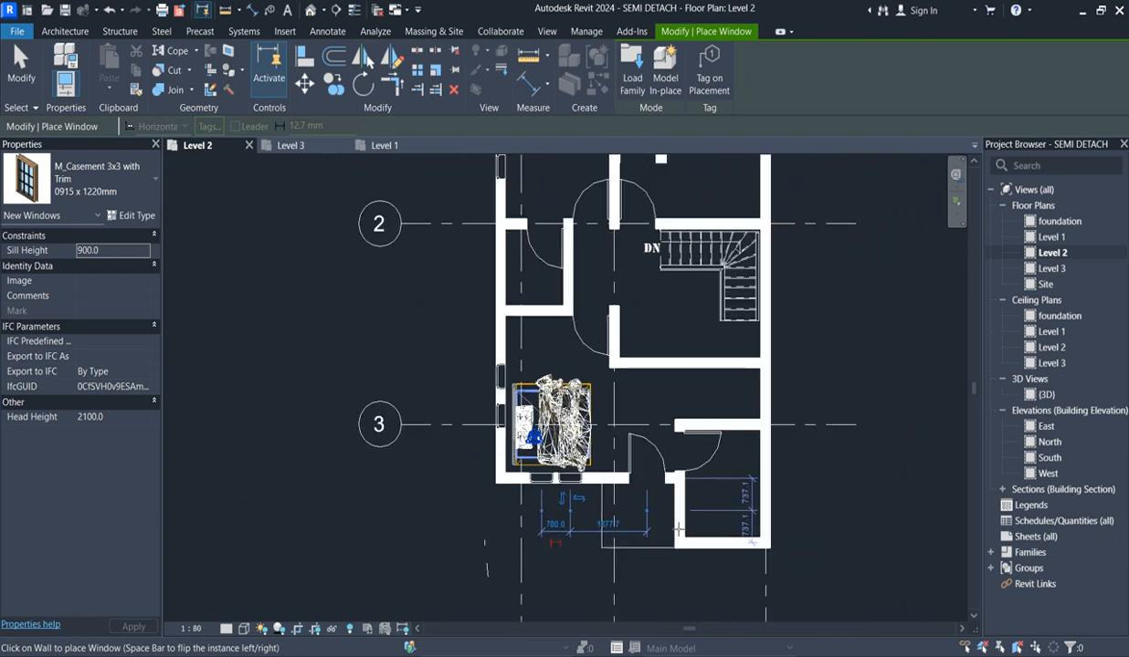
scroll(677, 528, "down", 2)
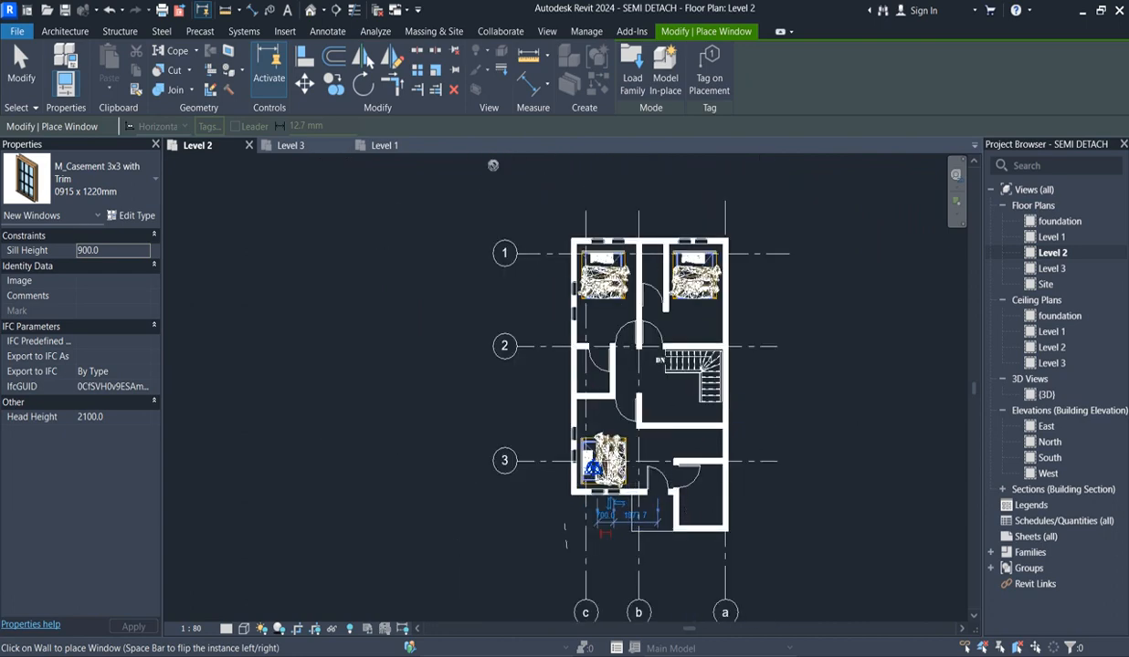
End window placement and open the Level 3 floor plan.
key("Escape")
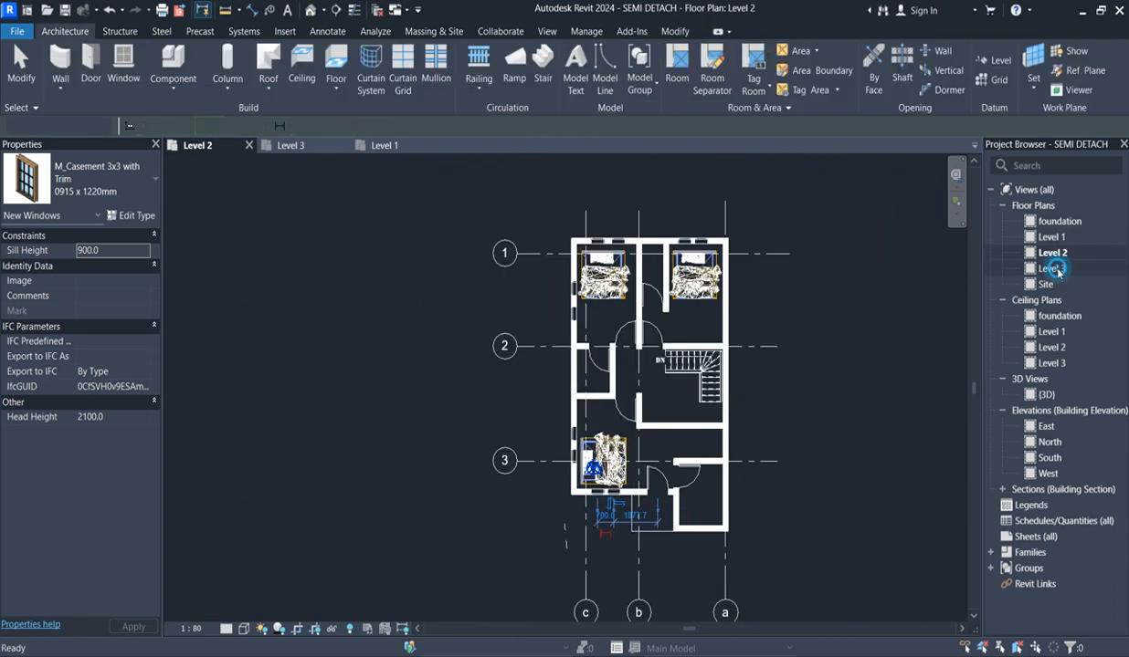
double_click(1051, 268)
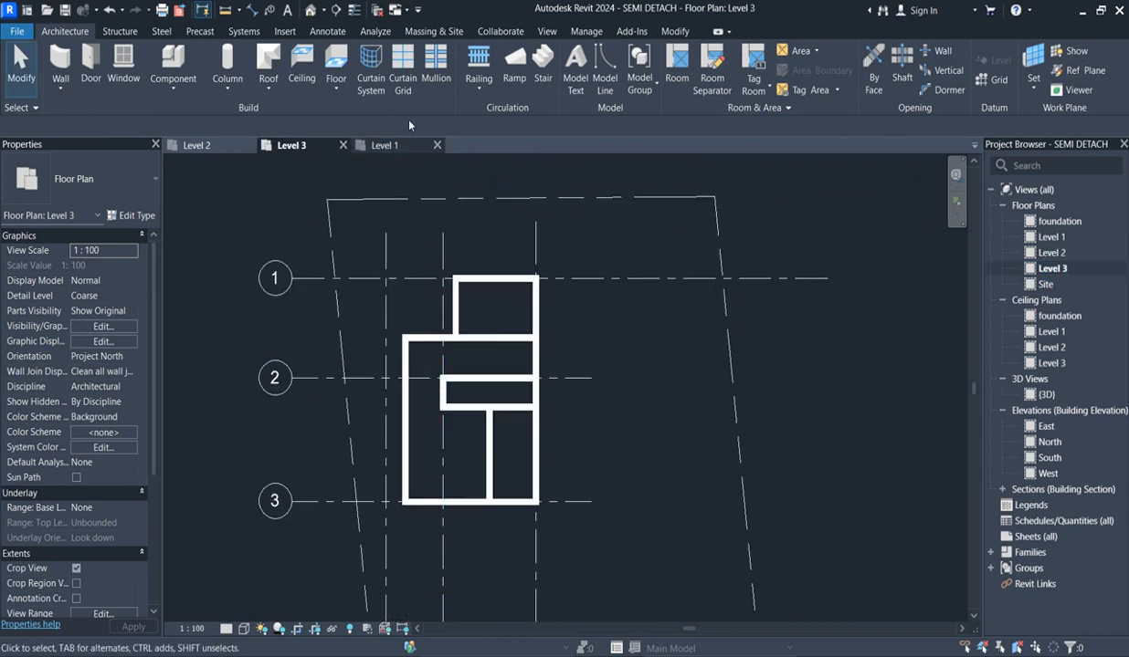
Place two casement windows in the southwest room's west wall on Level 3, 2400 mm and 1500 mm north of the south wall.
left_click(105, 60)
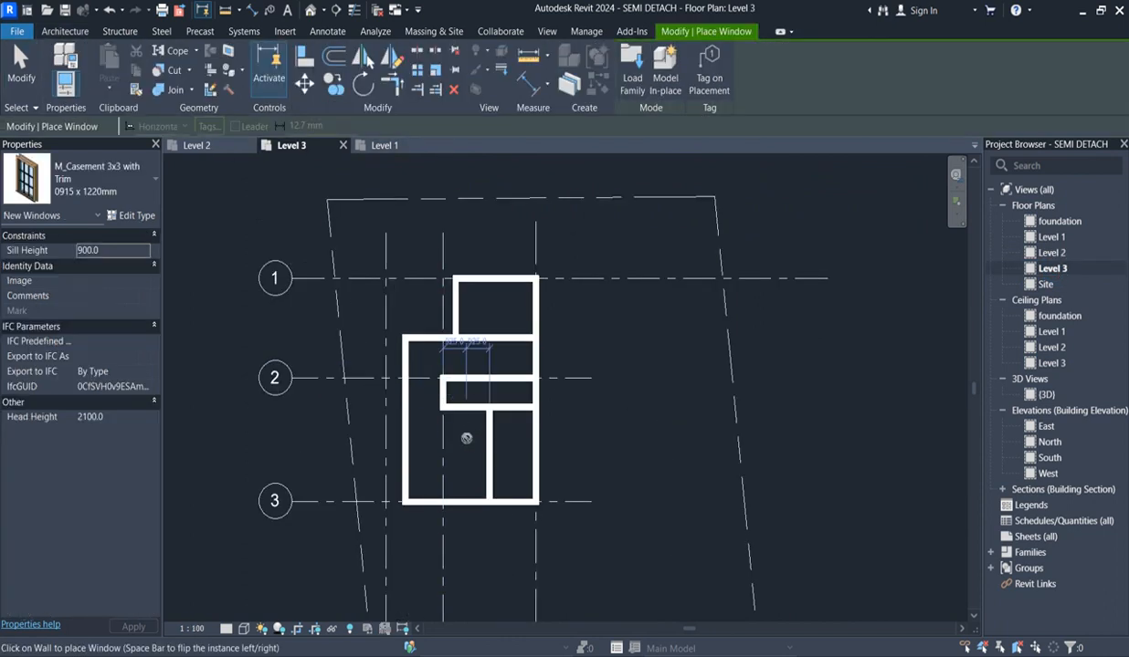
scroll(466, 438, "up", 3)
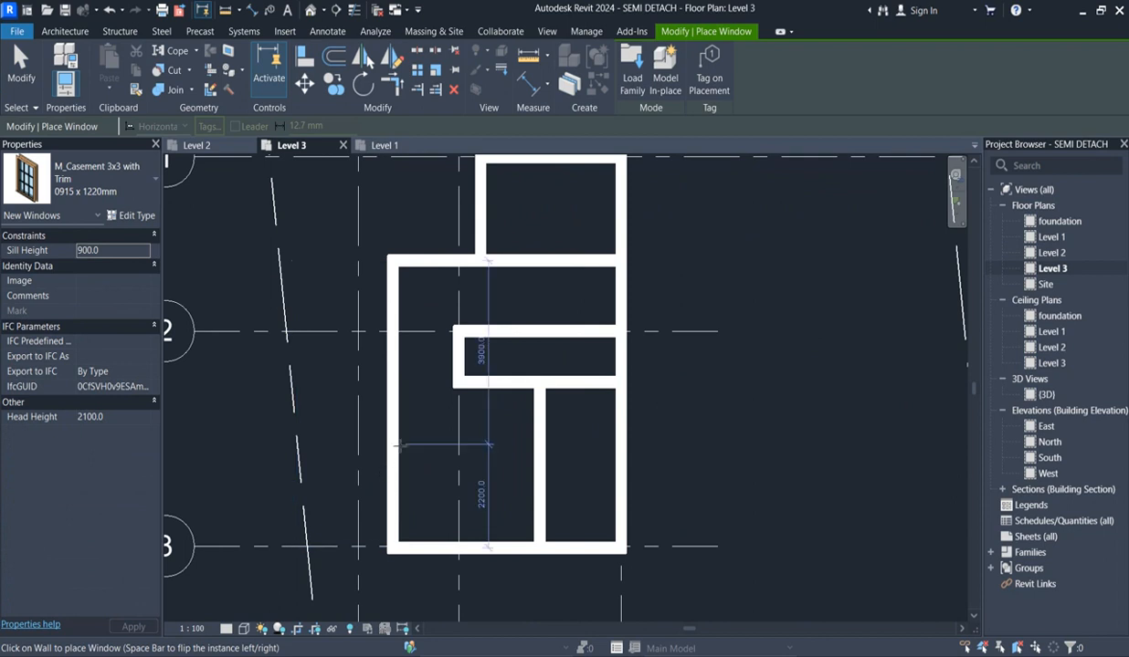
left_click(393, 434)
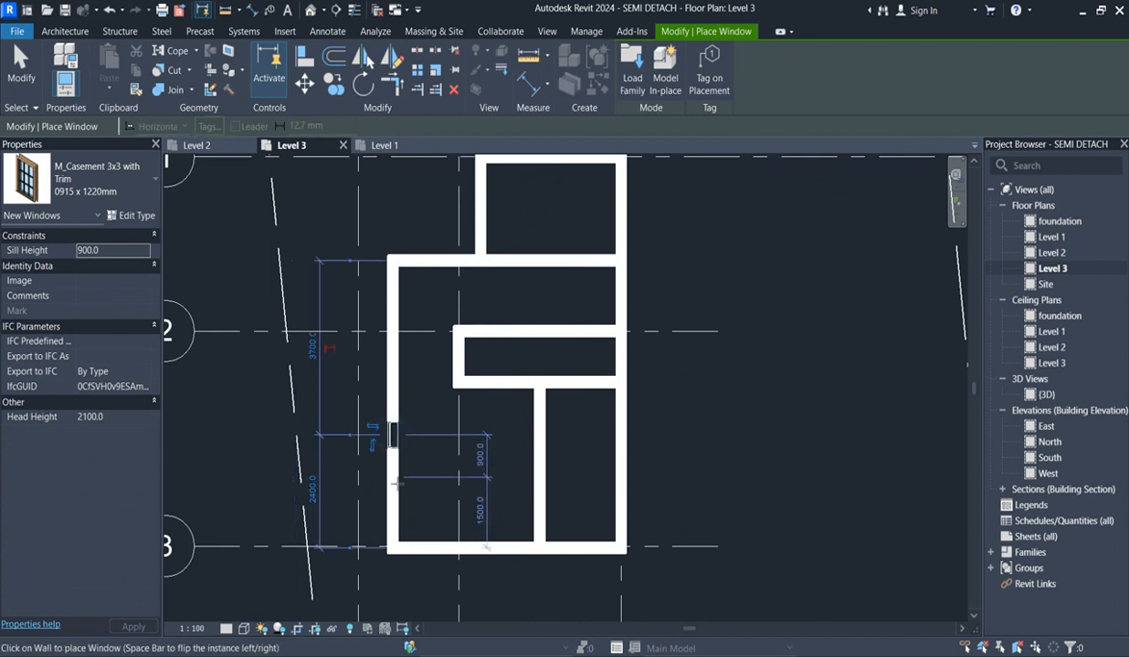
left_click(389, 476)
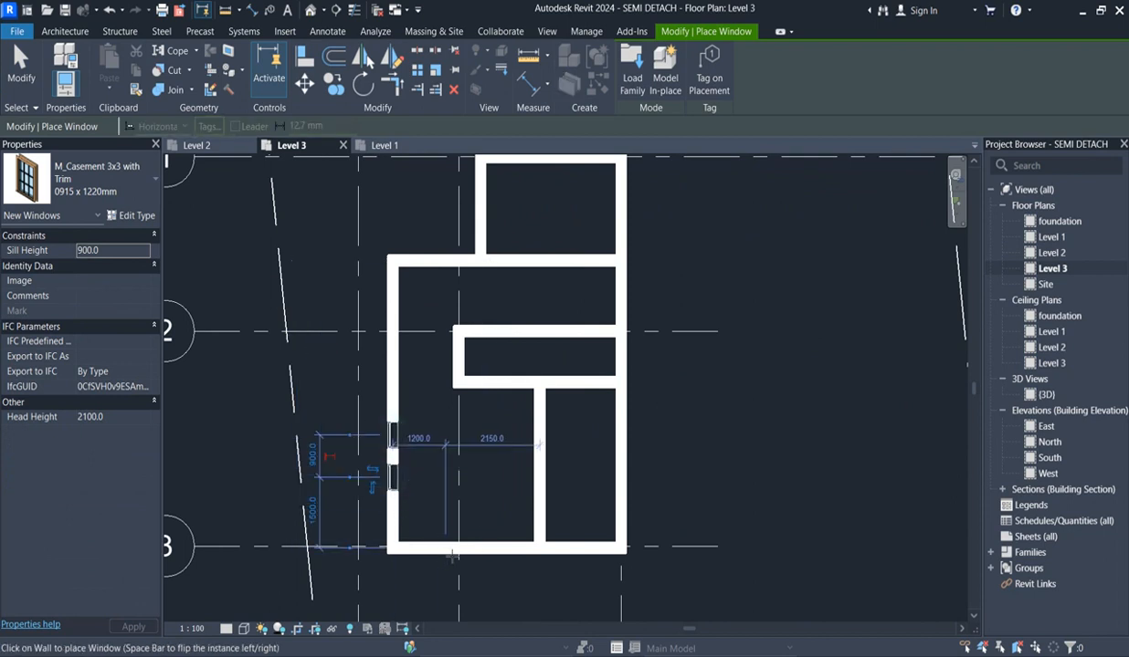
Place two casement windows 900 mm apart in the southwest room's south wall, the eastern one 1250 mm west of the partition.
left_click(465, 549)
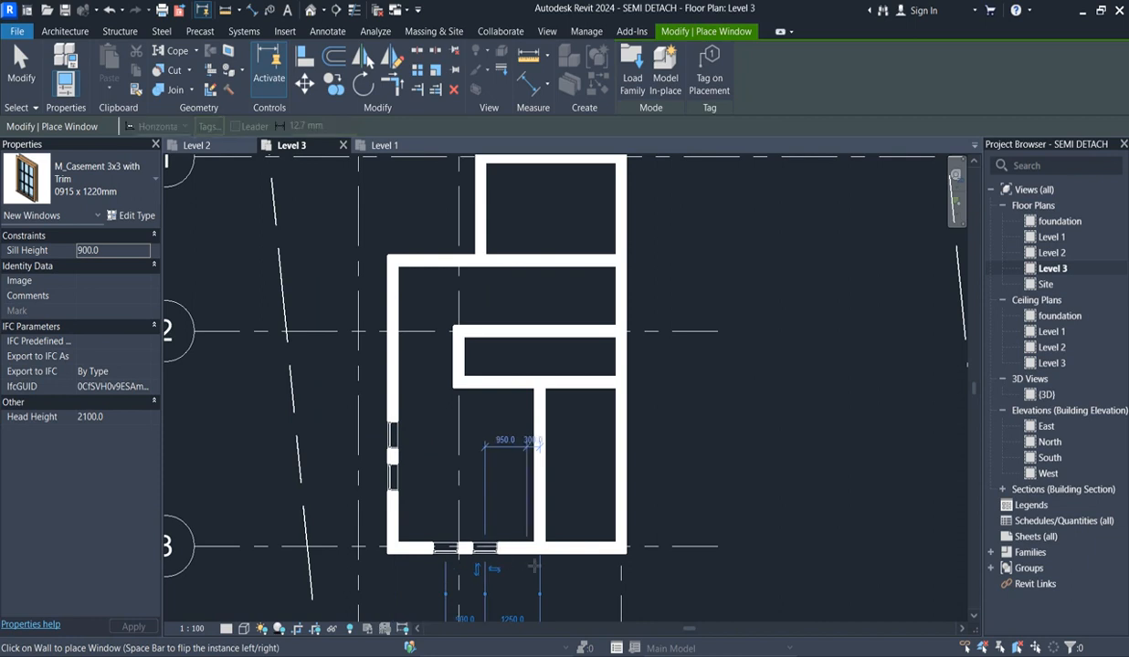
scroll(525, 557, "down", 3)
scroll(521, 398, "up", 2)
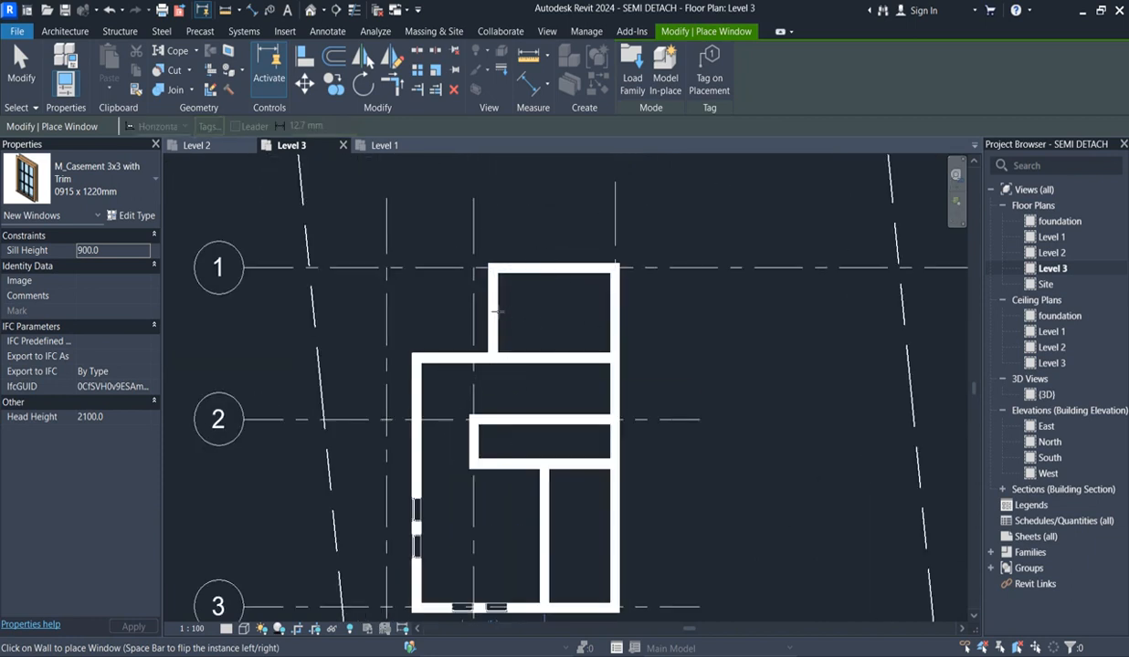
scroll(548, 456, "down", 3)
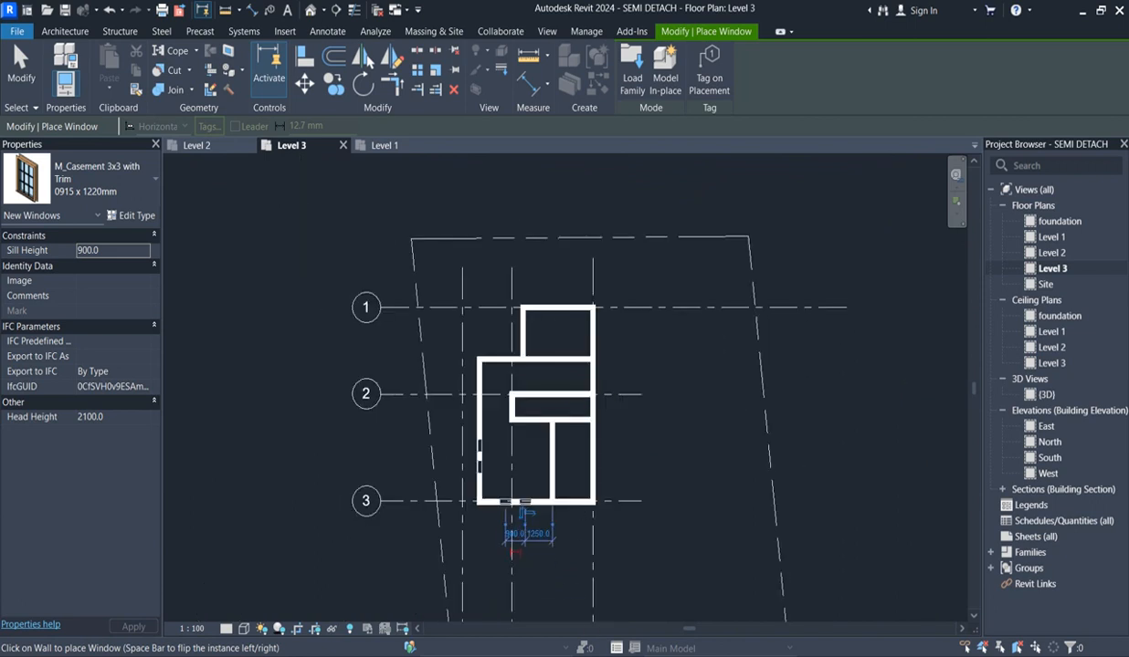
scroll(547, 548, "up", 1)
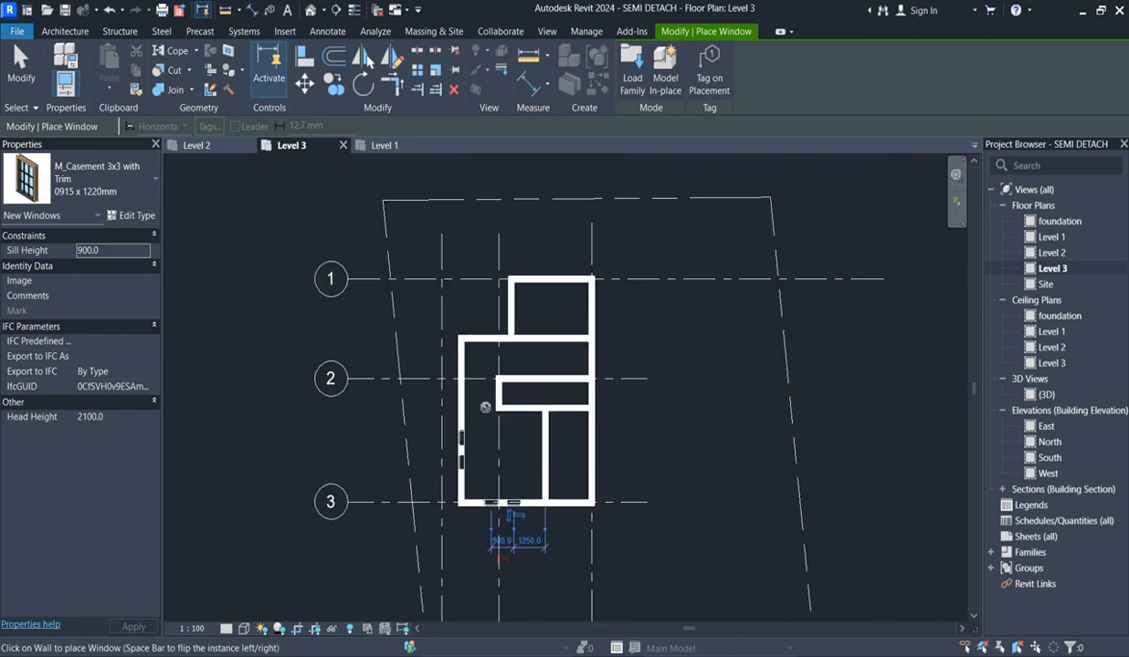
key("Escape")
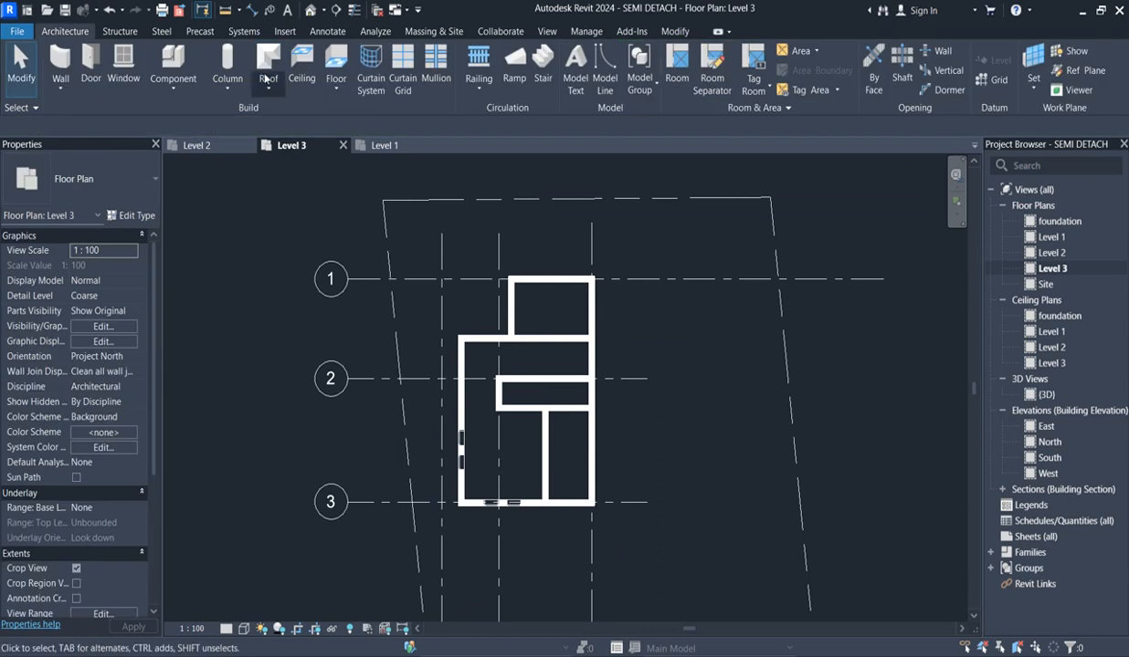
Try to place a 0915 x 2134mm single-flush door in the short west wall of the narrow room below grid 2.
left_click(92, 57)
scroll(515, 347, "up", 3)
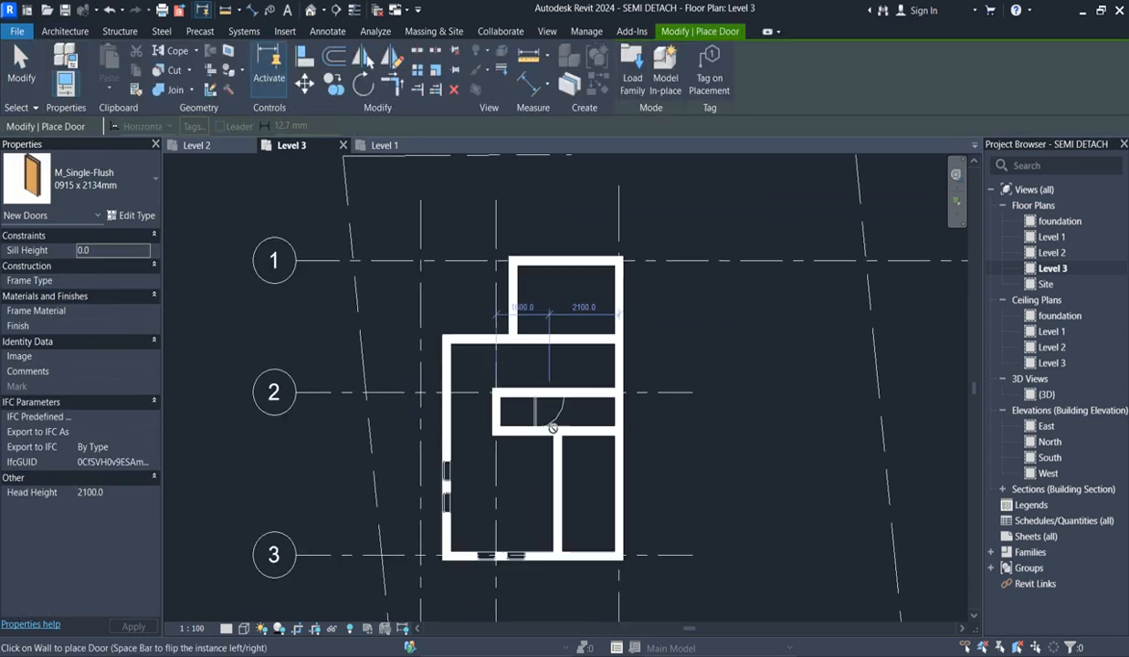
left_click(488, 413)
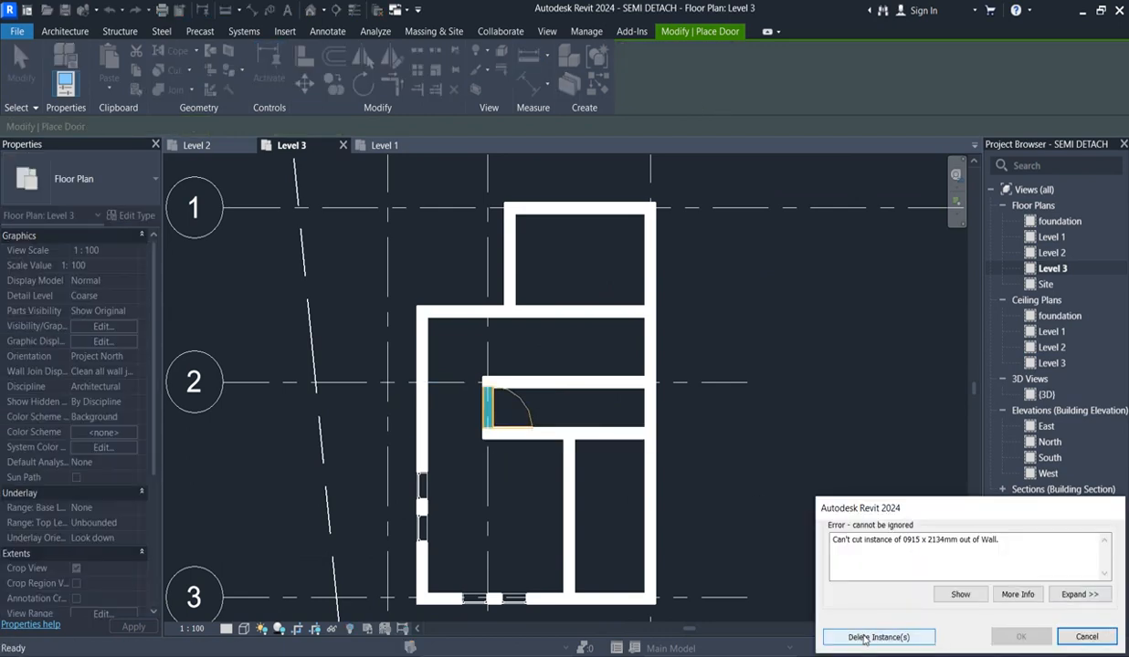
left_click(1087, 637)
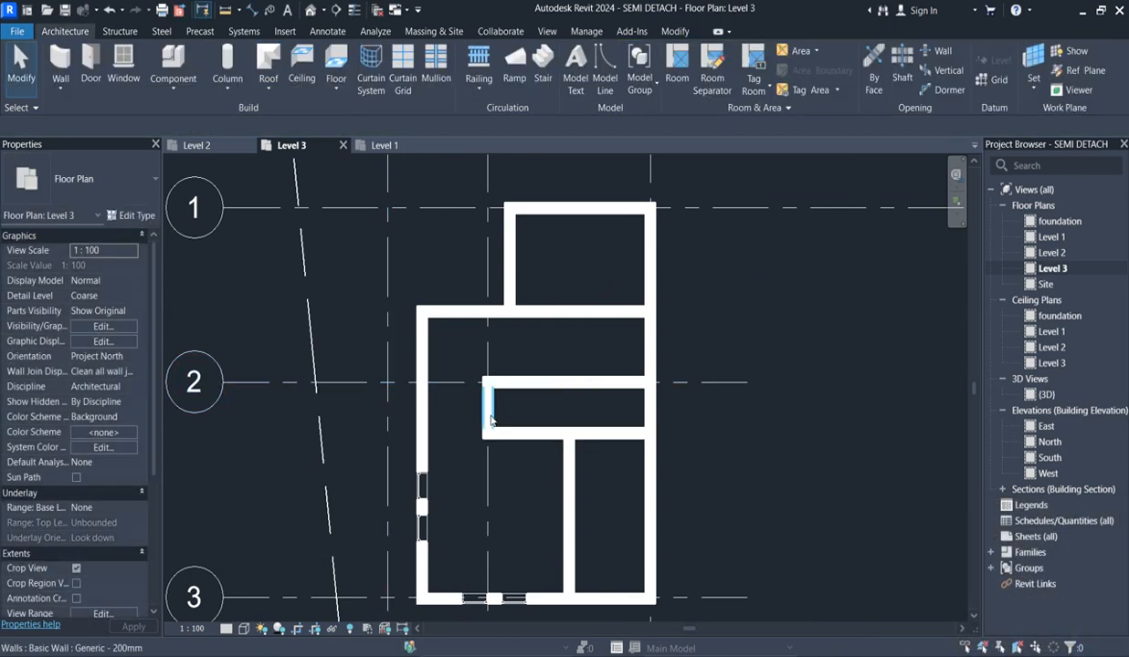
scroll(493, 391, "up", 2)
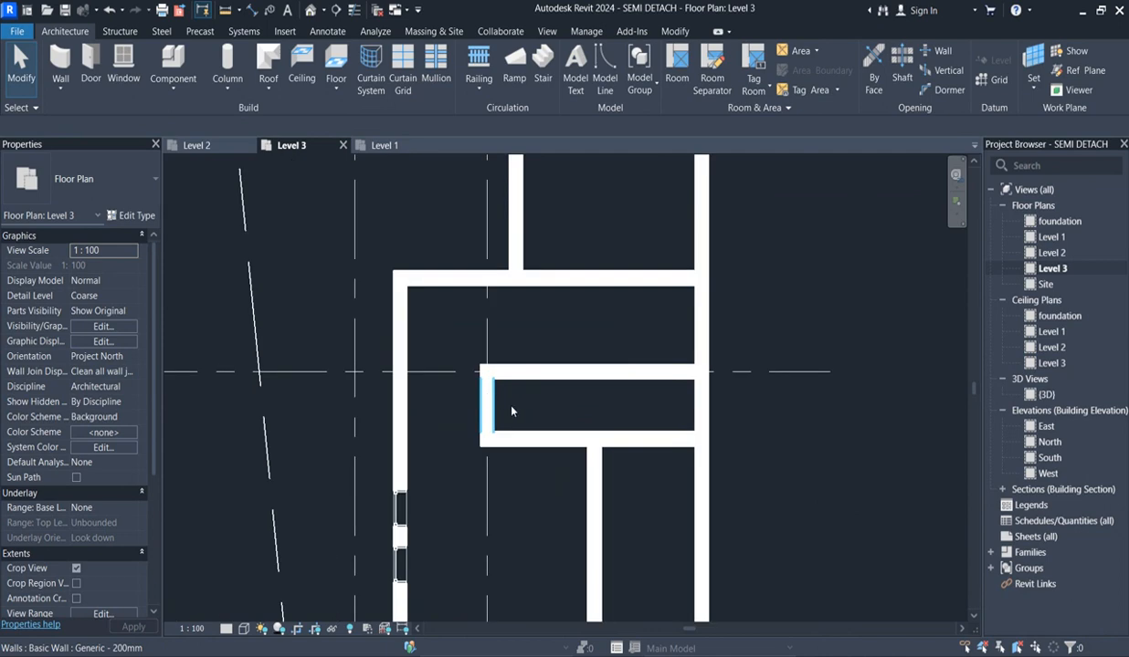
left_click(91, 64)
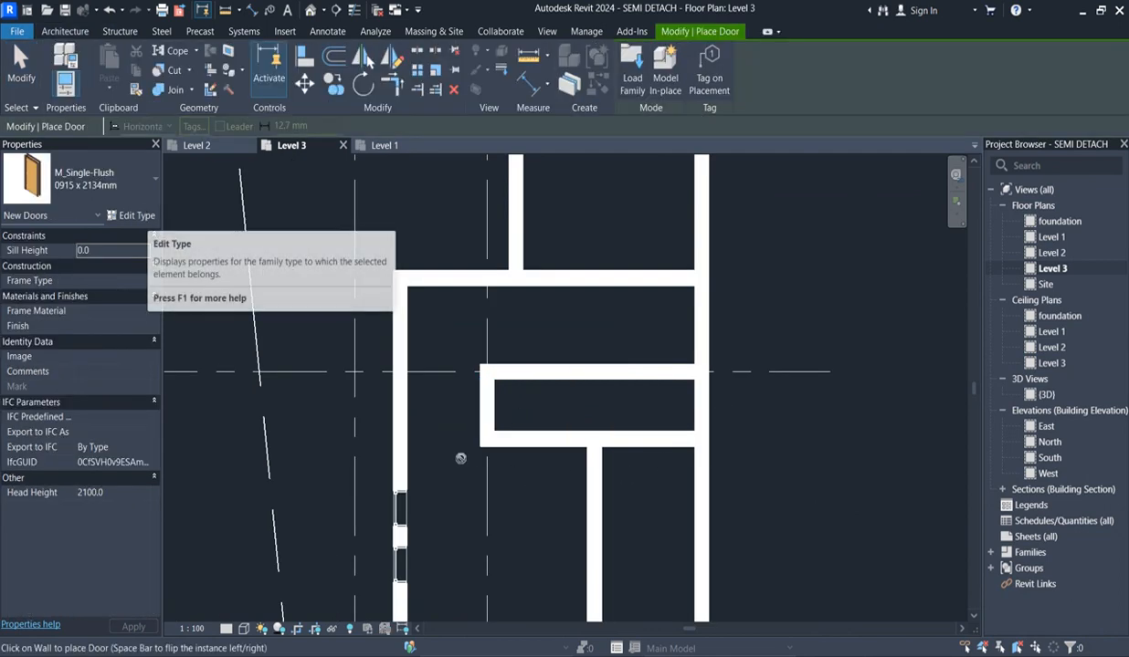
left_click(496, 406)
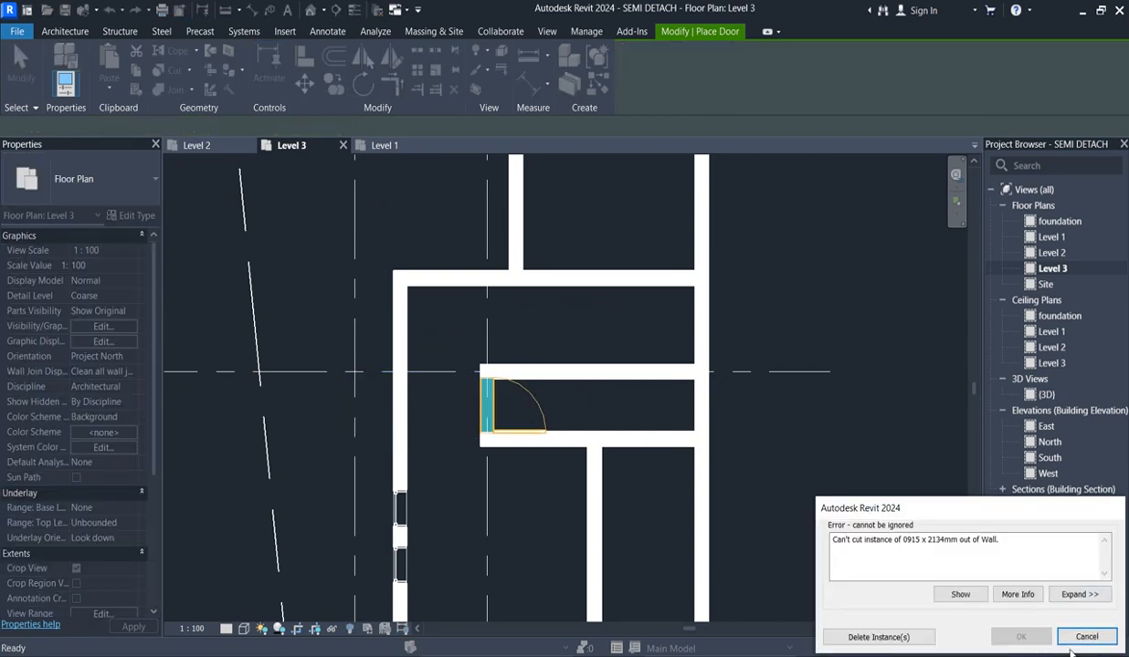
left_click(1085, 636)
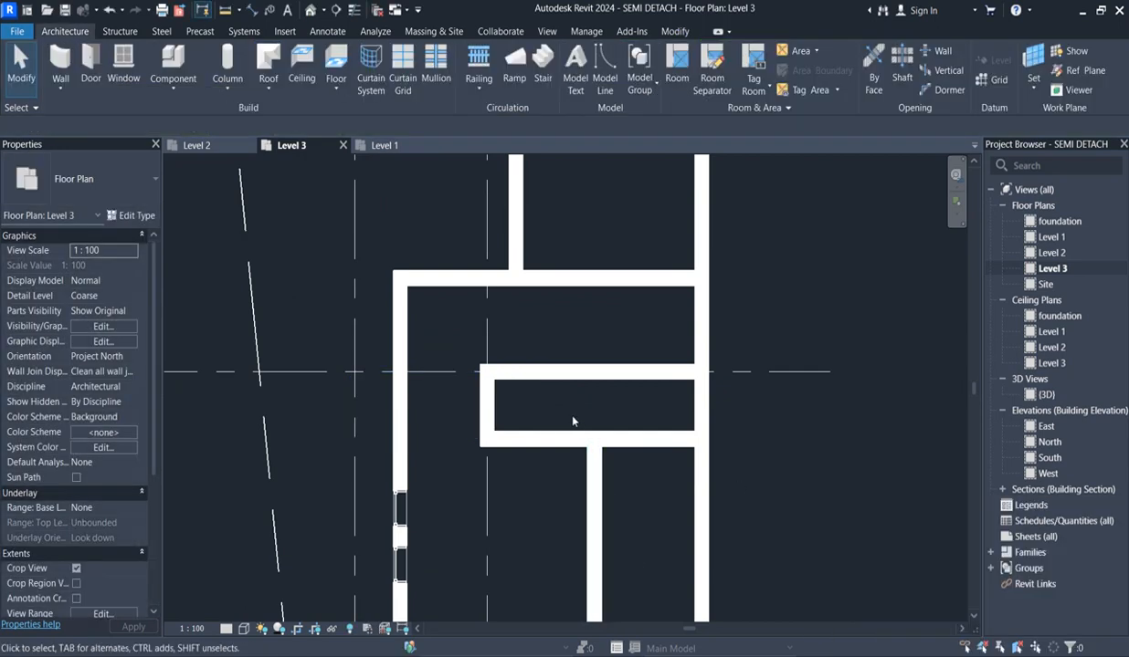
Move the narrow room's south wall to 1260 mm from its north wall and place a 0915 x 2134mm single-flush door in its west wall.
left_click(551, 440)
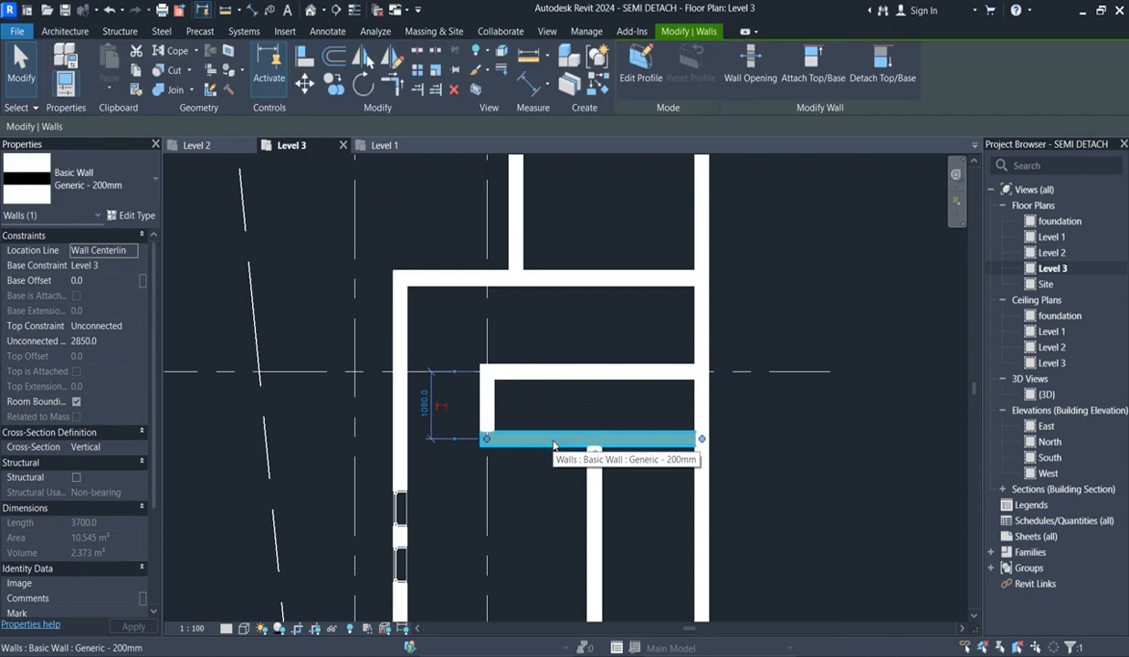
left_click_drag(553, 446, 554, 456)
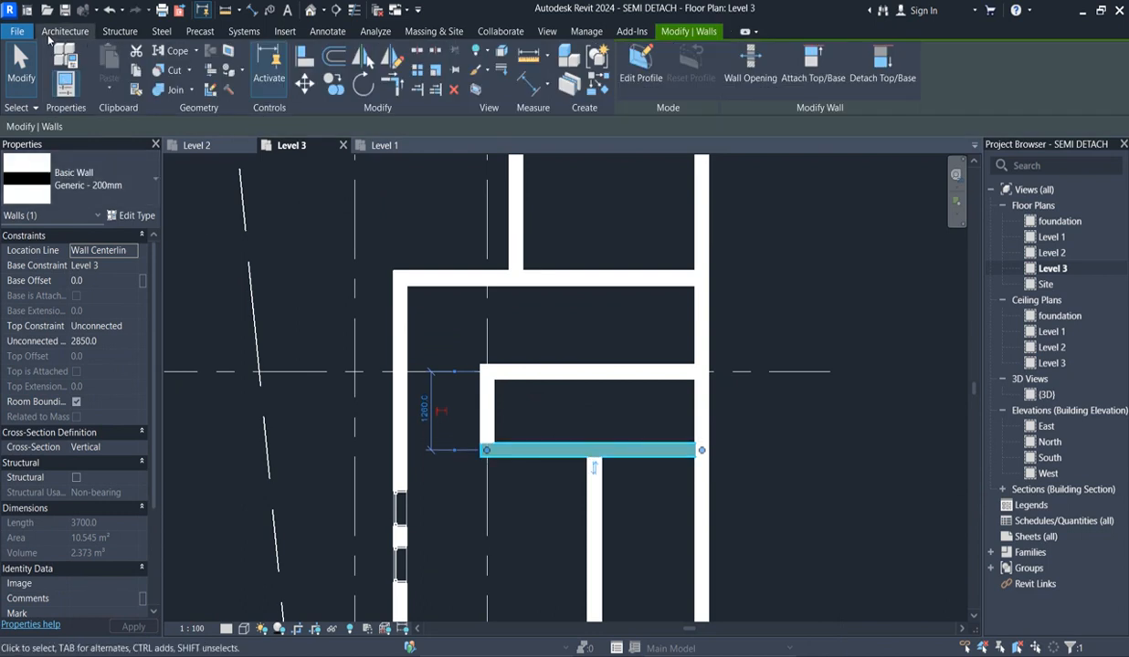
left_click(71, 31)
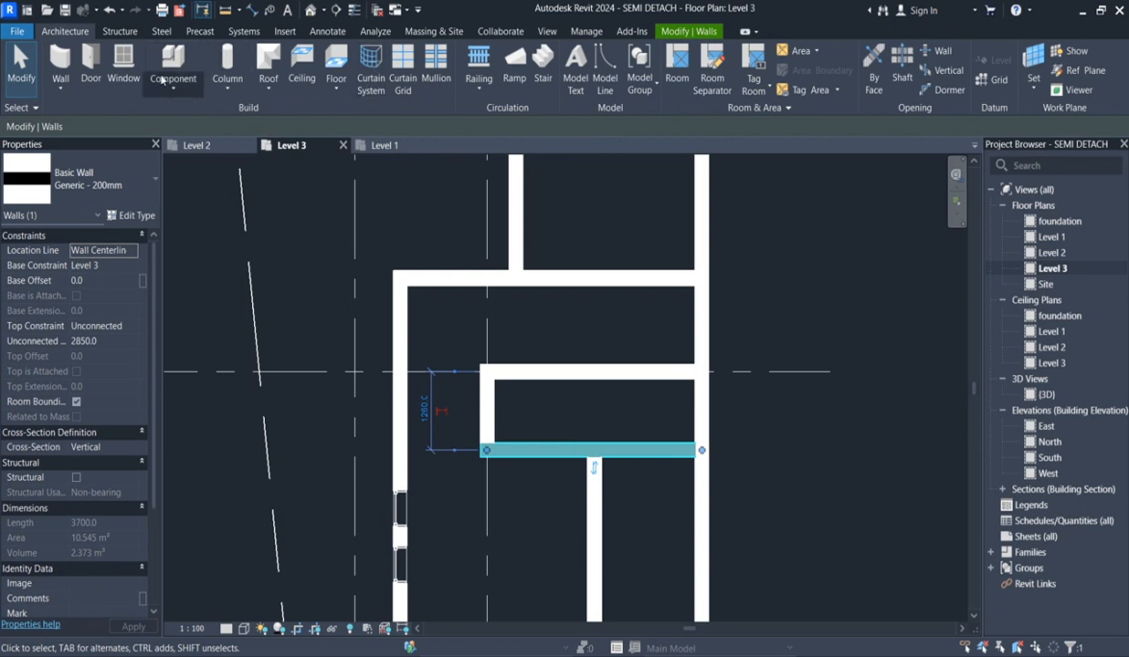
left_click(91, 69)
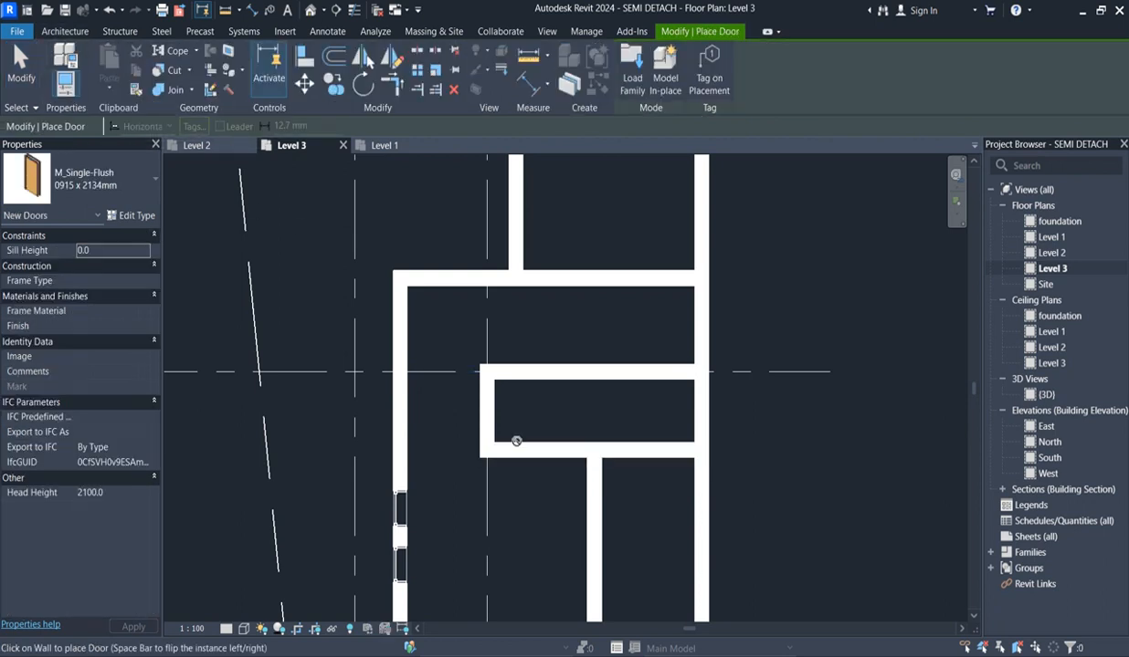
left_click(603, 434)
scroll(602, 436, "down", 3)
scroll(603, 438, "up", 3)
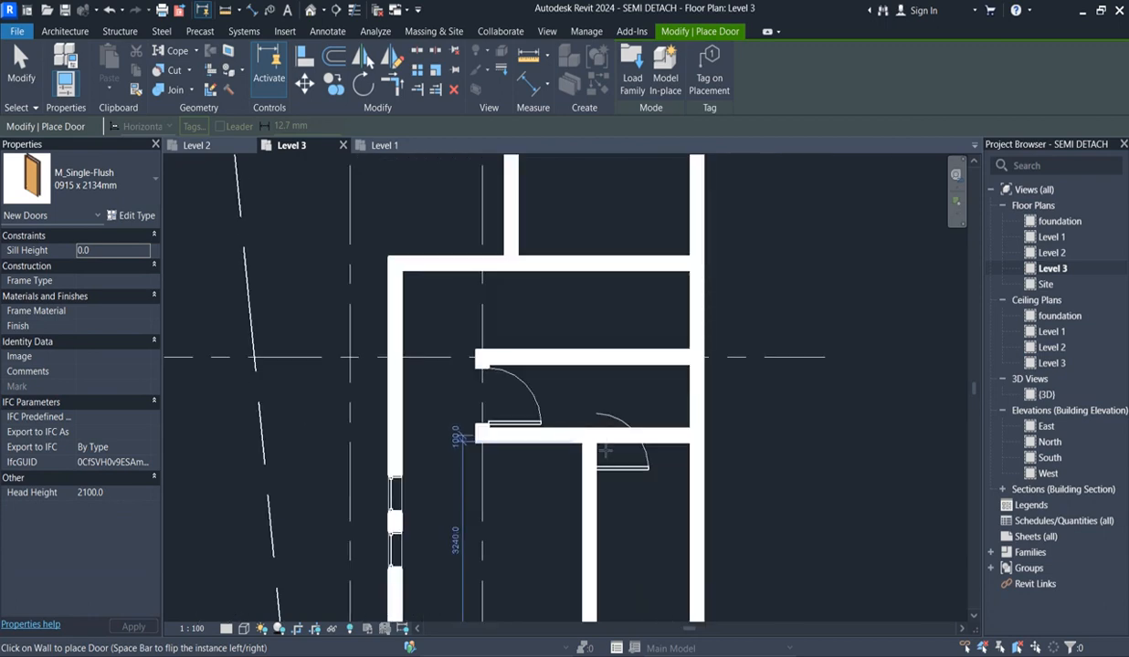
scroll(604, 445, "down", 3)
key("Escape")
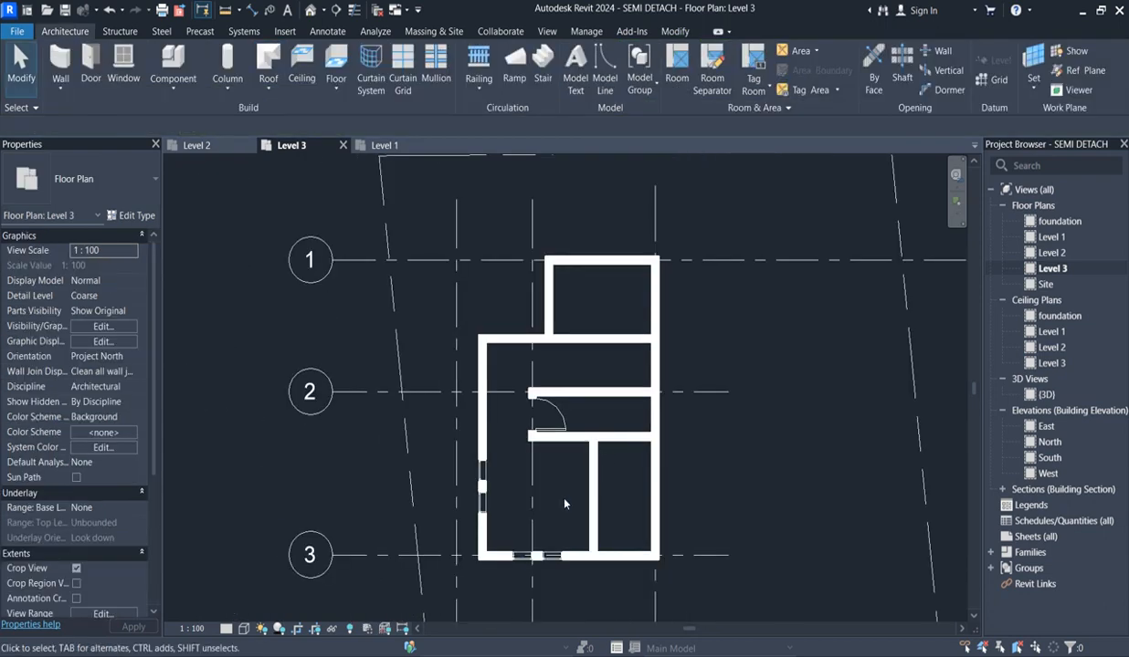
Place a 0915 x 2134mm single-flush door in the partition between the two southern rooms, 1300 mm south of the narrow room's south wall.
scroll(544, 566, "up", 2)
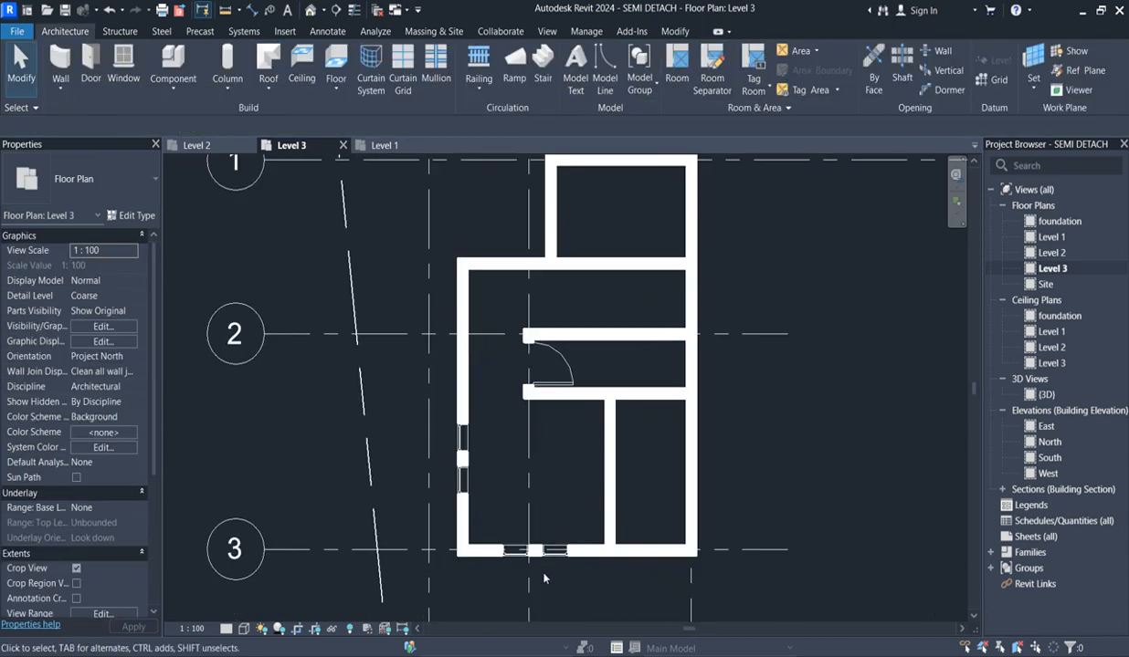
left_click(552, 366)
left_click(594, 88)
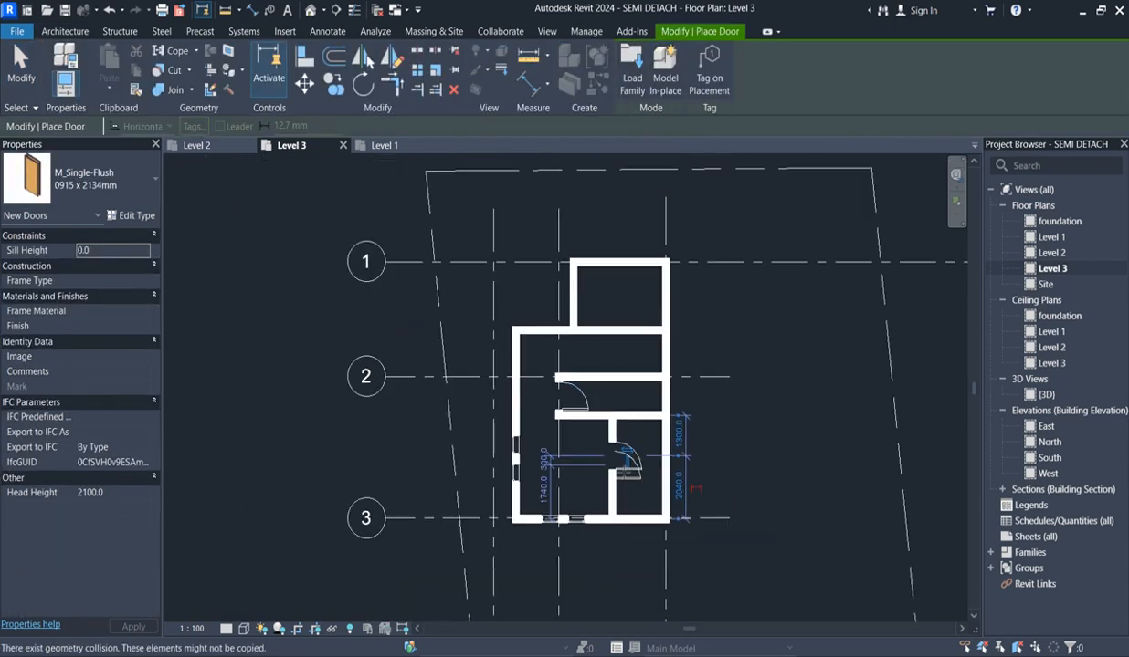
left_click(620, 472)
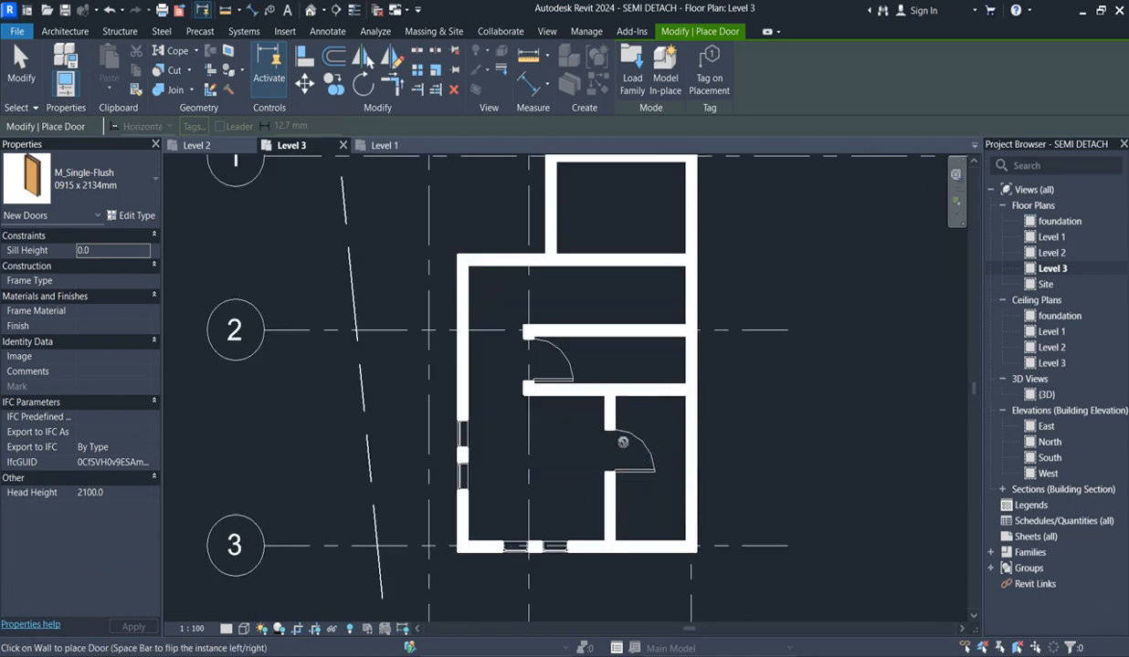
key("Escape")
key("Escape")
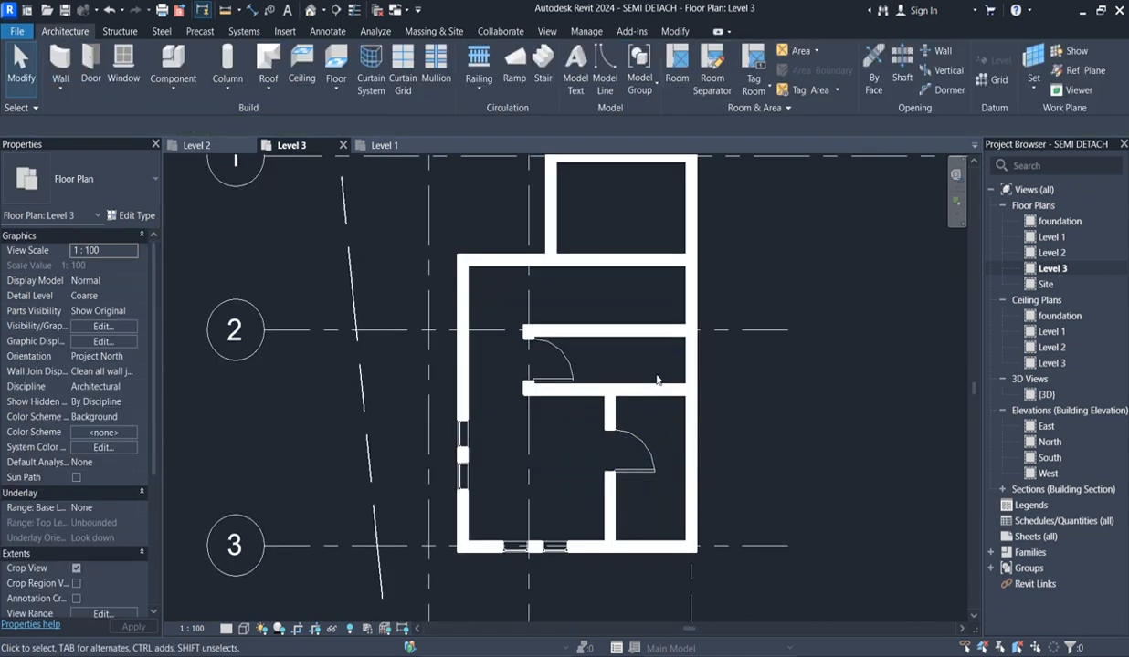
Copy the assembled stair from the Level 1 floor plan and paste it aligned to Level 2.
double_click(1052, 237)
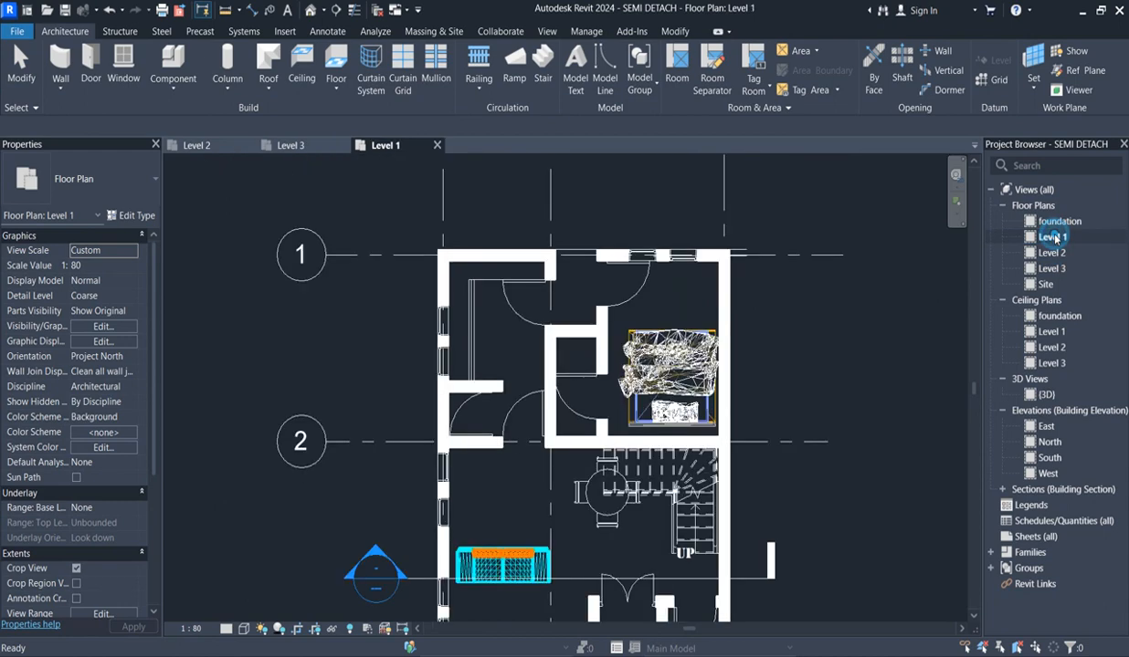
left_click(699, 504)
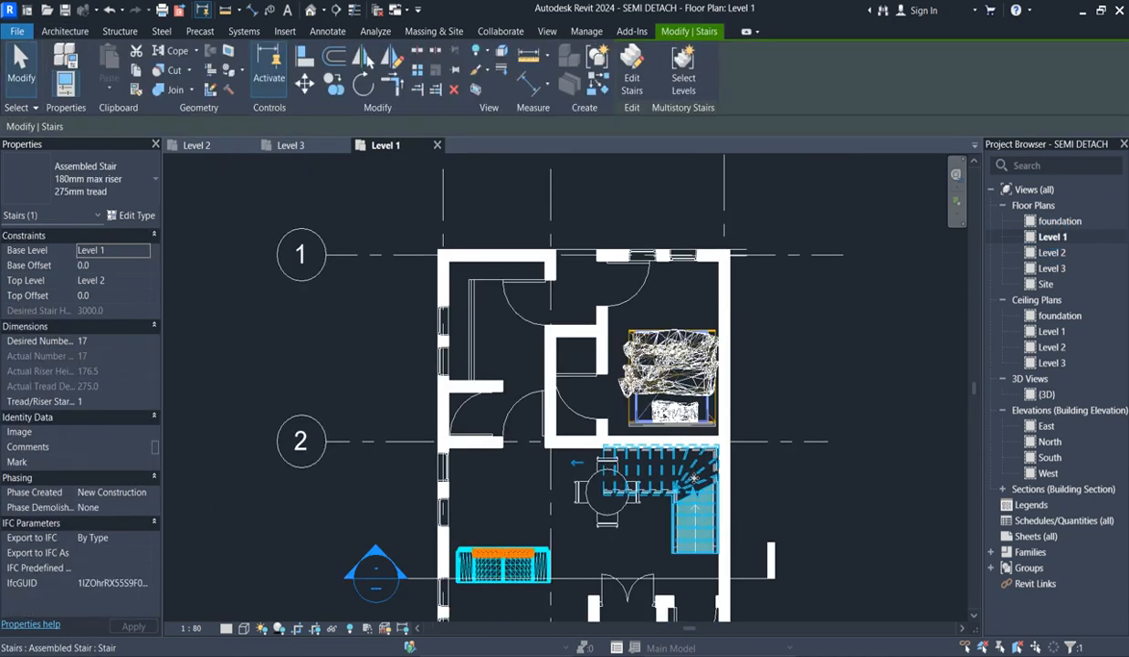
scroll(696, 507, "down", 2)
scroll(696, 512, "up", 3)
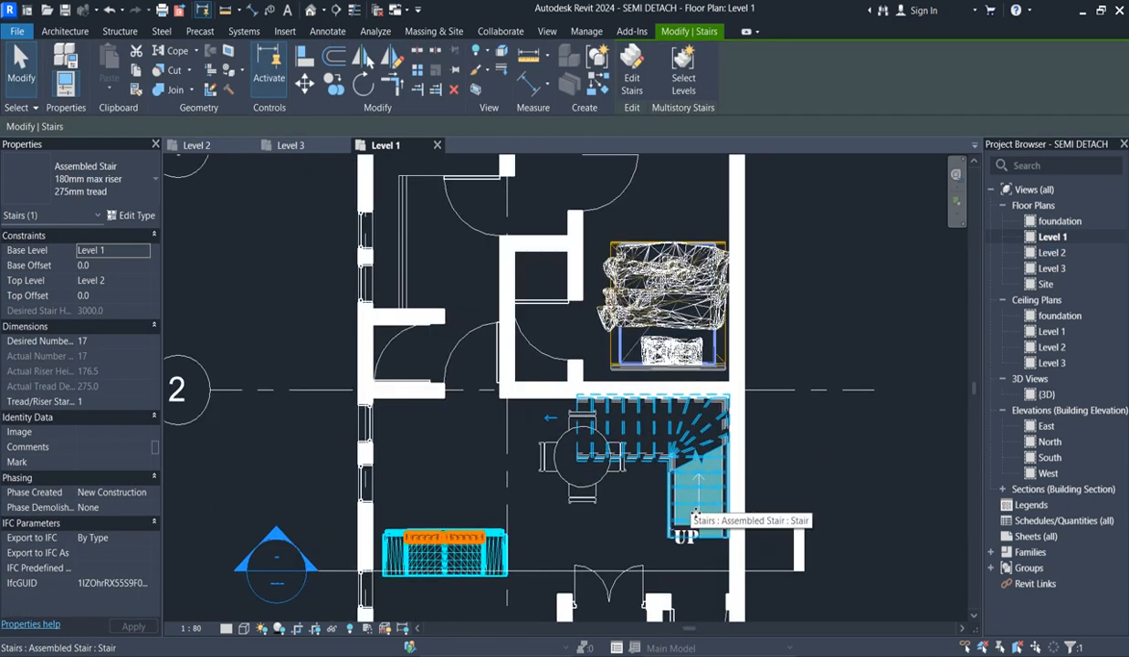
scroll(666, 532, "down", 2)
scroll(665, 532, "up", 2)
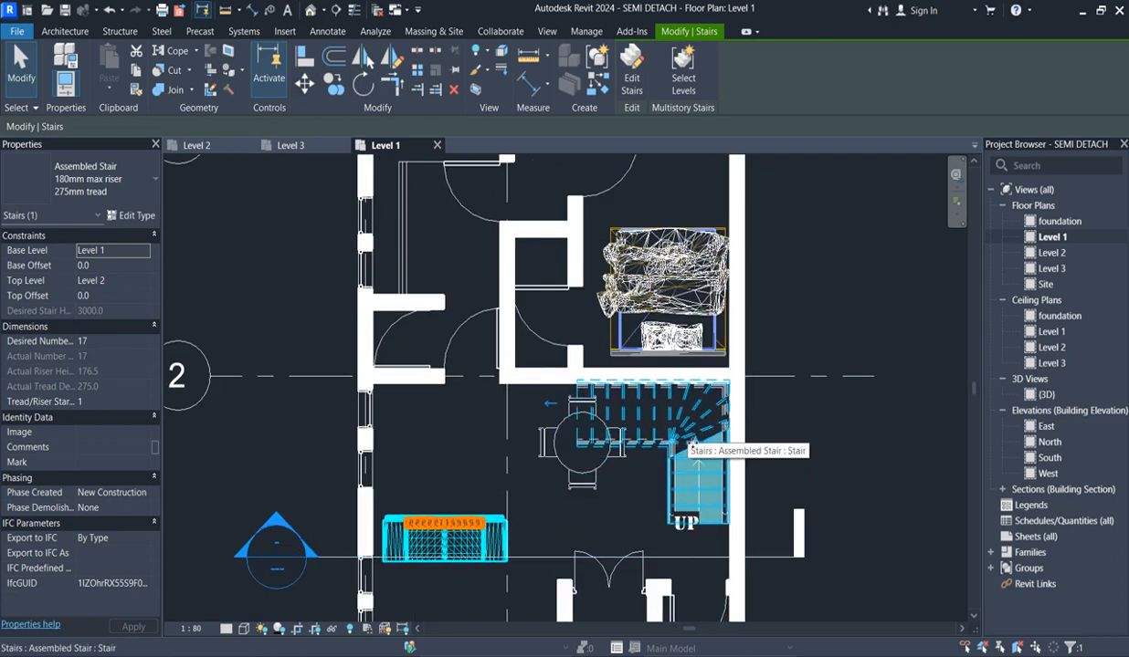
scroll(688, 442, "down", 4)
scroll(694, 502, "up", 3)
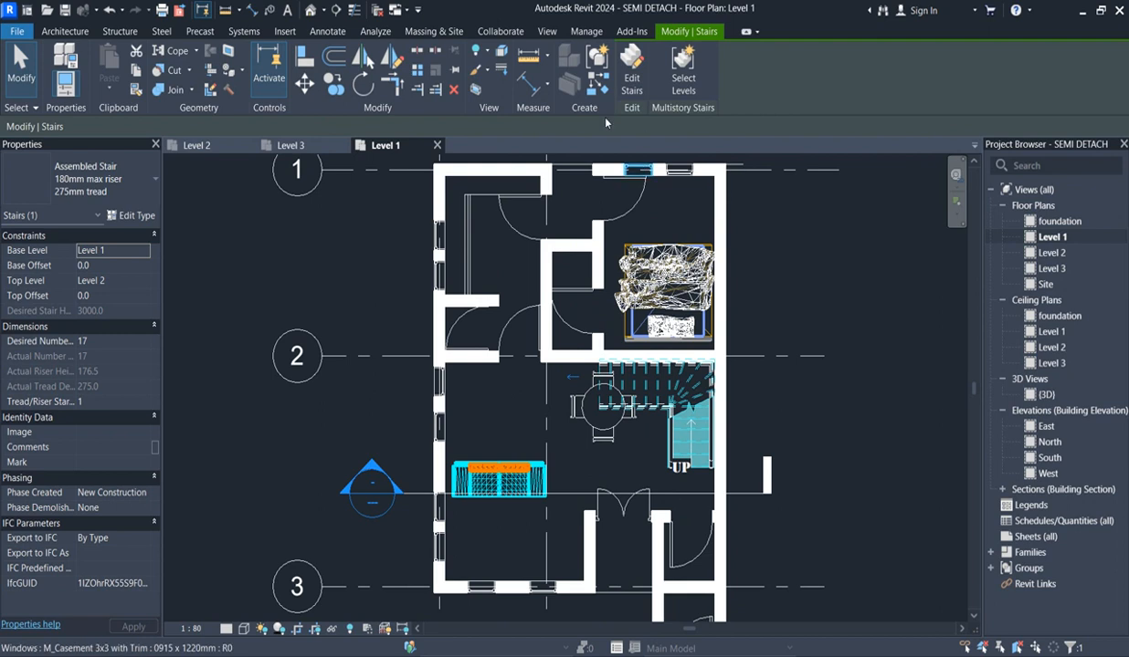
left_click(135, 70)
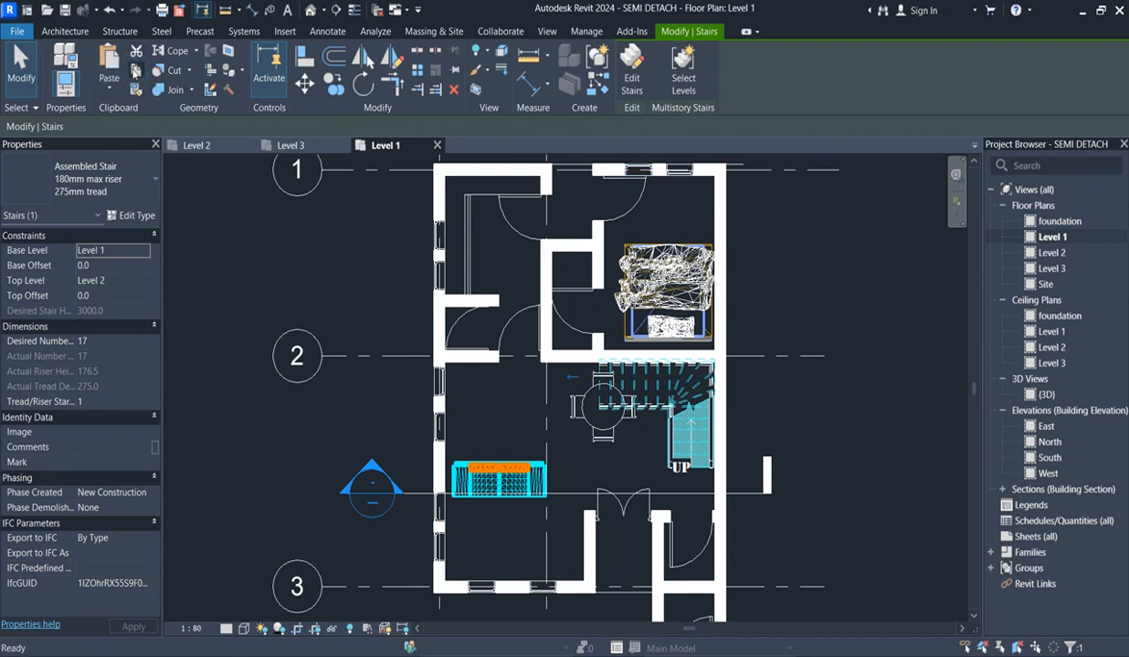
left_click(108, 87)
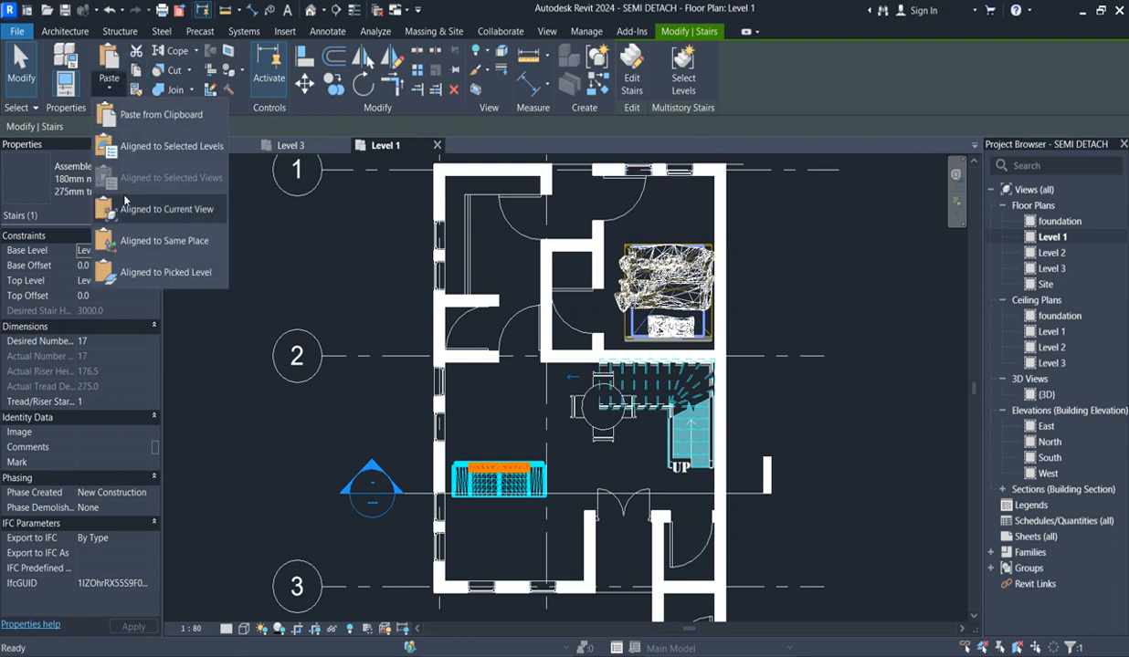
left_click(184, 155)
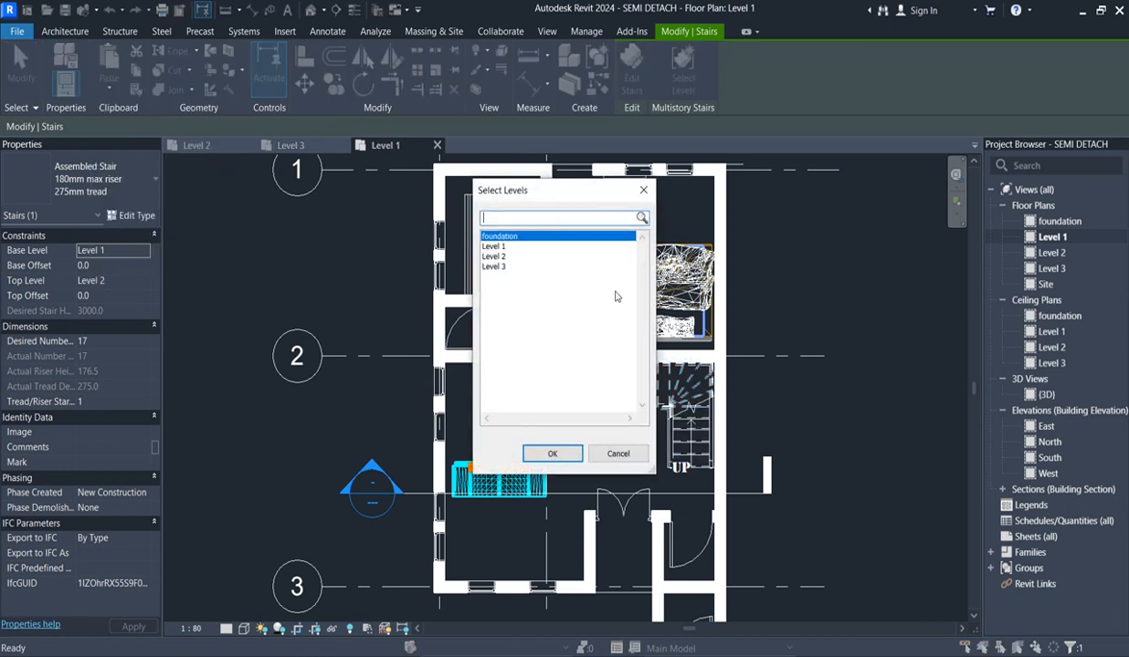
left_click(497, 258)
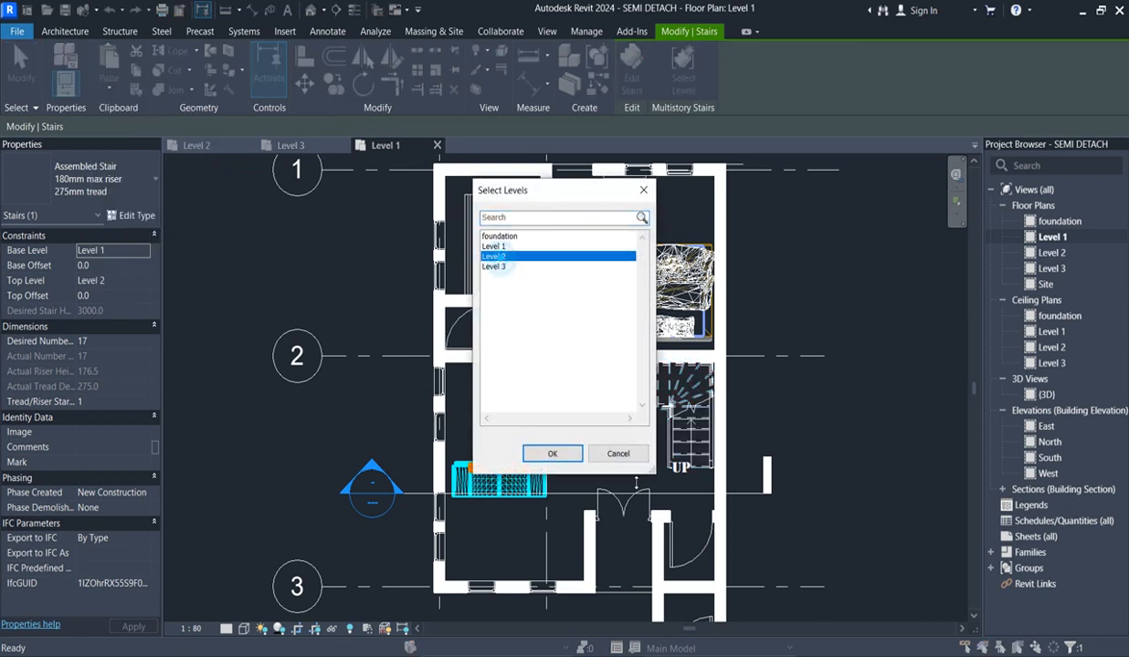
left_click(553, 454)
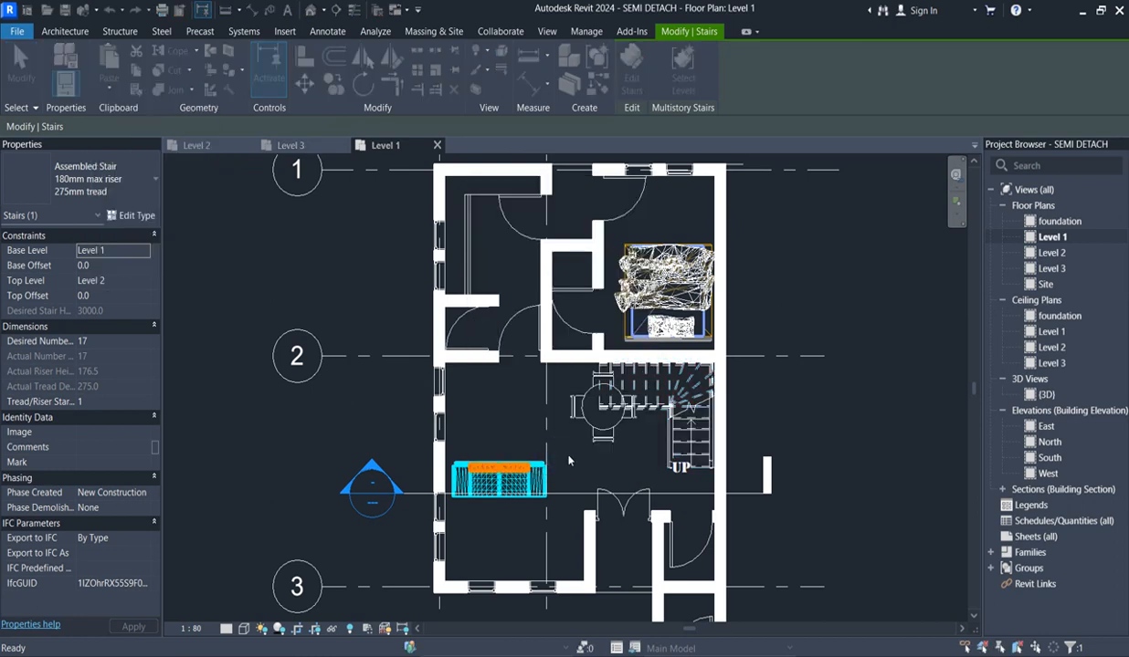
Check the pasted stair's position in the Level 2 and Level 3 floor plans.
double_click(1041, 253)
left_click(711, 374)
double_click(1050, 268)
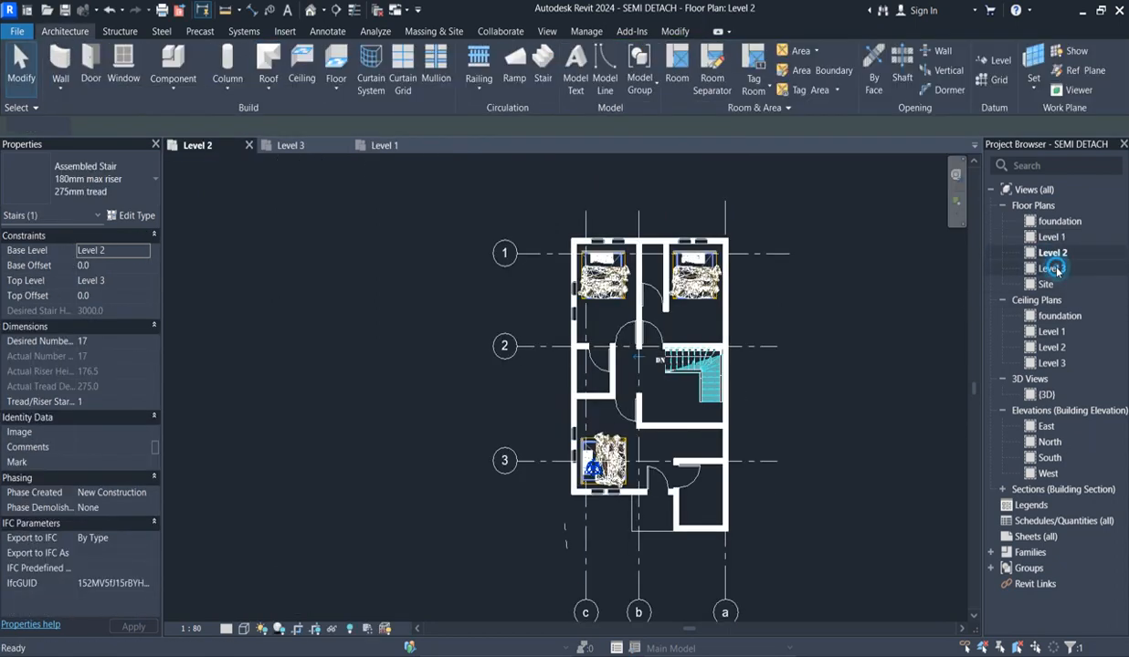
left_click(643, 374)
scroll(650, 398, "up", 2)
left_click(908, 415)
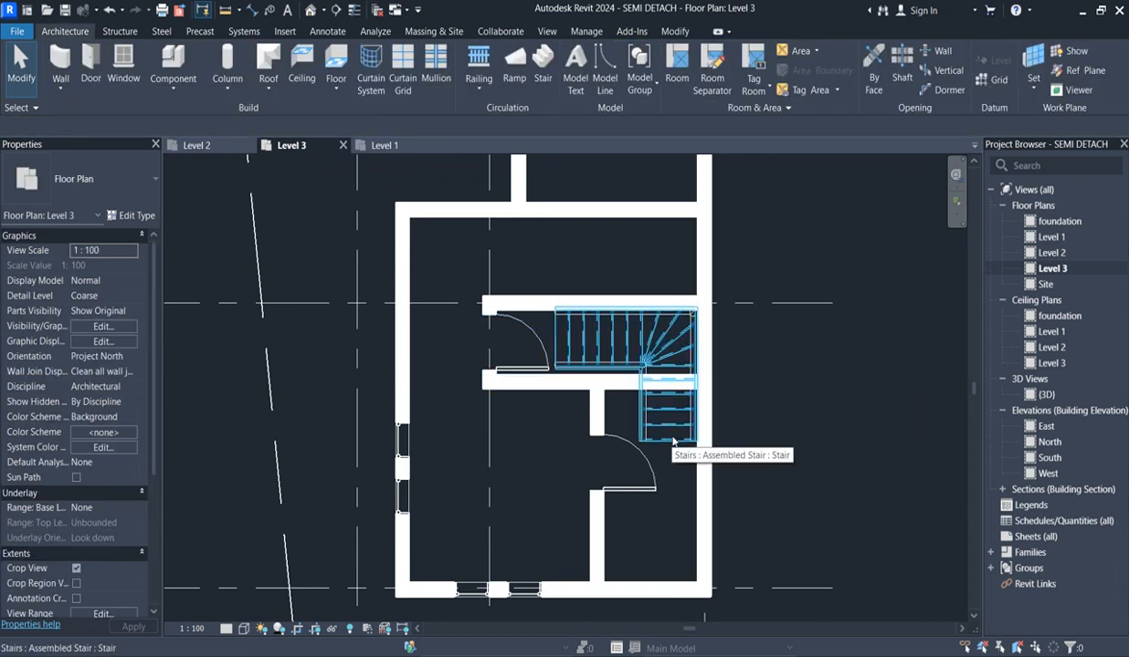
scroll(459, 437, "down", 3)
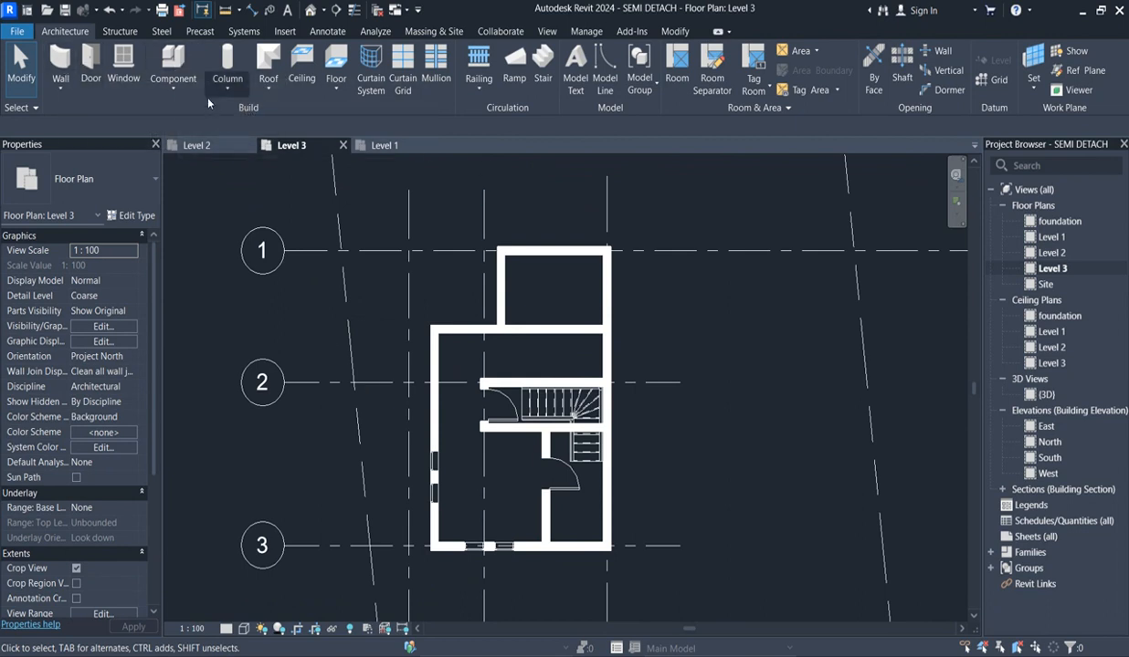
Start an architectural floor of type tiles 5 on Level 3 and pick the outer faces of the exterior walls as boundary lines.
left_click(336, 88)
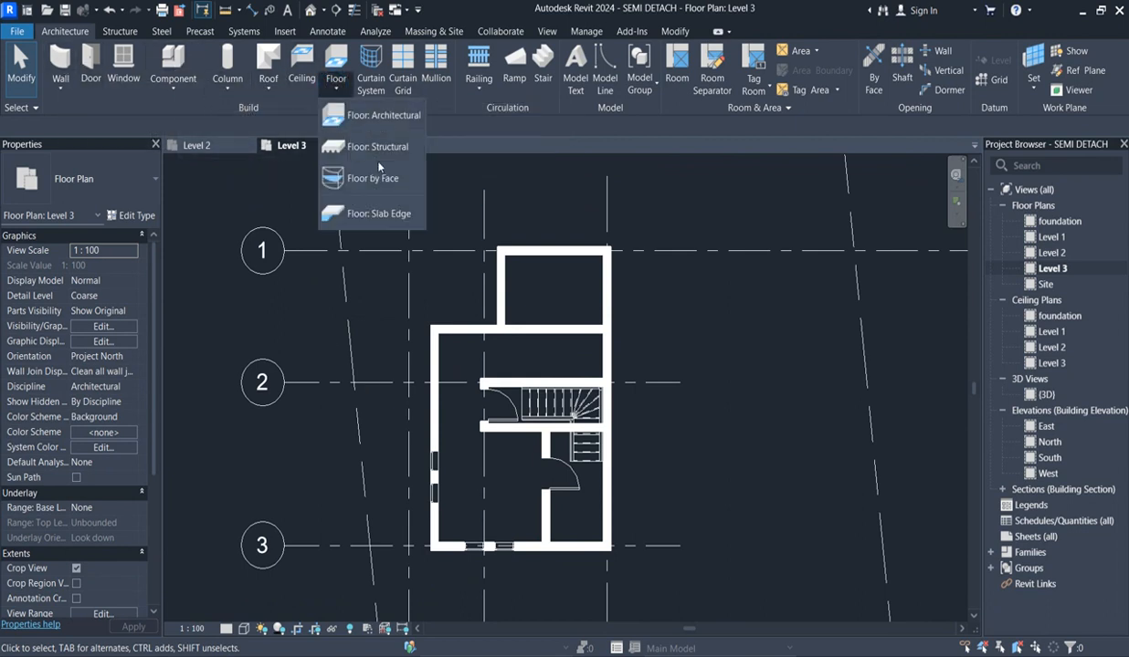
left_click(374, 114)
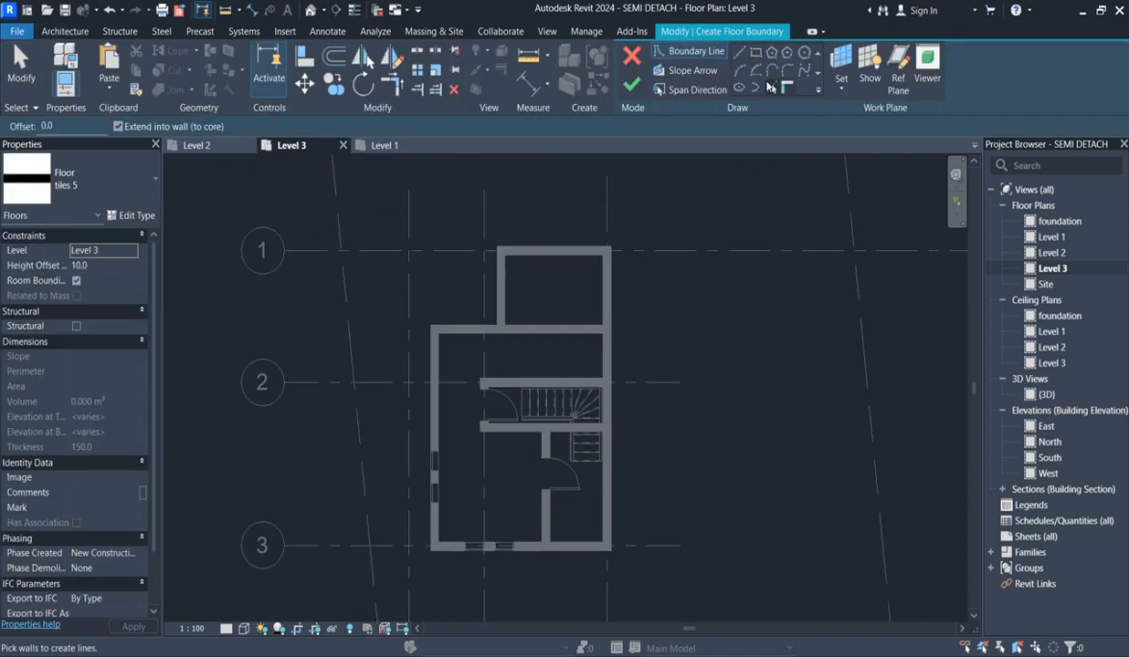
left_click(772, 88)
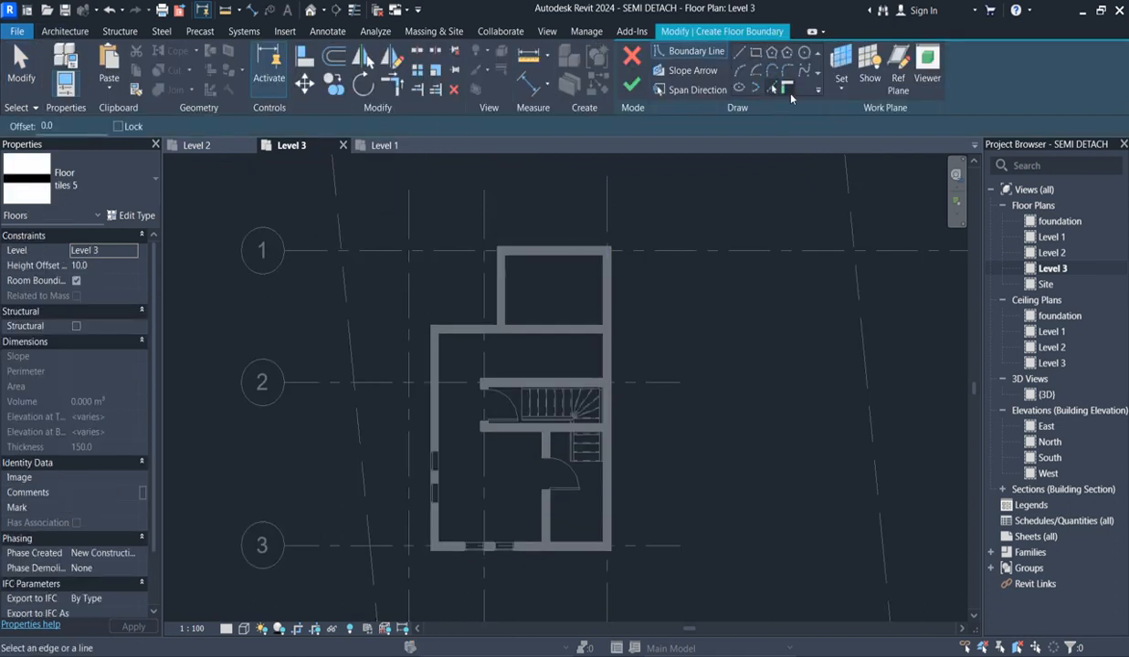
left_click(523, 255)
left_click(496, 298)
left_click(470, 326)
left_click(433, 407)
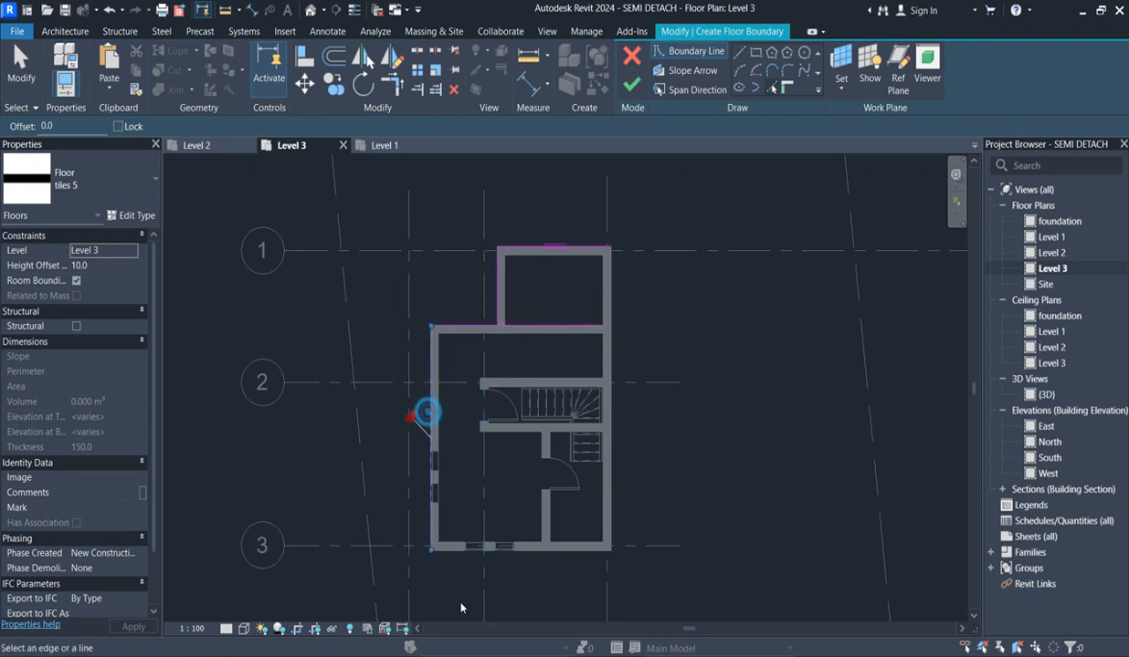
left_click(465, 548)
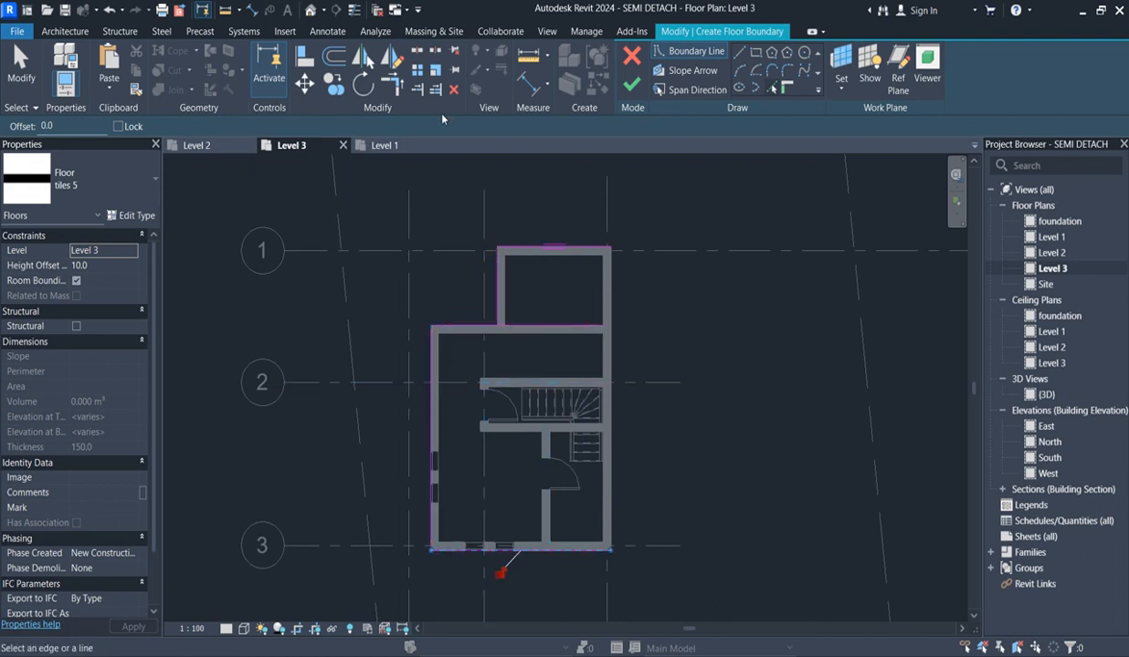
left_click(607, 345)
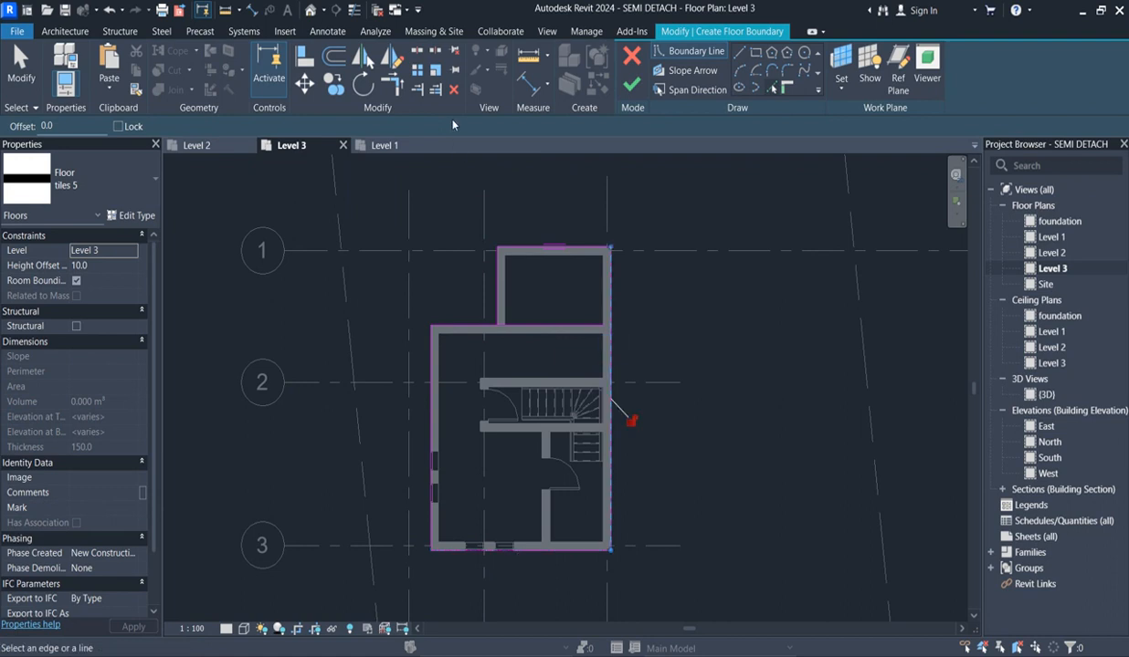
Trim the floor boundary lines at the building's inner step into a closed outer outline.
left_click(388, 88)
left_click(493, 311)
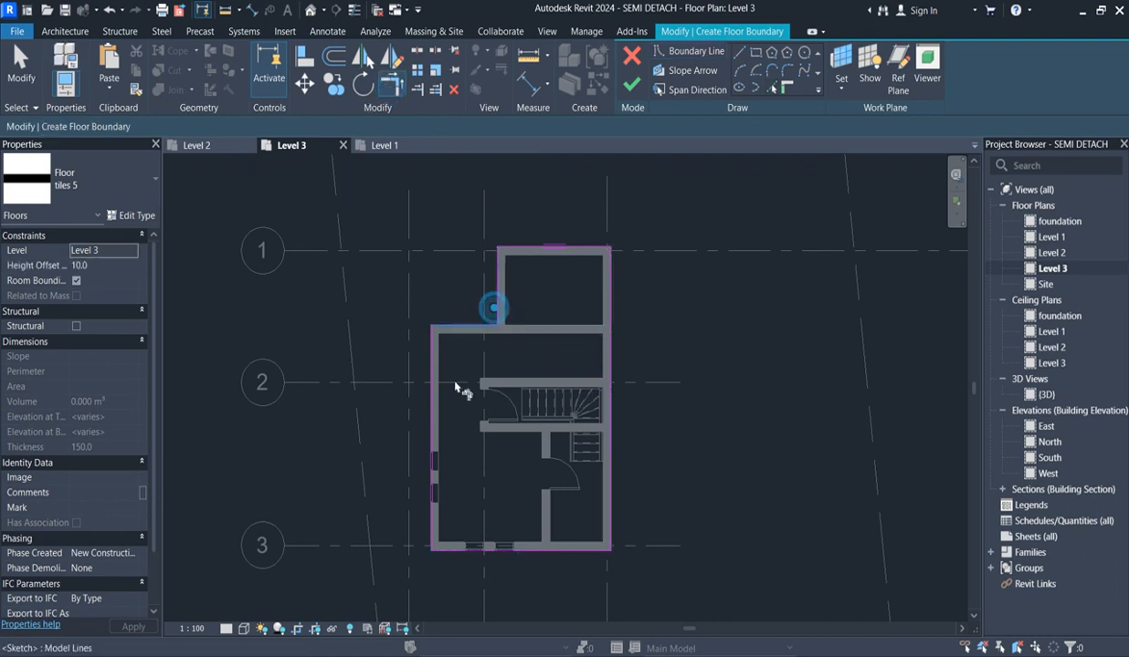
left_click(435, 470)
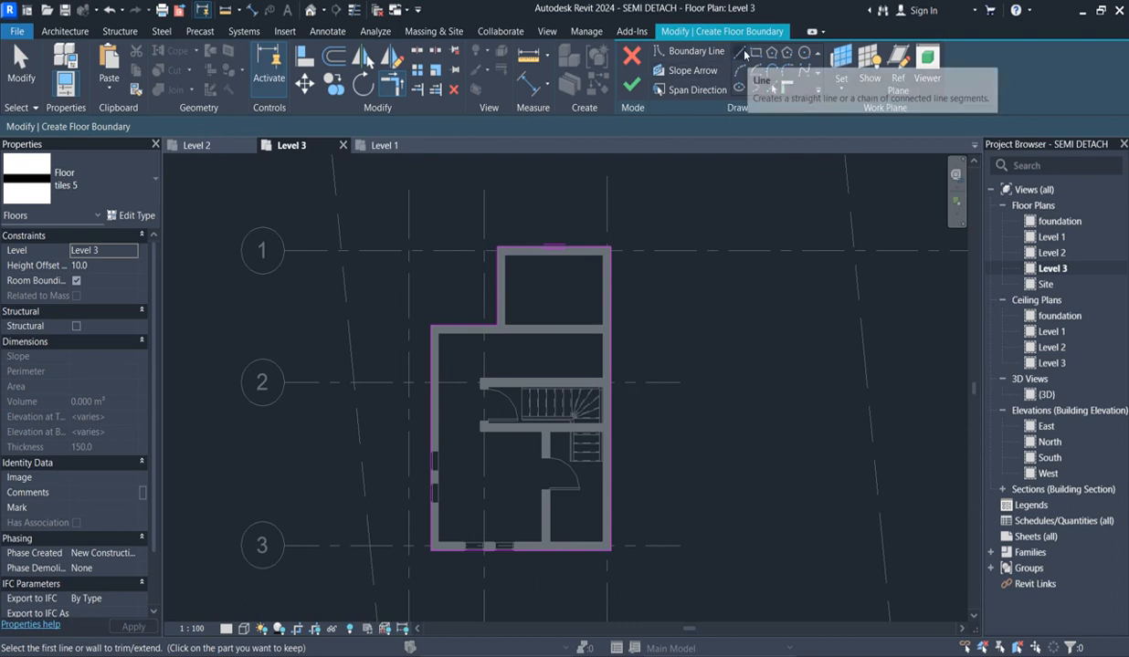
Pick boundary lines for the stair opening along the stair's west end and the inner faces of the surrounding north, south and east walls.
left_click(772, 87)
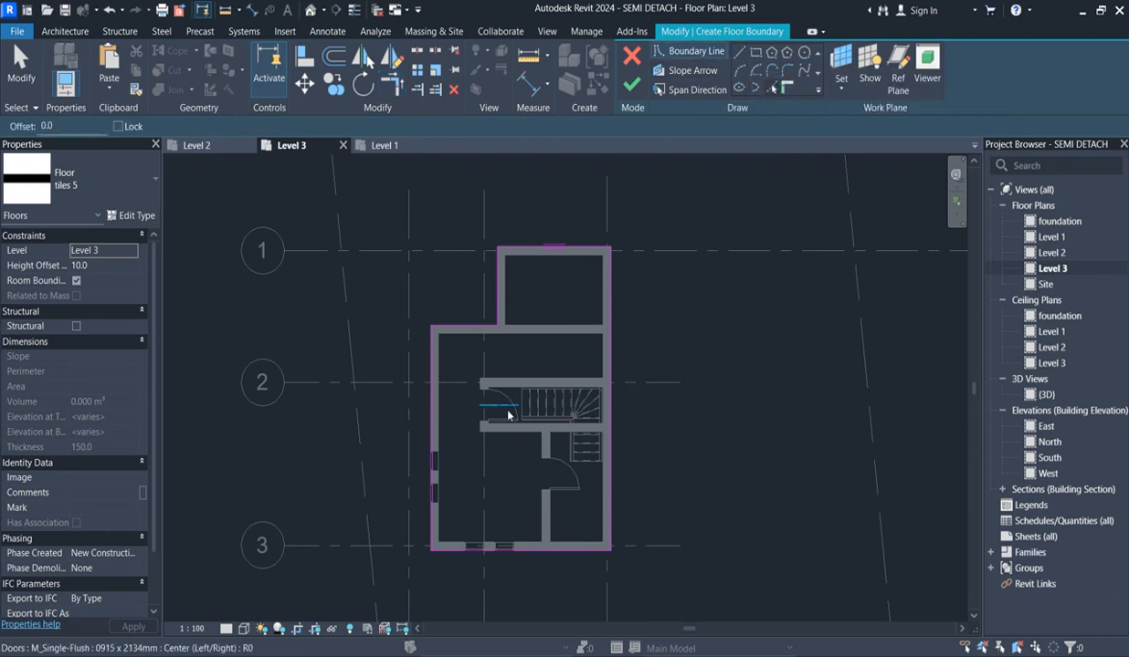
scroll(510, 397, "up", 3)
left_click(517, 371)
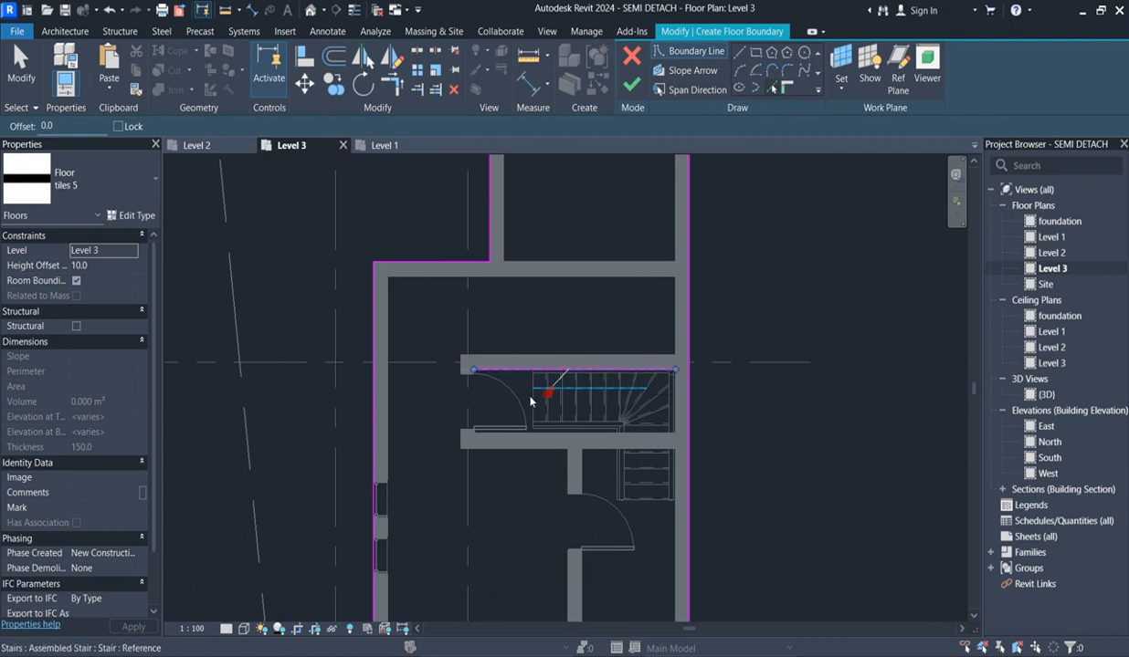
scroll(535, 398, "up", 2)
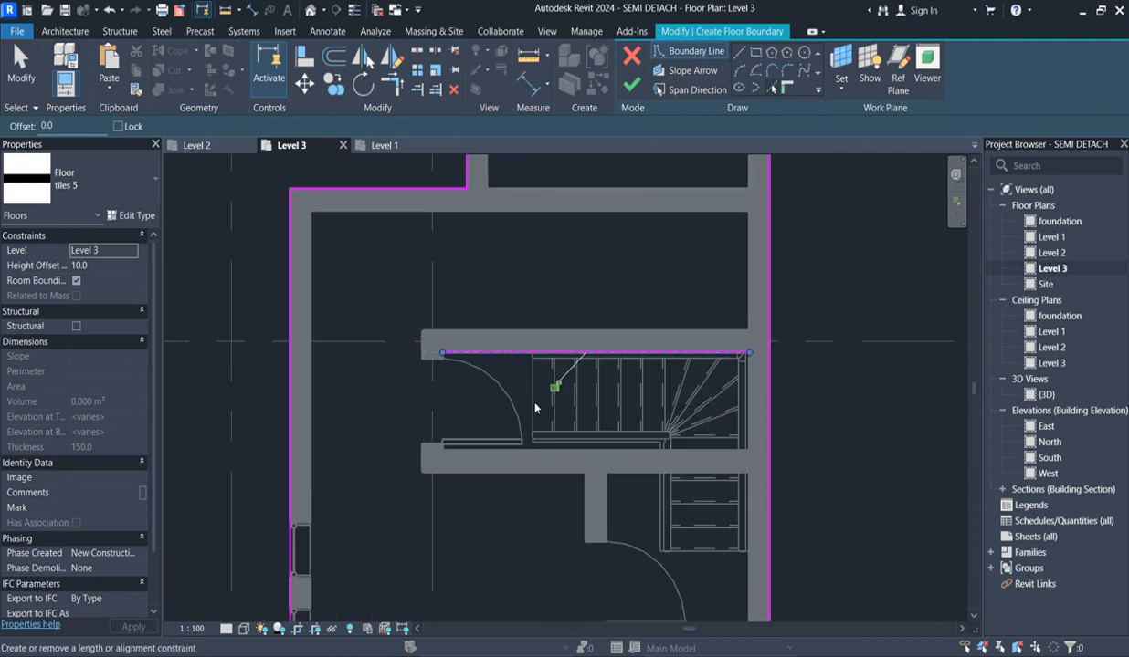
left_click(534, 399)
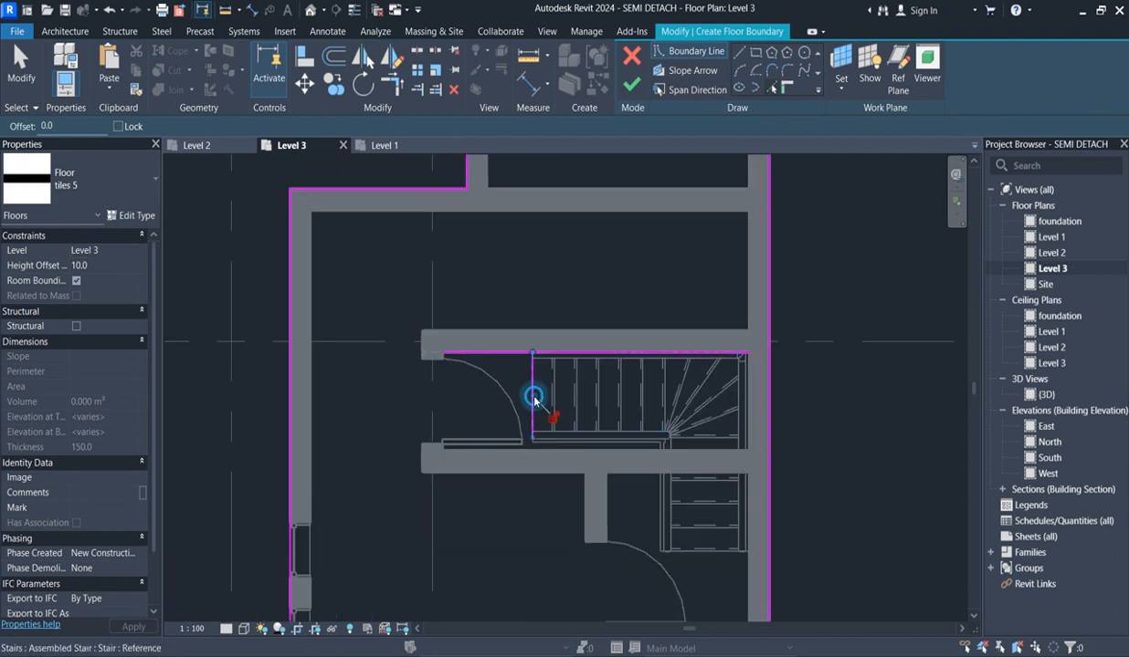
left_click(605, 454)
left_click(752, 419)
scroll(754, 411, "up", 2)
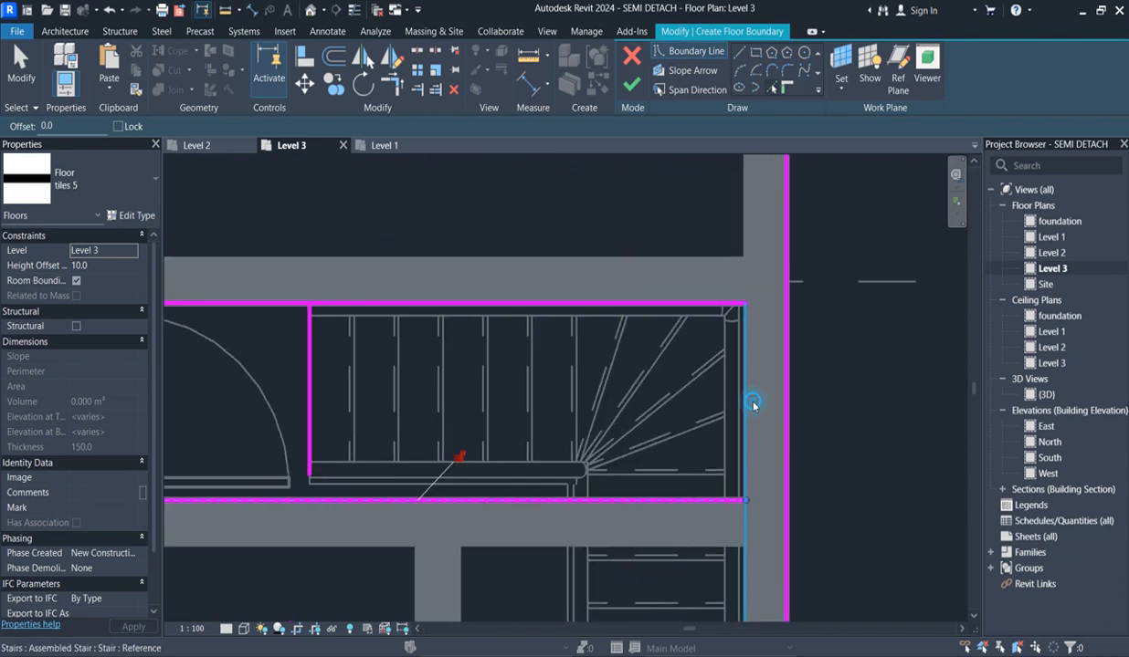
Trim the stair opening lines into a closed rectangle and finish the Level 3 floor.
scroll(754, 401, "down", 3)
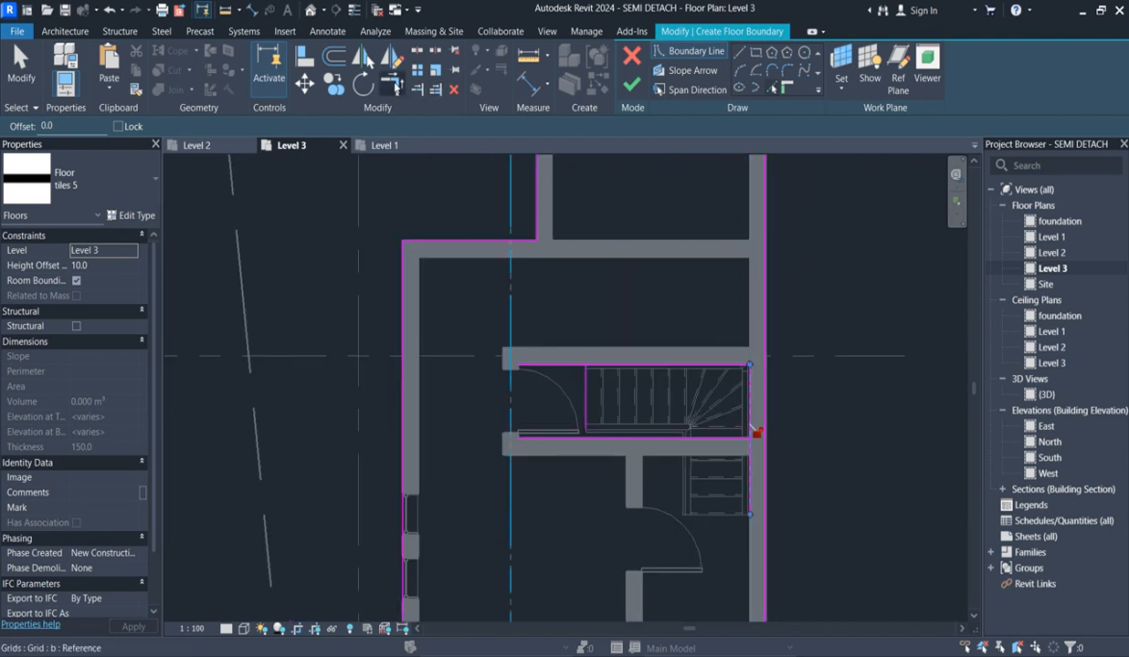
key("t")
key("r")
left_click(582, 388)
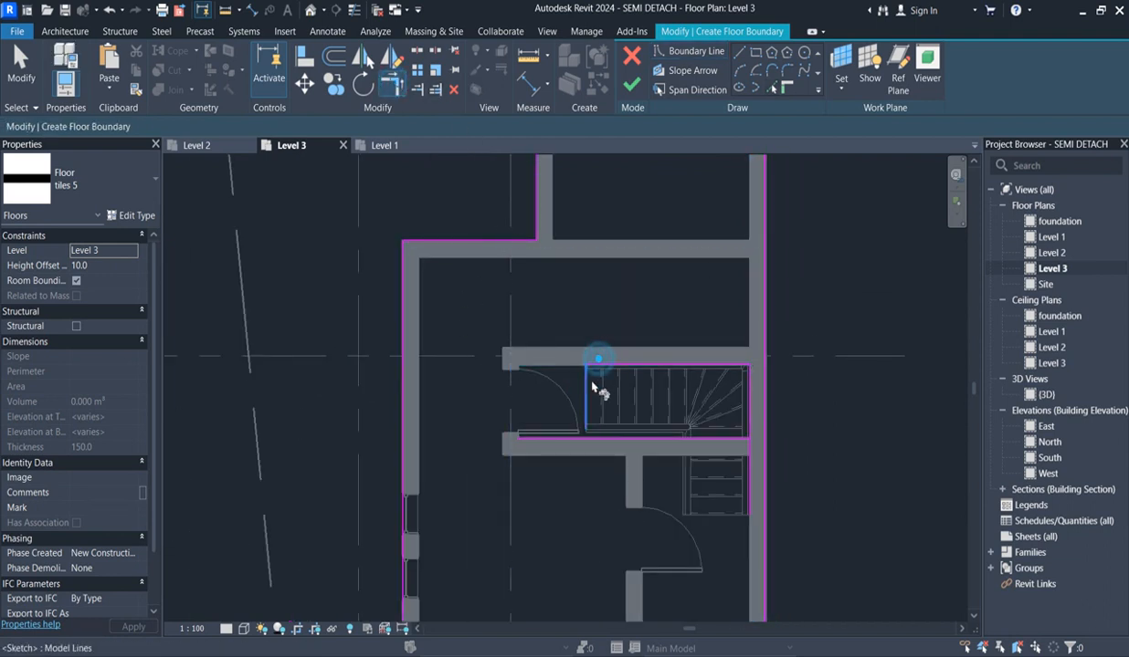
left_click(601, 445)
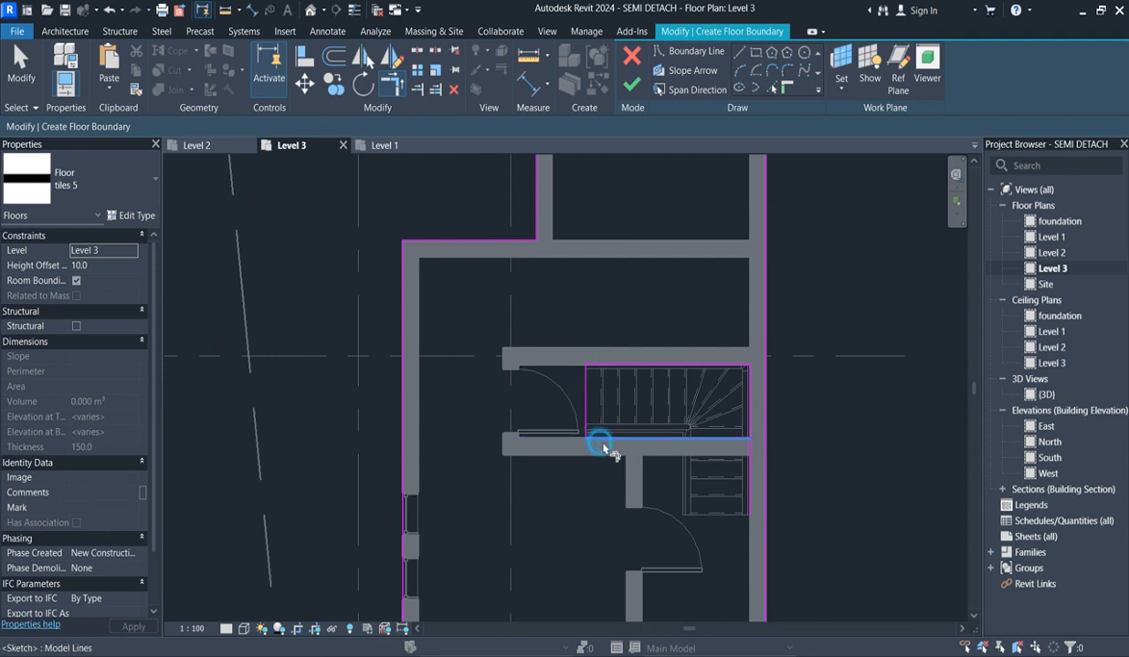
left_click(715, 445)
left_click(749, 432)
scroll(726, 466, "down", 1)
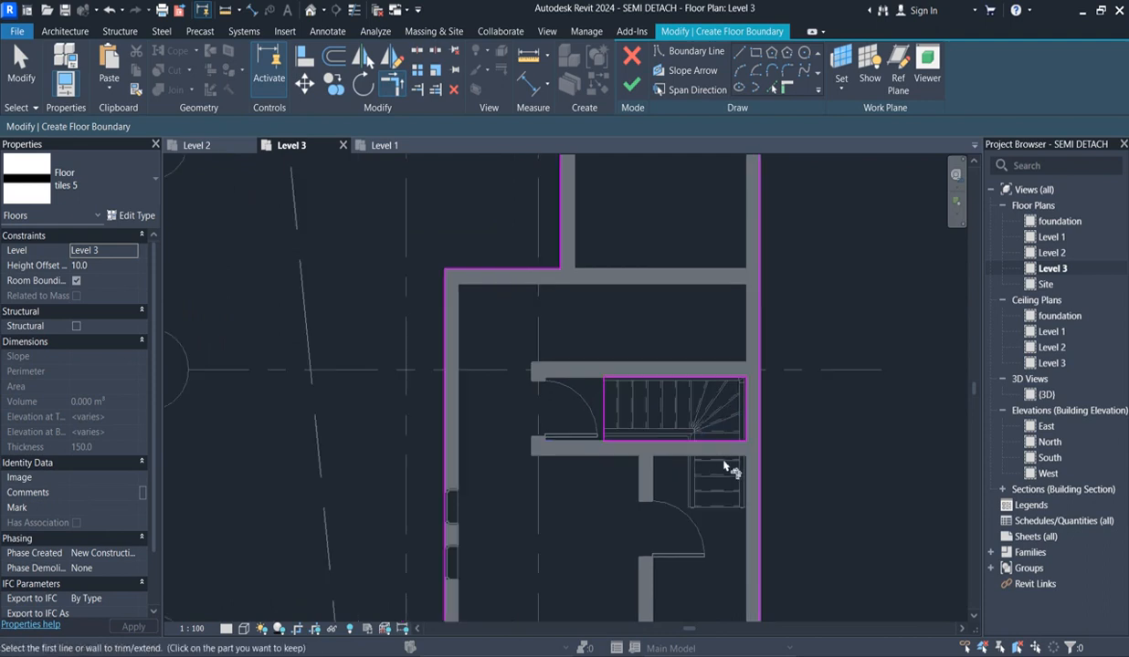
scroll(726, 466, "down", 2)
left_click(633, 90)
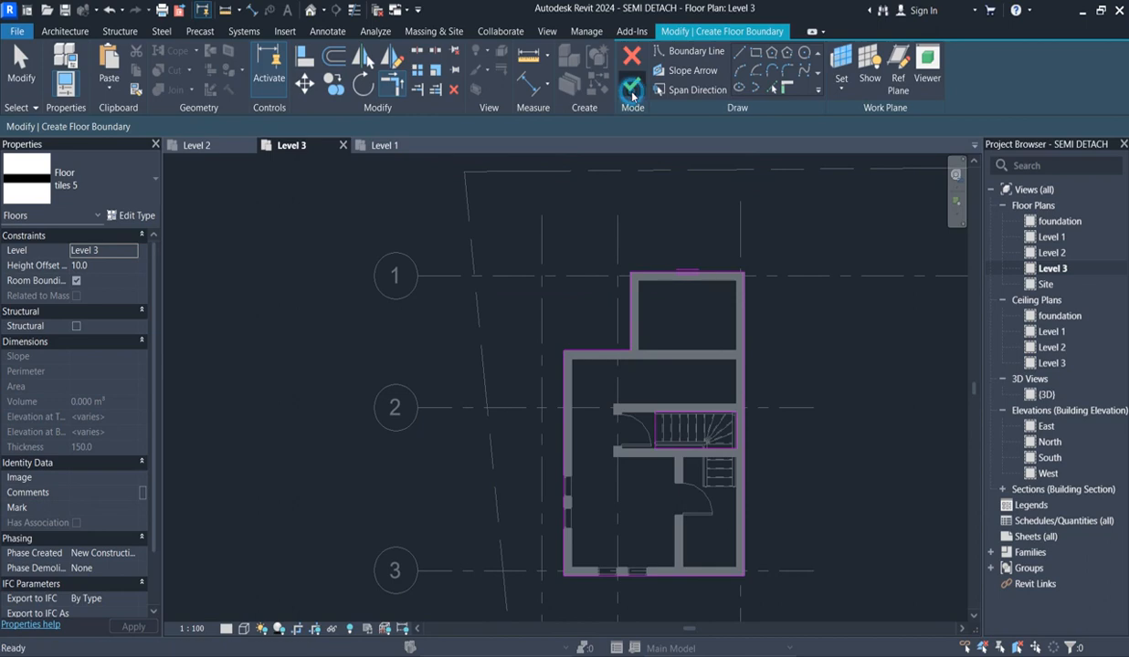
left_click(654, 516)
Align the north face of the wall south of the Level 3 stair with the stair's south edge reference line.
scroll(664, 517, "up", 5)
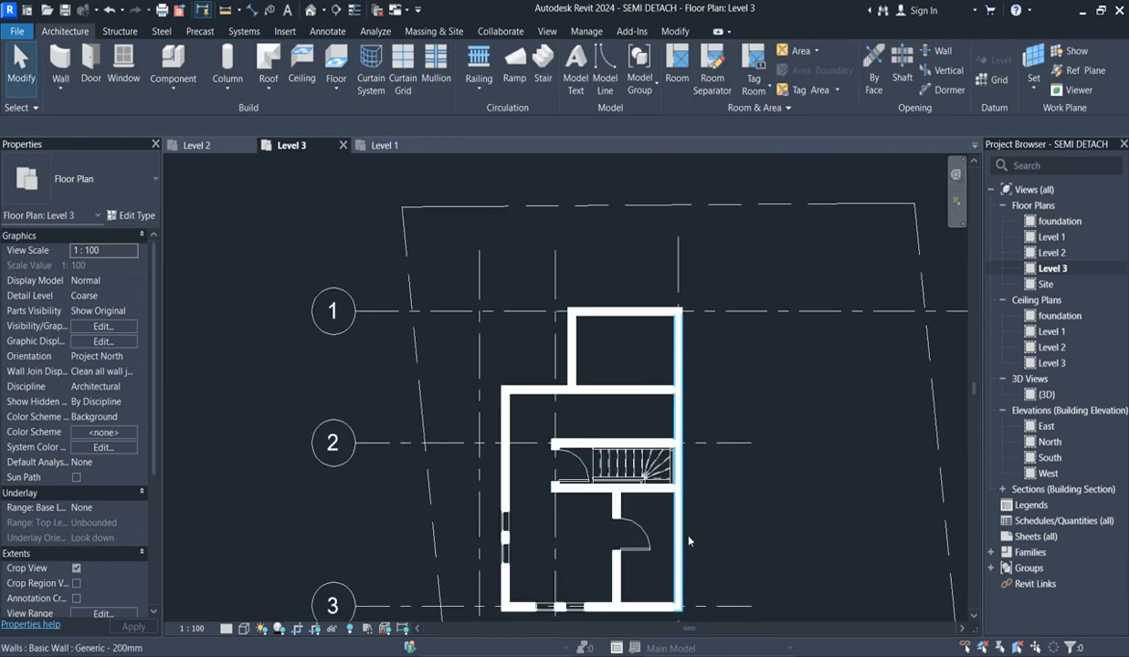
scroll(698, 390, "up", 1)
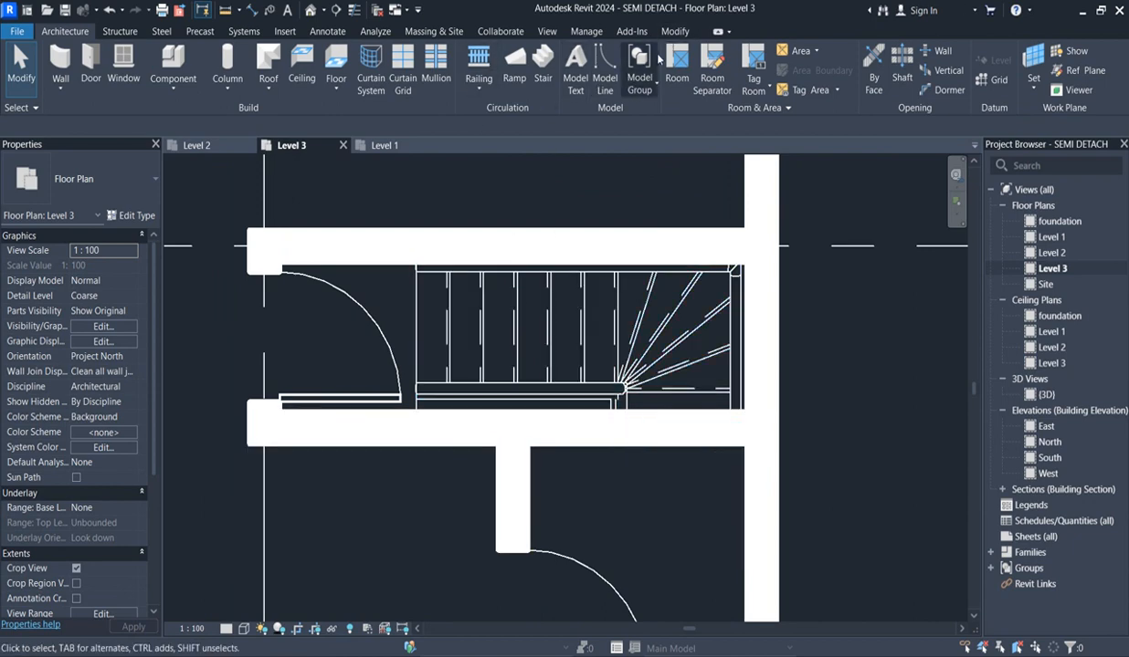
left_click(672, 31)
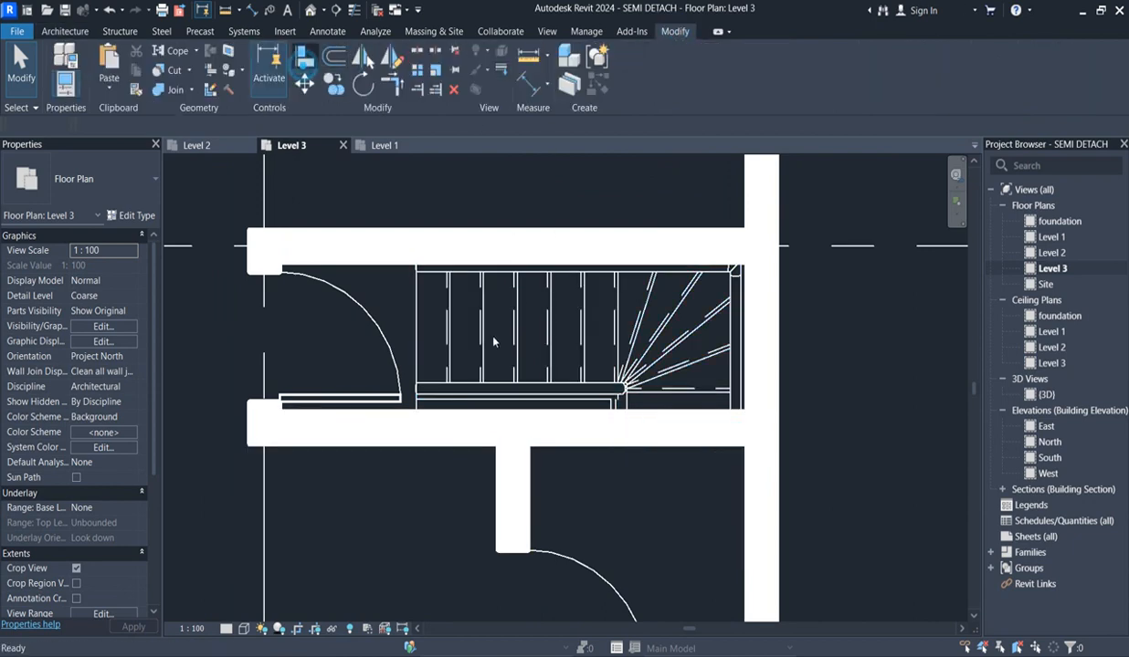
left_click(305, 59)
scroll(594, 397, "up", 1)
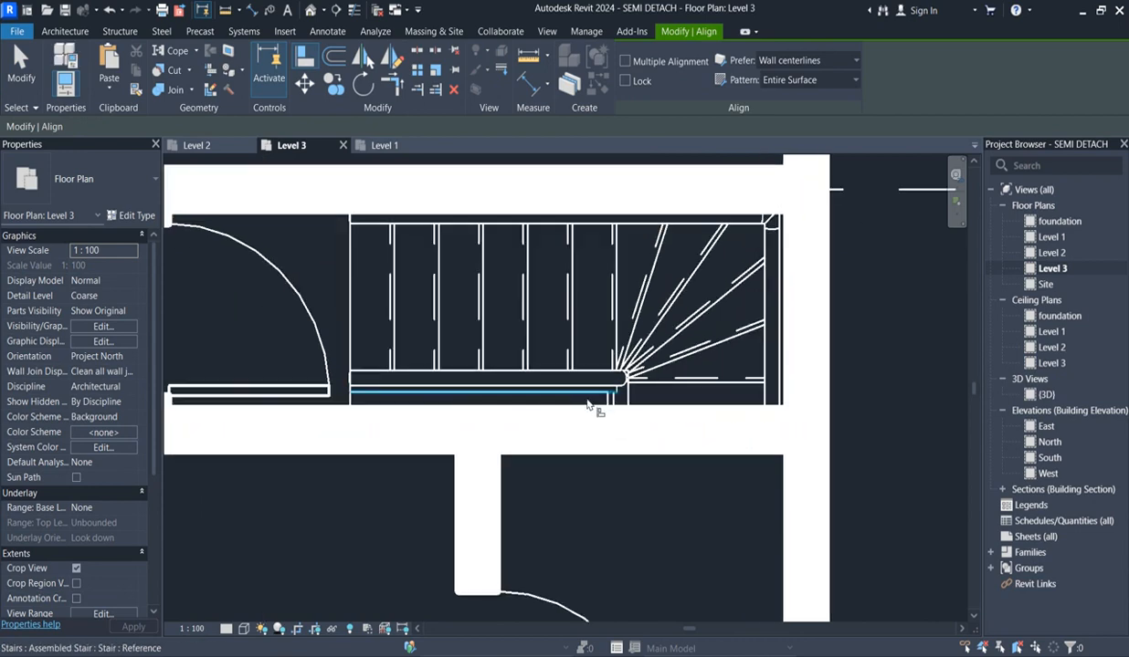
left_click(589, 402)
scroll(600, 428, "down", 2)
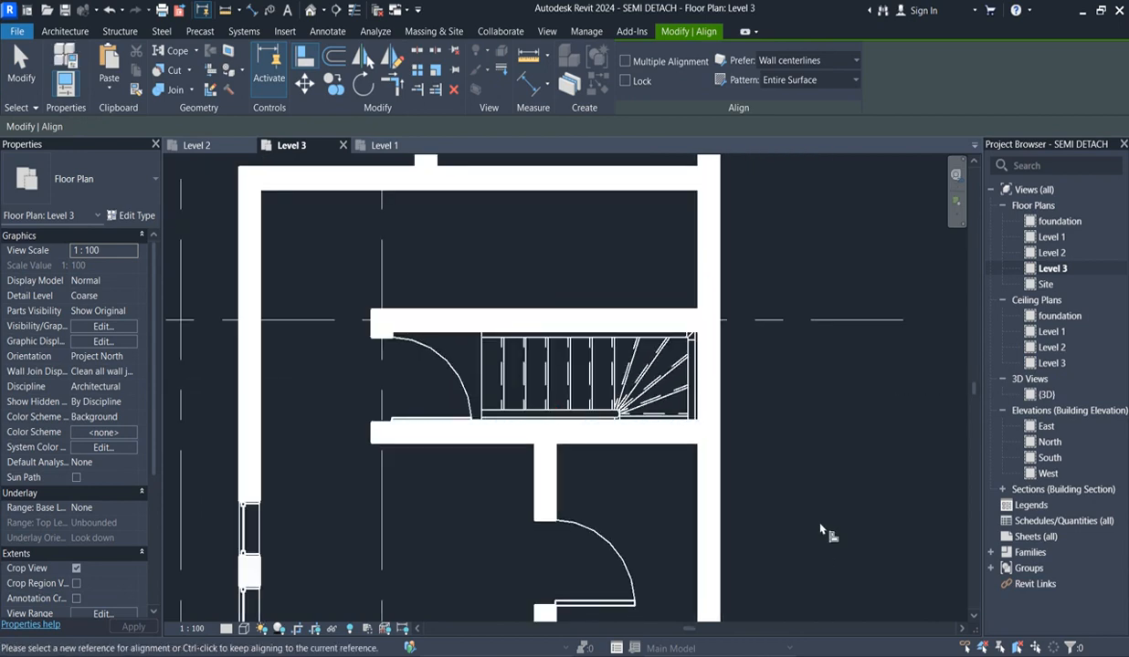
key("Escape")
key("Escape")
Examine the door at the stair's west end and the surrounding room layout on Level 3.
scroll(766, 438, "down", 3)
scroll(594, 433, "up", 2)
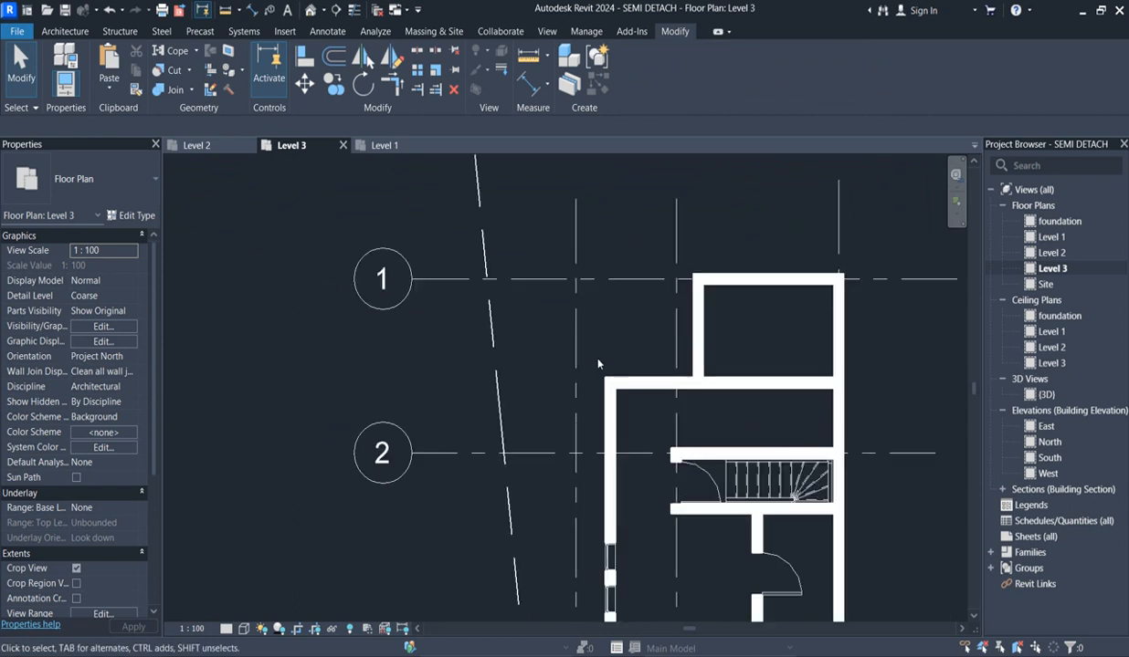
scroll(712, 493, "up", 2)
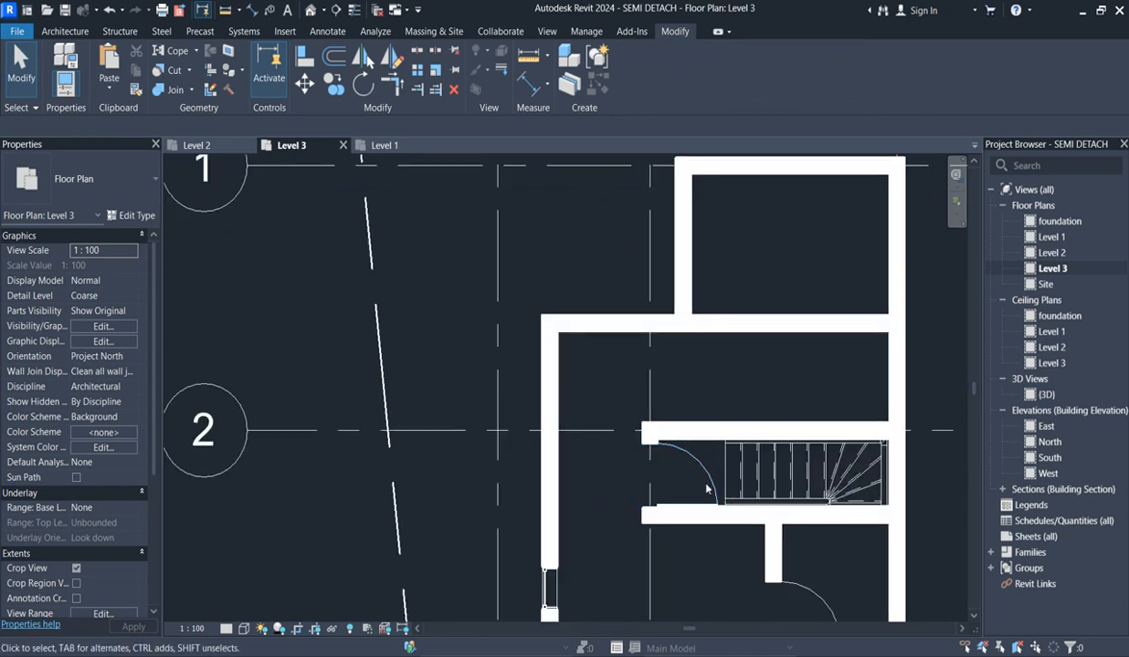
left_click(709, 480)
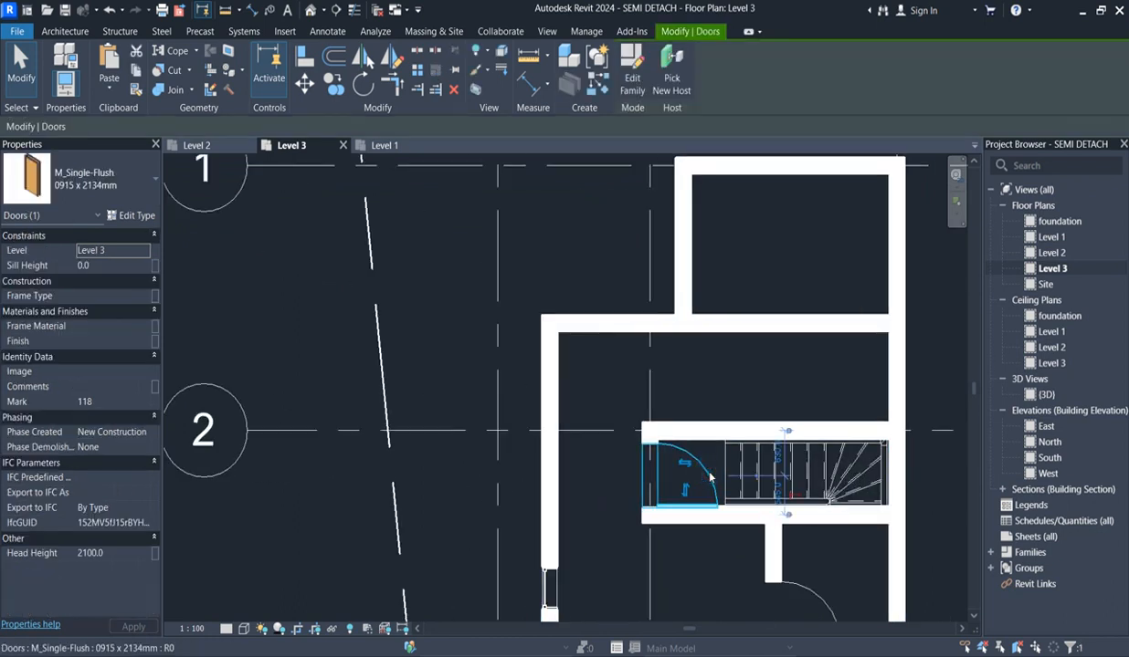
scroll(709, 476, "down", 3)
scroll(675, 539, "up", 2)
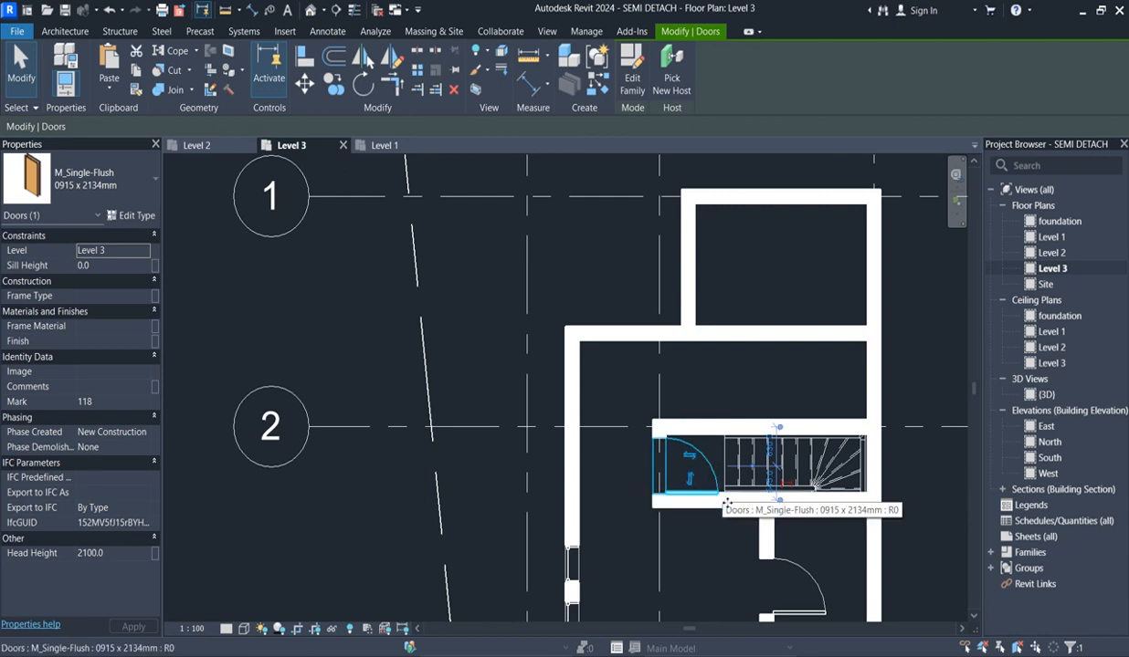
scroll(671, 428, "down", 3)
scroll(683, 434, "up", 2)
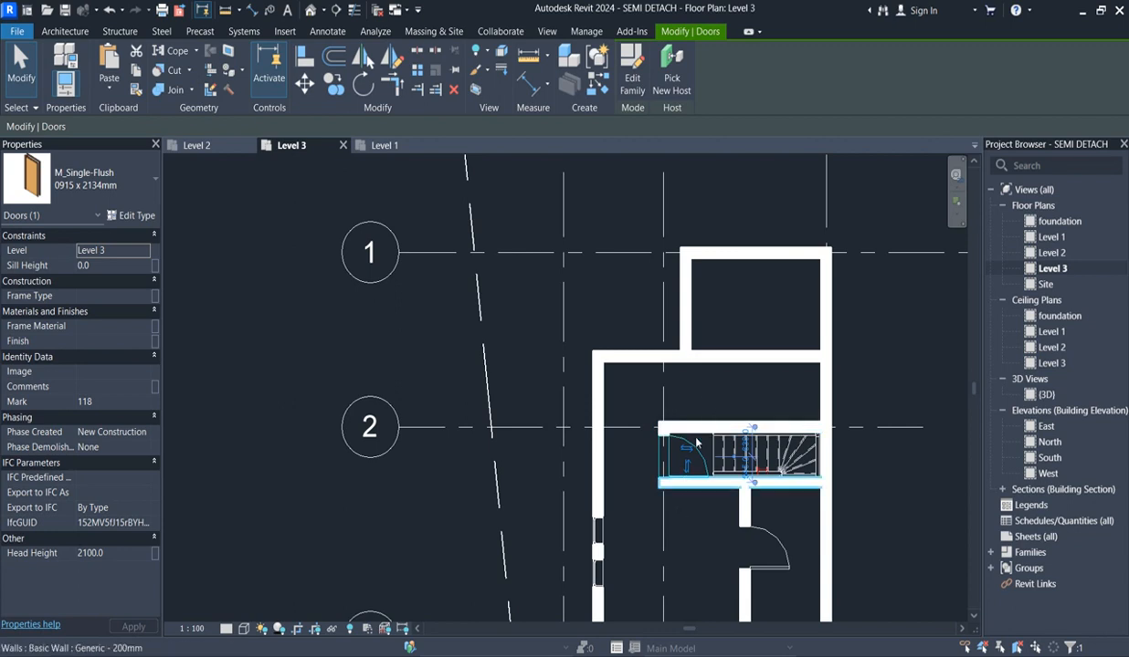
scroll(669, 537, "down", 2)
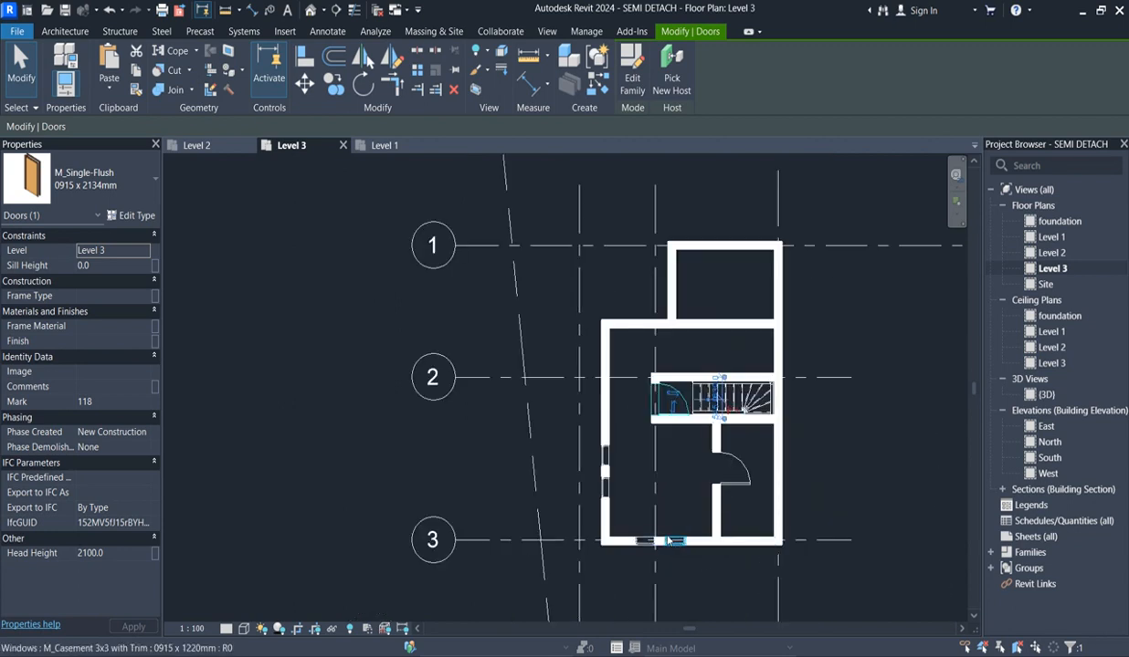
scroll(553, 356, "down", 2)
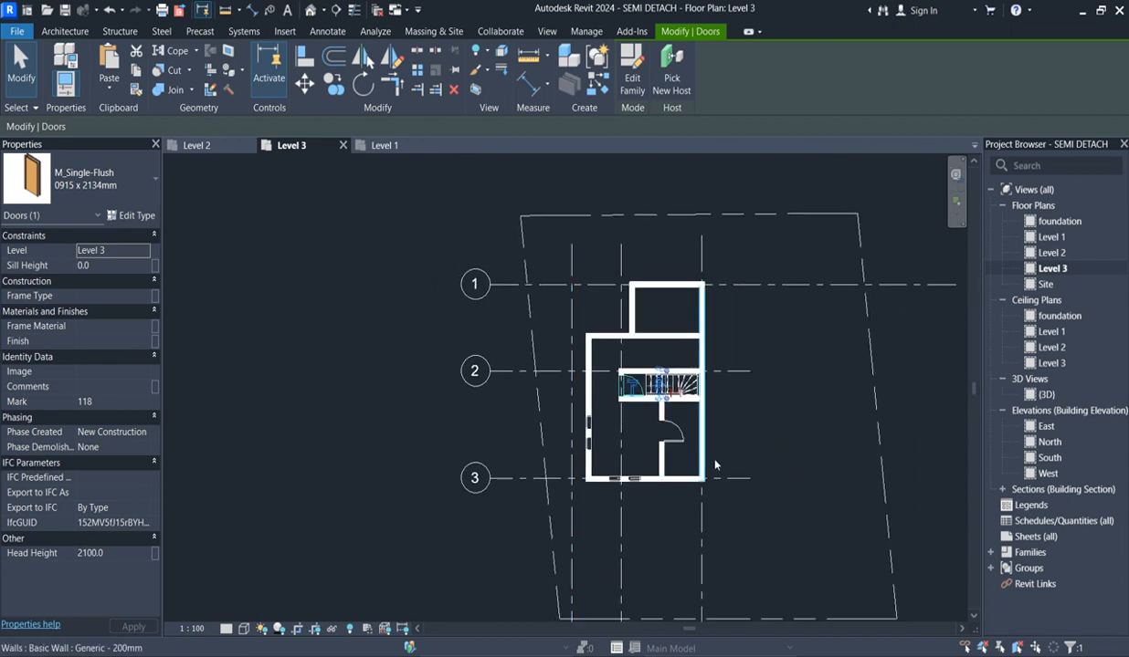
scroll(712, 336, "up", 2)
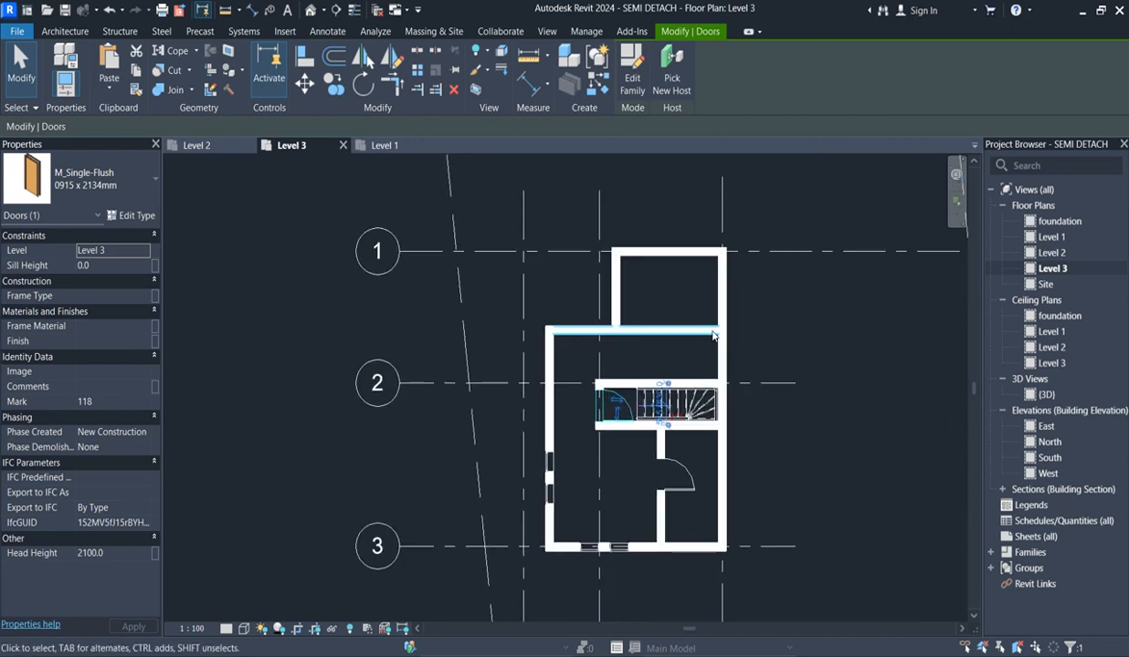
Place a similar M_Single-Flush 0915 x 2134mm door in the north room's south wall, about 600 mm from its west wall.
left_click(649, 347)
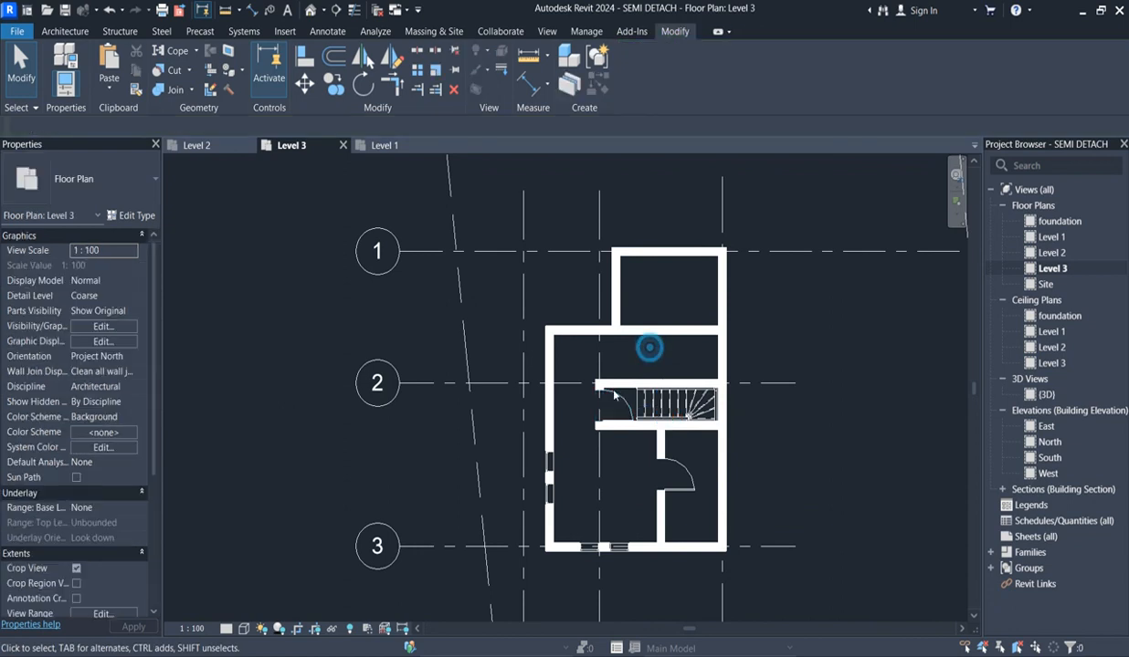
left_click(614, 396)
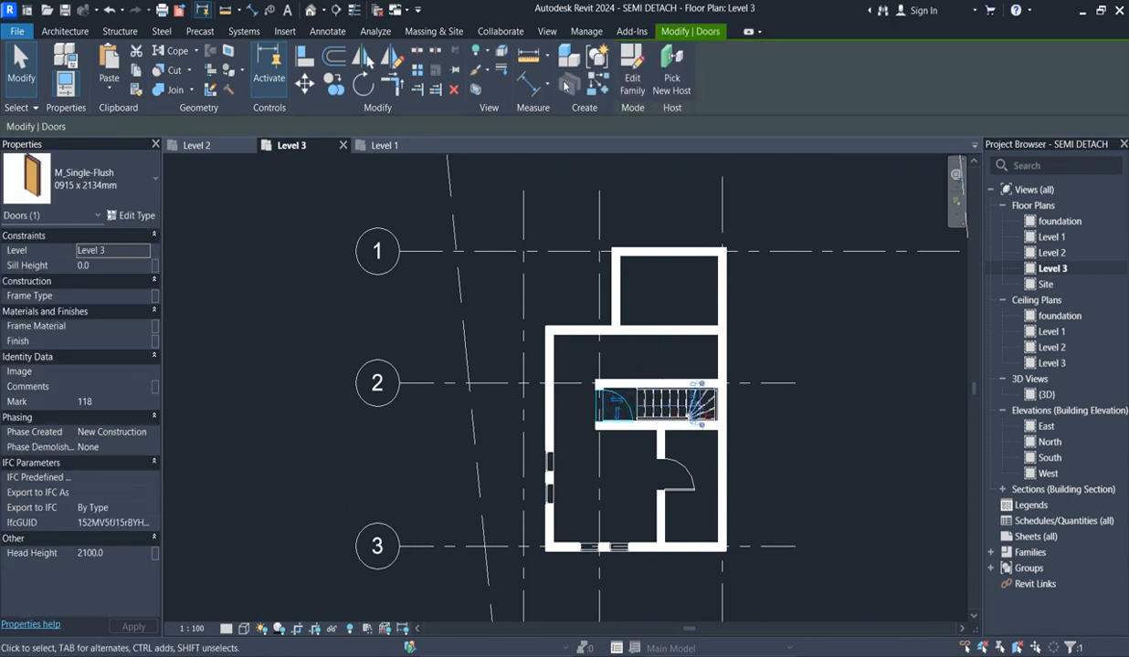
left_click(566, 84)
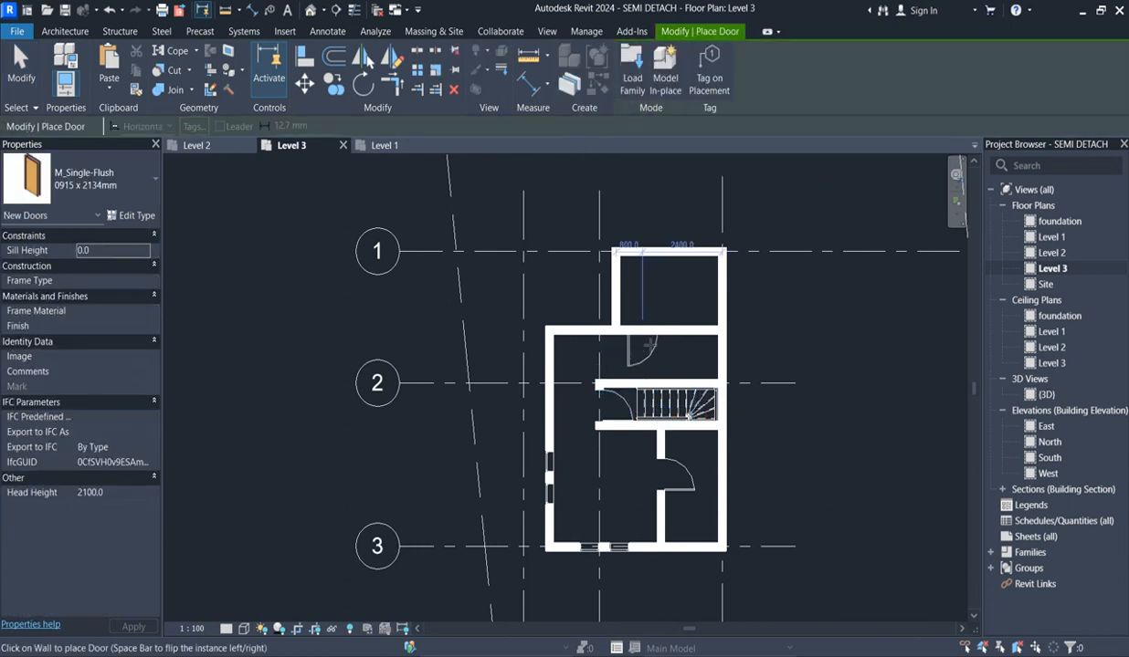
scroll(649, 344, "up", 1)
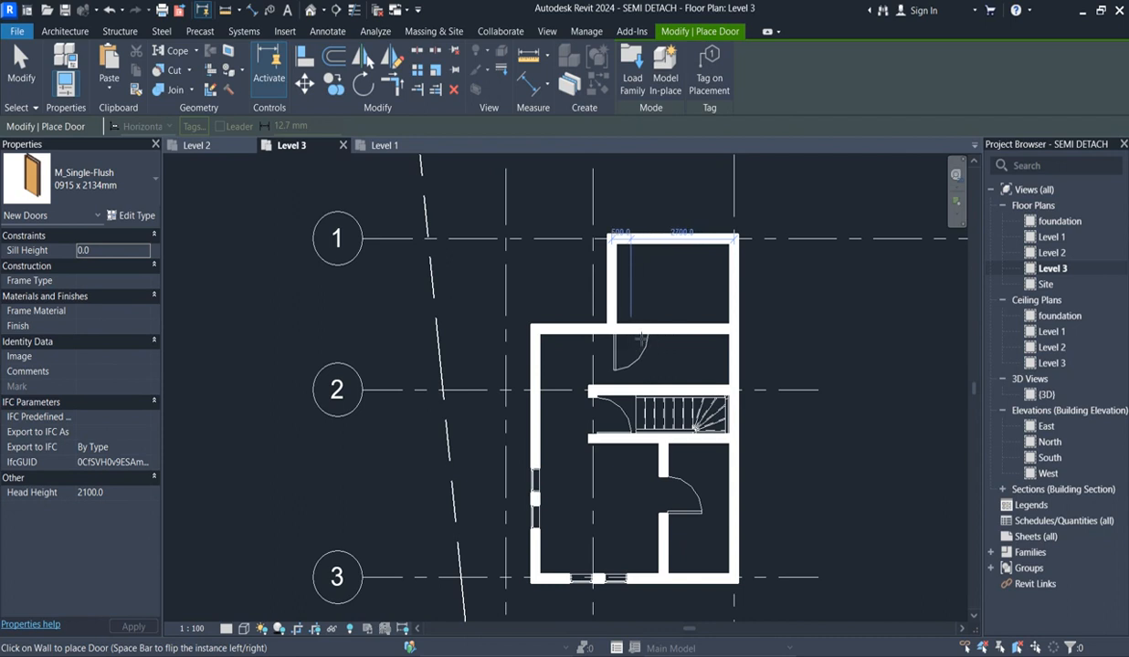
right_click(679, 285)
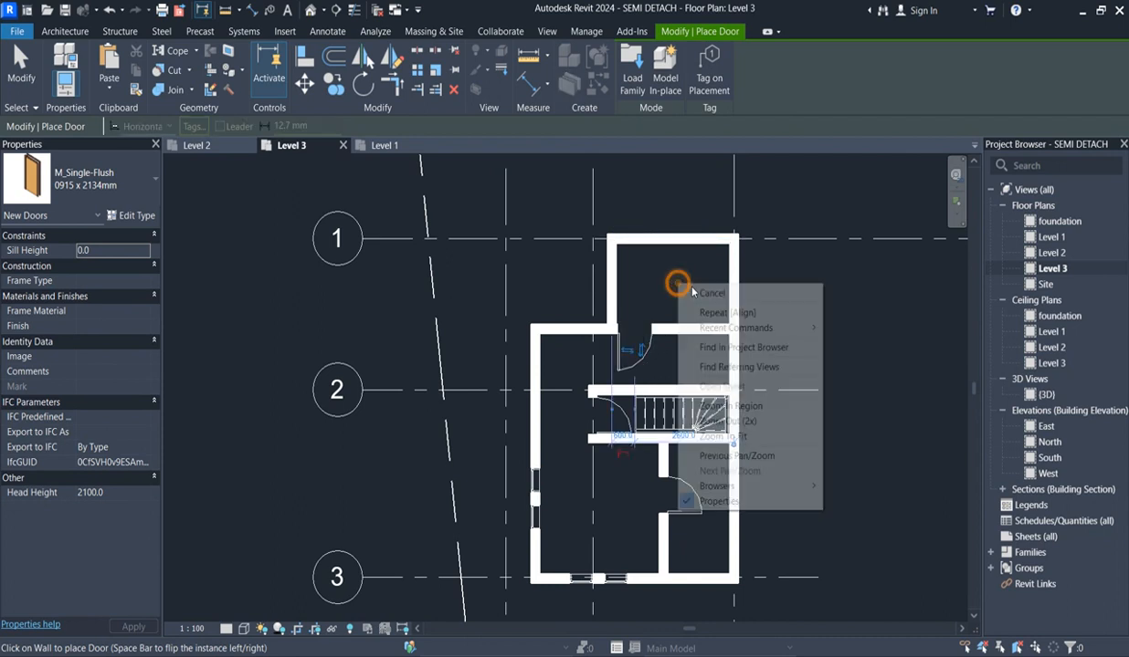
left_click(706, 293)
right_click(671, 299)
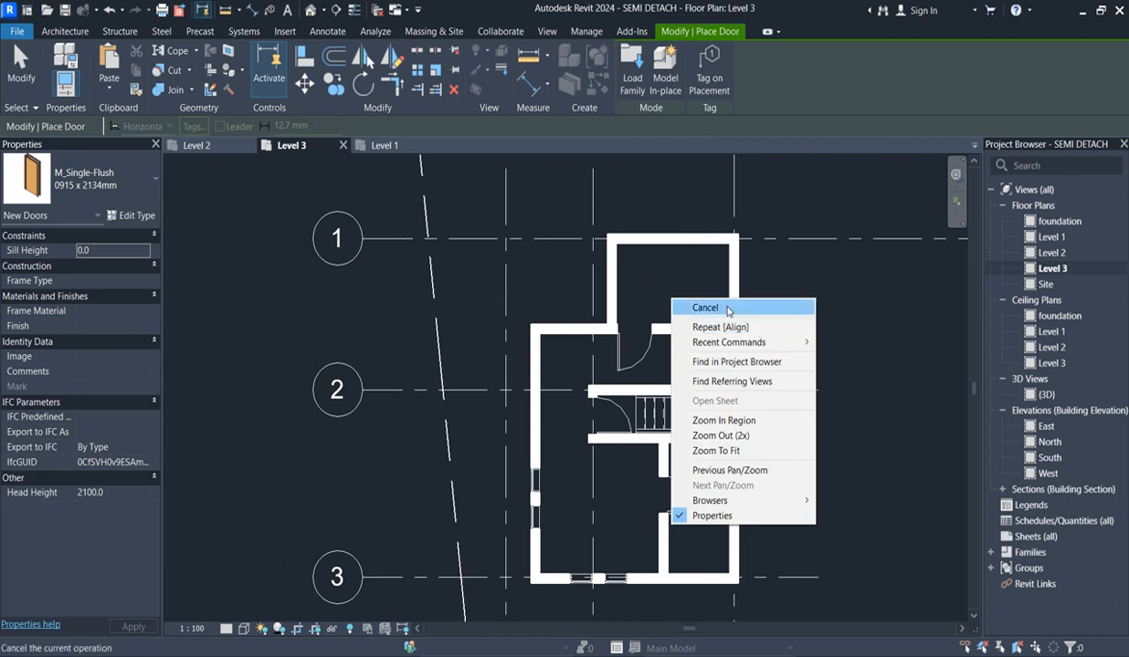
left_click(728, 311)
scroll(629, 345, "up", 2)
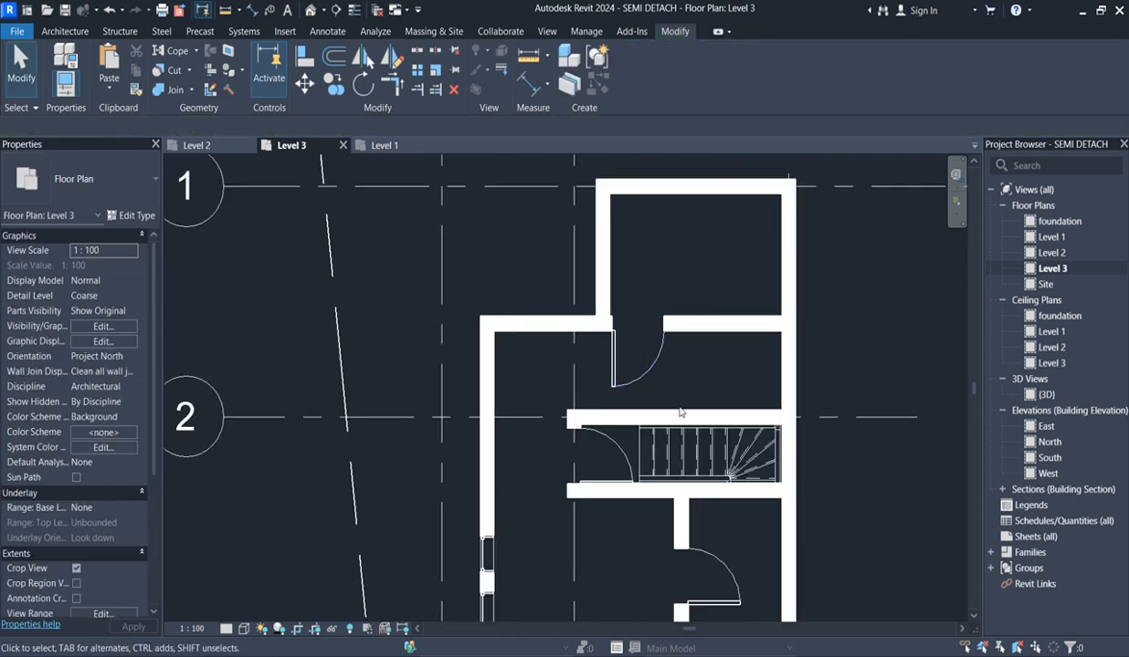
Review the Level 1 and Level 2 floor plans, looking at the room layouts and doors around the stairs.
scroll(679, 412, "down", 2)
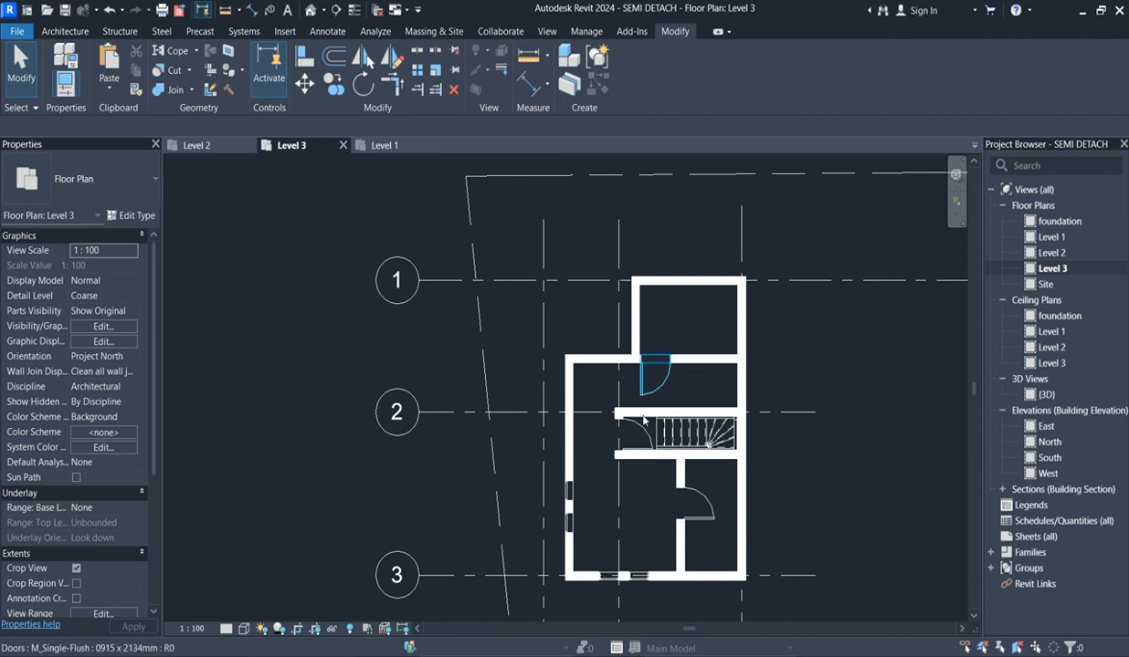
scroll(639, 461, "up", 1)
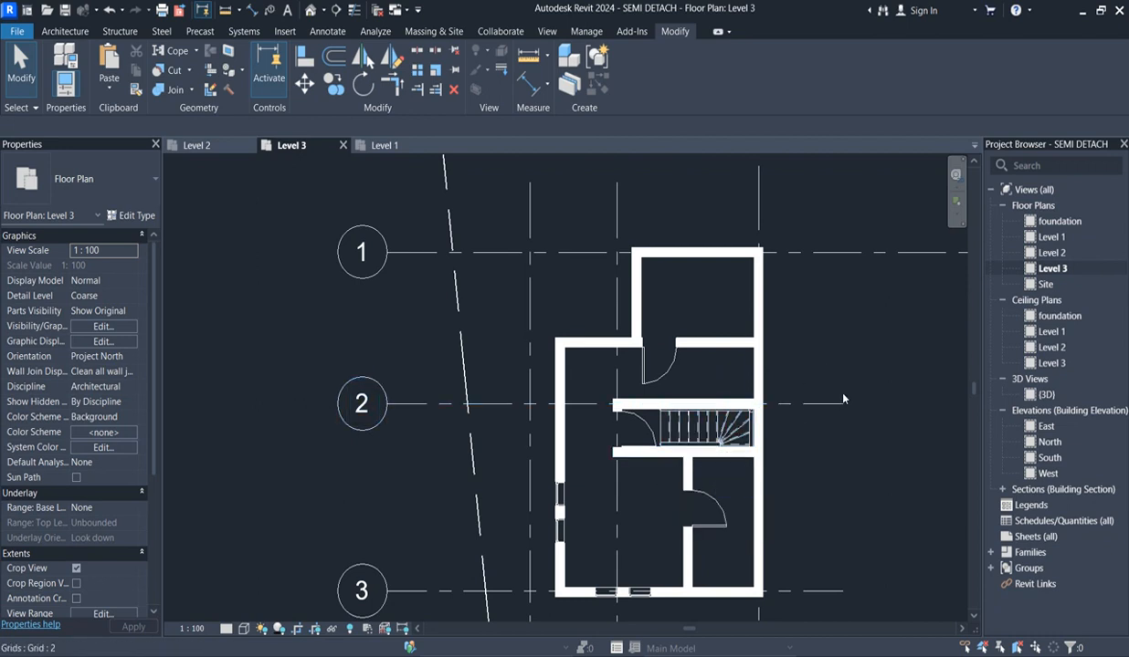
double_click(1049, 237)
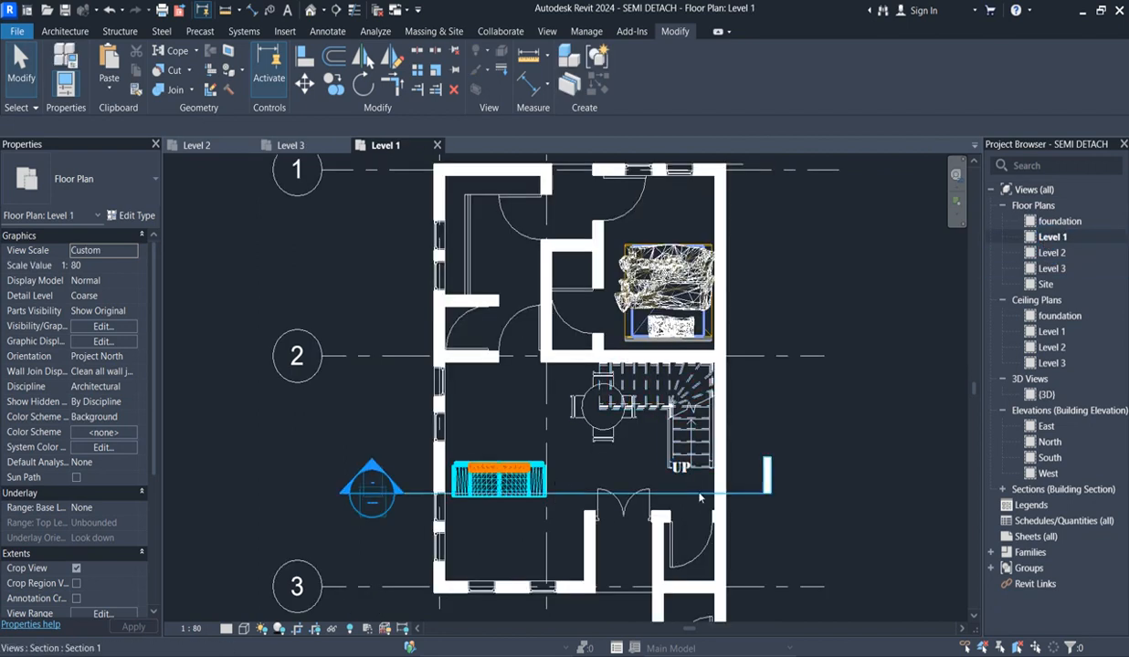
left_click(509, 484)
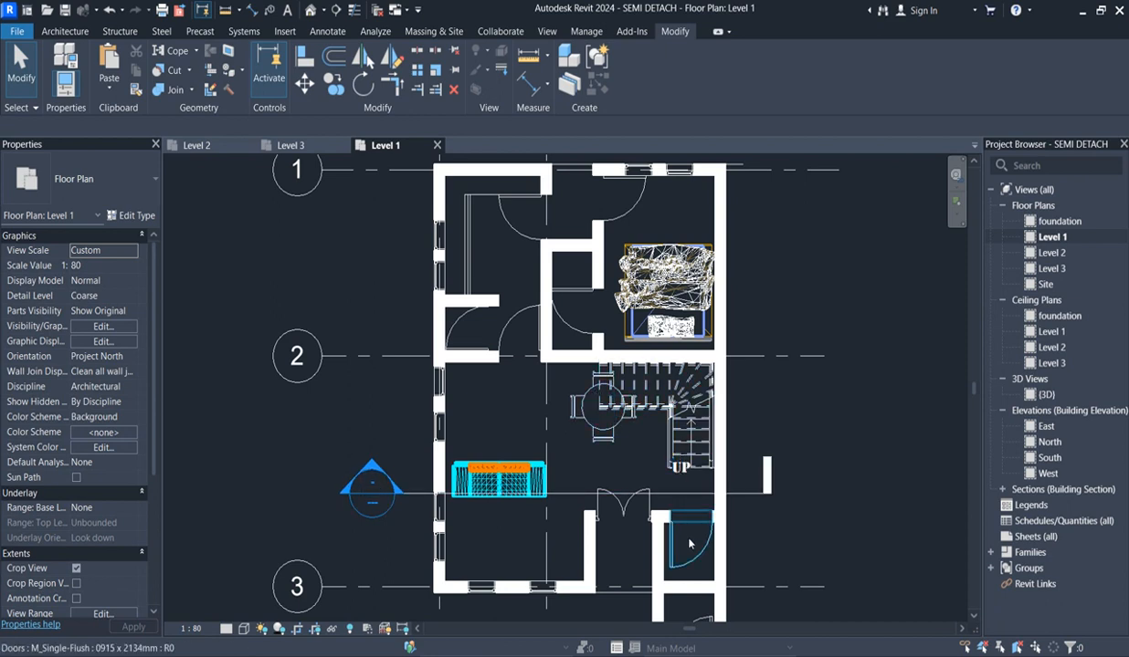
double_click(1050, 253)
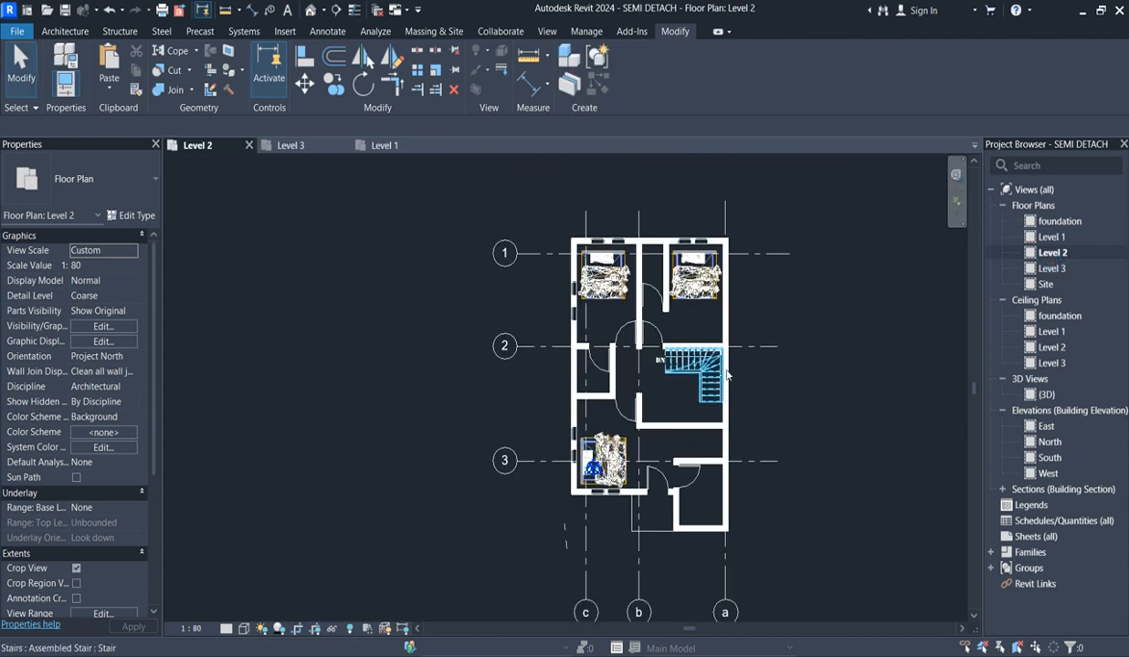
scroll(726, 374, "up", 4)
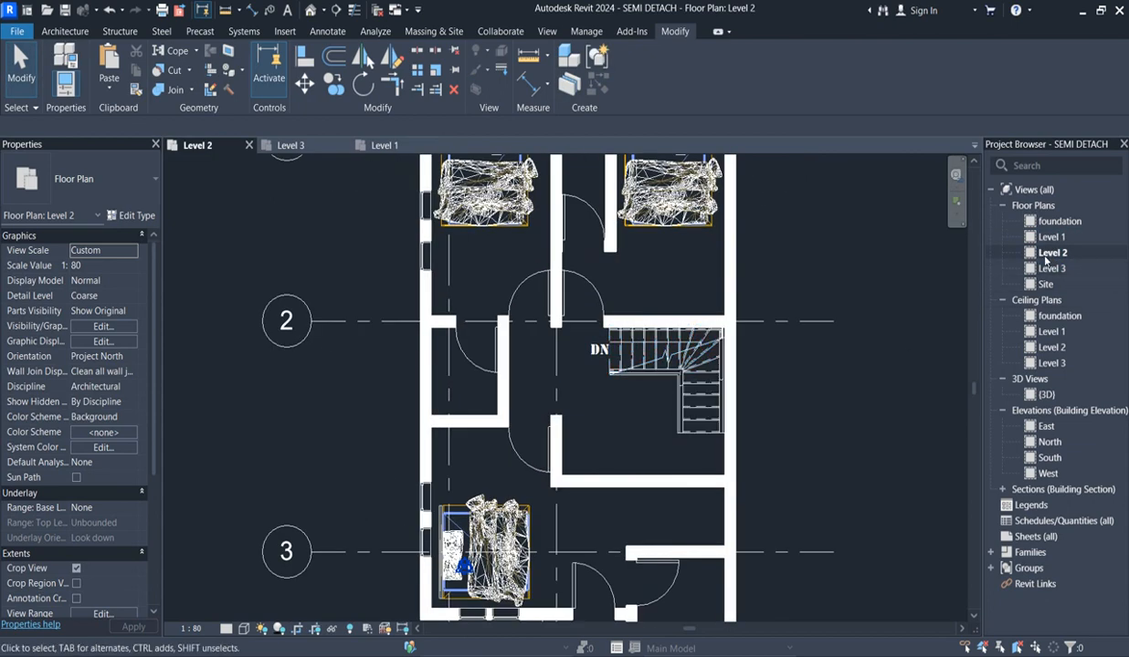
Return to the Level 3 floor plan and examine the stair, its enclosing walls and the room doors.
double_click(1050, 268)
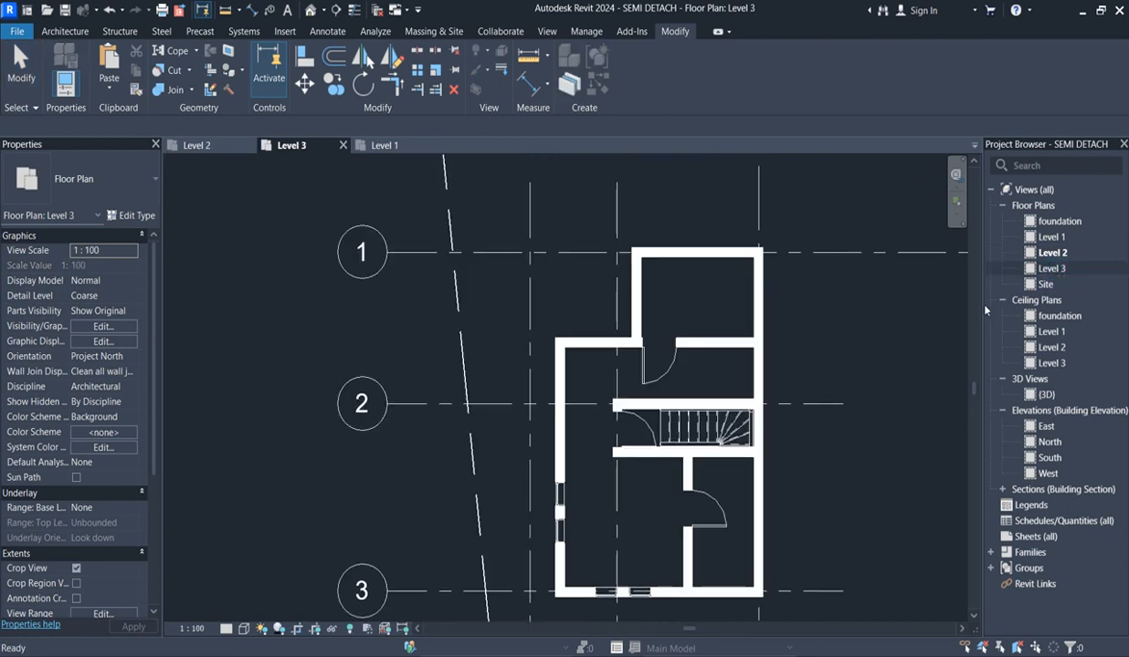
scroll(714, 451, "up", 2)
scroll(709, 422, "up", 3)
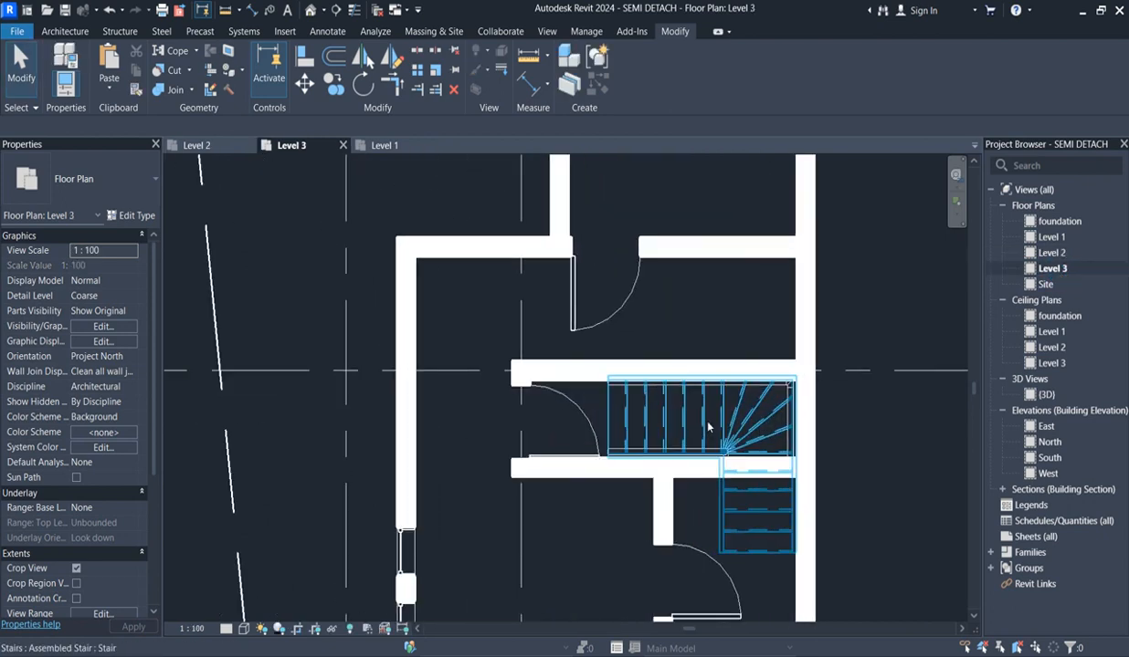
scroll(612, 405, "down", 4)
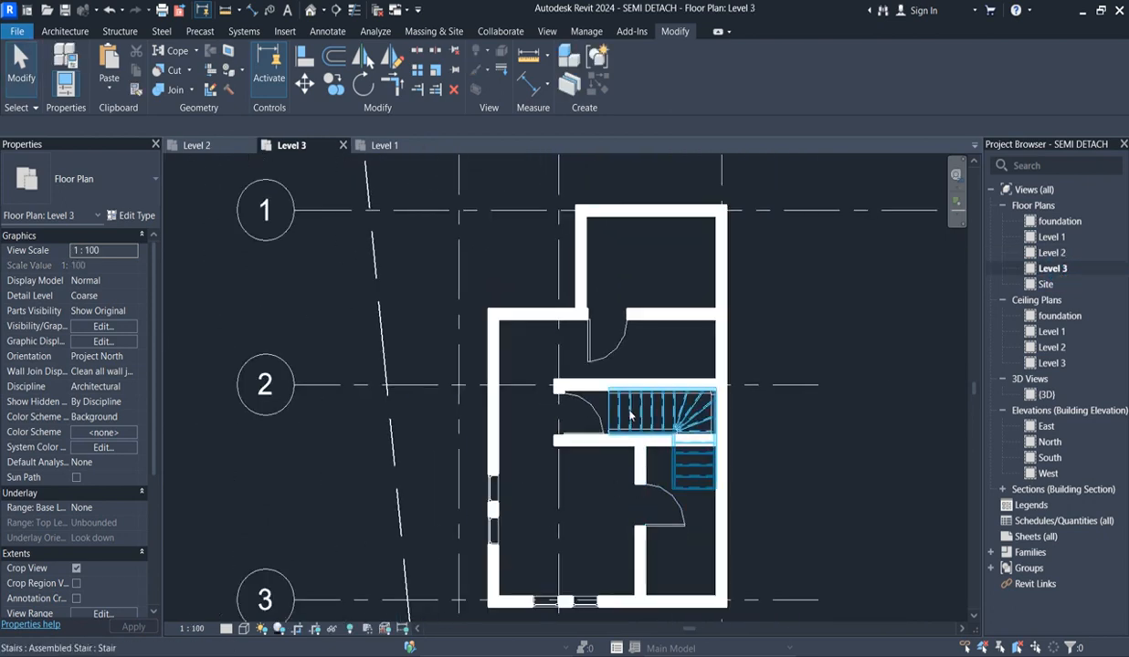
scroll(594, 422, "up", 2)
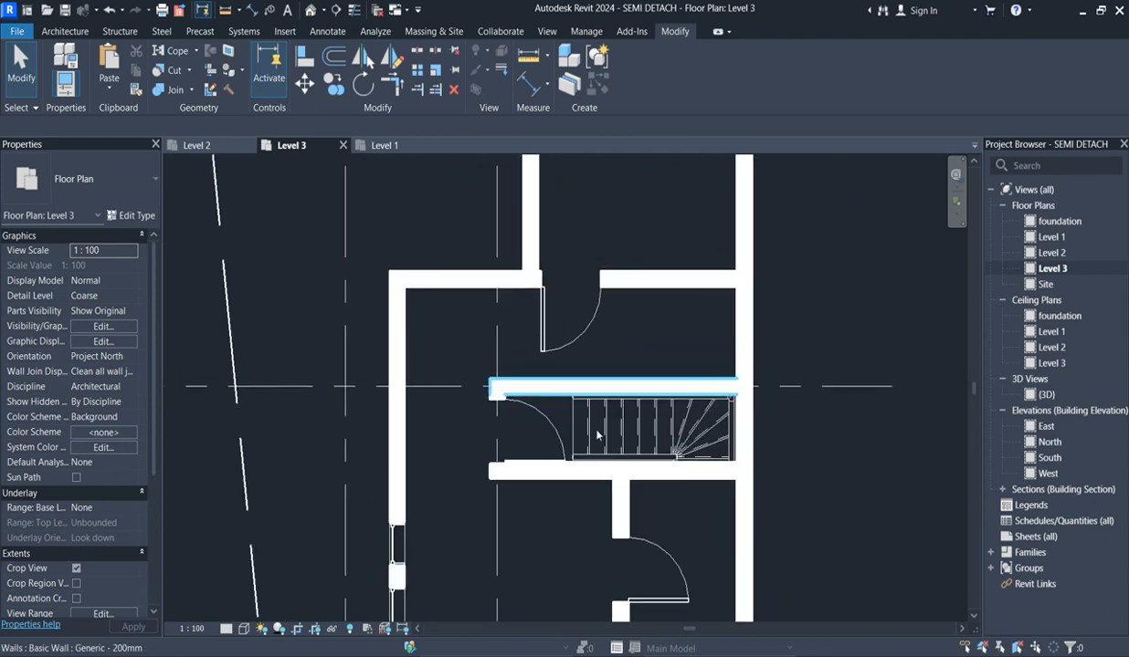
scroll(546, 421, "down", 3)
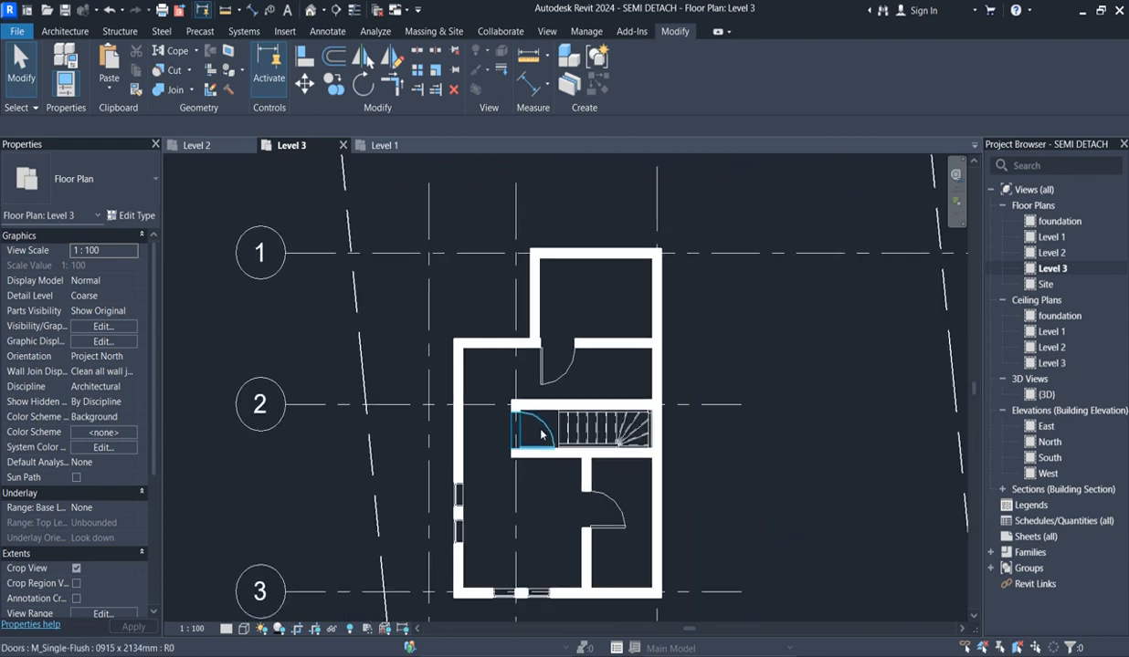
scroll(542, 435, "down", 1)
scroll(538, 443, "up", 3)
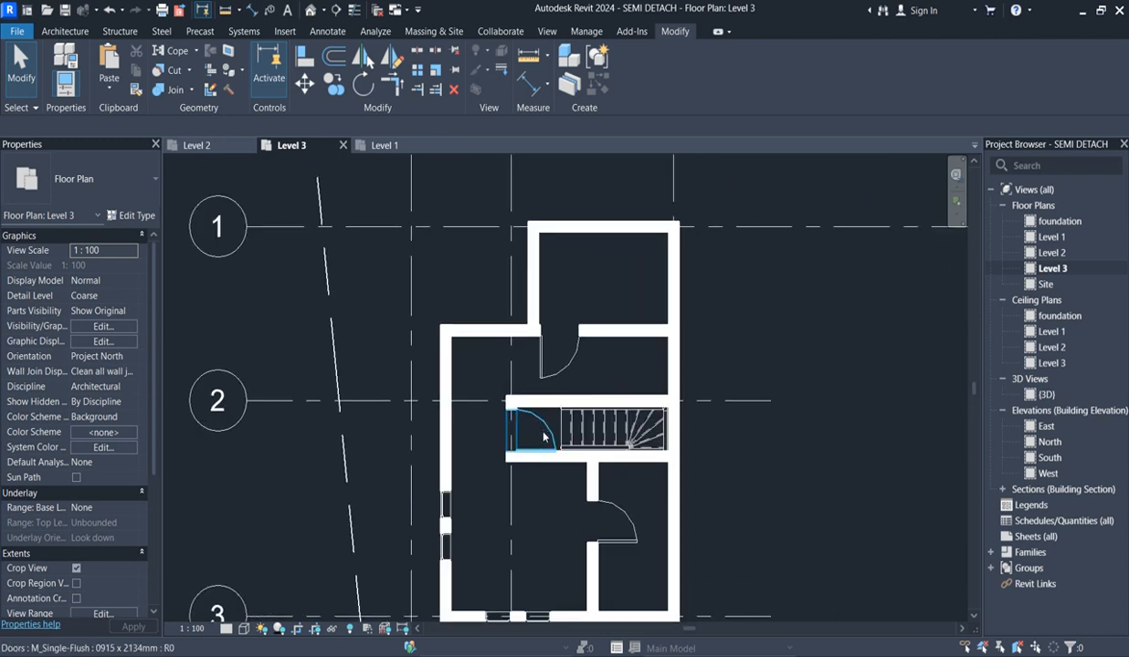
scroll(544, 429, "down", 2)
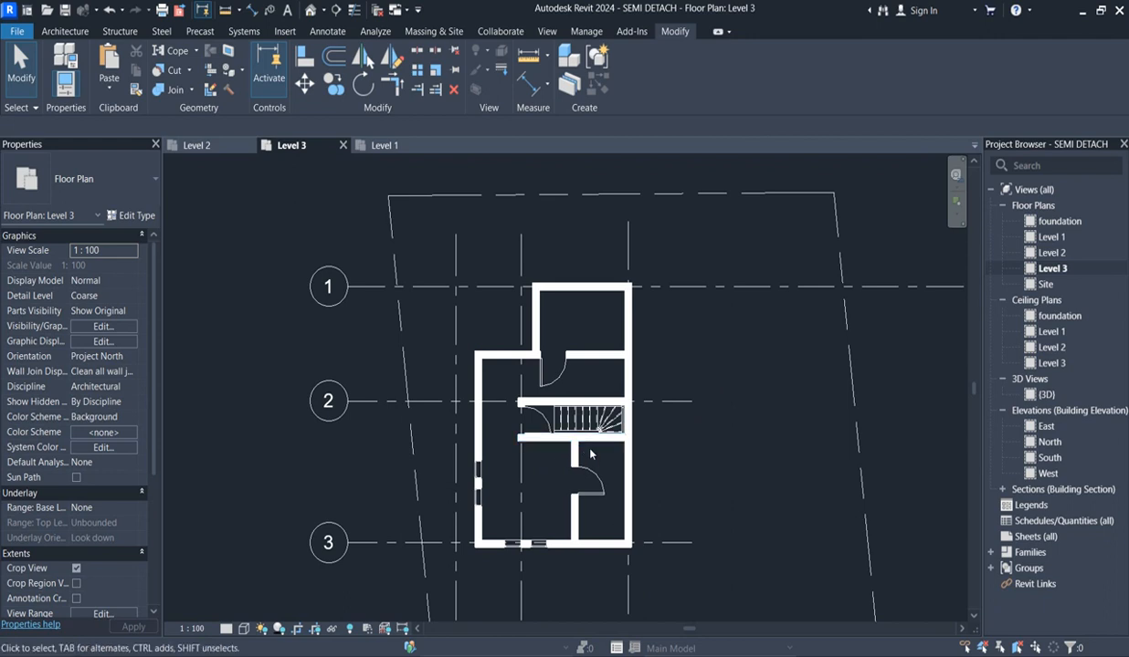
scroll(590, 454, "up", 1)
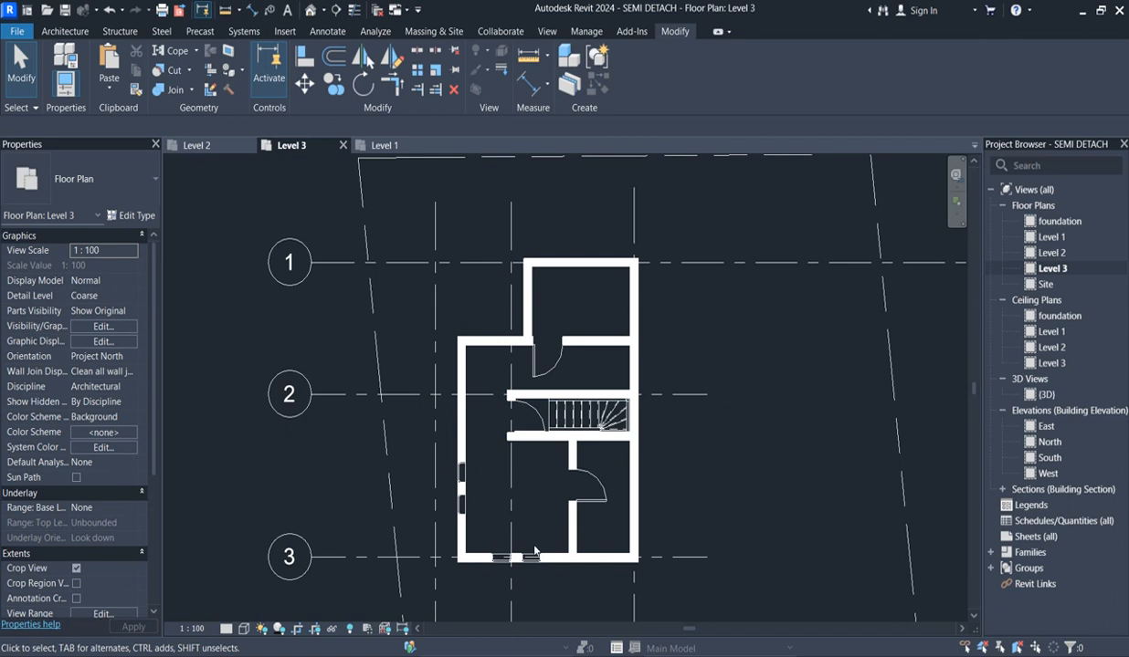
Move the southeast room's door along its wall to about 900 mm from the south wall on Level 3.
left_click(590, 498)
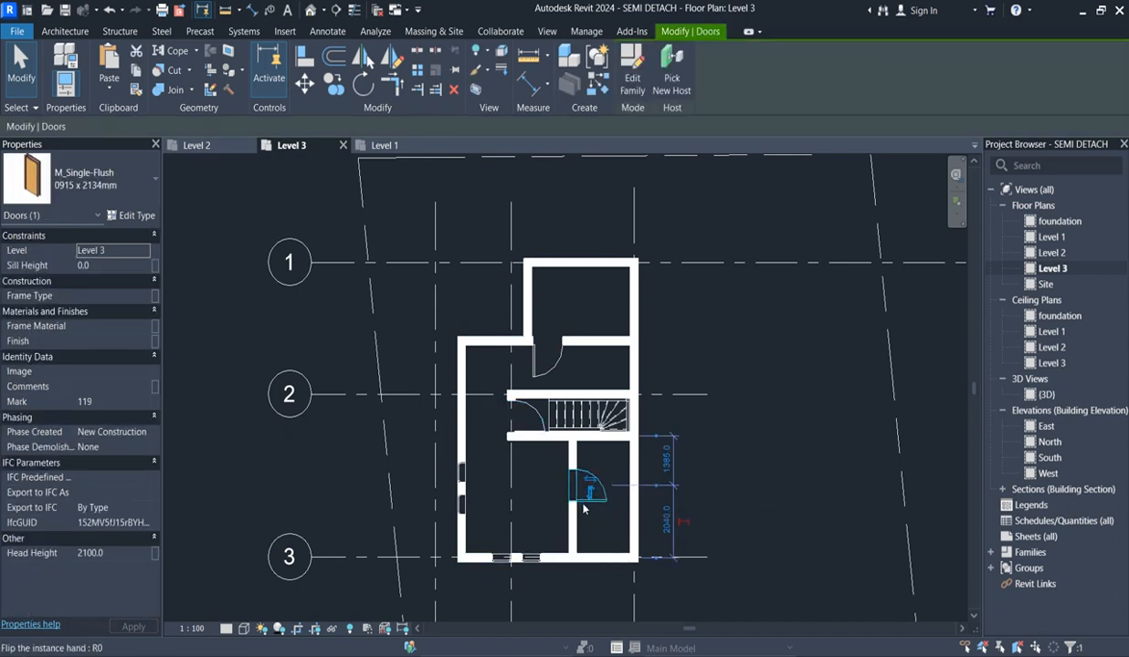
scroll(584, 508, "up", 2)
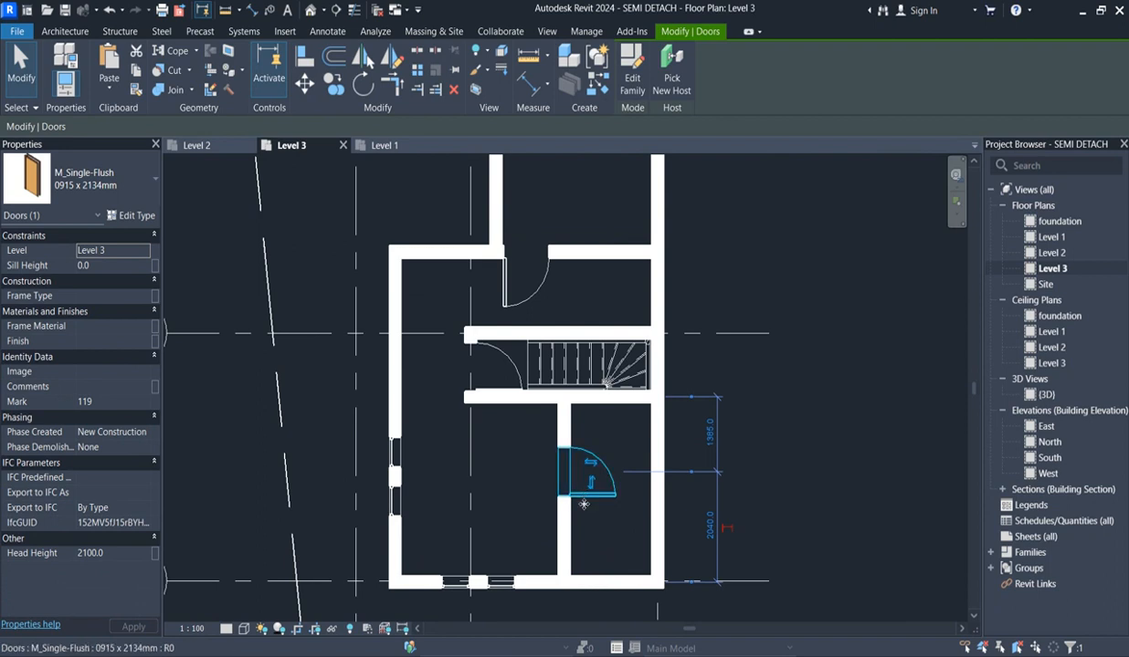
left_click_drag(584, 504, 589, 541)
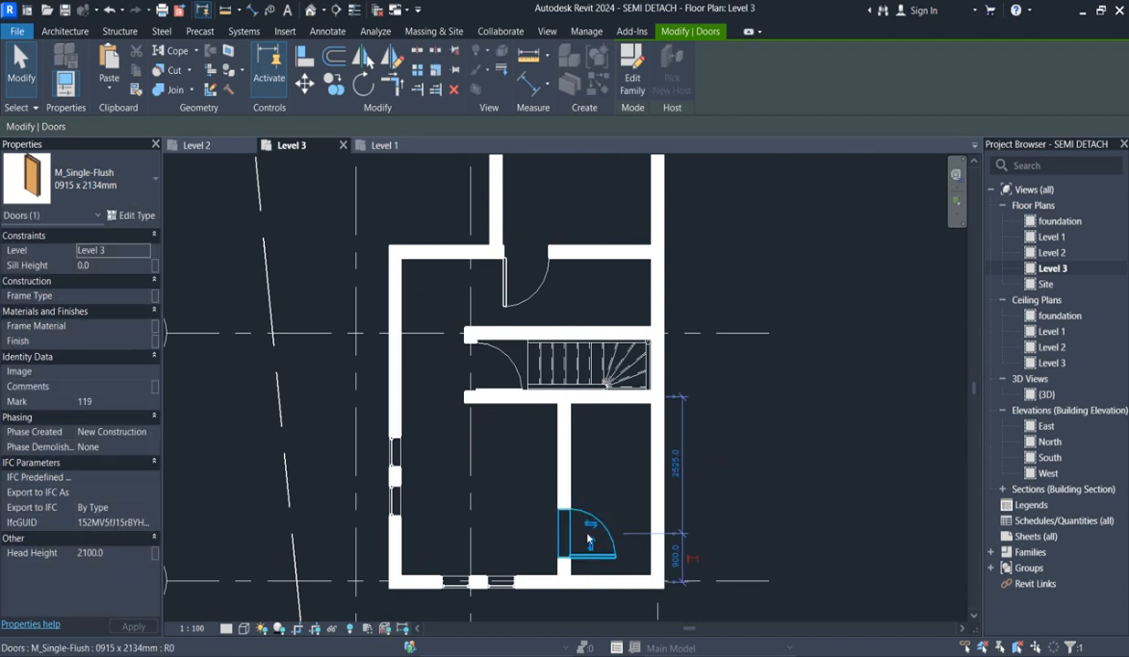
scroll(580, 461, "down", 2)
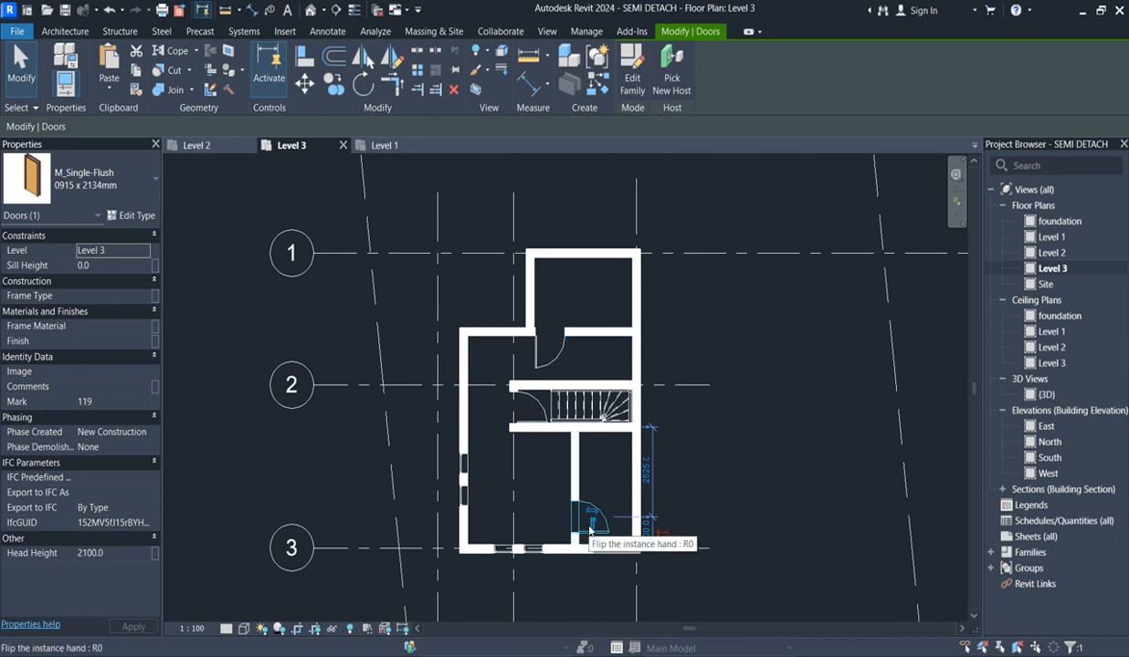
scroll(589, 512, "up", 2)
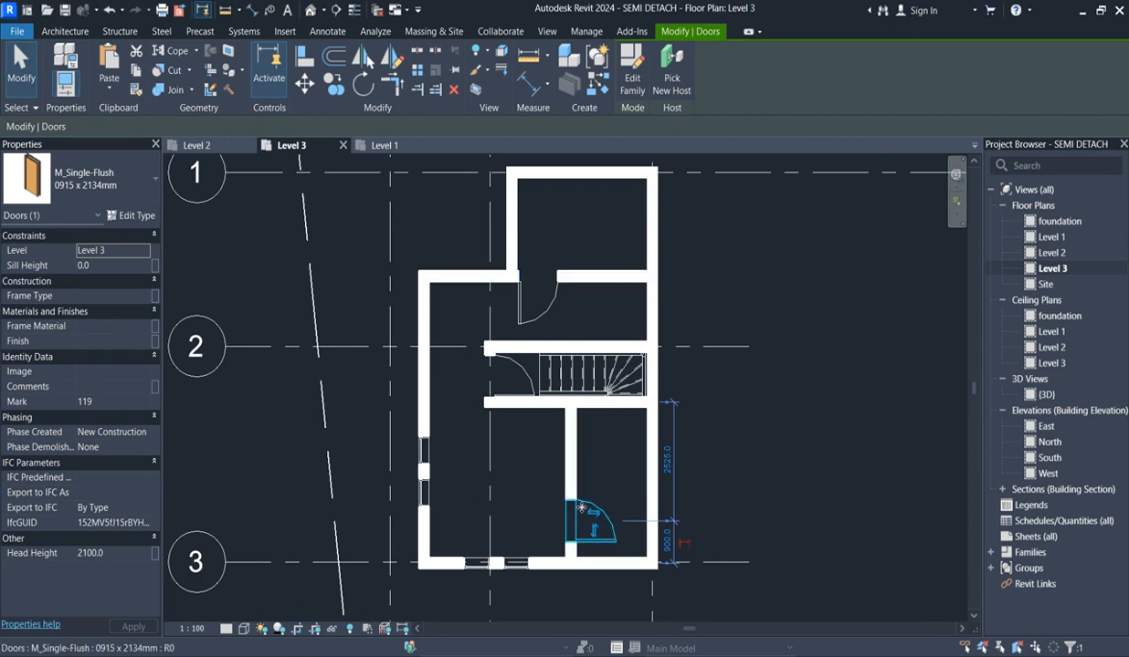
scroll(566, 493, "down", 1)
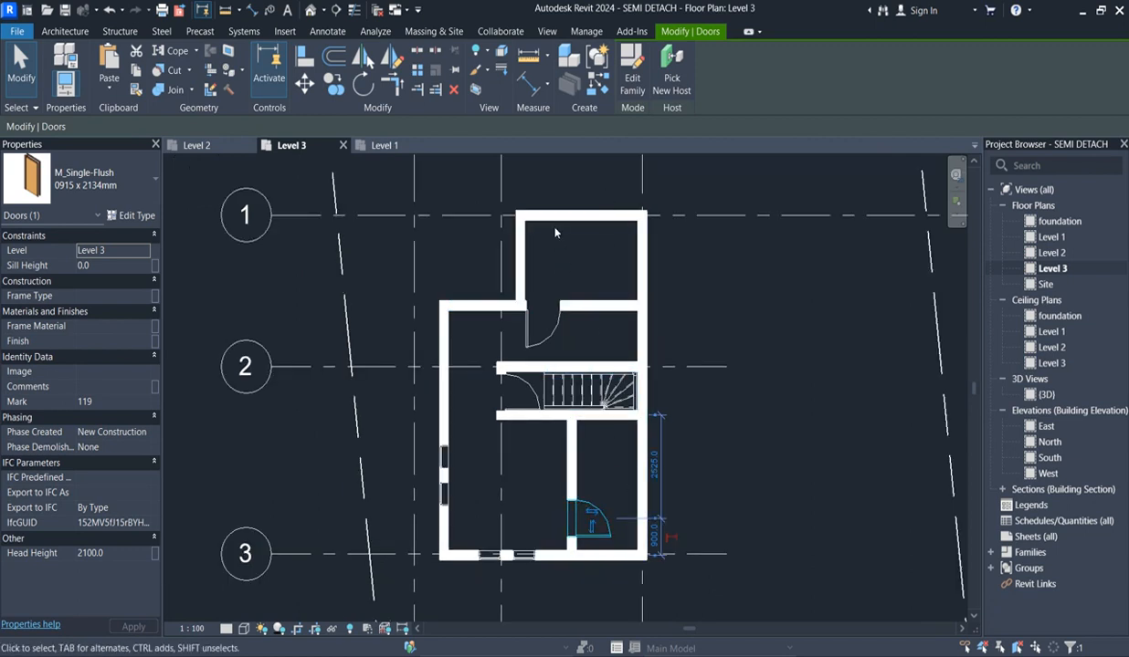
scroll(632, 500, "up", 1)
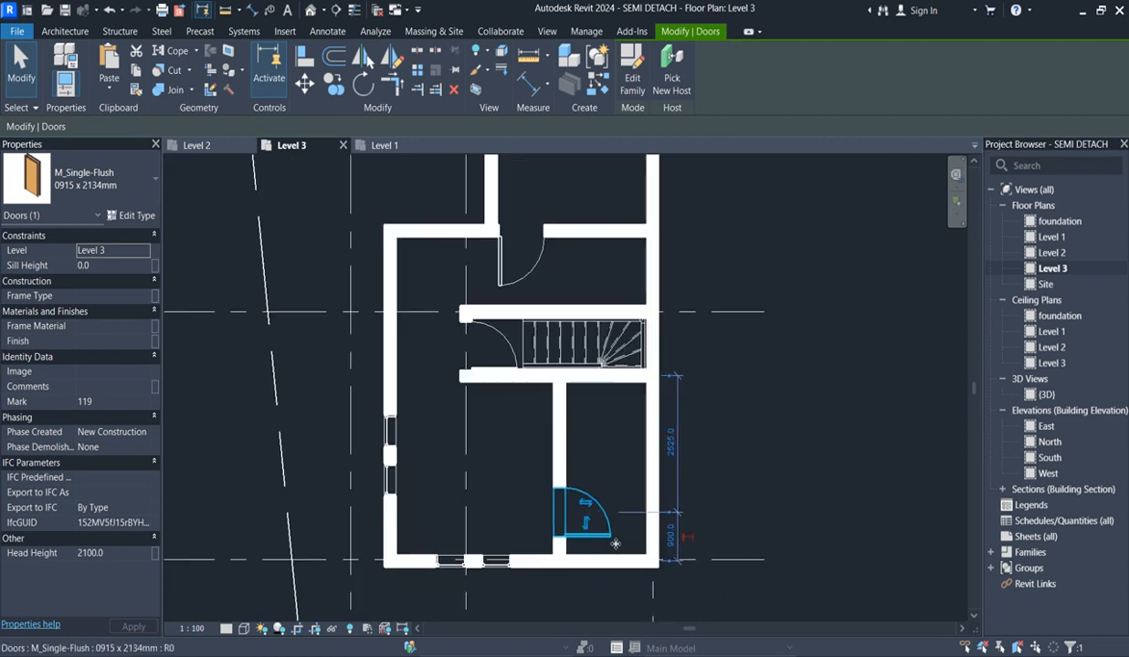
left_click(555, 449)
scroll(544, 512, "down", 1)
scroll(521, 466, "down", 1)
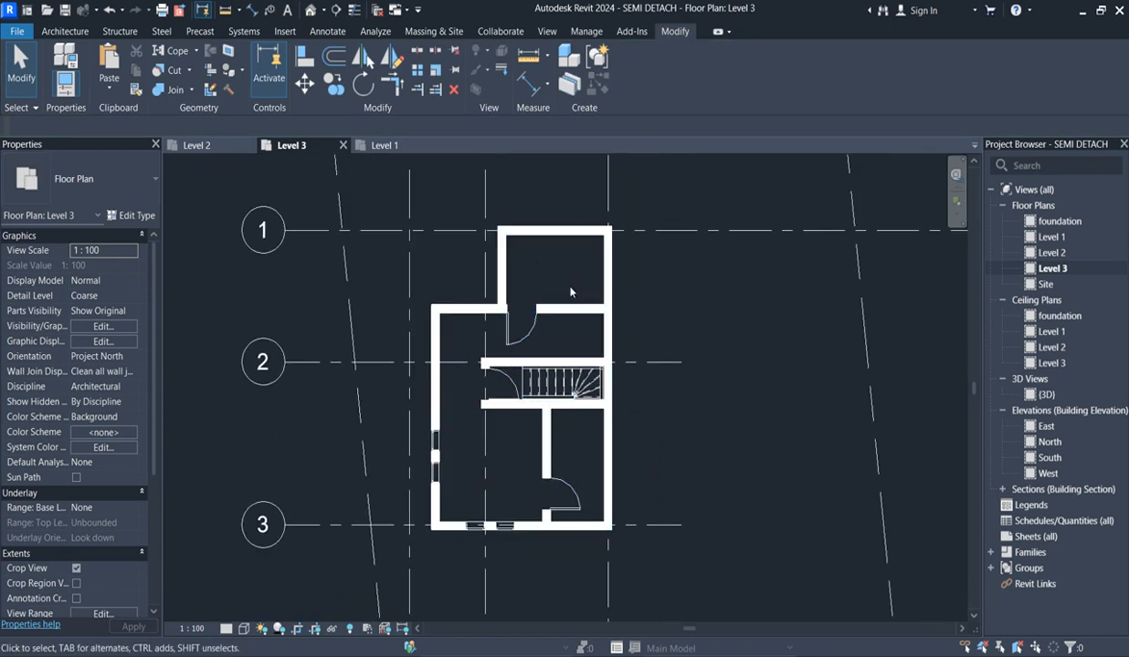
Open the Level 1 floor plan and the 3D view, examine the model from opposite sides and select the whole building.
double_click(1052, 237)
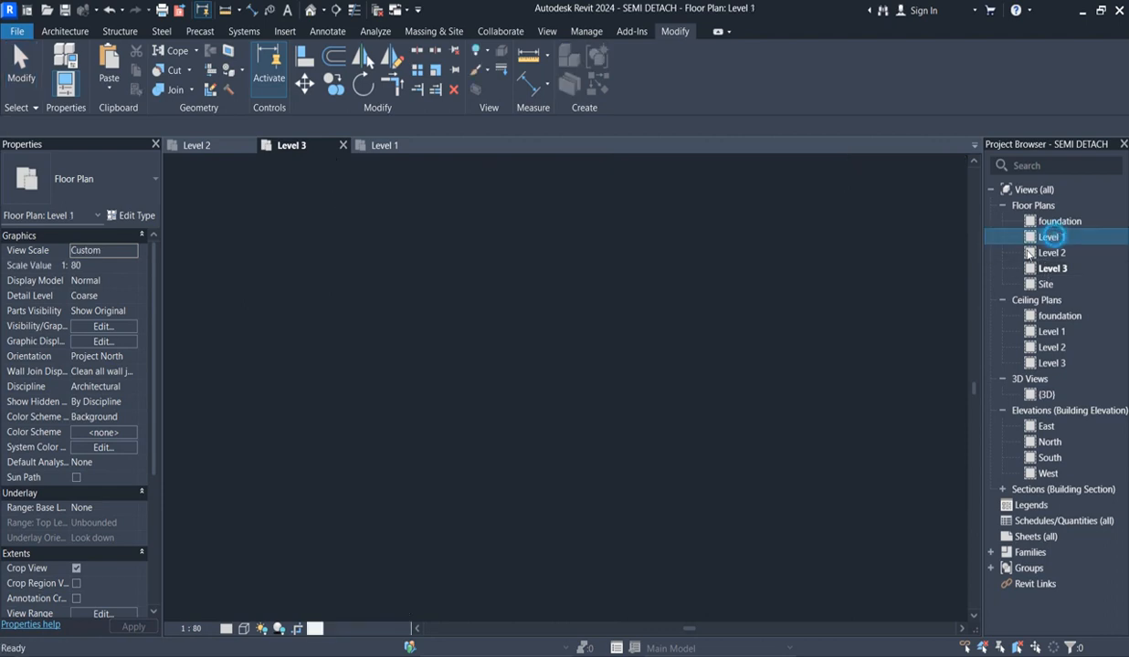
scroll(510, 343, "down", 1)
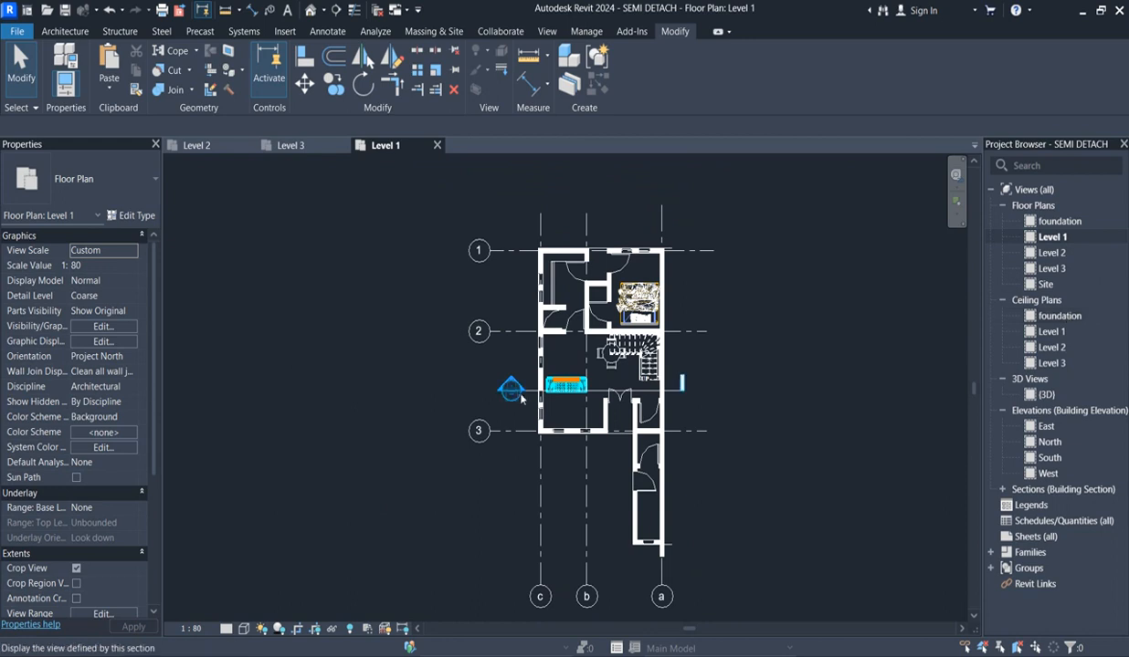
left_click(1046, 396)
double_click(1046, 395)
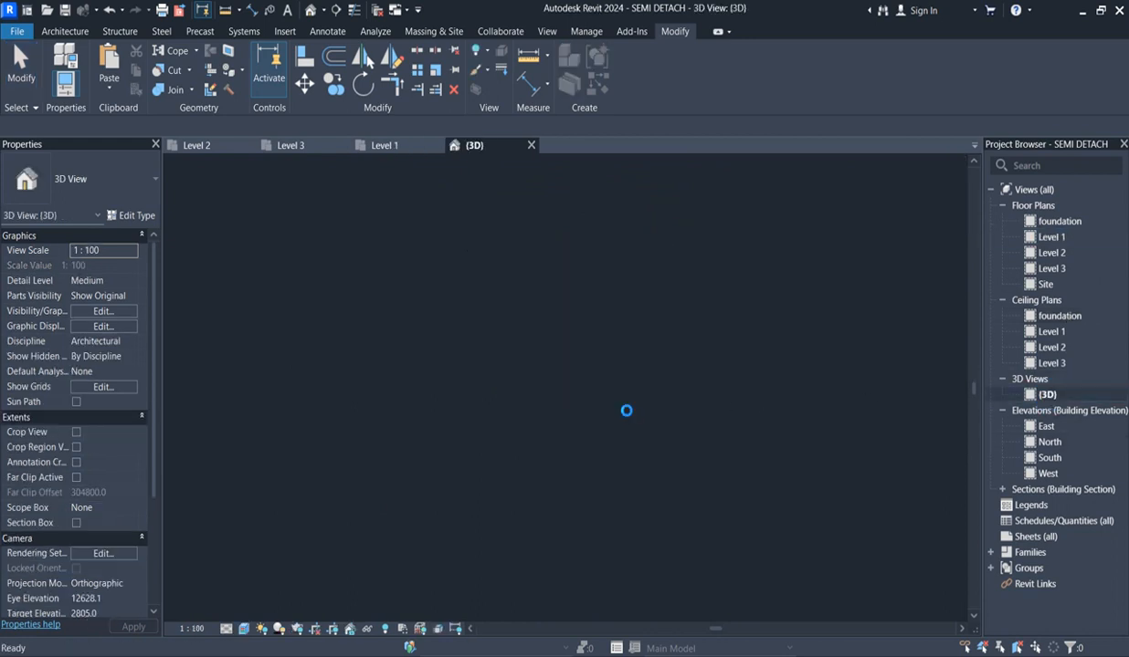
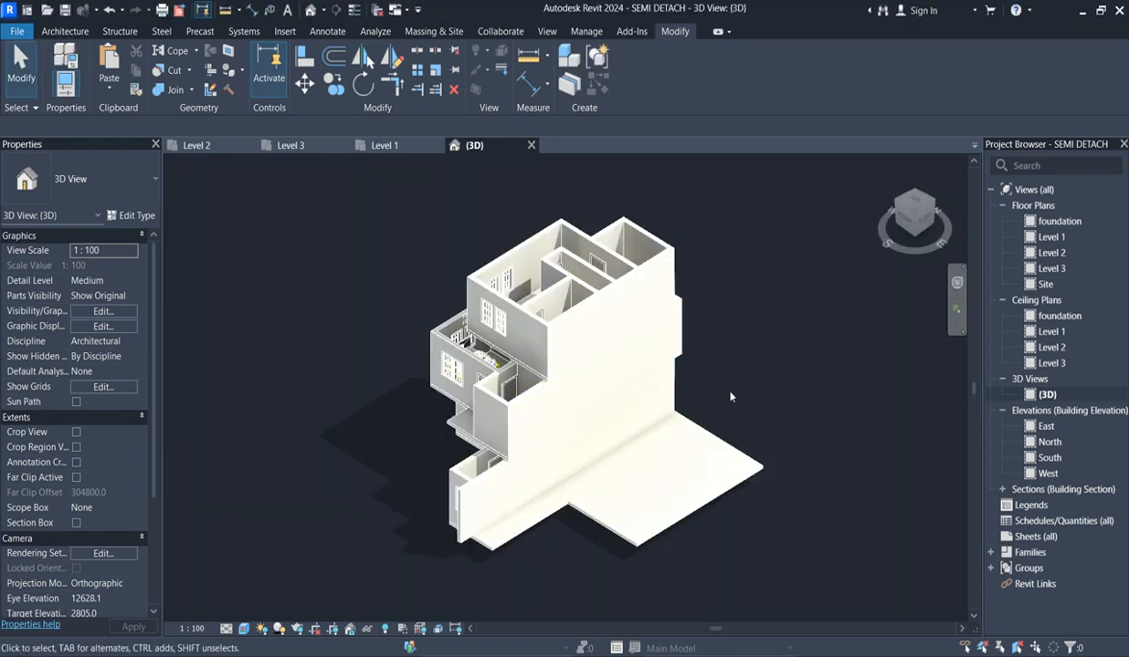
scroll(589, 420, "down", 1)
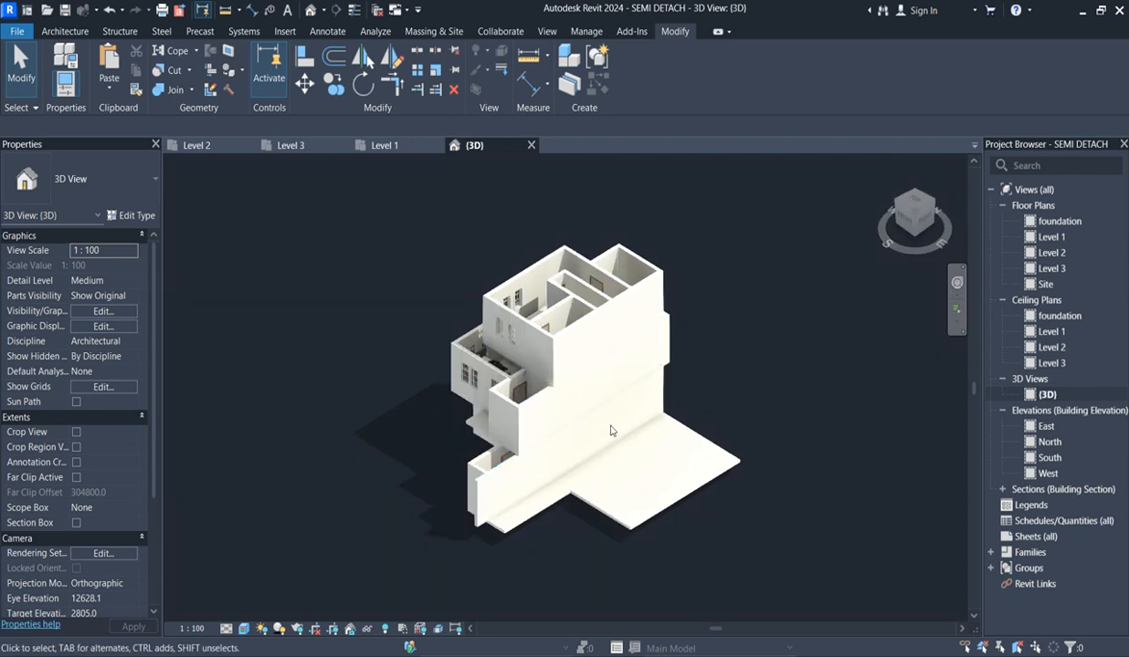
left_click(901, 207)
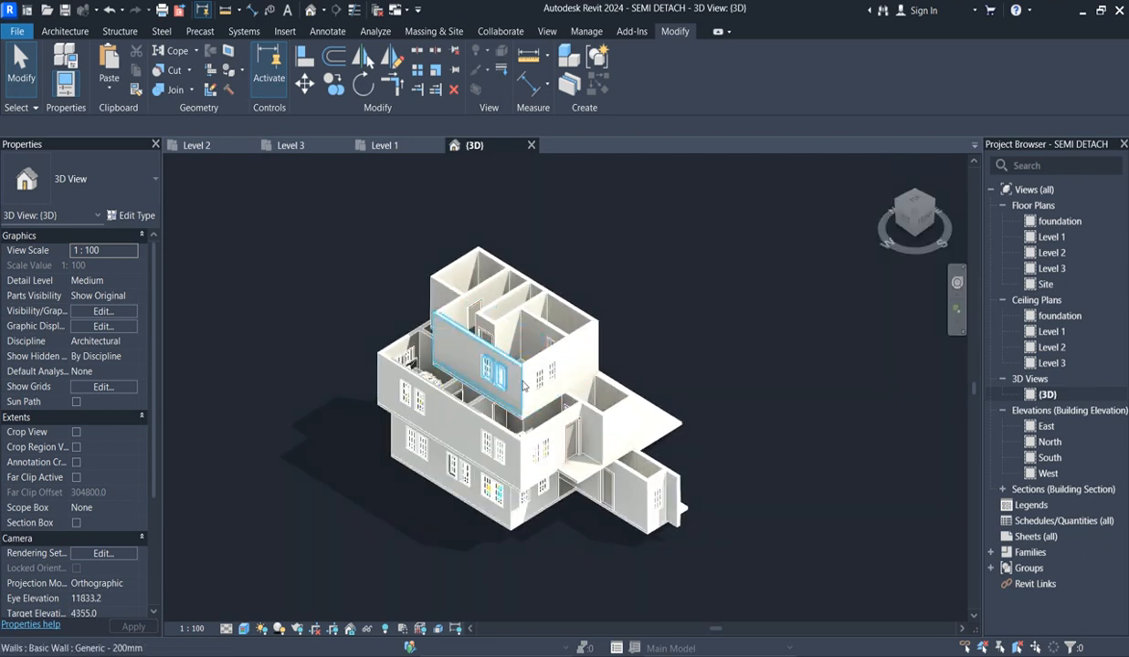
scroll(484, 452, "up", 1)
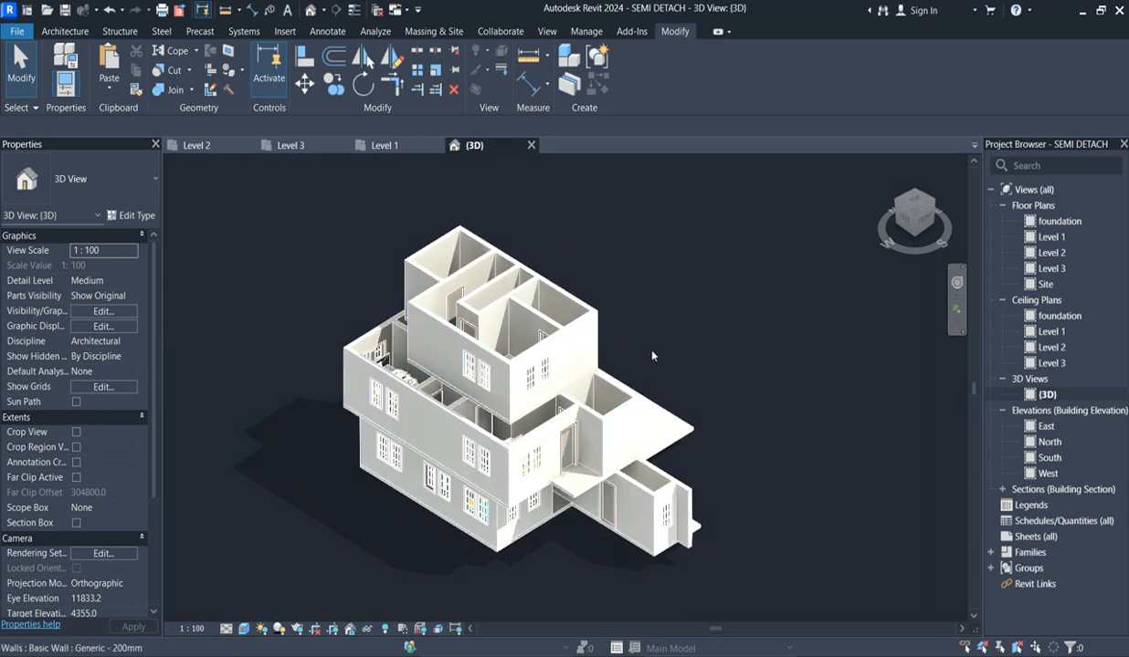
scroll(468, 440, "down", 4)
scroll(555, 493, "up", 3)
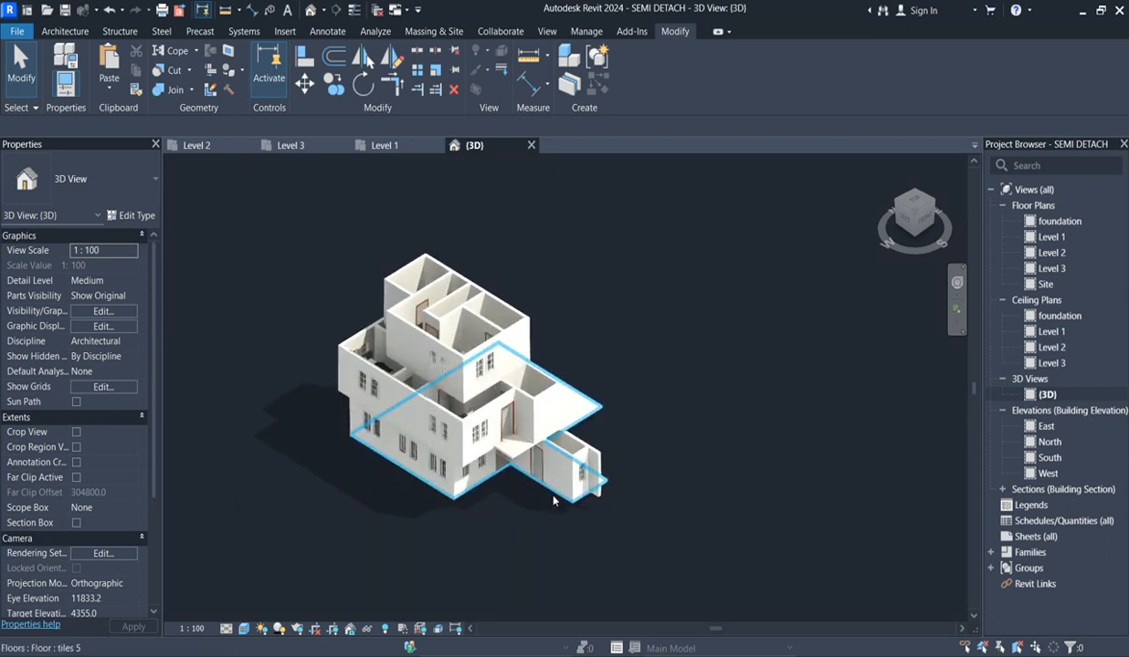
scroll(603, 463, "down", 3)
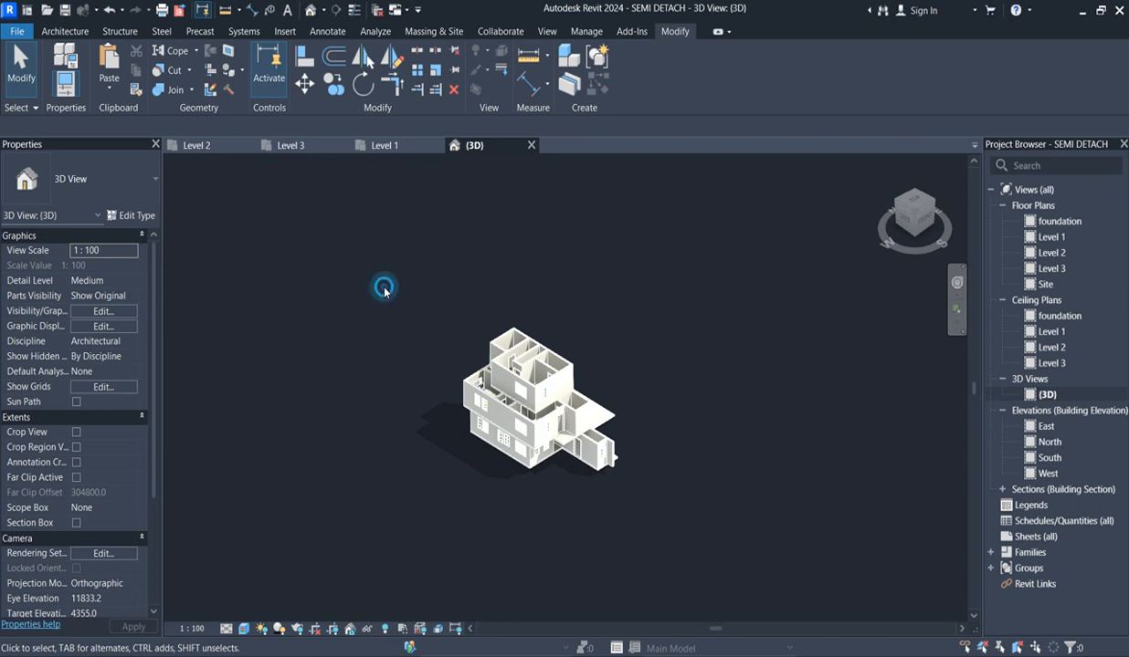
left_click_drag(384, 287, 655, 513)
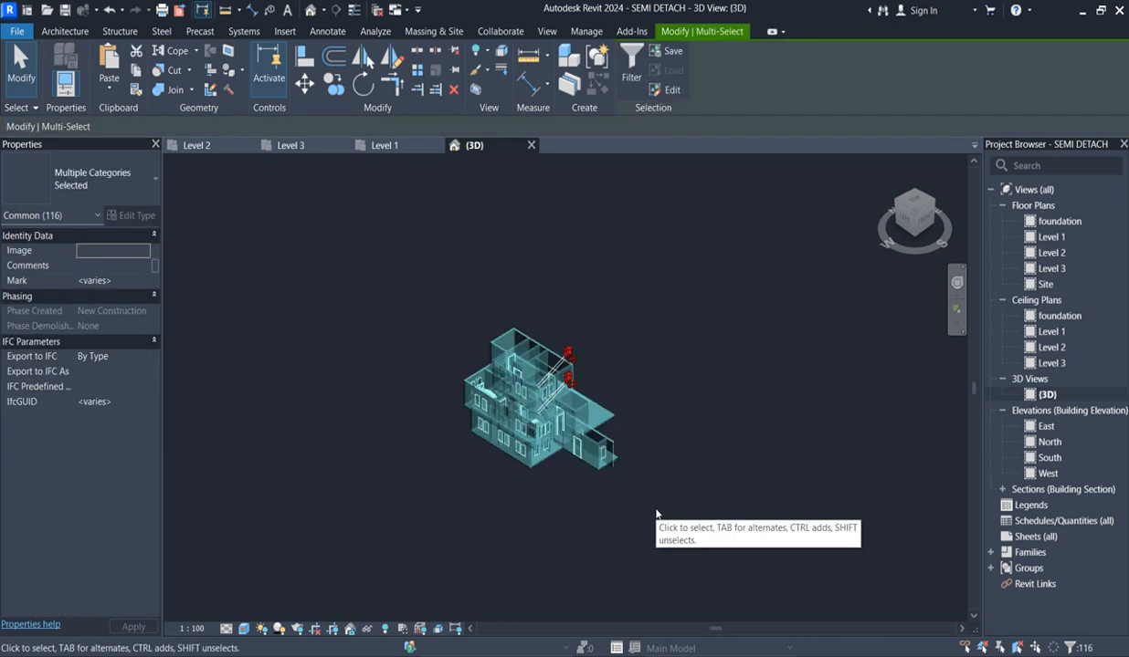
Return to the Level 1 floor plan, clear the selection and check the north rooms' walls and the foundation plan.
left_click(1052, 238)
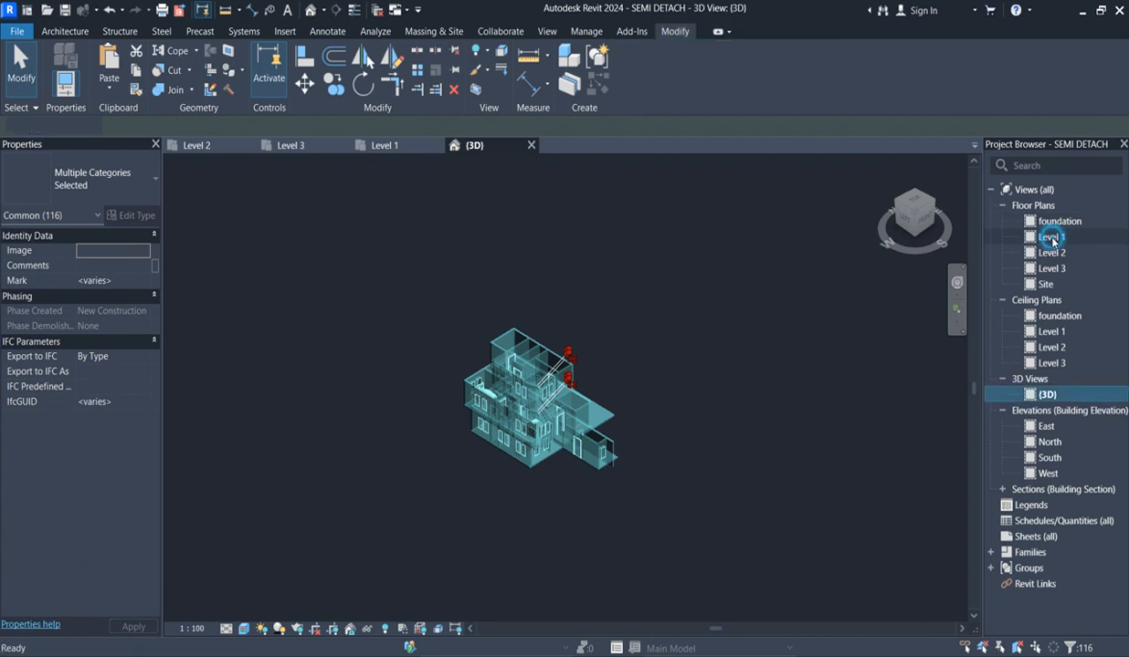
double_click(1051, 238)
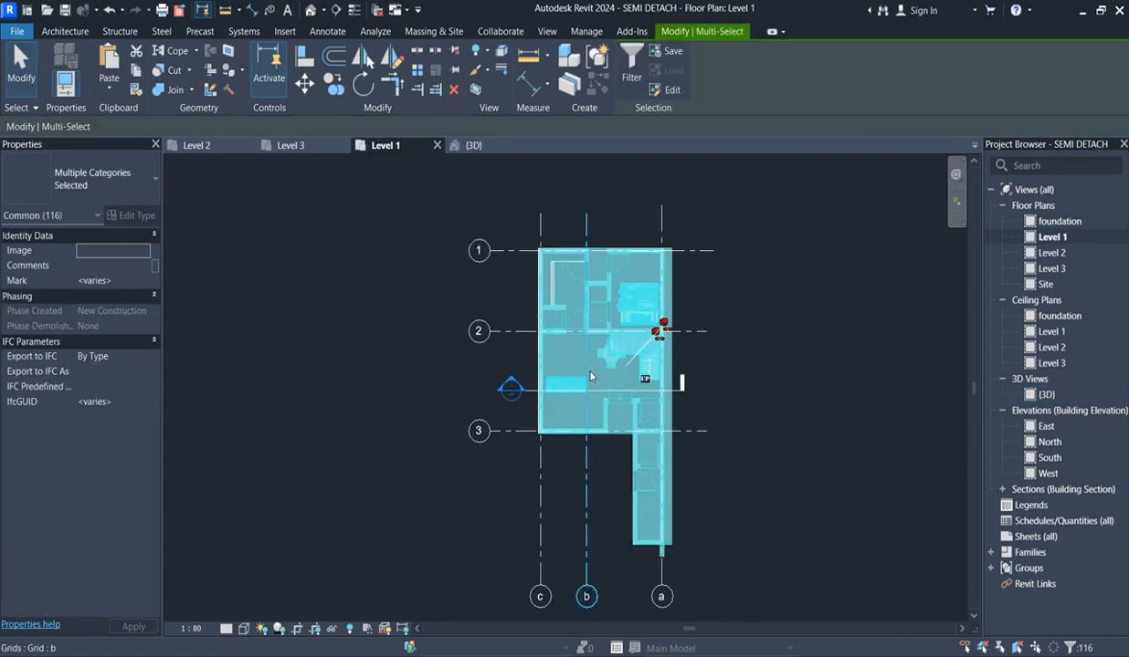
left_click(751, 306)
scroll(627, 247, "up", 1)
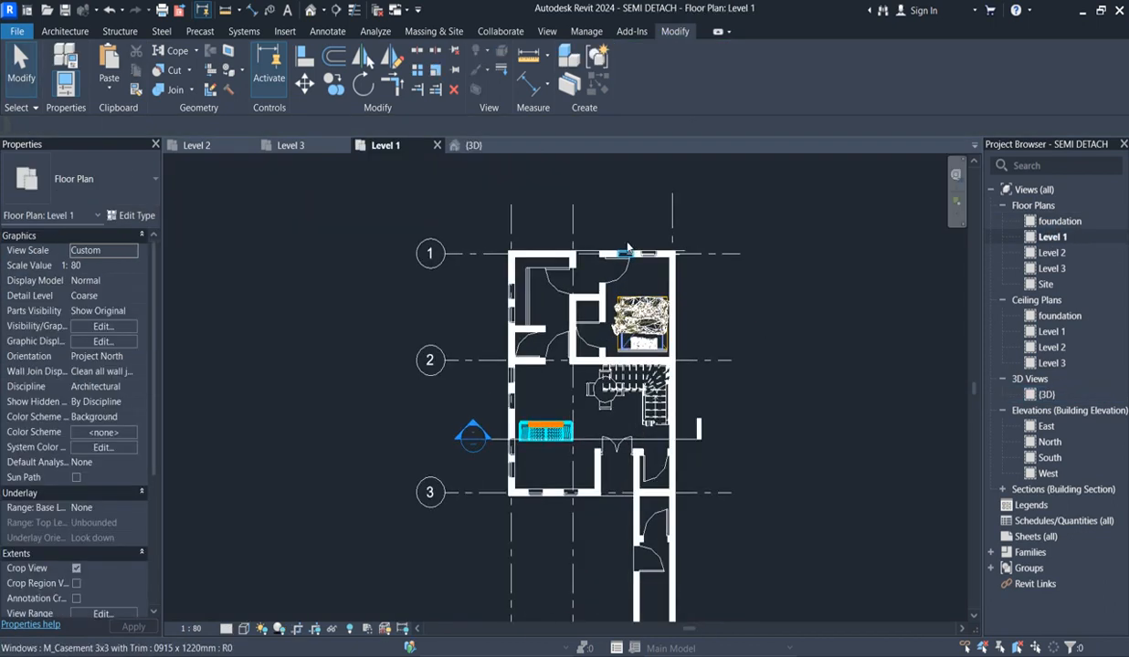
scroll(627, 247, "up", 3)
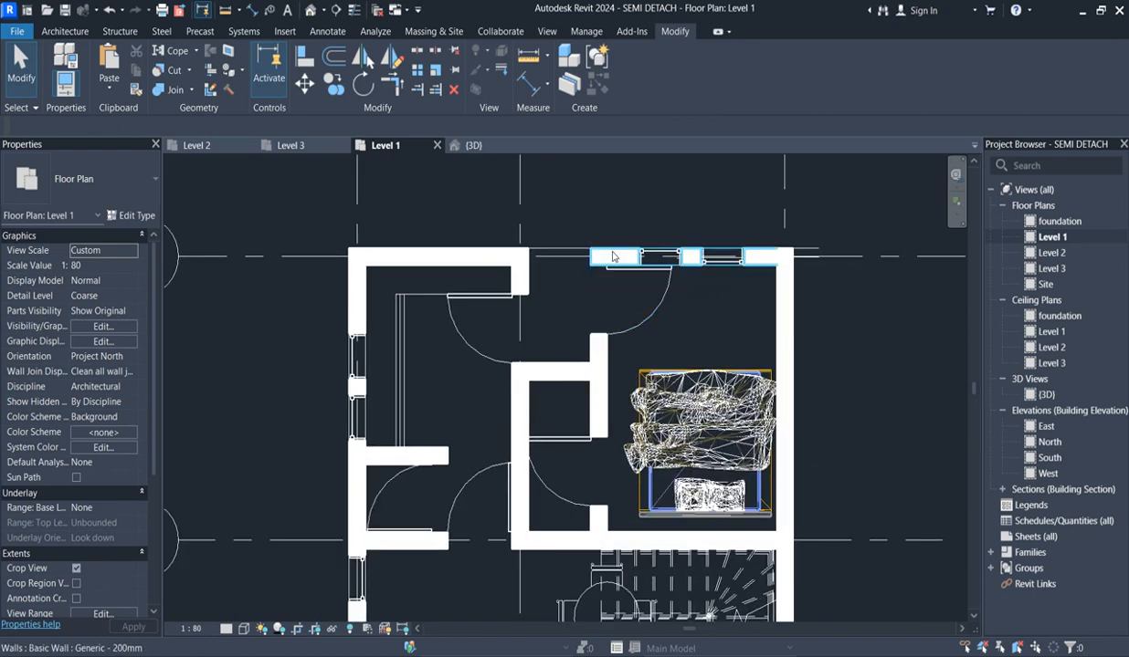
double_click(1057, 221)
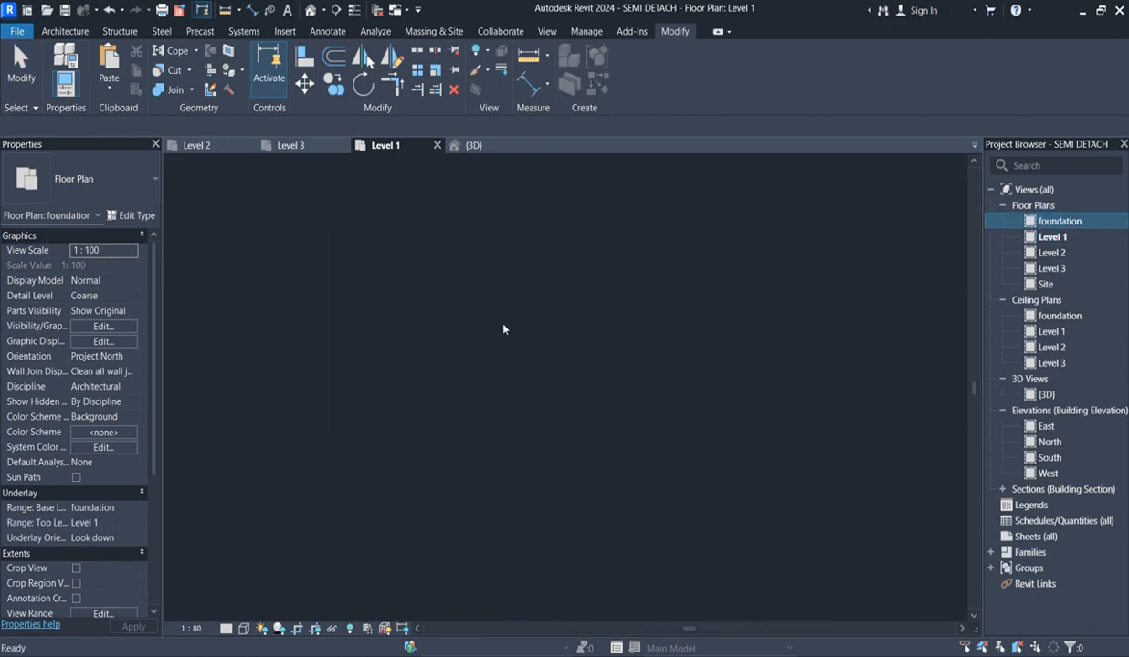
double_click(1051, 237)
Copy all Generic - 200mm walls visible in the Level 1 plan and paste them aligned to the foundation level.
left_click(439, 259)
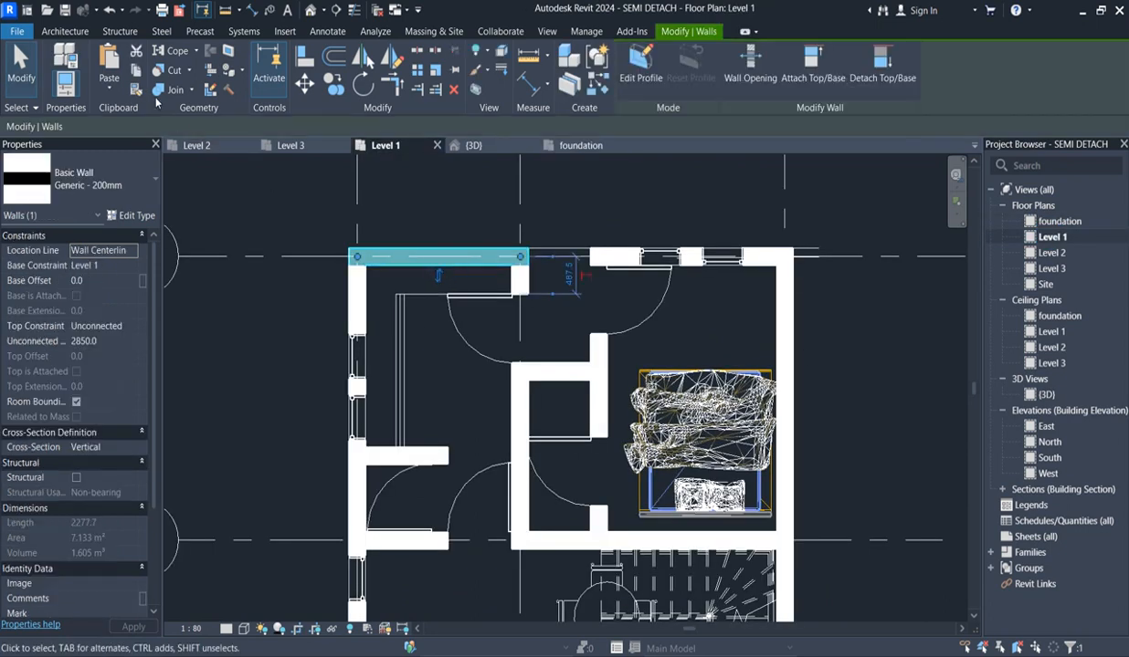
right_click(417, 264)
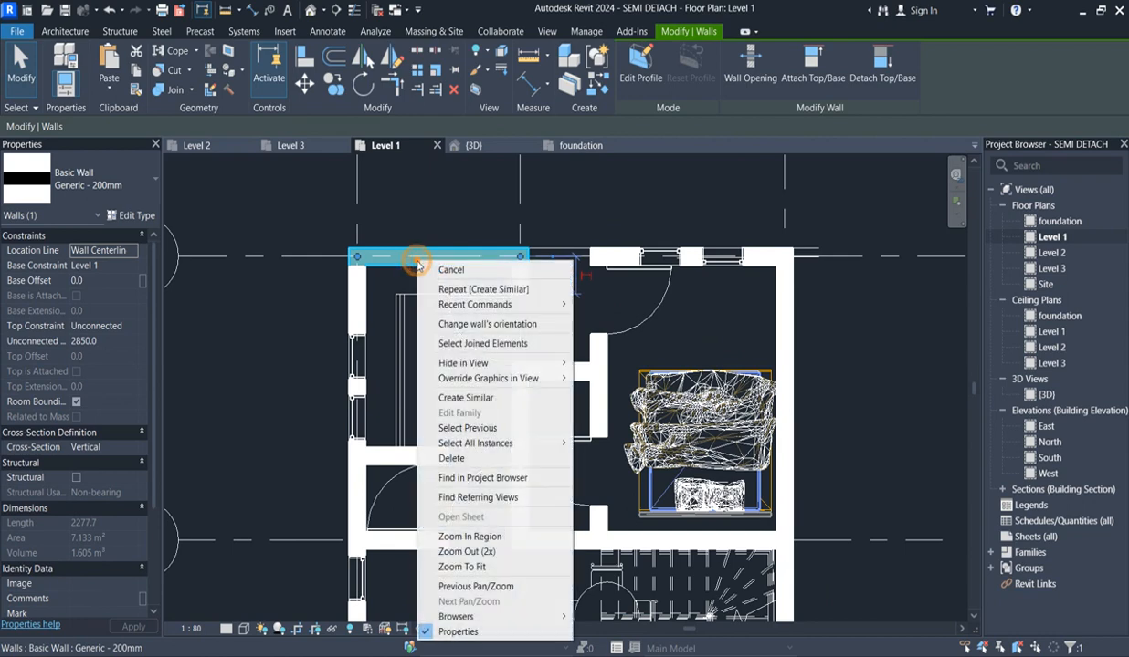
mouse_move(541, 445)
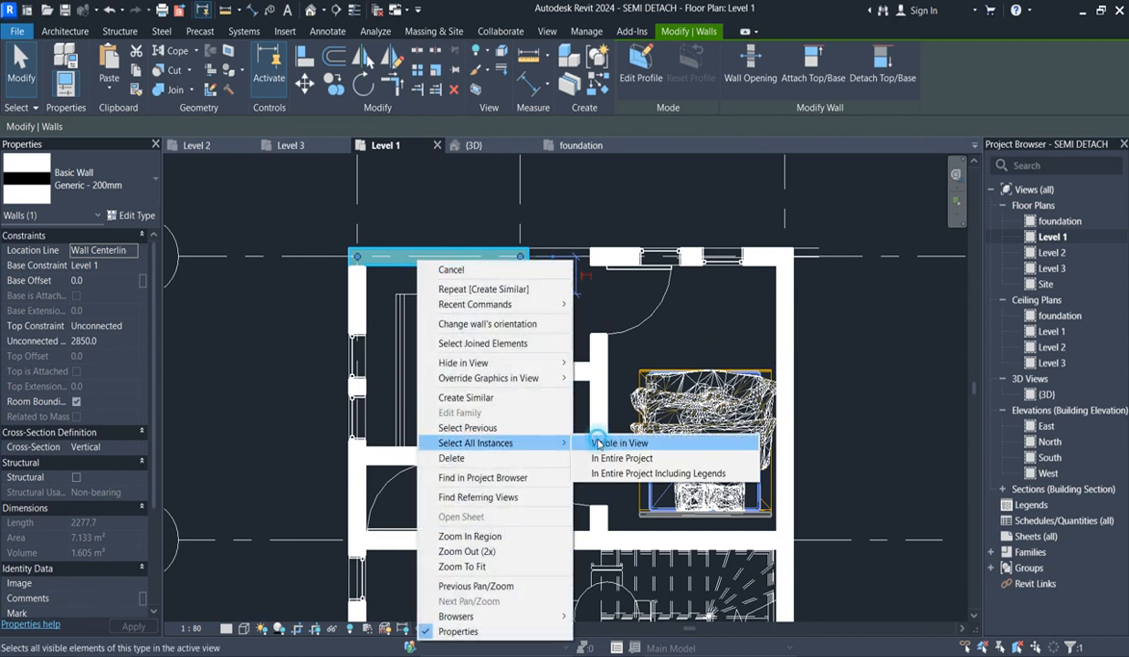
left_click(608, 444)
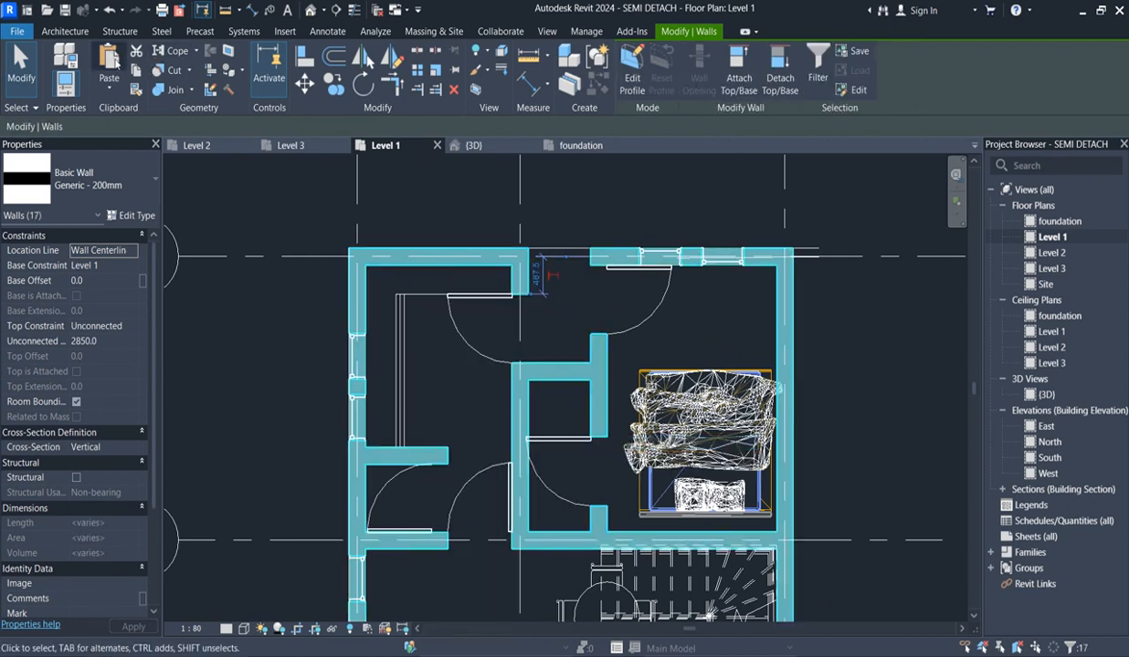
left_click(108, 88)
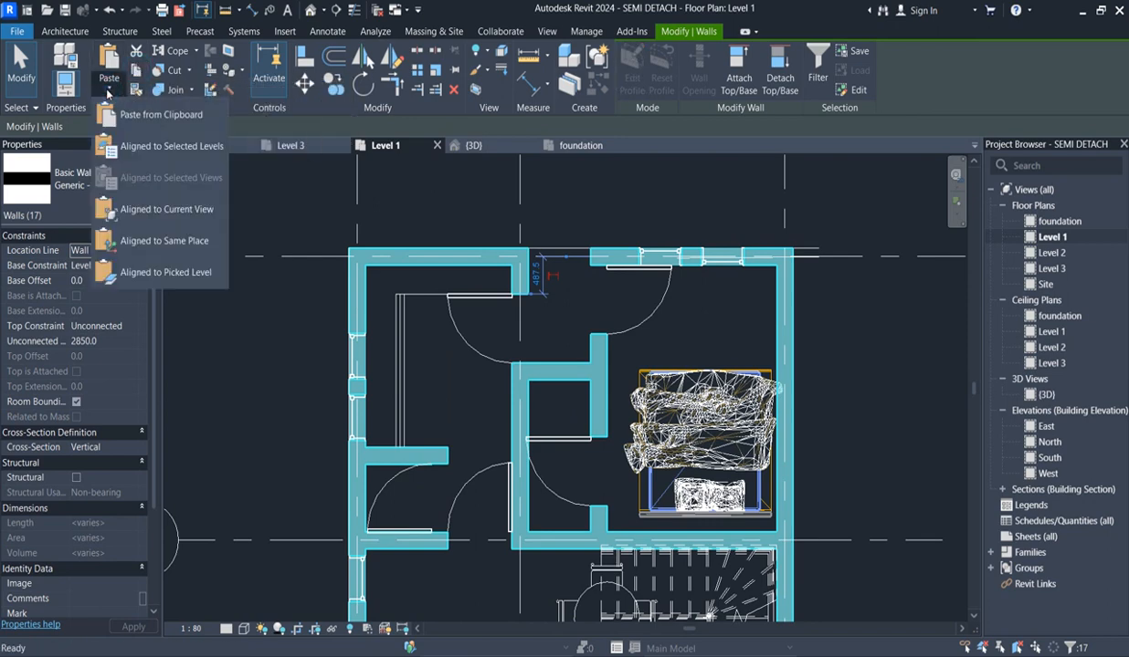
left_click(182, 149)
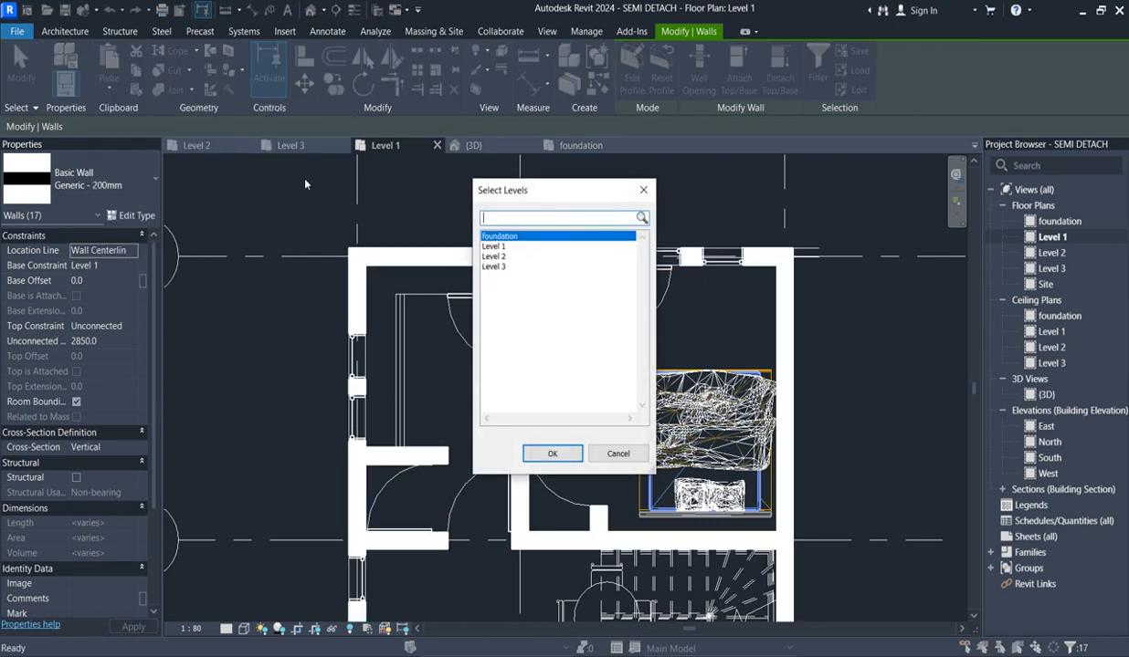
left_click(553, 454)
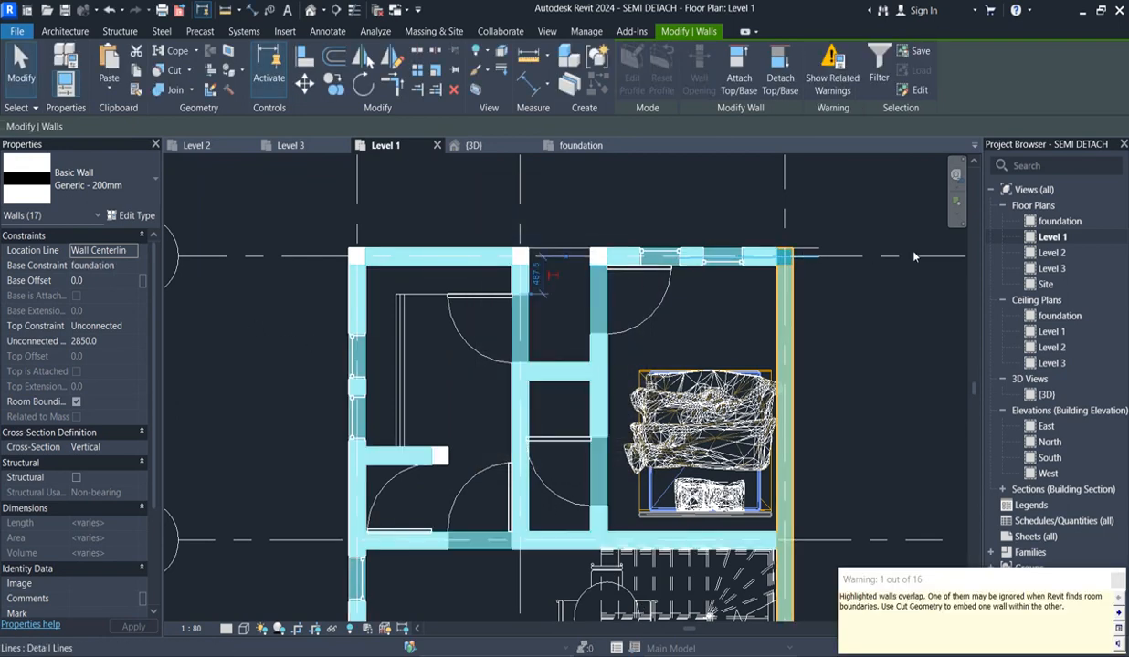
In the foundation floor plan, set the pasted walls' unconnected height to 800 mm and delete the hosted instances that cannot be cut.
left_click(1053, 221)
double_click(1053, 221)
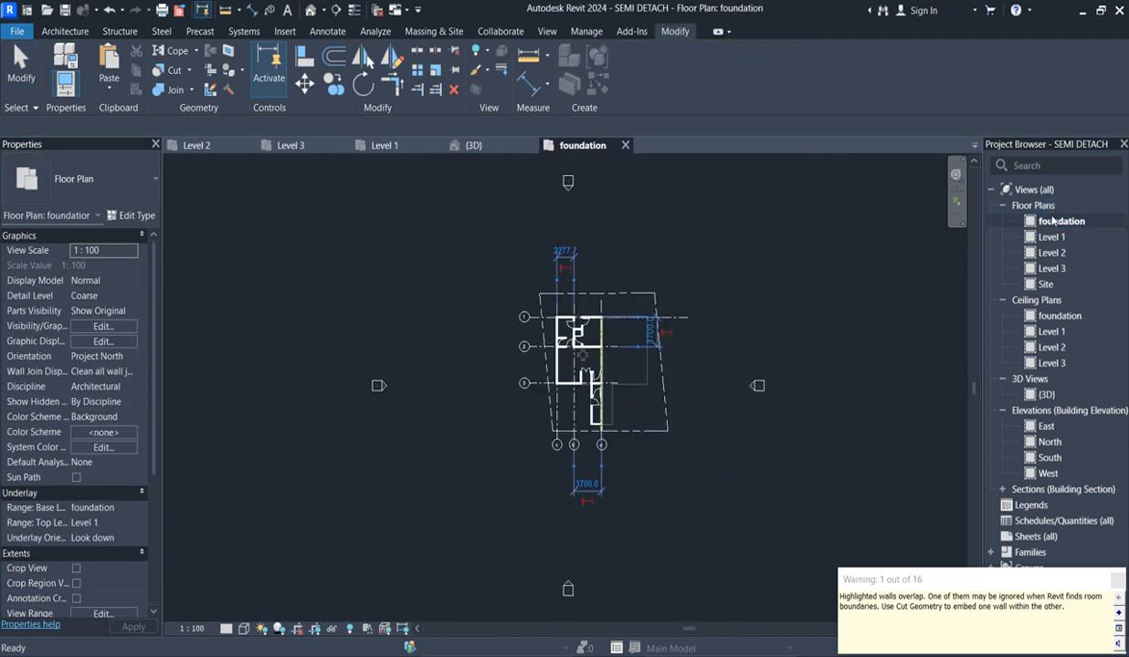
scroll(529, 429, "up", 2)
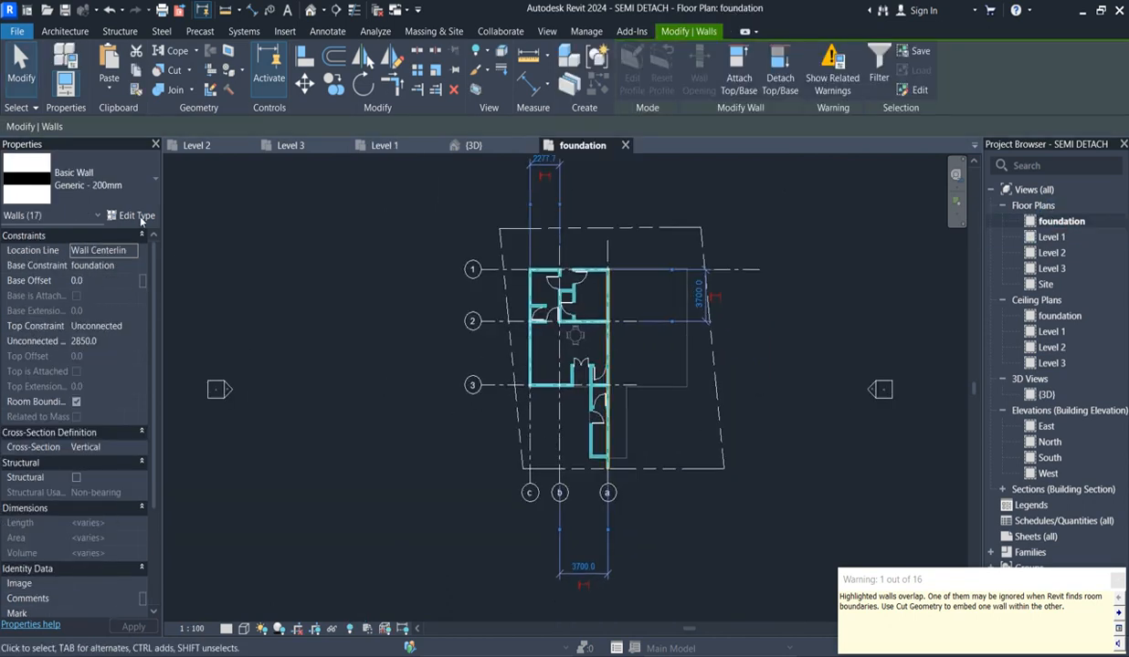
left_click(115, 341)
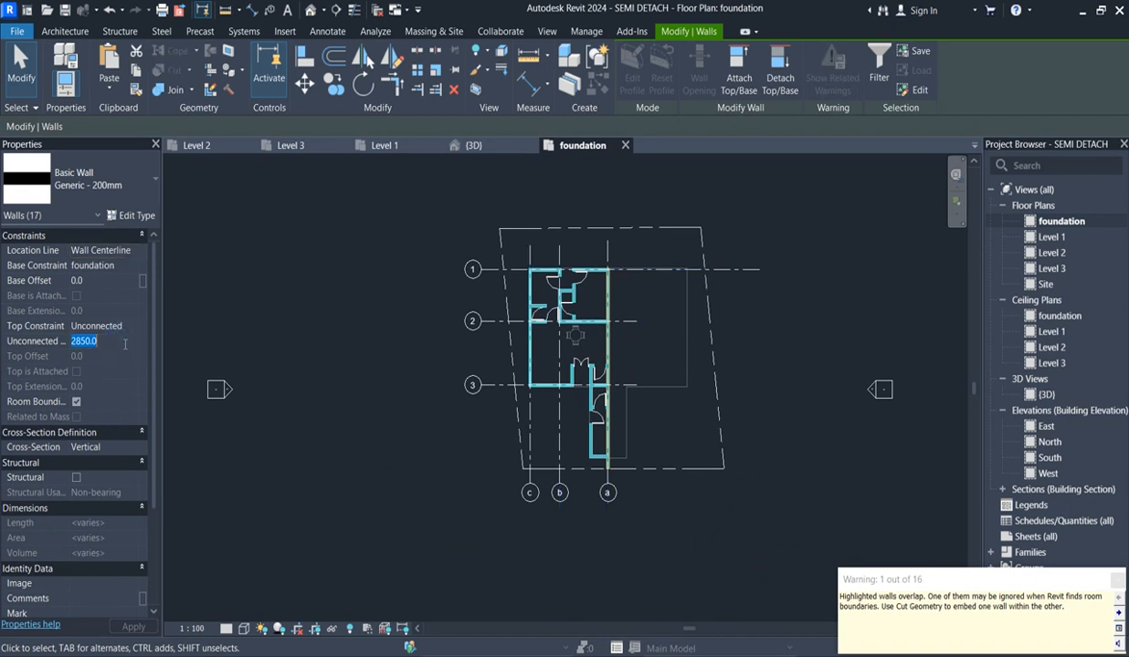
type("8")
key("Return")
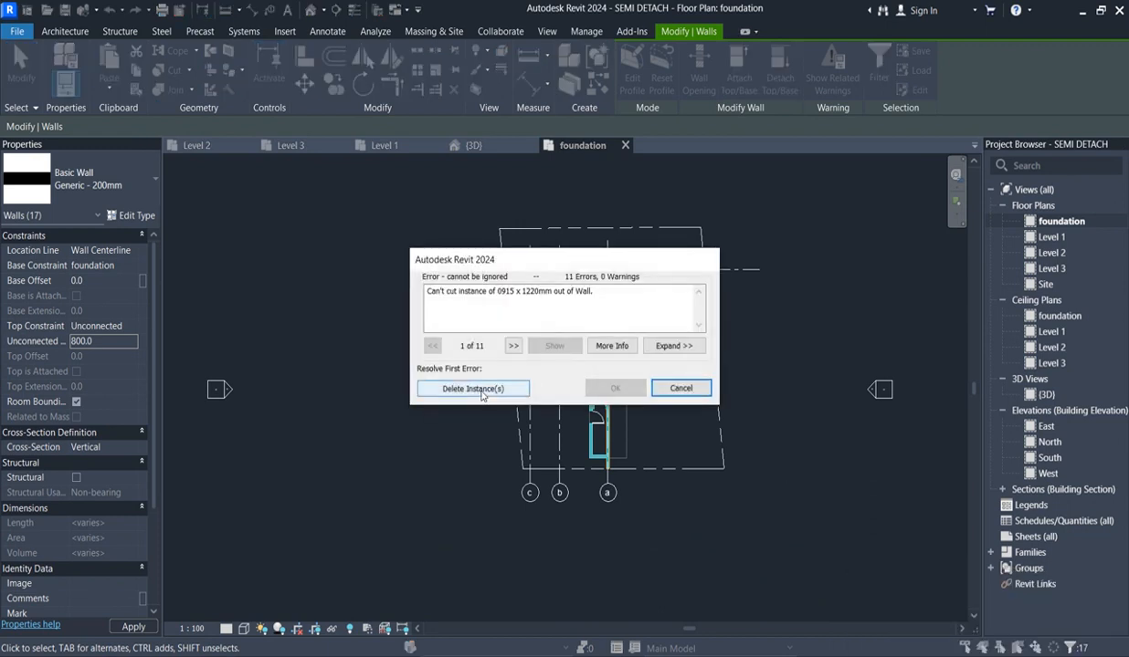
left_click(482, 391)
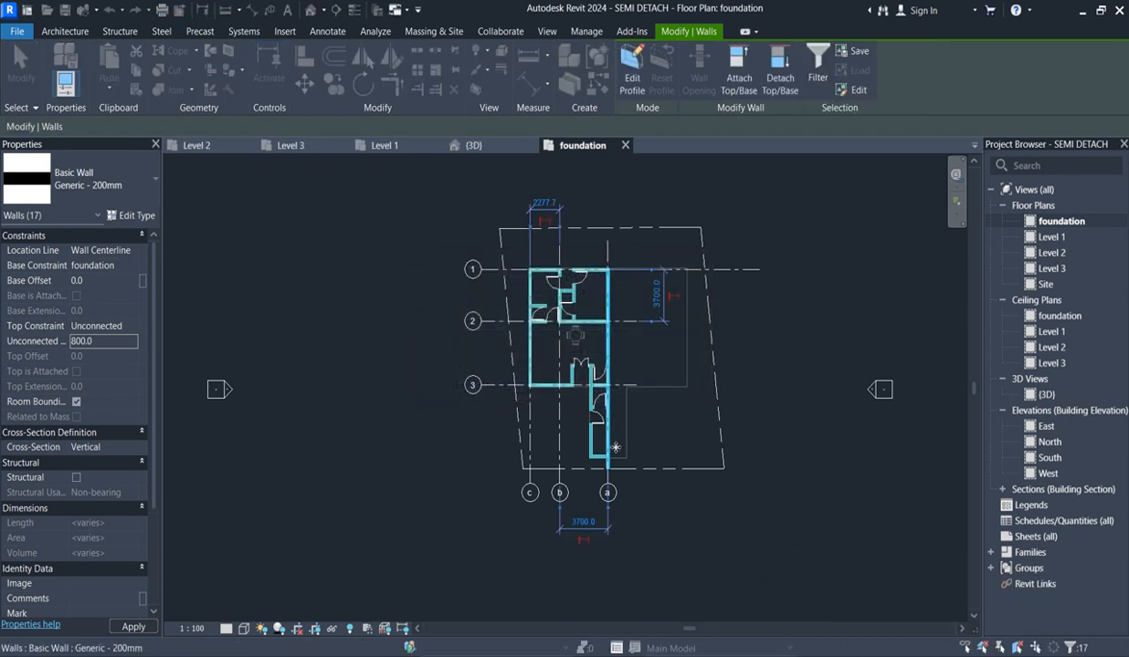
Delete all M_Single-Flush 0915 x 2134mm doors visible in the foundation floor plan.
scroll(616, 448, "up", 3)
left_click(726, 524)
scroll(593, 377, "up", 2)
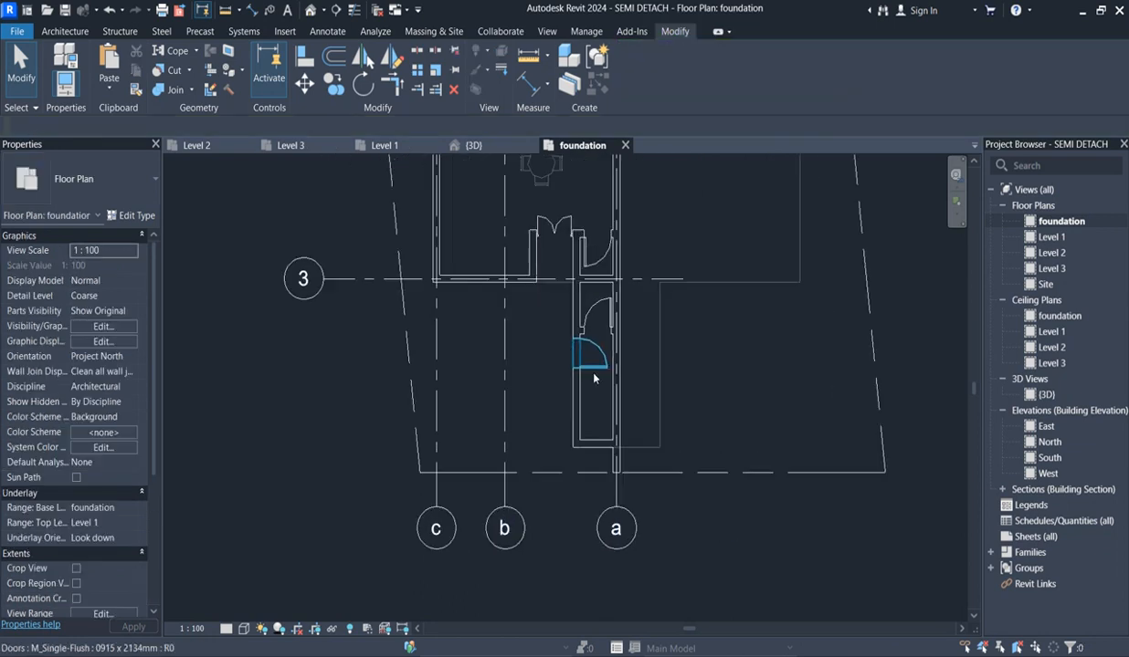
left_click(594, 377)
right_click(594, 377)
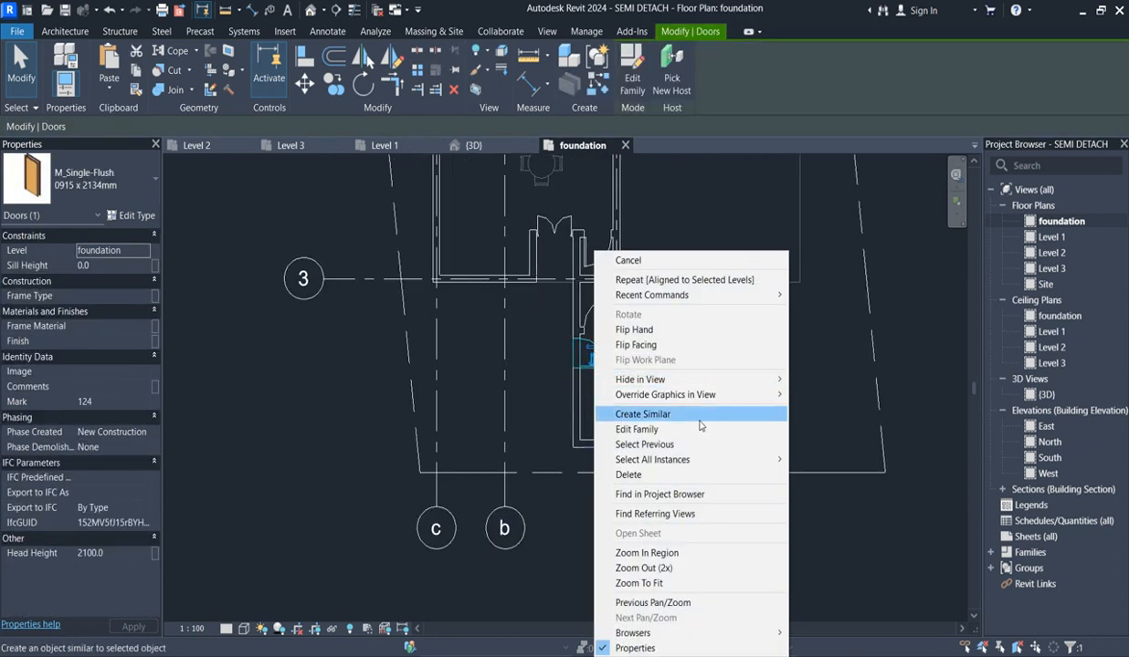
mouse_move(776, 459)
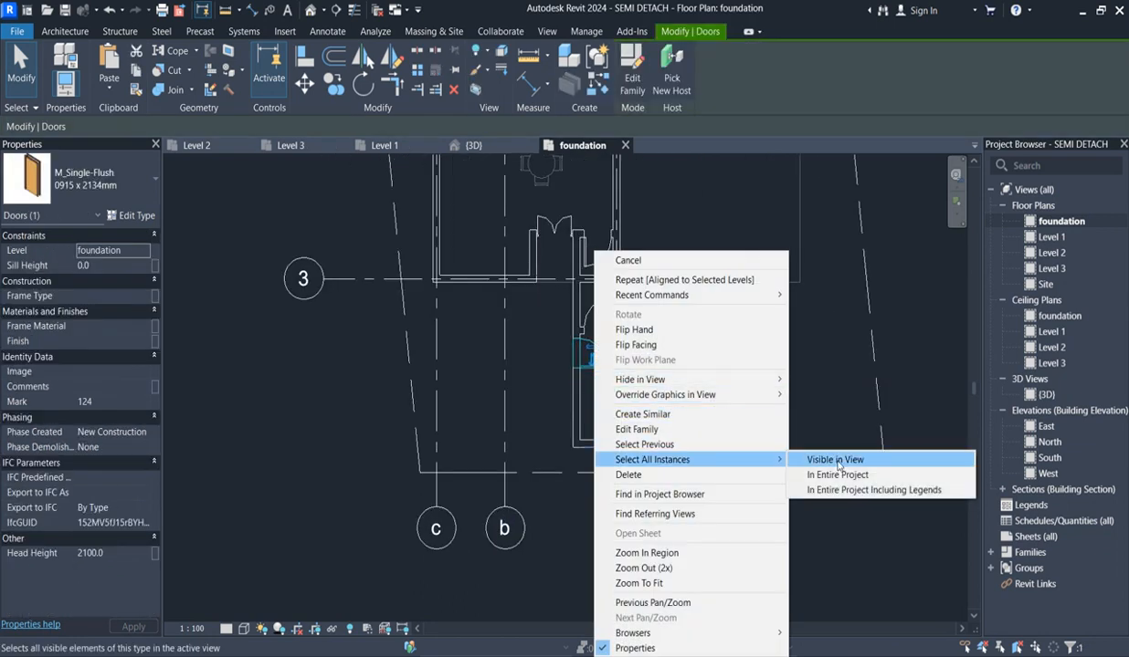
left_click(836, 461)
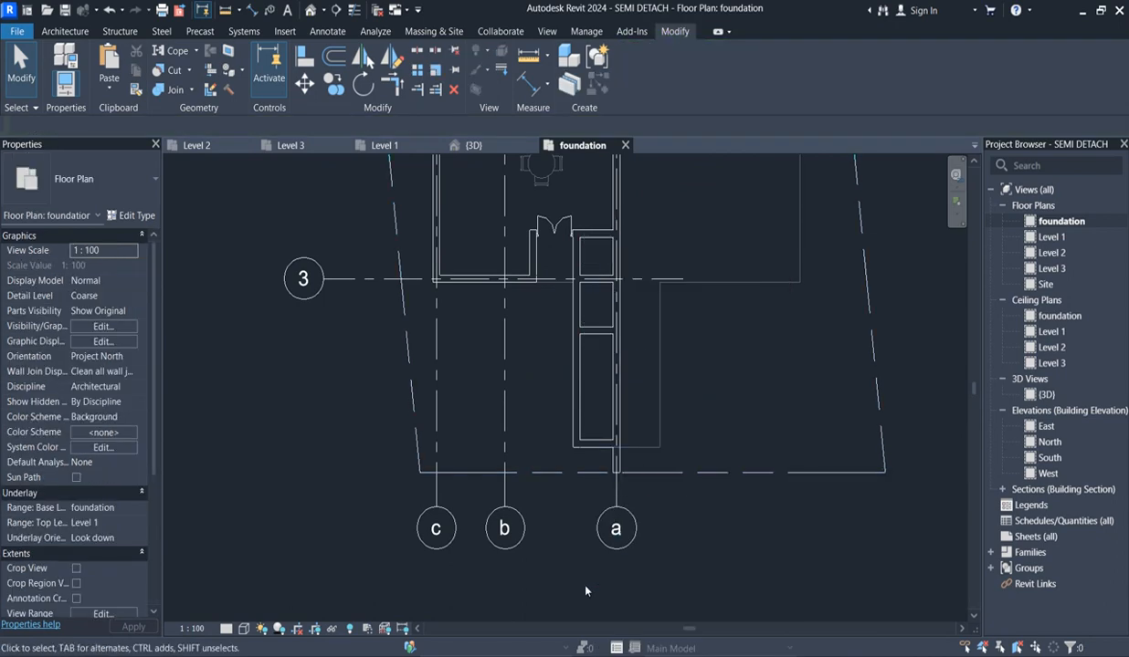
Delete the ExtDbl (4) double entrance door from the foundation floor plan.
scroll(586, 590, "down", 3)
scroll(564, 334, "up", 2)
left_click(563, 357)
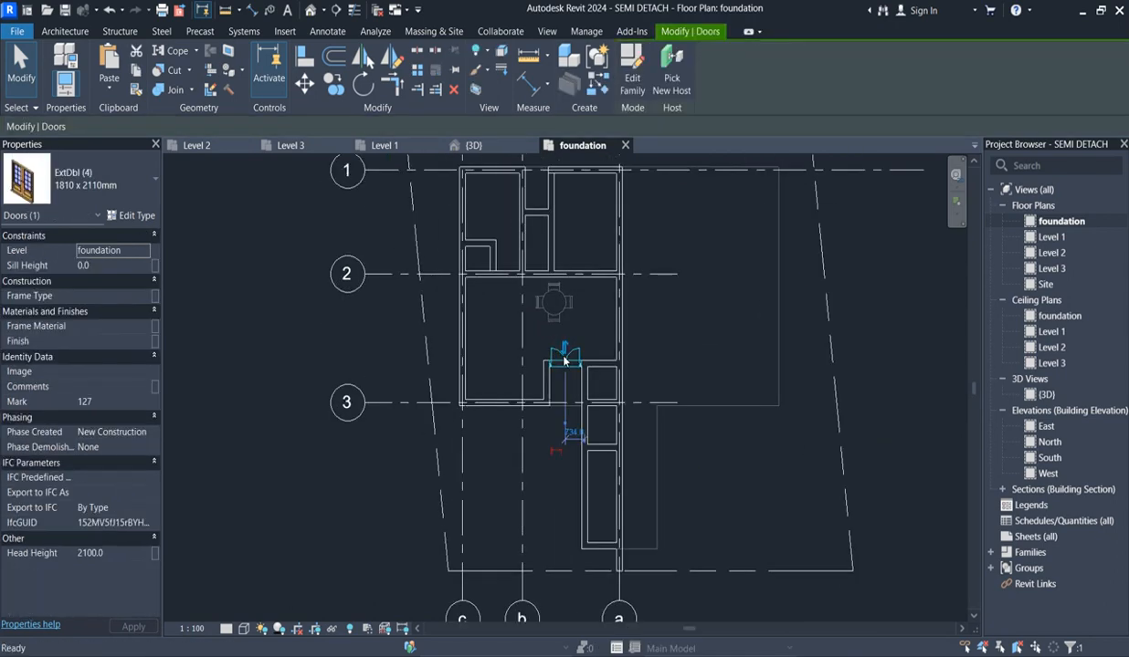
key("Delete")
scroll(563, 363, "down", 2)
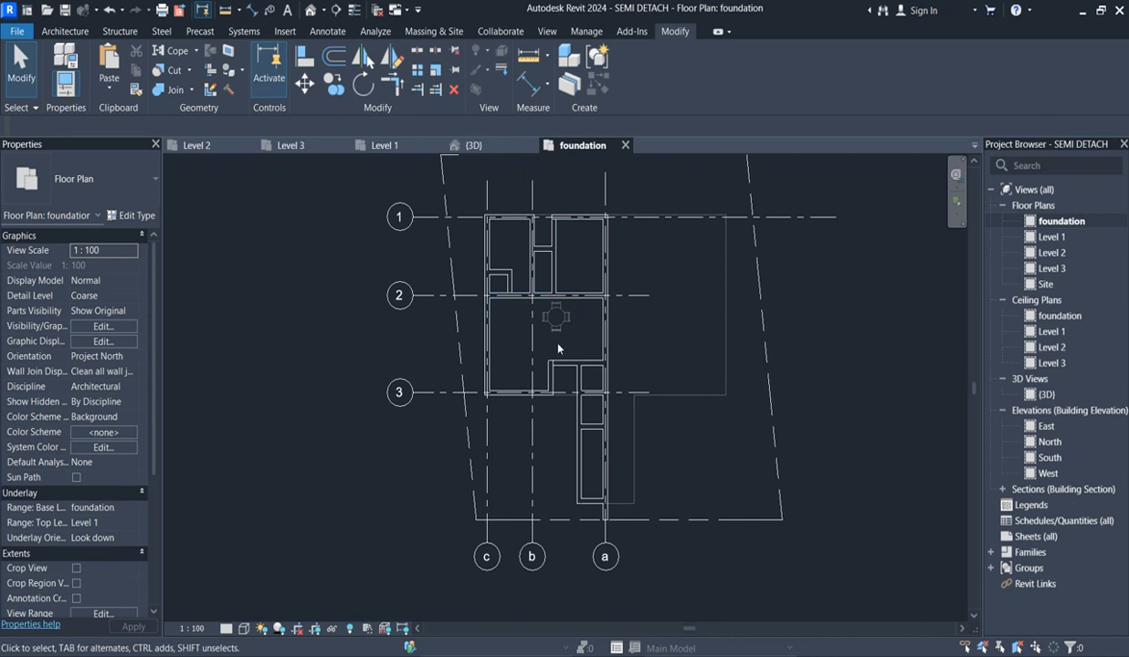
Check the South elevation, and in the West elevation extend the level lines so their heads sit farther from the building.
scroll(579, 322, "up", 2)
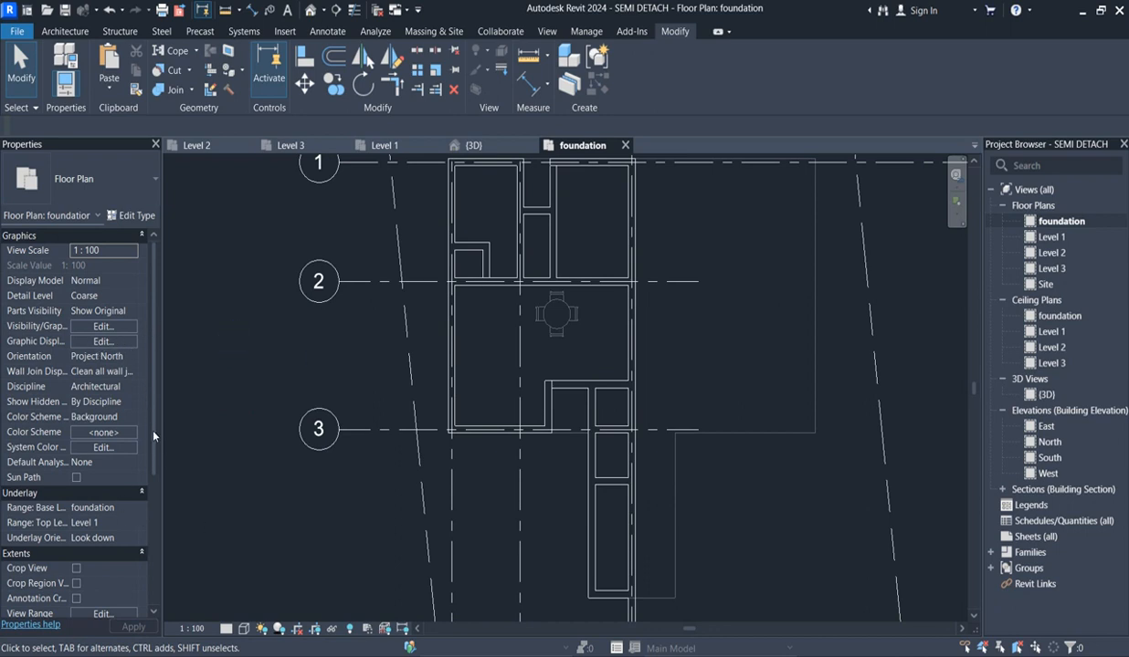
scroll(151, 429, "down", 3)
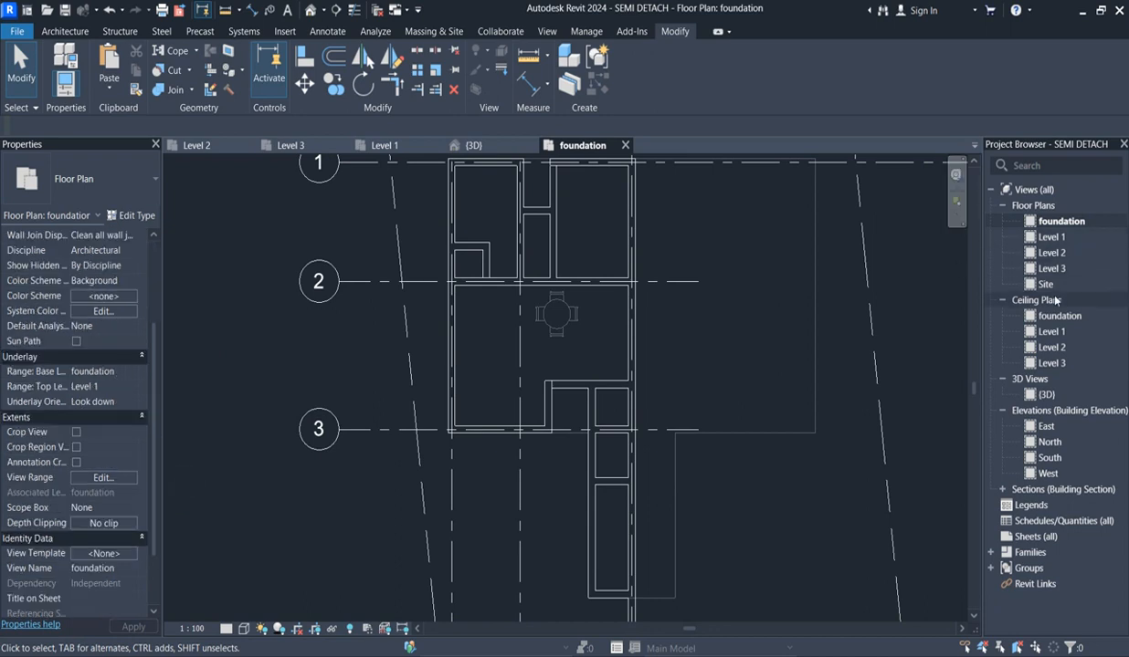
double_click(1047, 462)
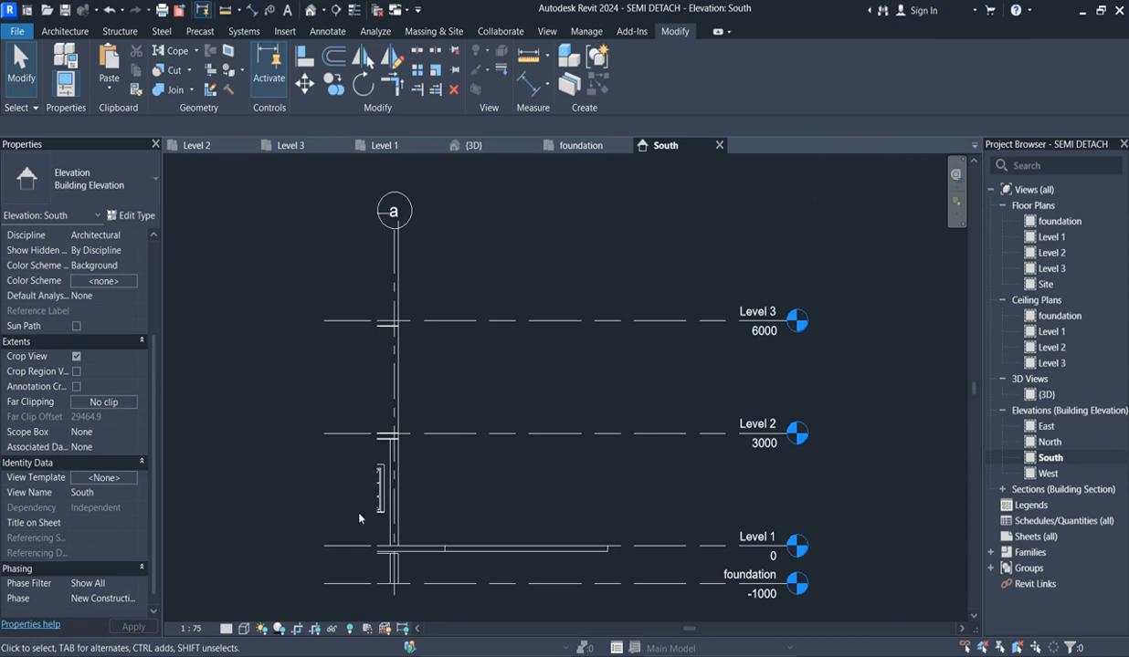
scroll(783, 367, "down", 1)
double_click(1047, 473)
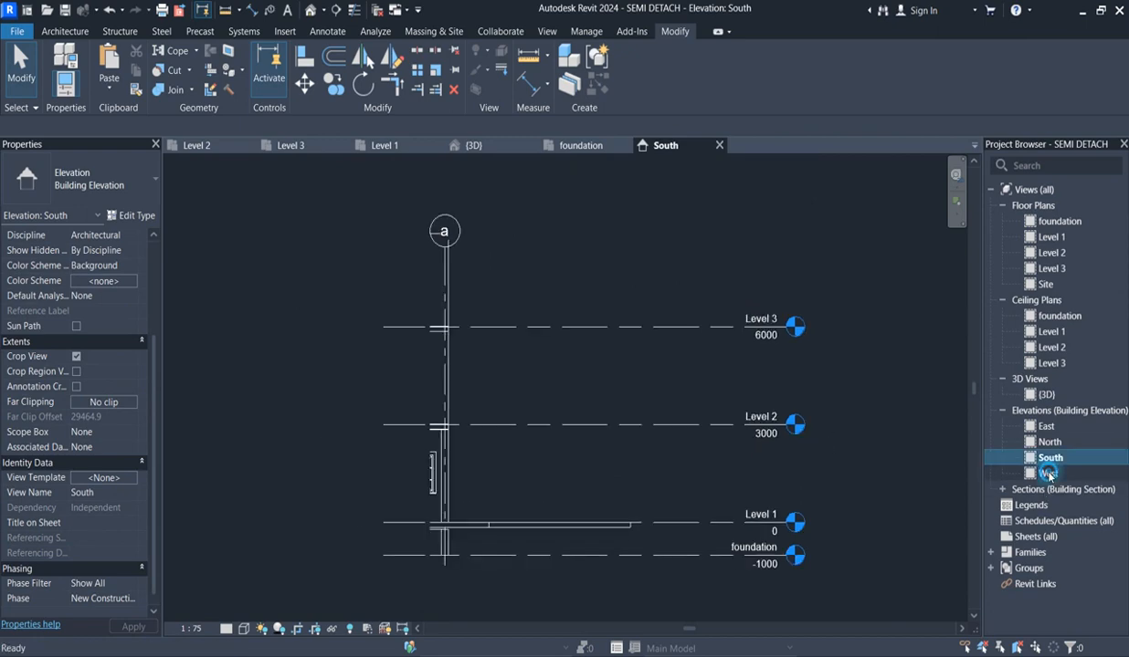
scroll(436, 398, "down", 2)
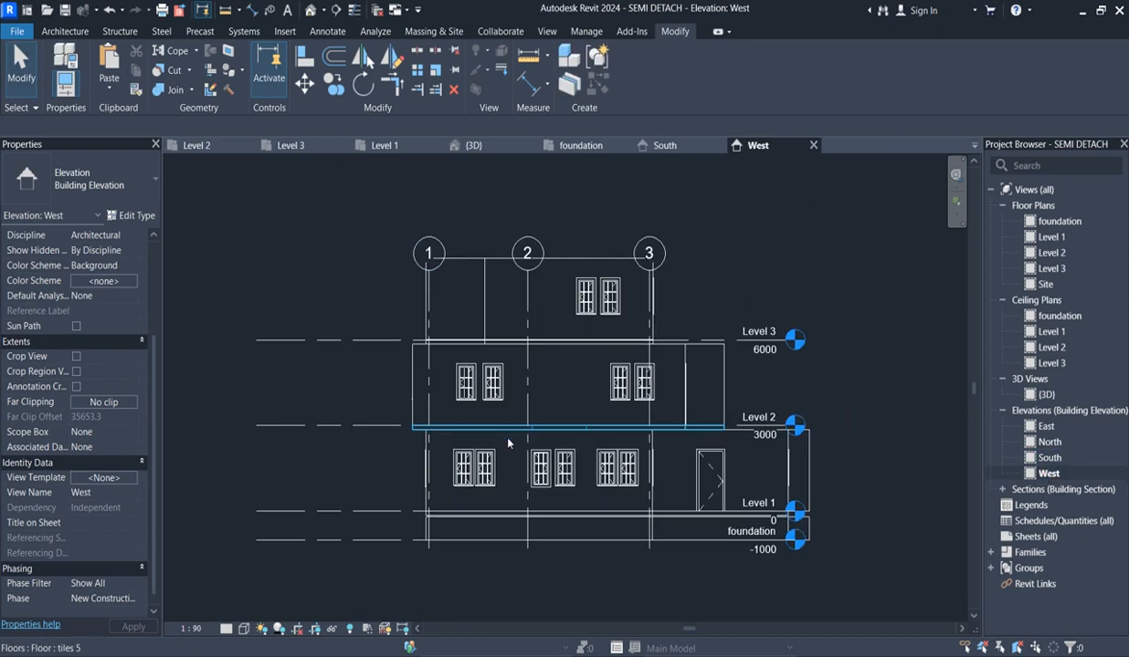
scroll(793, 445, "up", 3)
left_click(703, 289)
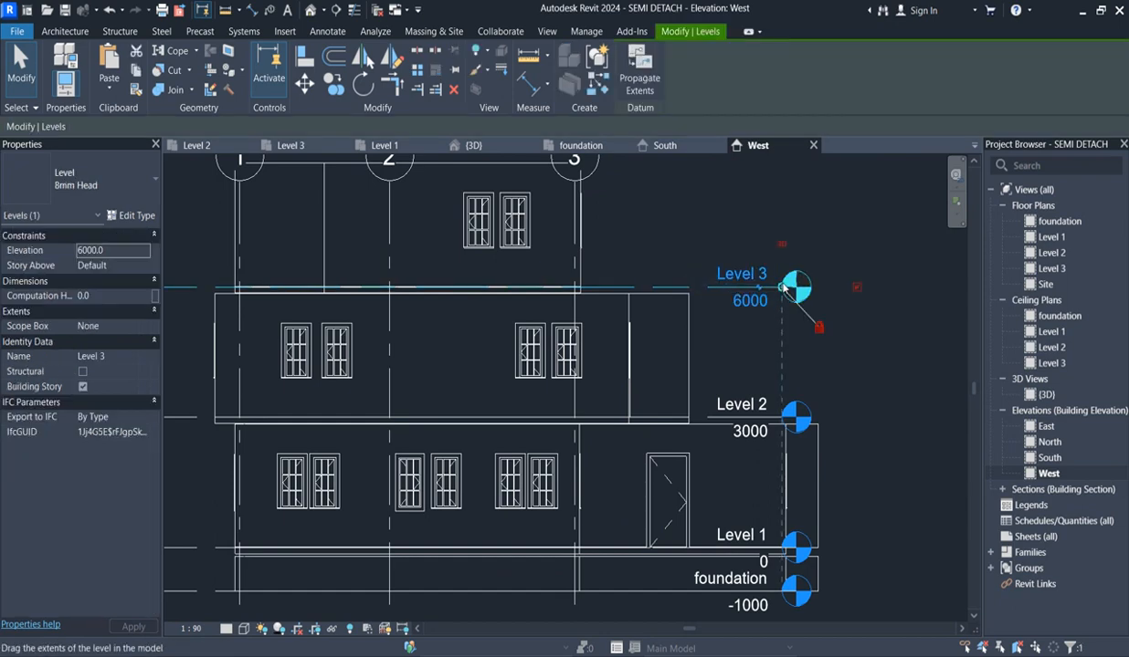
scroll(722, 369, "down", 2)
left_click_drag(712, 327, 808, 326)
left_click(746, 312)
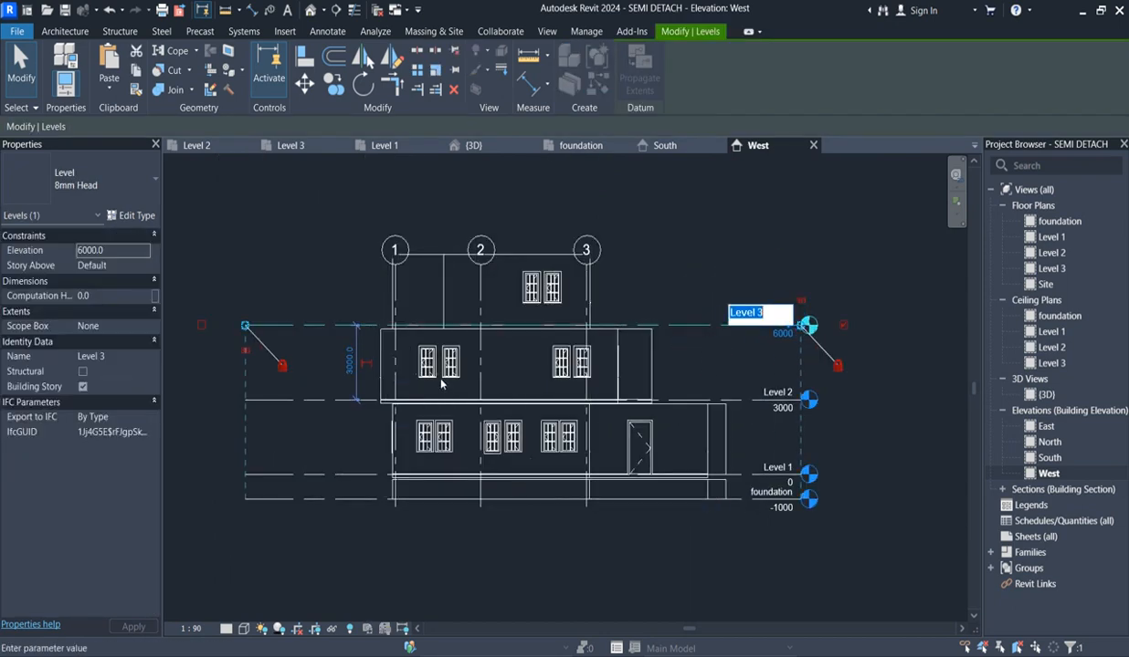
left_click(713, 258)
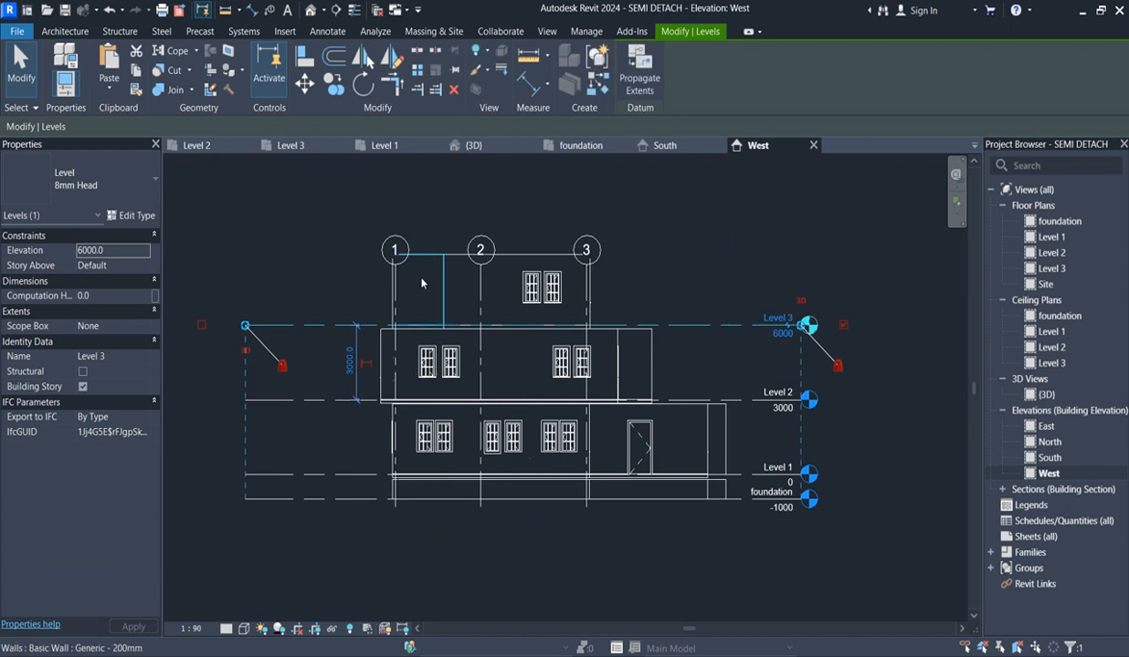
Extend grid lines 1, 2 and 3 upward in the West elevation so their bubbles sit well above the roofline.
left_click(482, 296)
left_click_drag(480, 267, 480, 185)
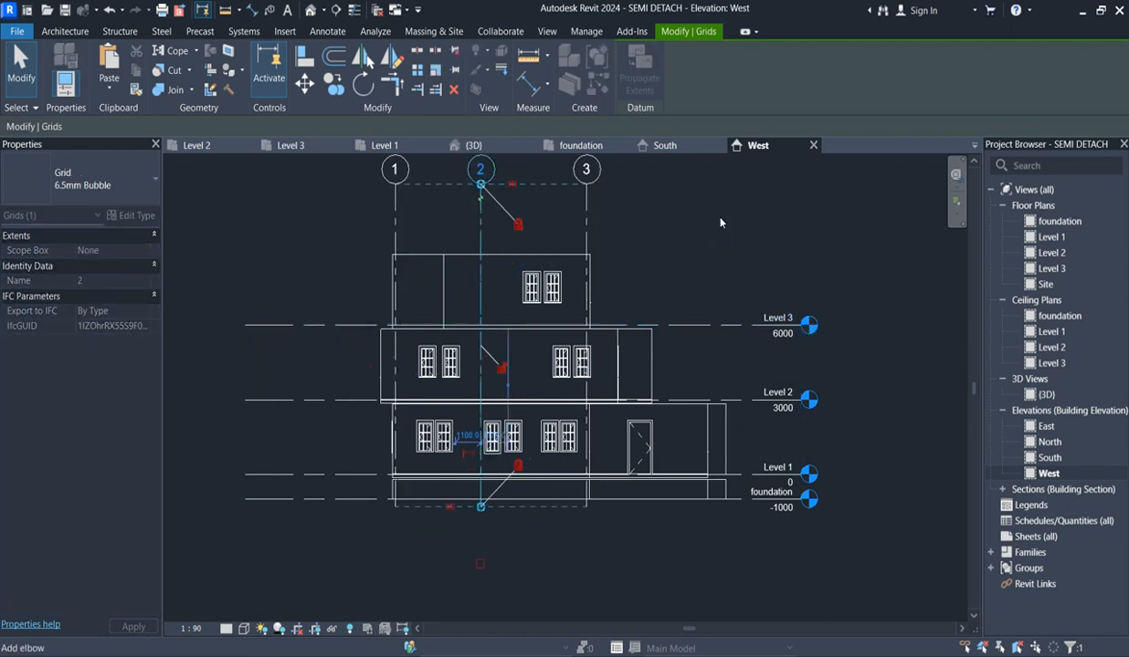
left_click(726, 217)
scroll(583, 426, "down", 2)
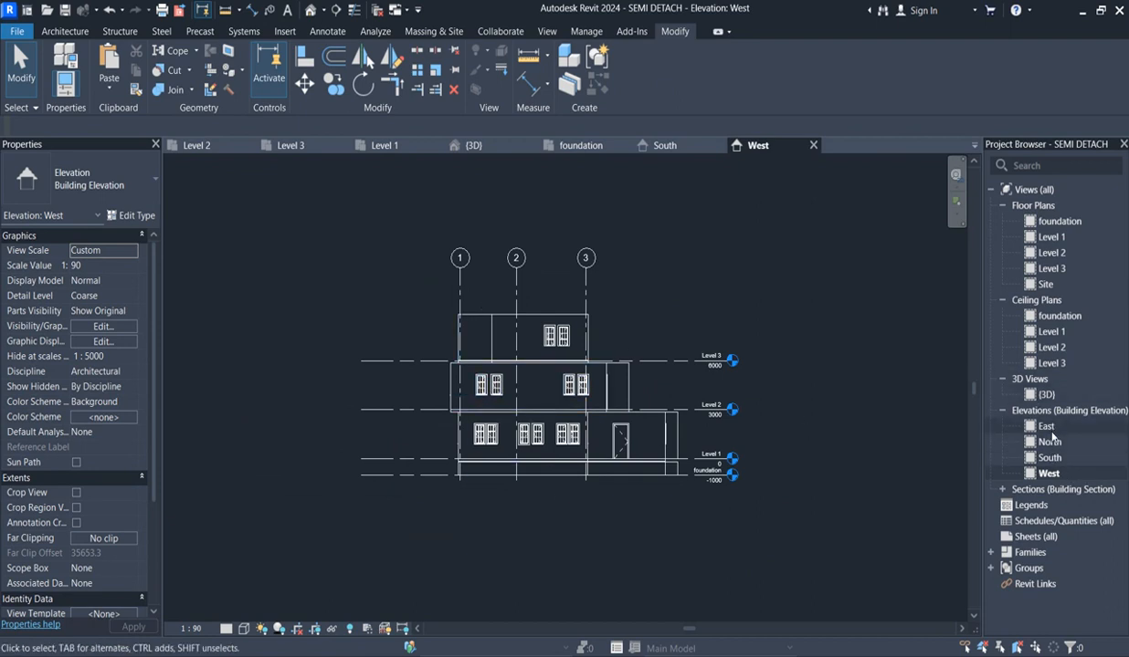
Examine where the Level 1 floor meets the foundation walls in the West elevation, and check the short wall's properties in the foundation plan.
scroll(671, 470, "up", 3)
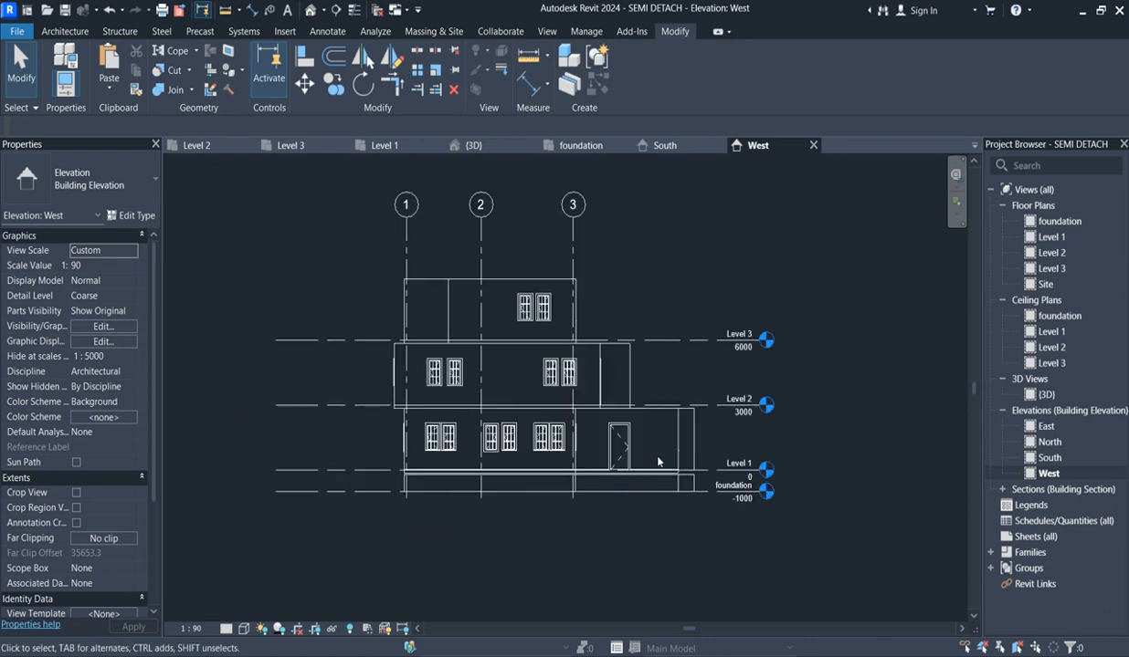
scroll(676, 476, "up", 2)
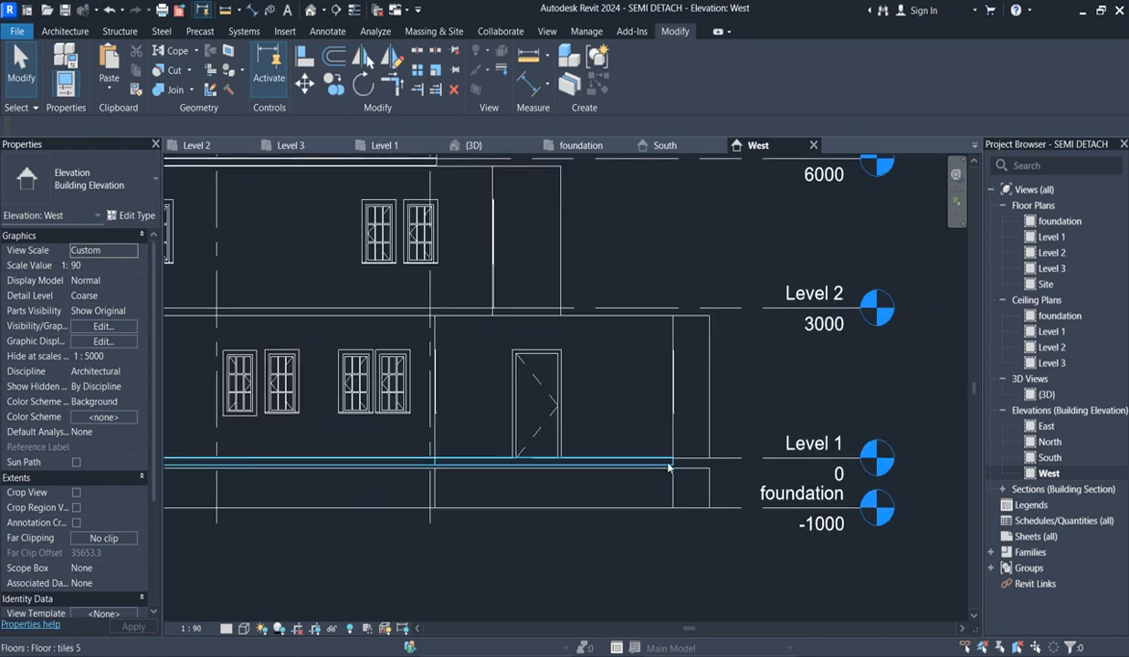
scroll(664, 481, "up", 1)
scroll(664, 481, "up", 1)
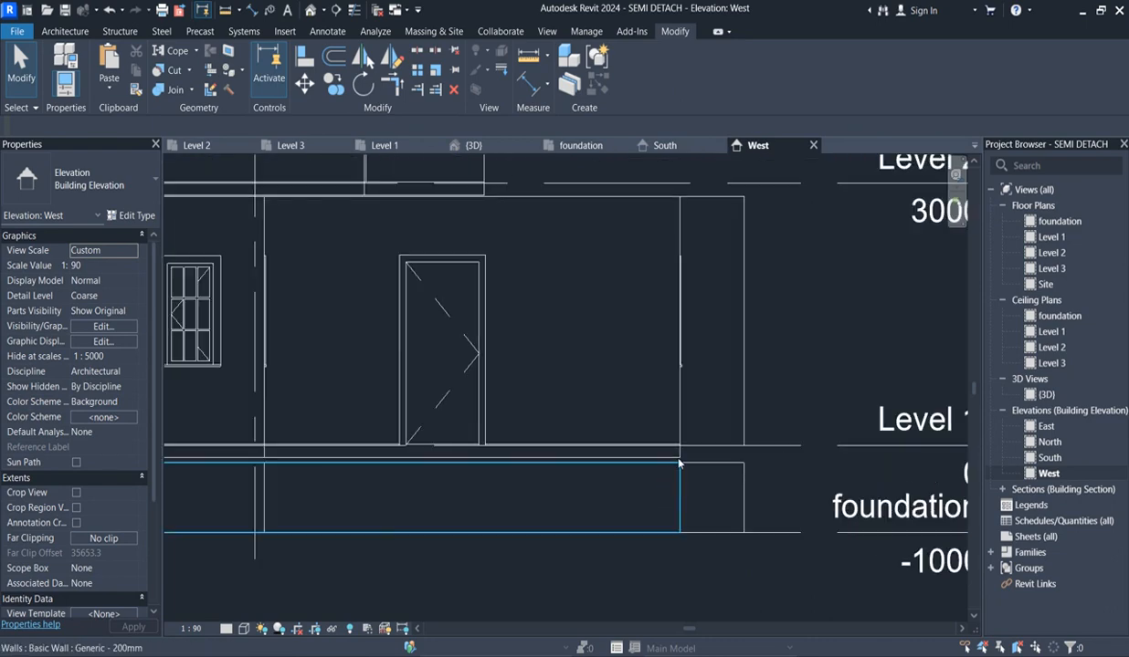
double_click(1049, 223)
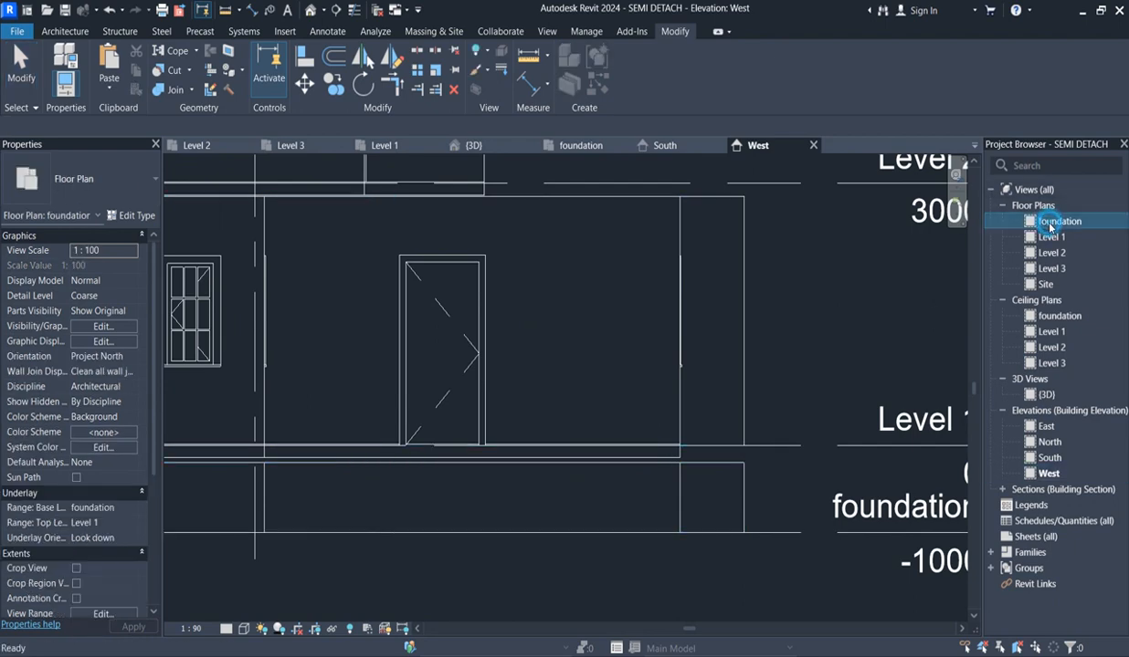
left_click(546, 409)
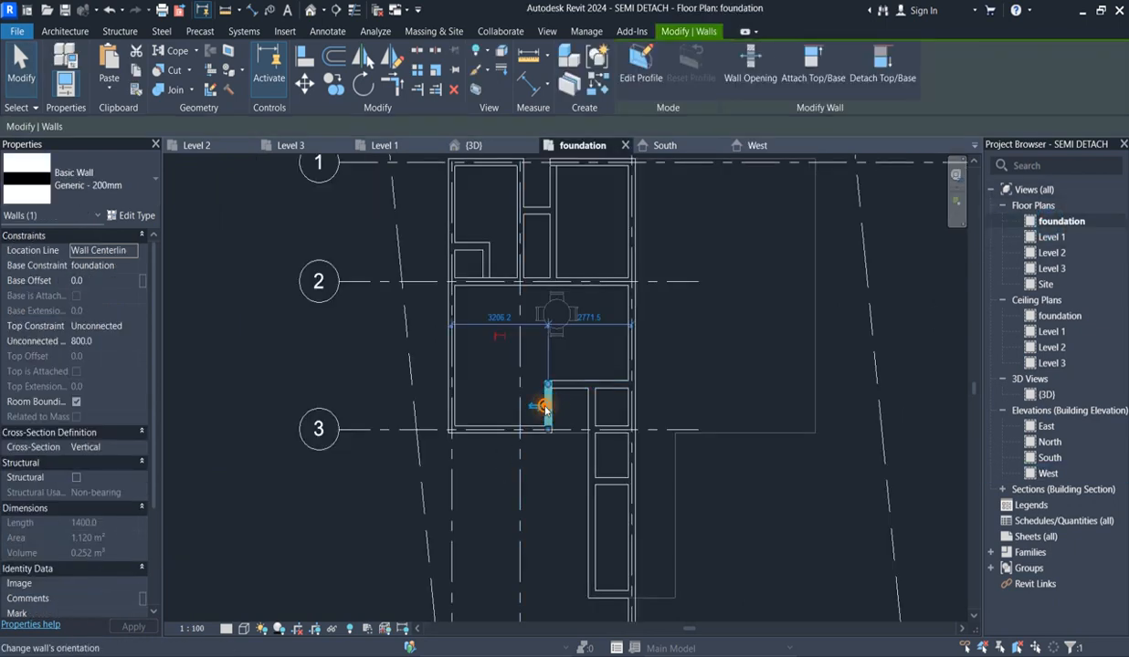
right_click(545, 406)
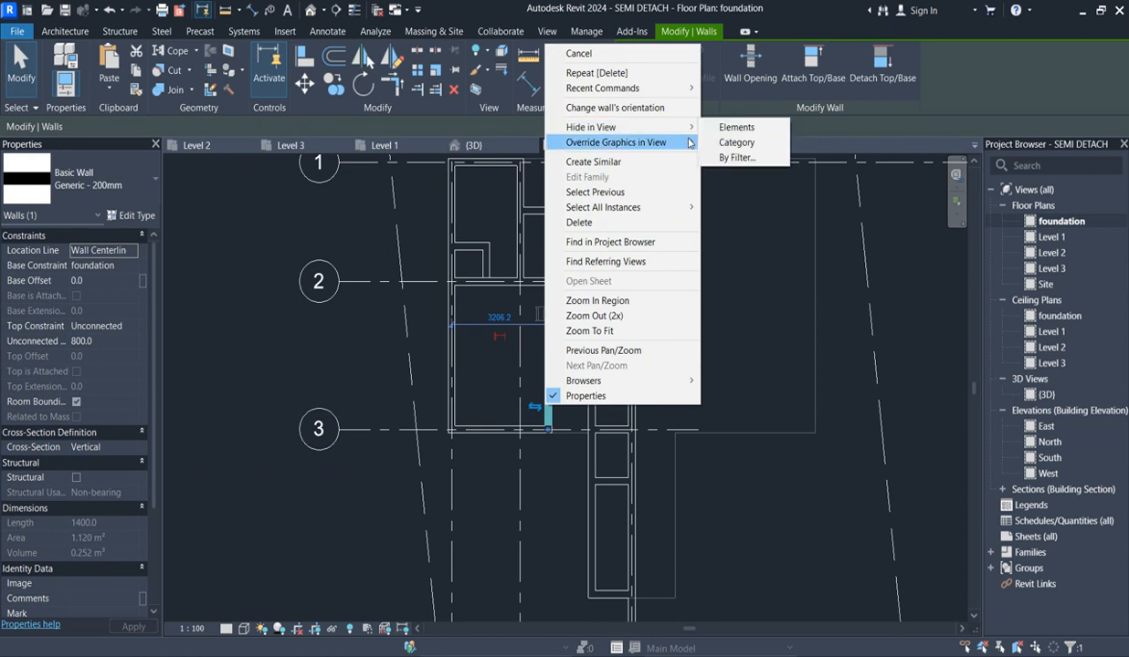
left_click(717, 232)
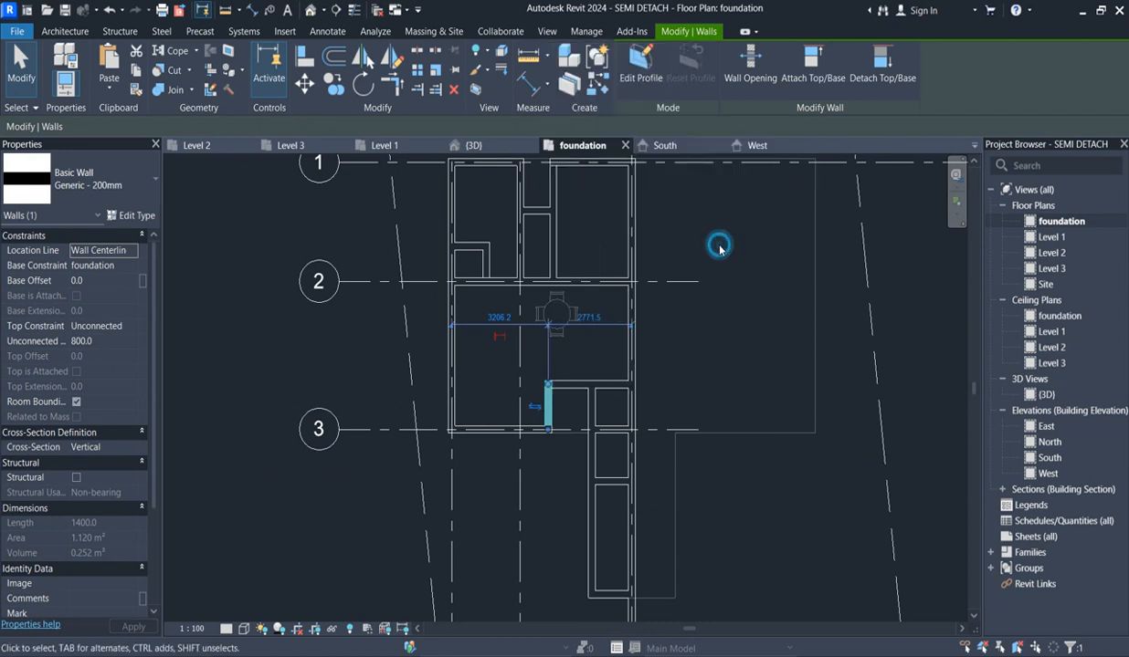
scroll(556, 404, "up", 2)
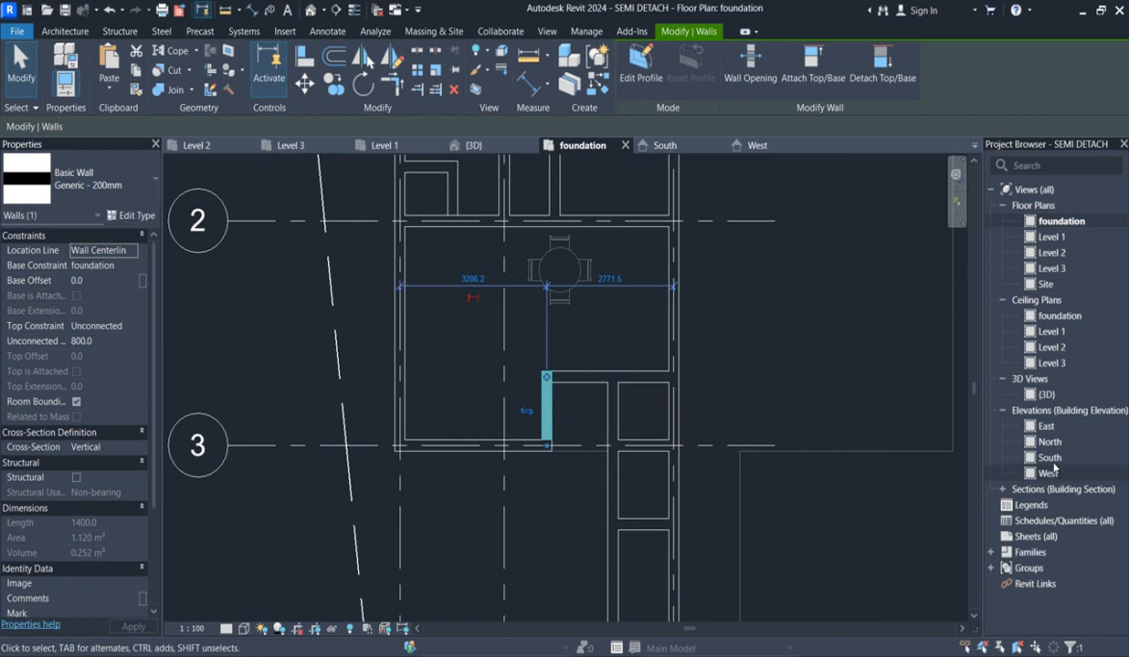
In the South elevation, select the Level 1 floor and duplicate its type as tiles 7.
double_click(1049, 458)
scroll(424, 520, "up", 4)
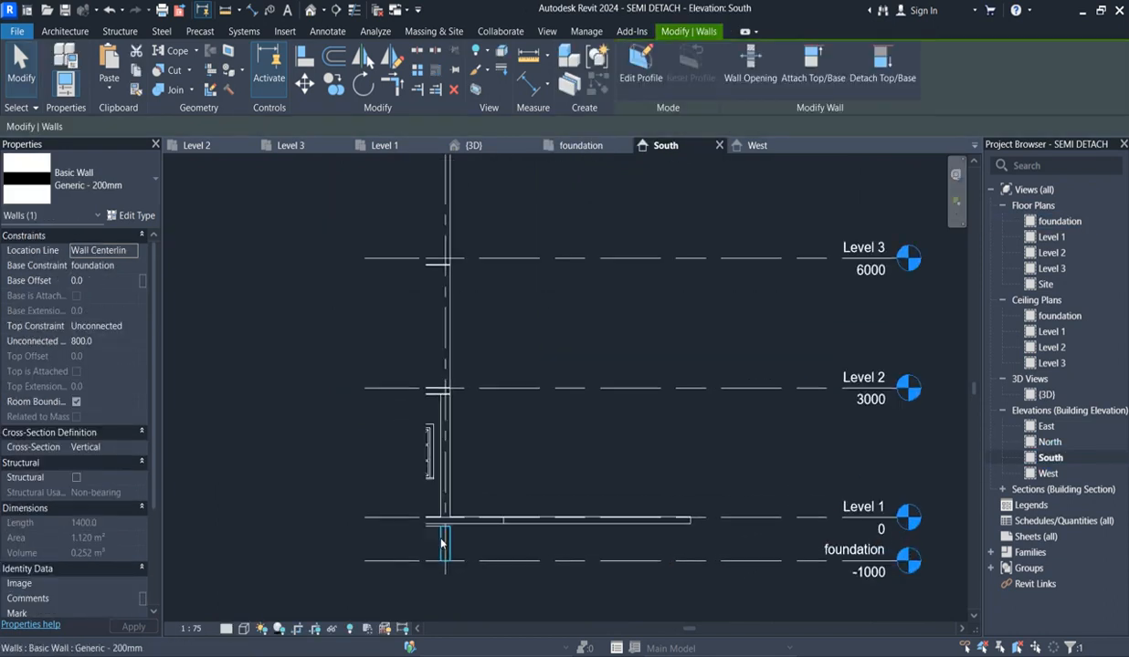
left_click(502, 524)
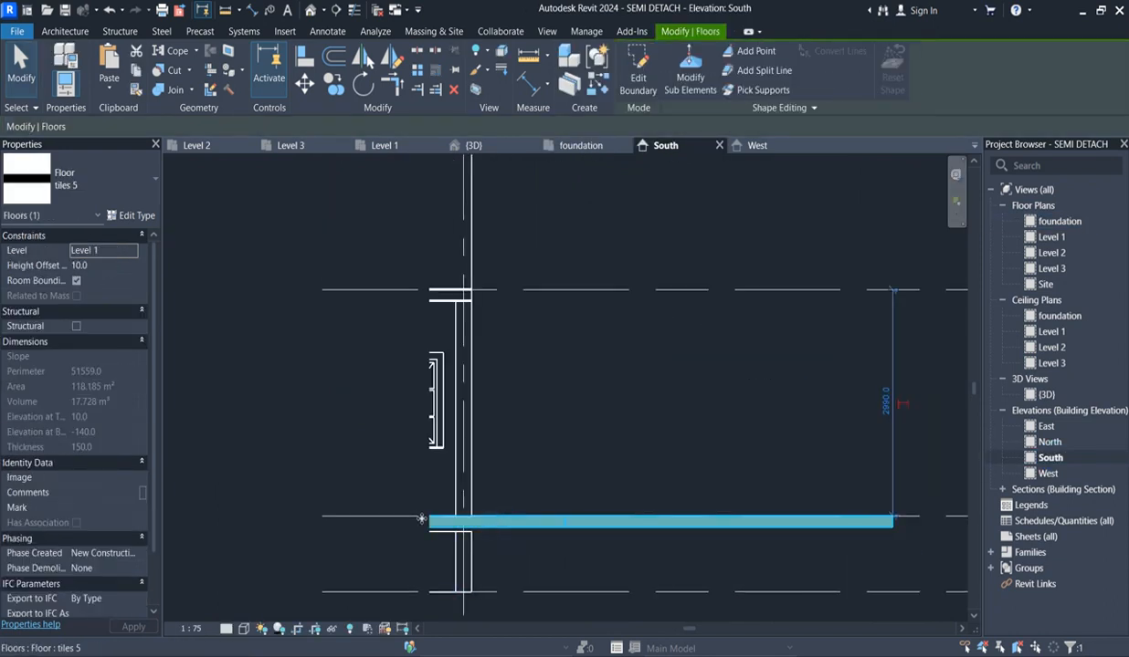
left_click(137, 215)
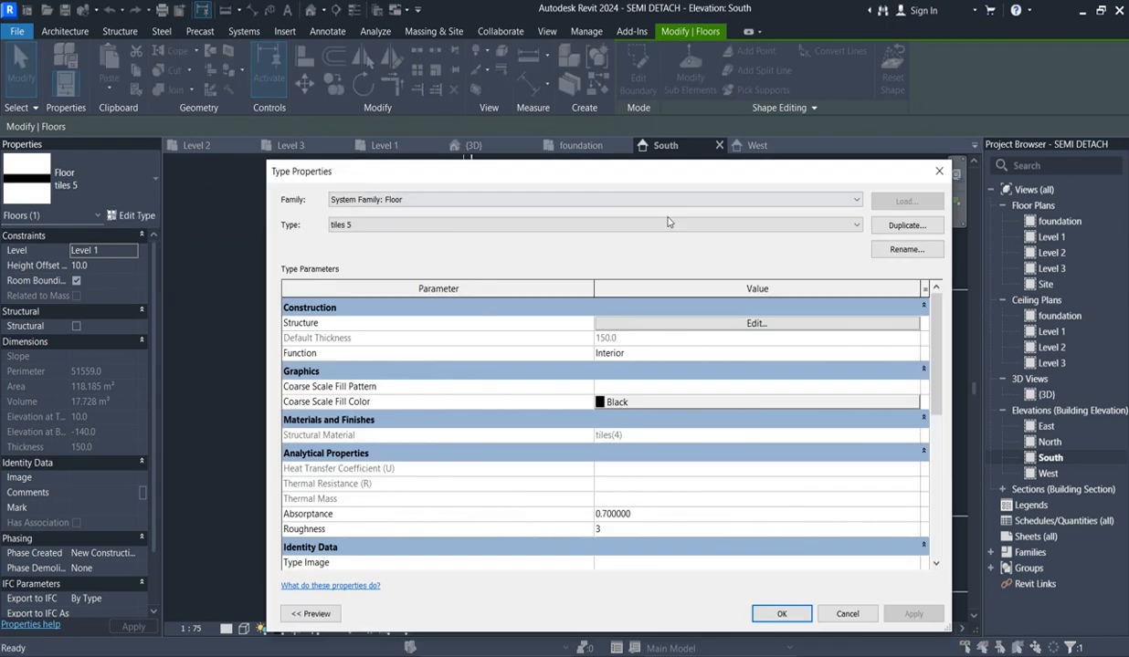
left_click(898, 224)
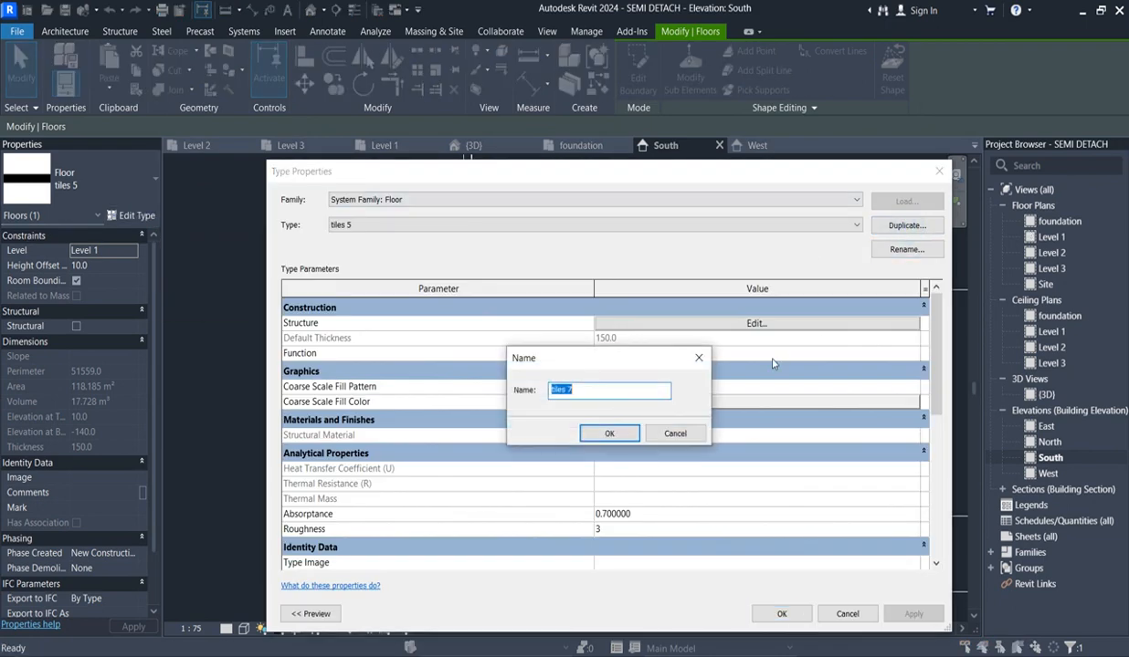
left_click(609, 434)
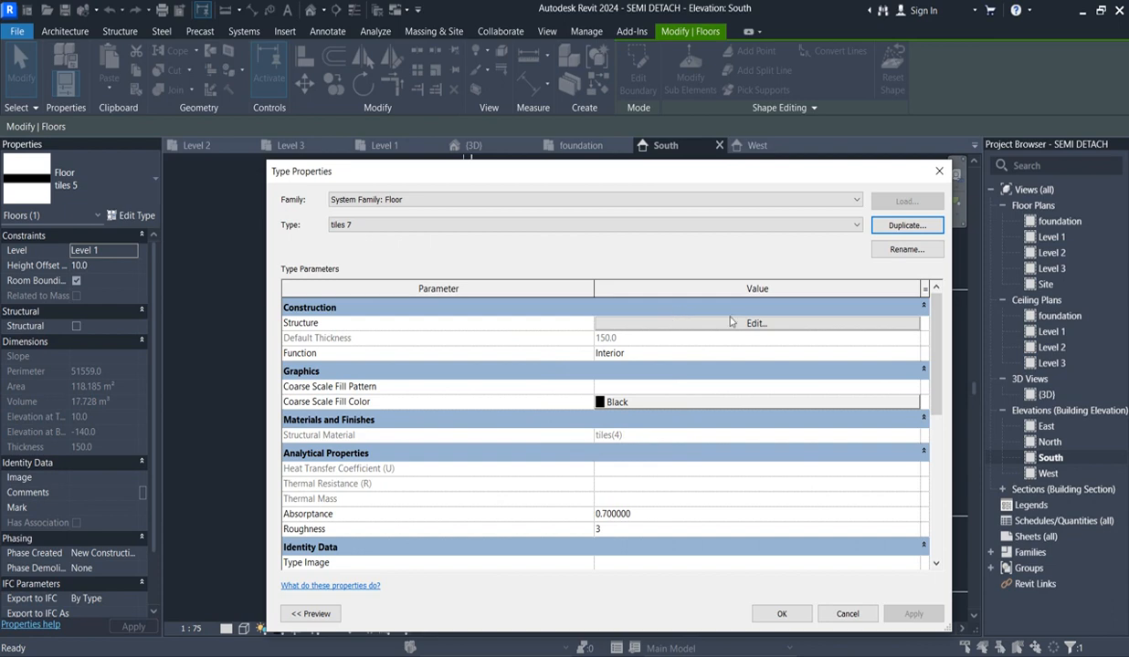
Set the tiles 7 structure layer thickness to 200 mm and the Level 1 floor's height offset to 0.
left_click(755, 323)
left_click(609, 322)
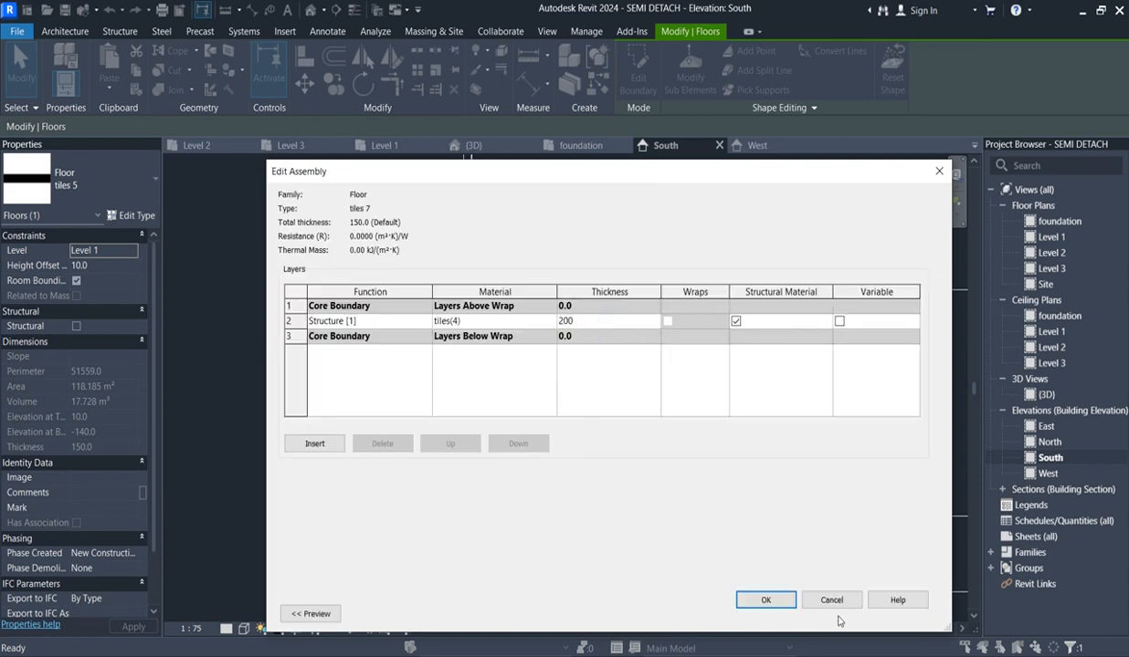
type("200")
left_click(767, 601)
left_click(775, 609)
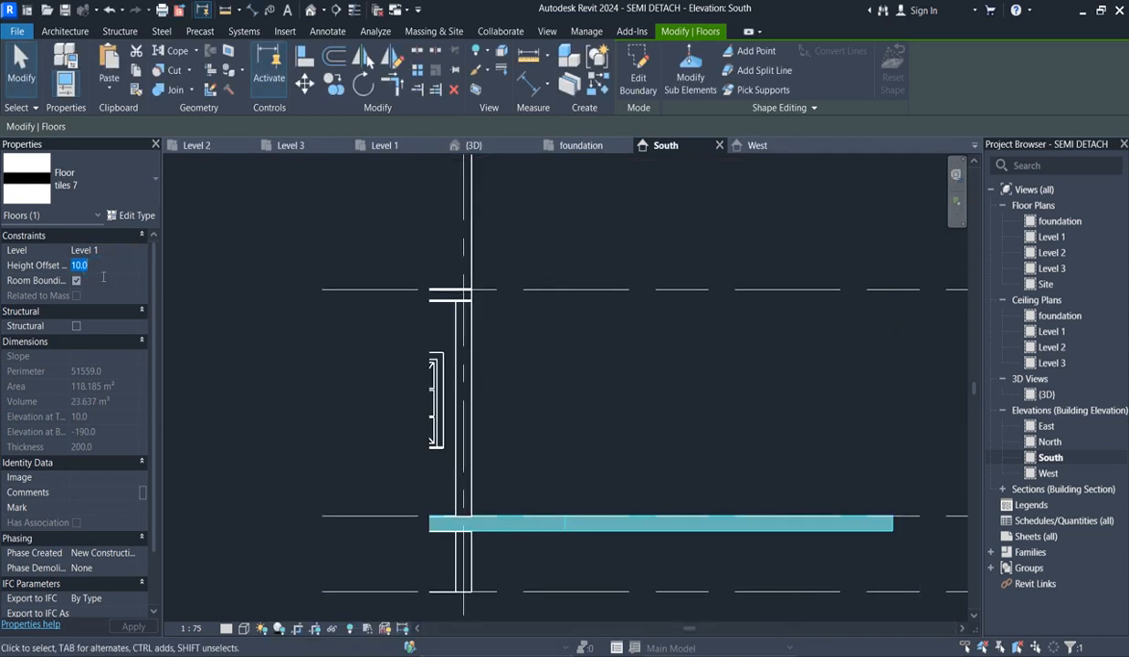
type("0")
left_click(343, 396)
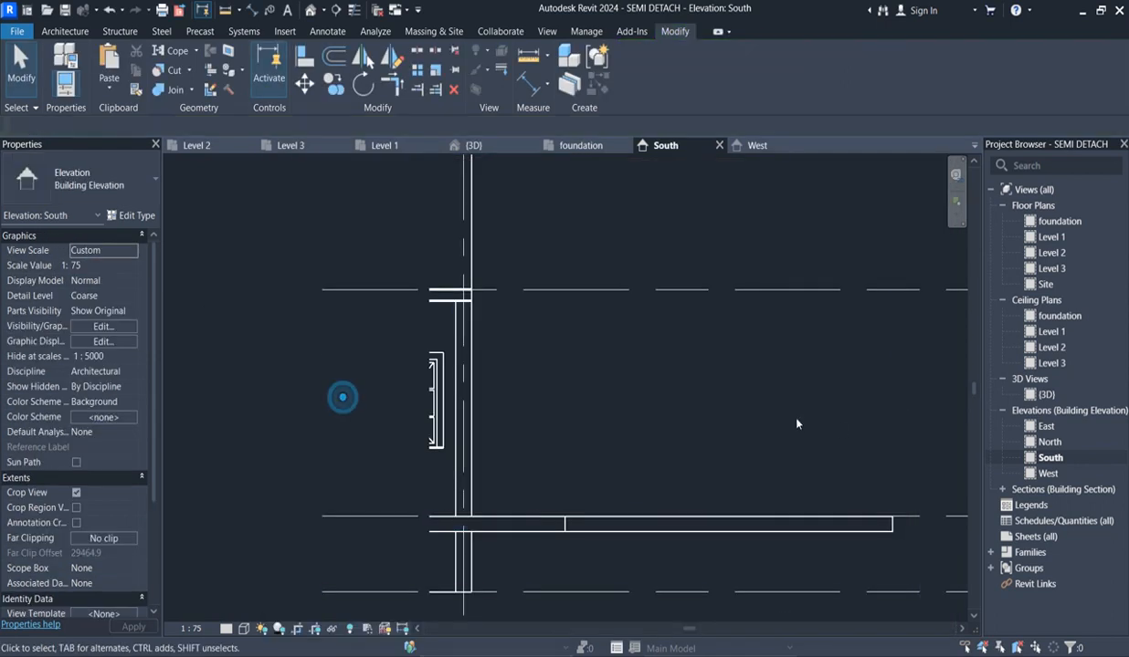
Open the West elevation and inspect the junction between the Level 1 floor and the foundation walls.
scroll(840, 443, "down", 2)
double_click(1047, 473)
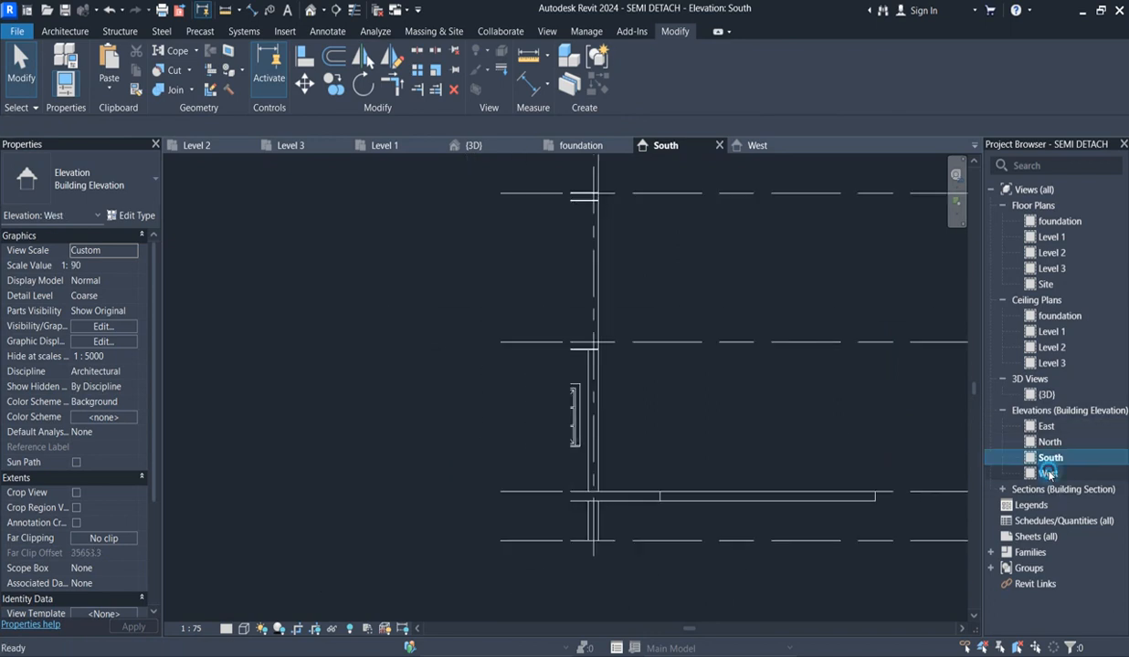
scroll(661, 453, "down", 3)
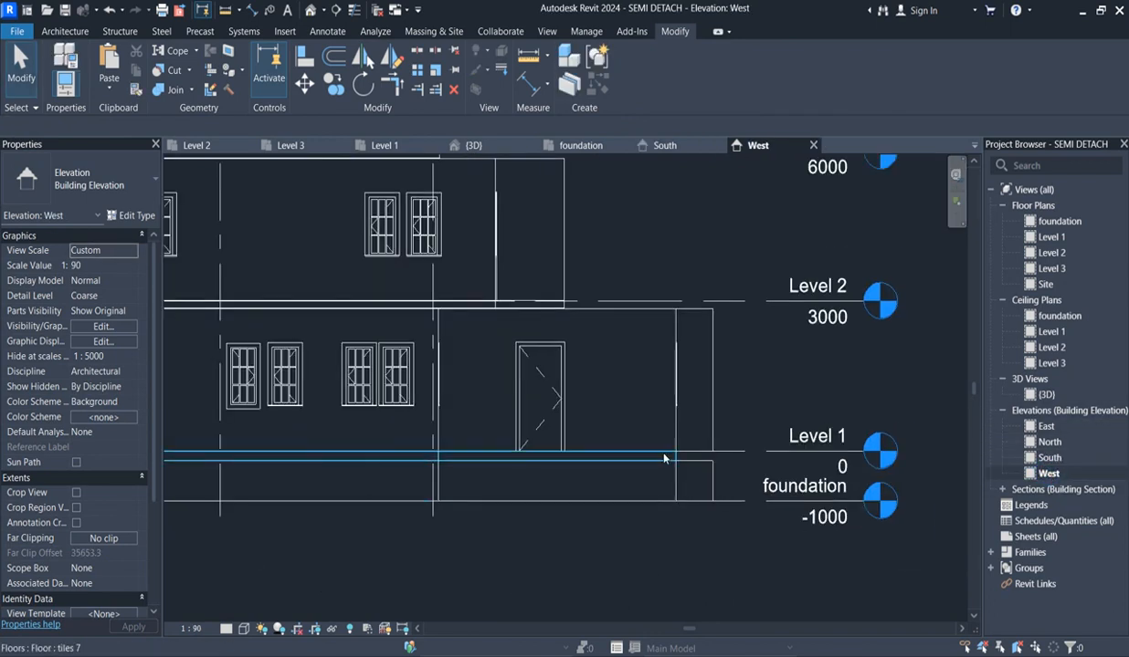
scroll(590, 324, "down", 1)
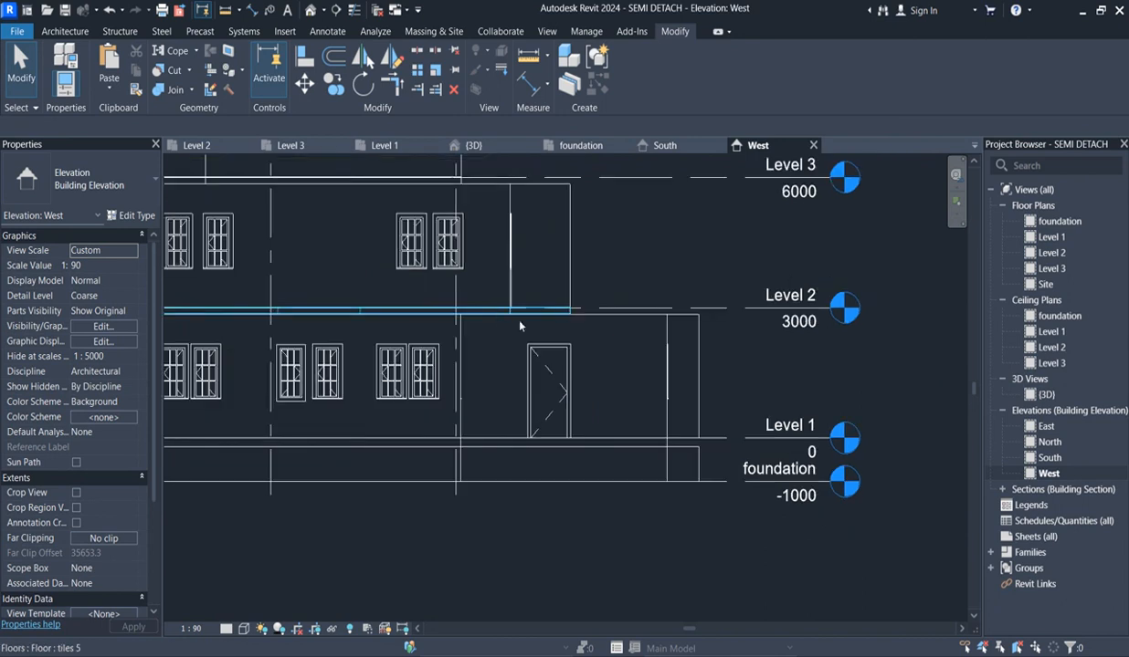
Select the whole building in the 3D view and mirror a copy of it in the Level 1 plan about an axis drawn along grid a.
double_click(1046, 395)
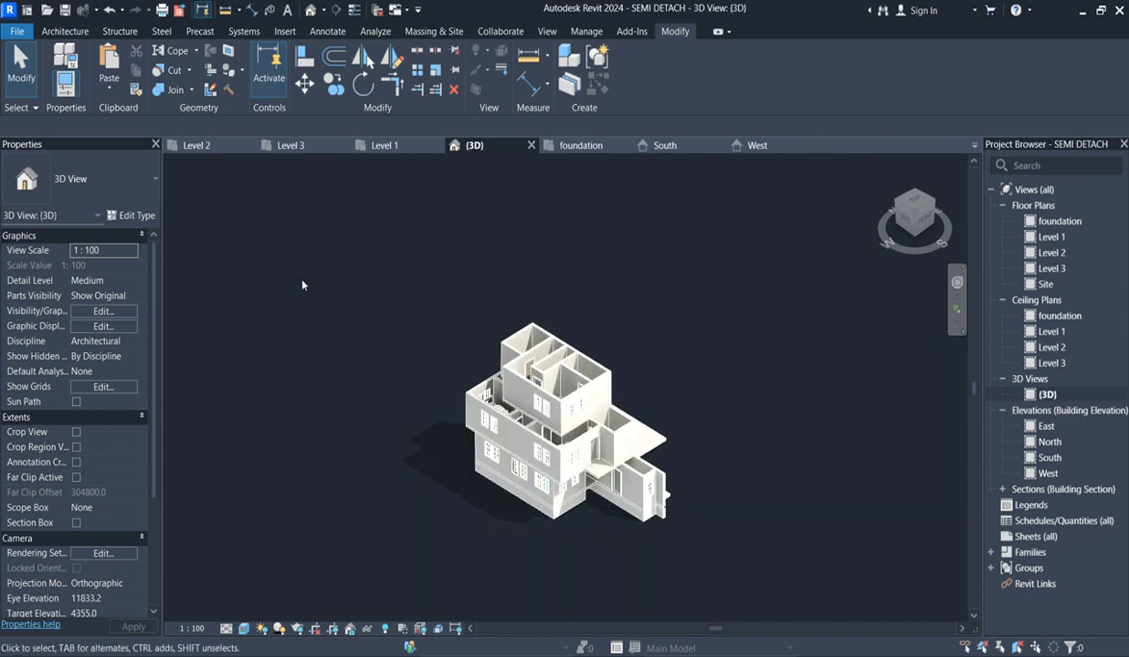
left_click_drag(302, 286, 717, 598)
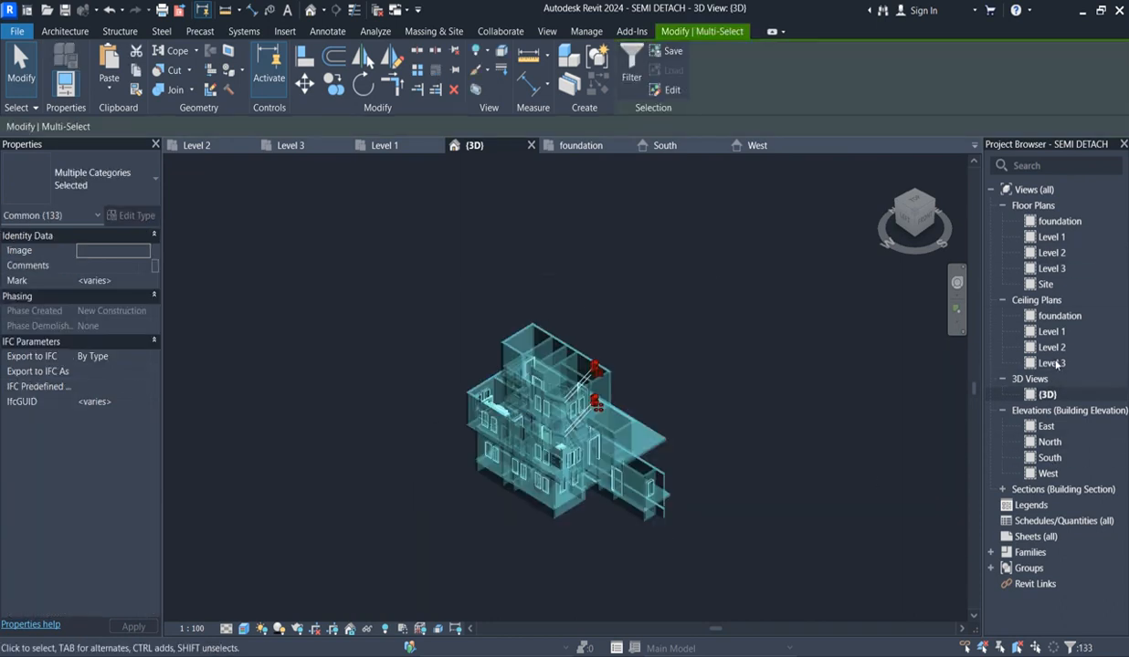
double_click(1052, 239)
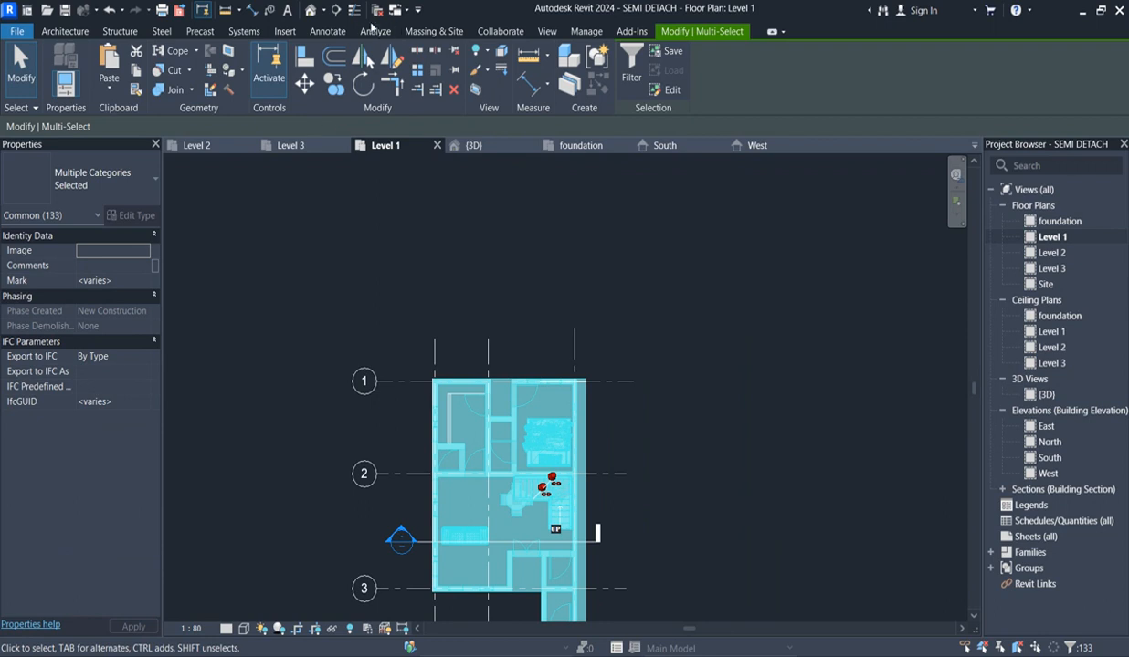
left_click(391, 56)
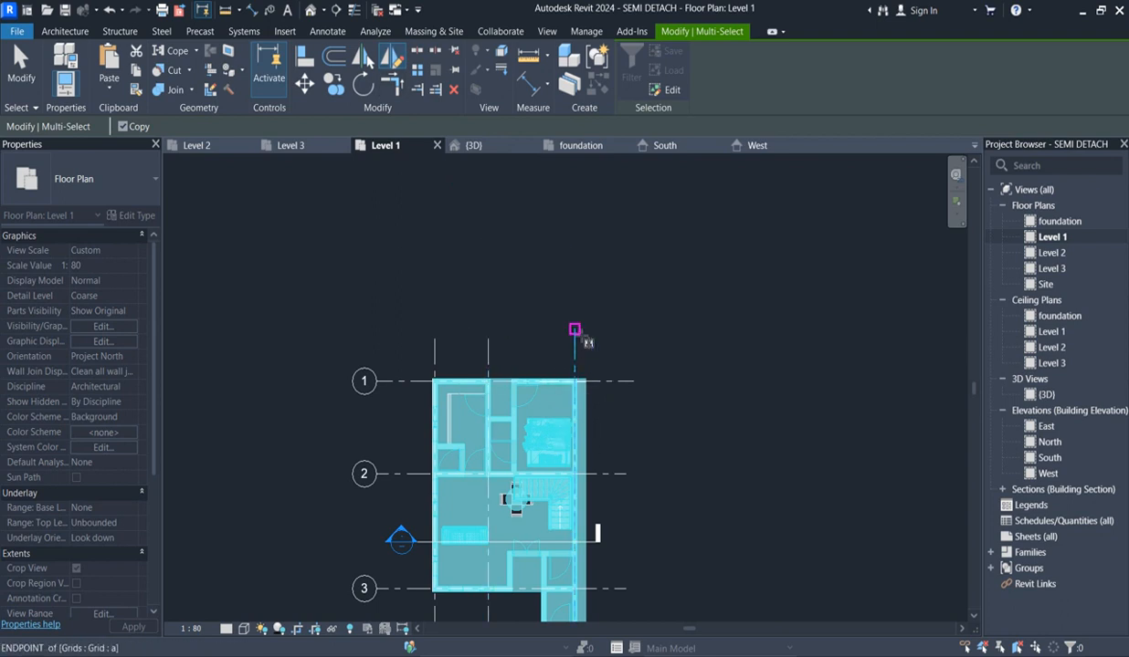
left_click(574, 330)
scroll(572, 431, "down", 3)
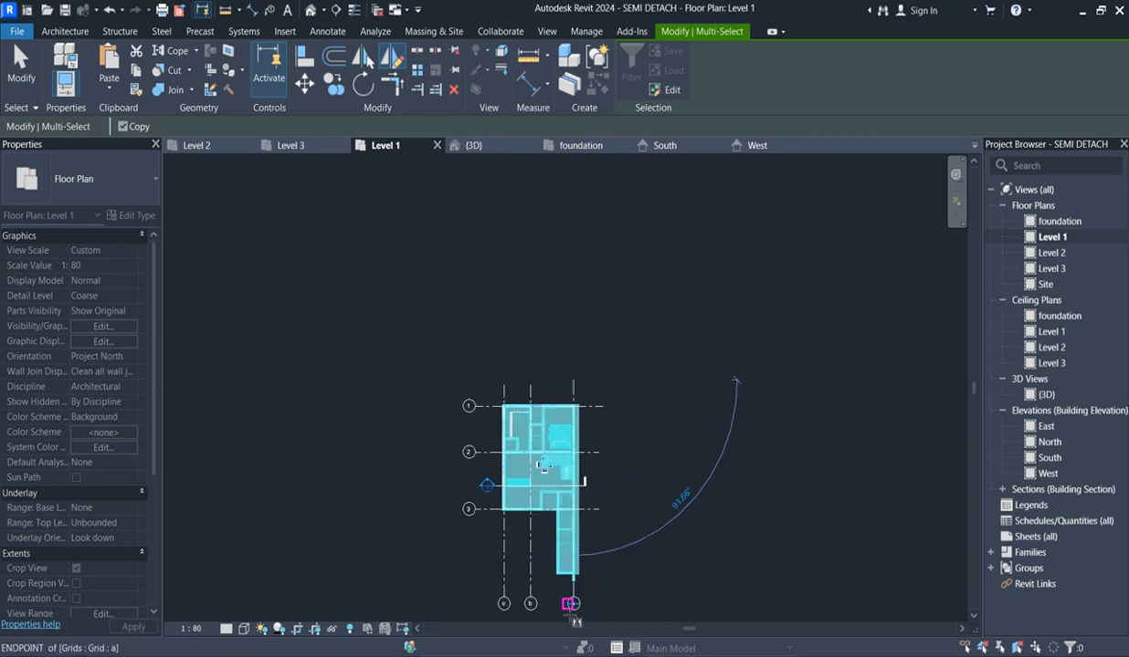
scroll(569, 604, "up", 2)
scroll(576, 574, "up", 3)
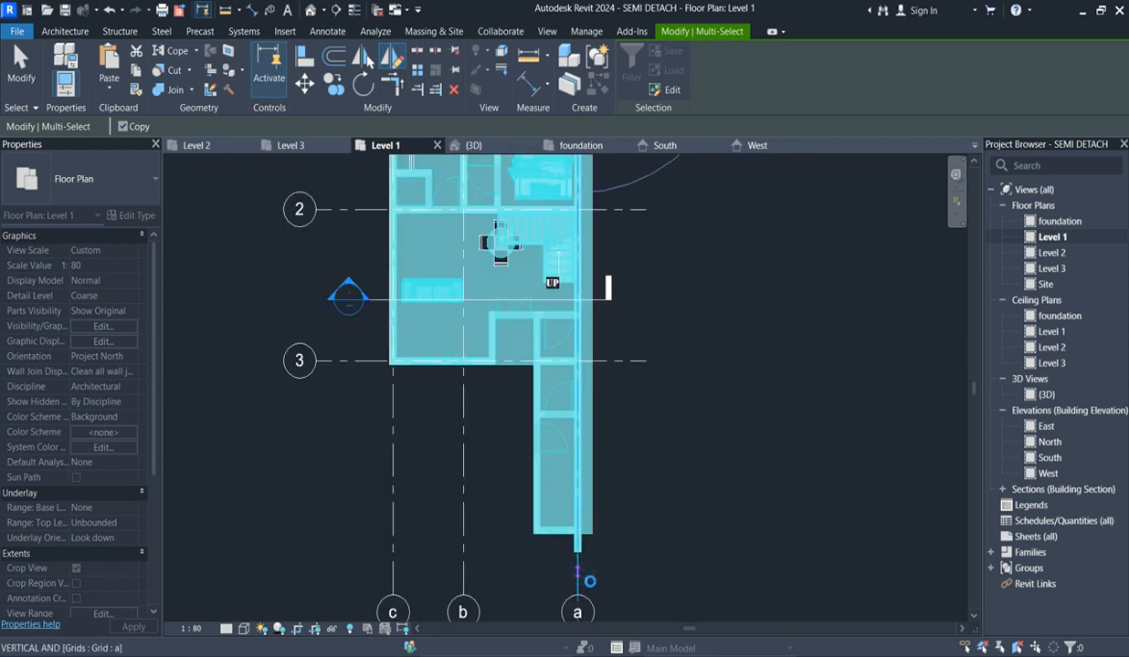
left_click(576, 574)
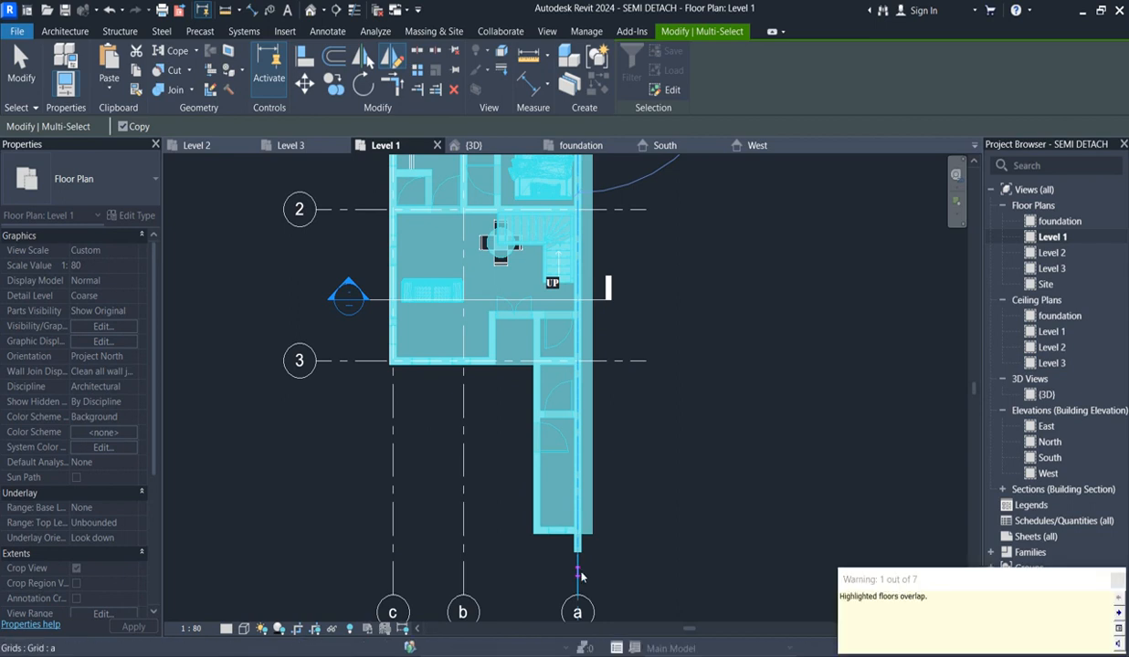
scroll(650, 545, "down", 2)
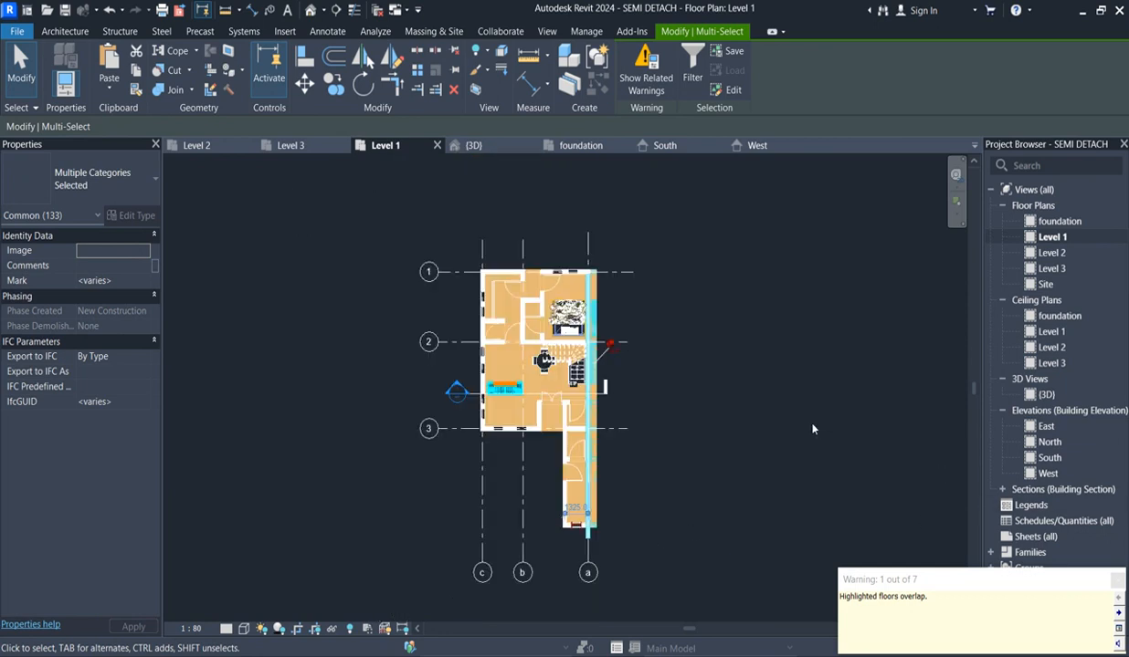
left_click(667, 475)
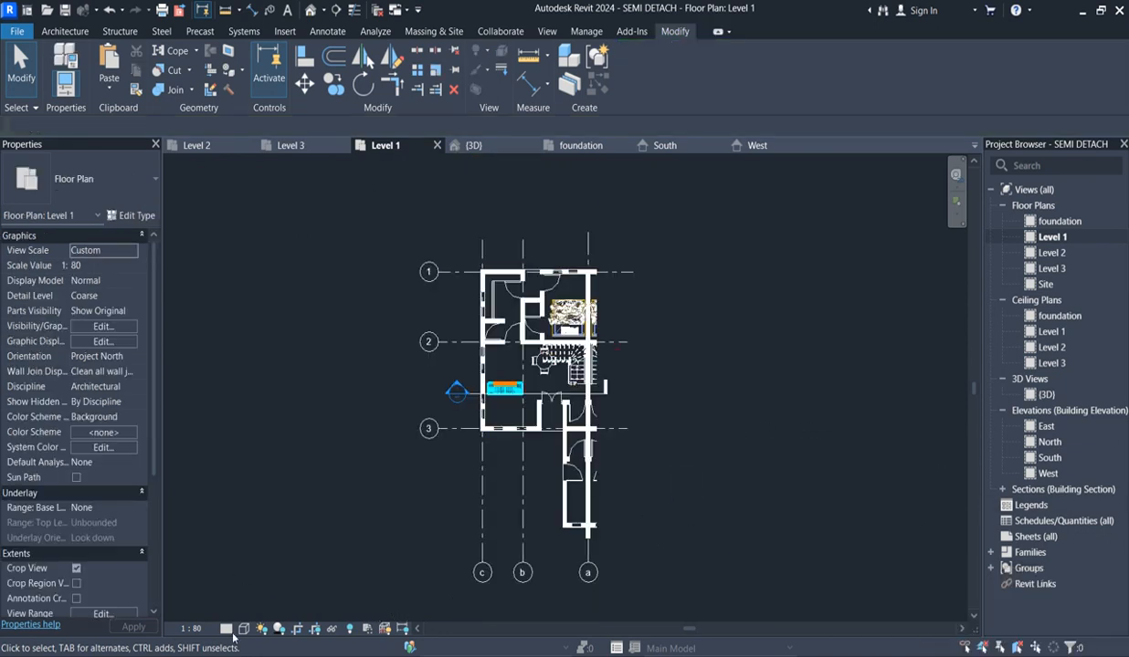
Show the Level 1 crop region and extend its east side to enclose the mirrored half of the duplex.
left_click(314, 629)
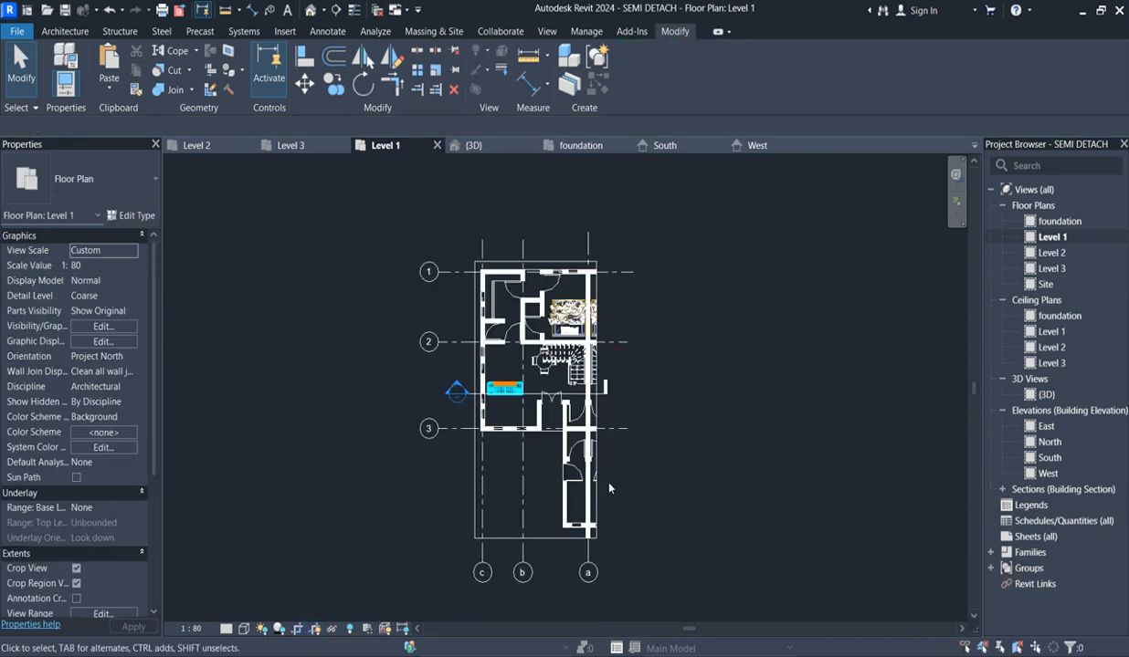
left_click(597, 474)
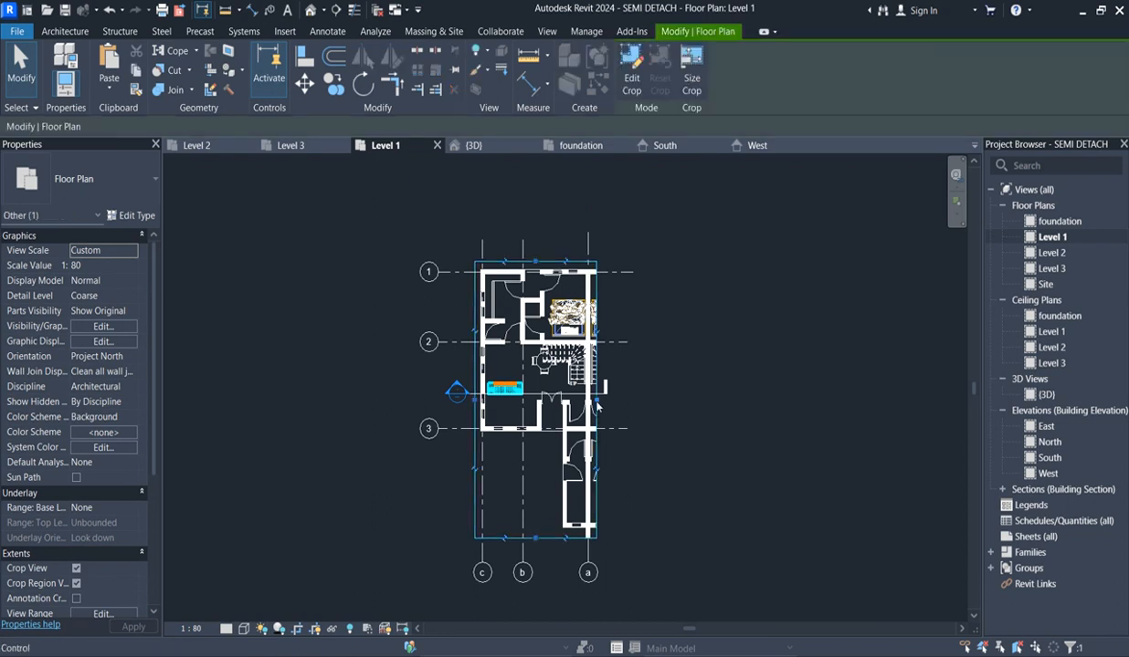
left_click_drag(596, 399, 720, 410)
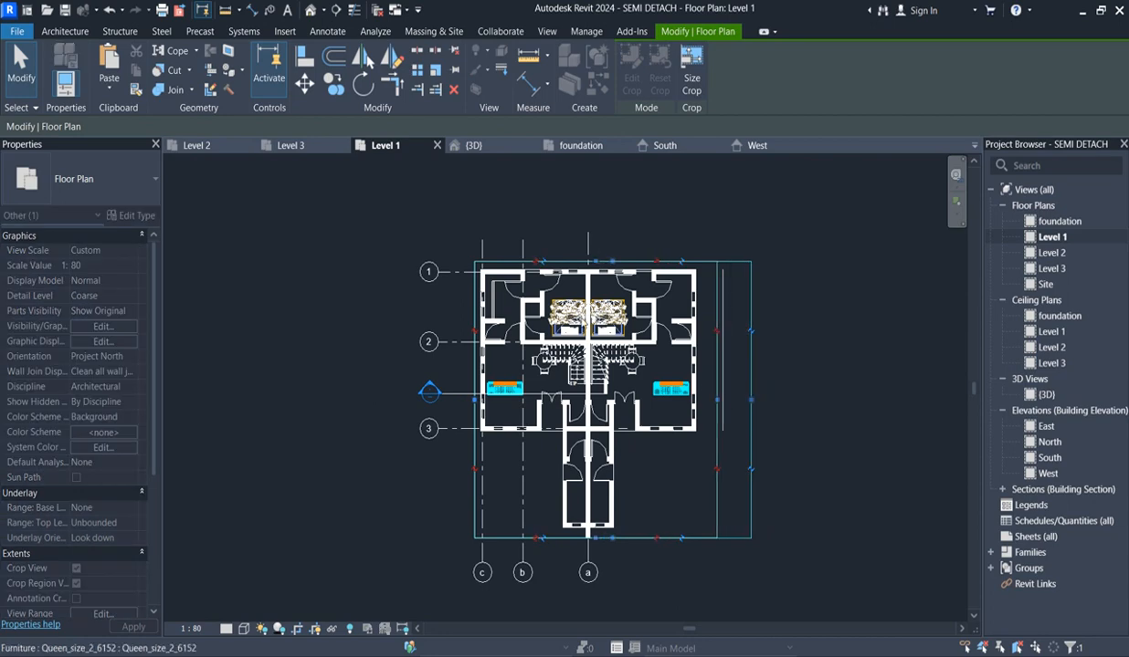
left_click(589, 219)
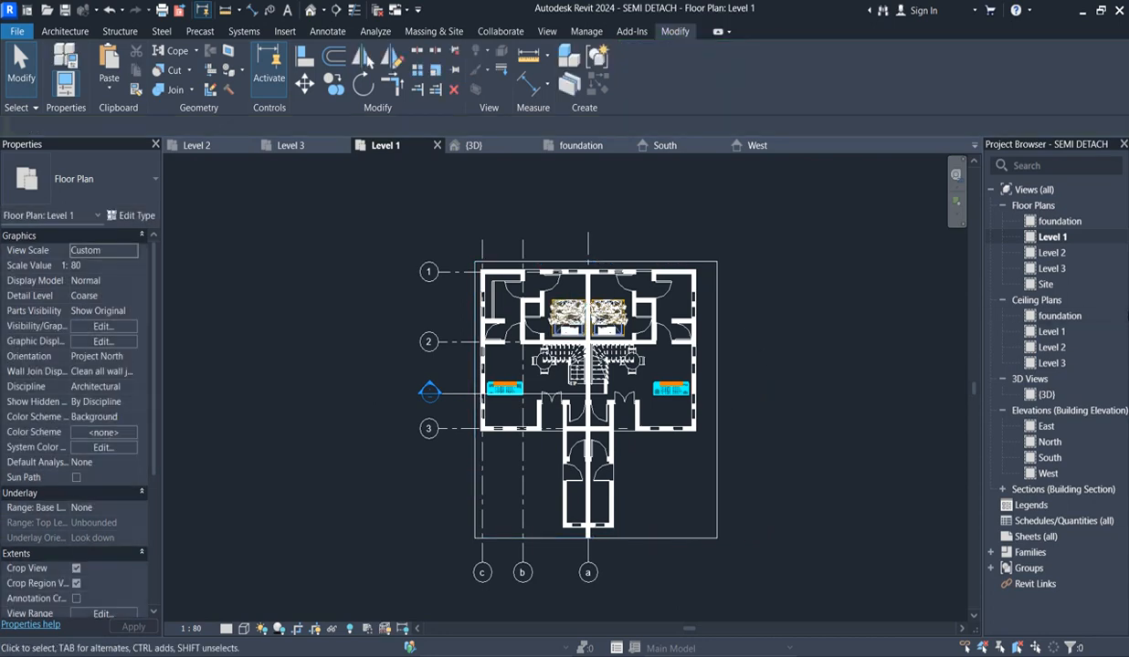
In the Level 3 plan, place a Queen_size_2_6152 bed in the southwest bedroom, headboard to the south wall, 1200 mm from the outer walls.
double_click(1052, 253)
double_click(1052, 268)
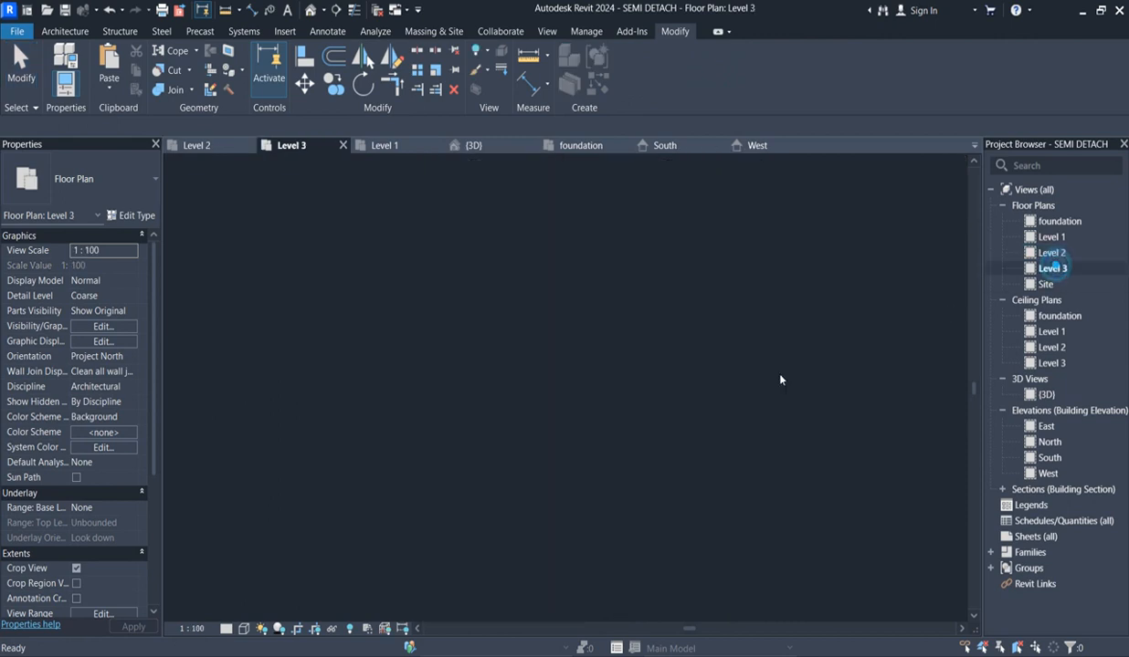
scroll(570, 422, "down", 3)
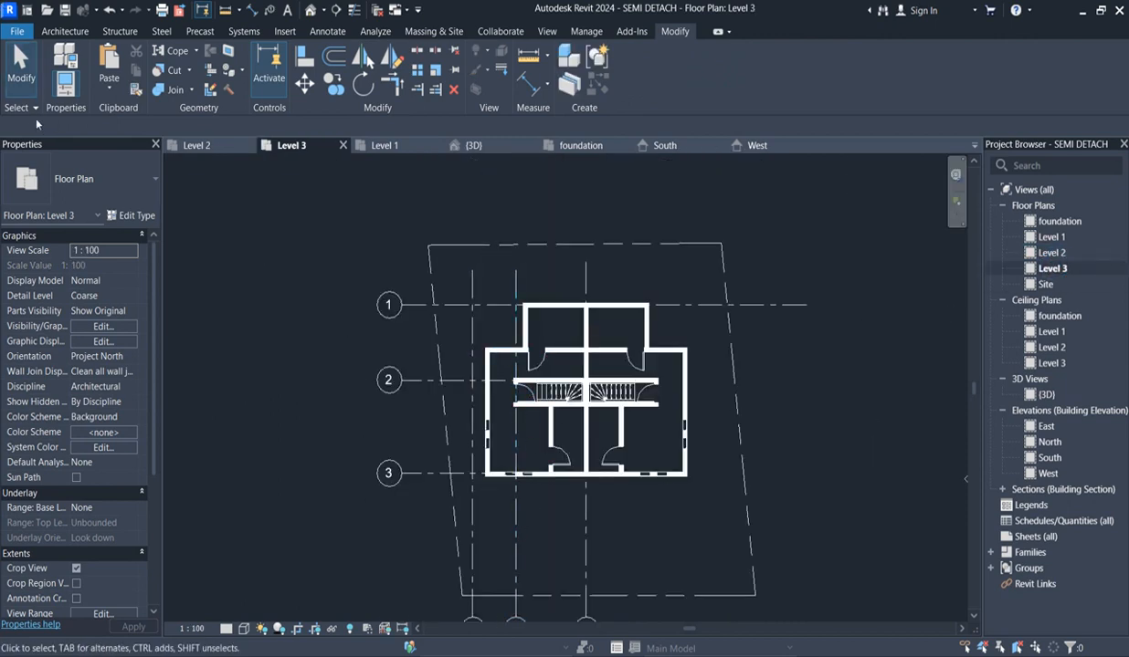
left_click(73, 33)
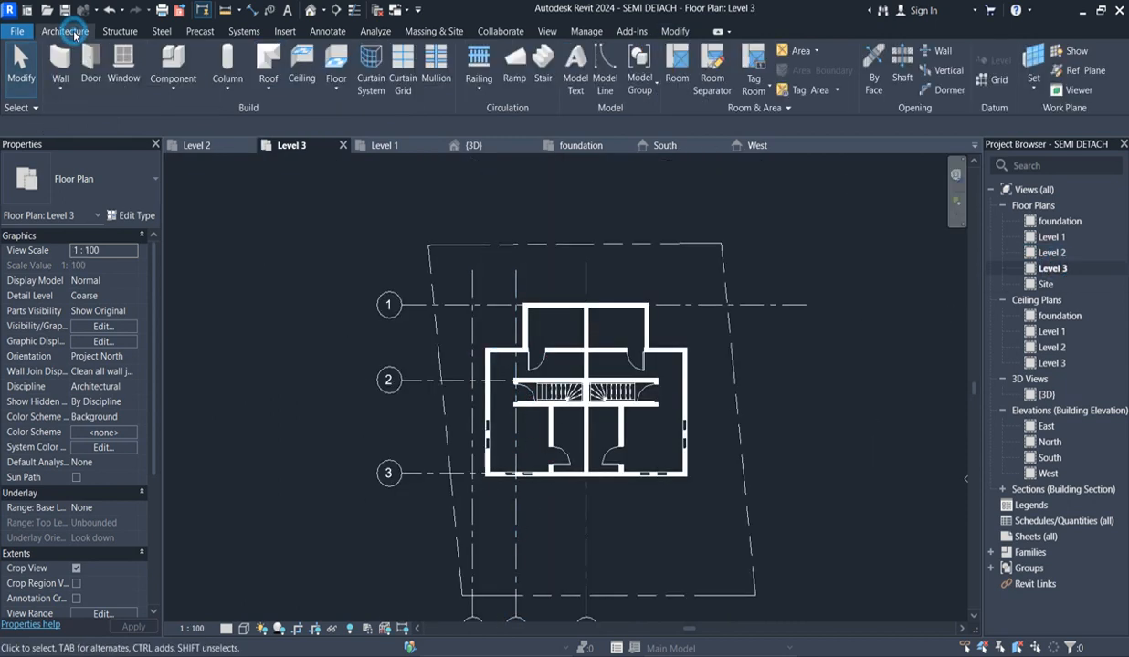
left_click(157, 62)
scroll(525, 456, "up", 4)
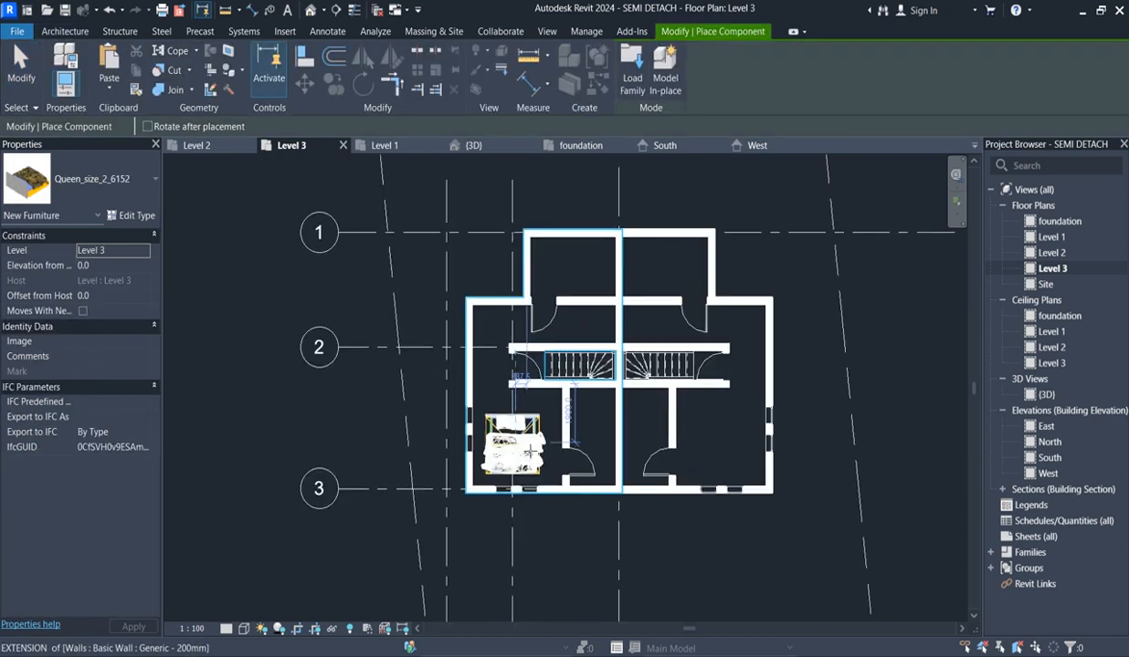
key("space")
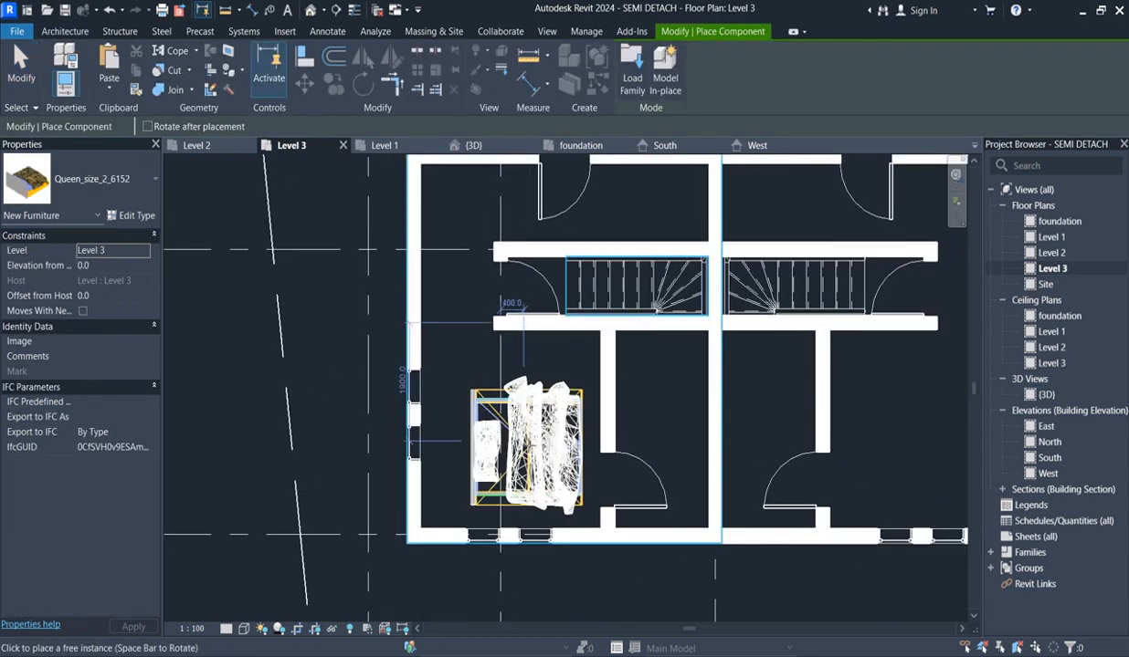
key("space")
scroll(446, 485, "up", 2)
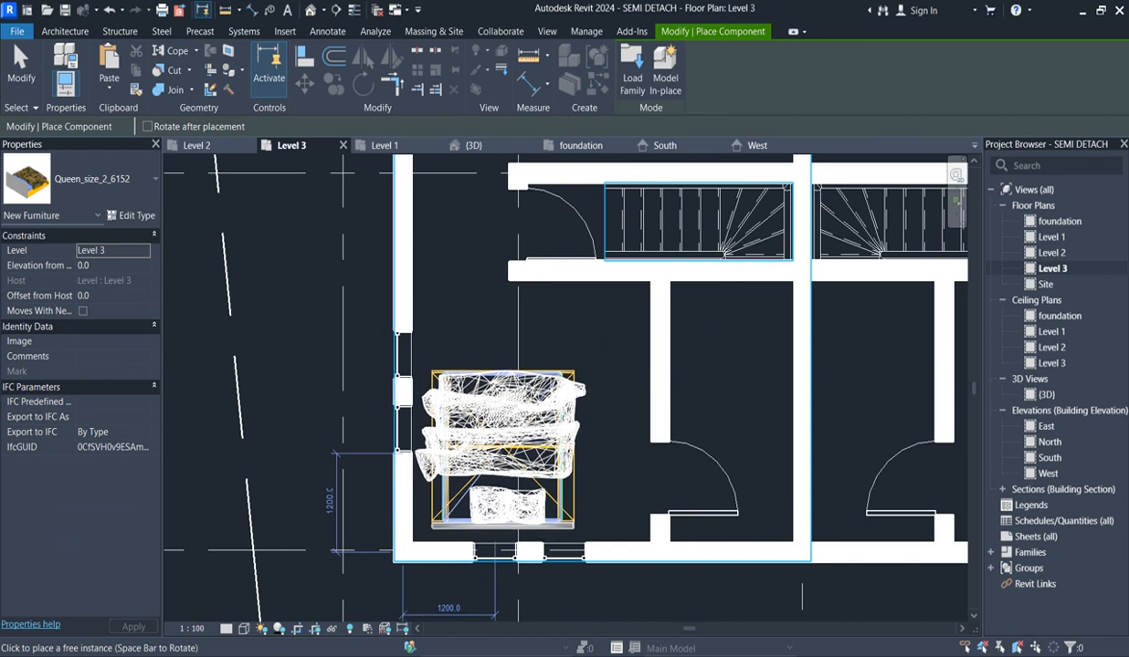
left_click(495, 453)
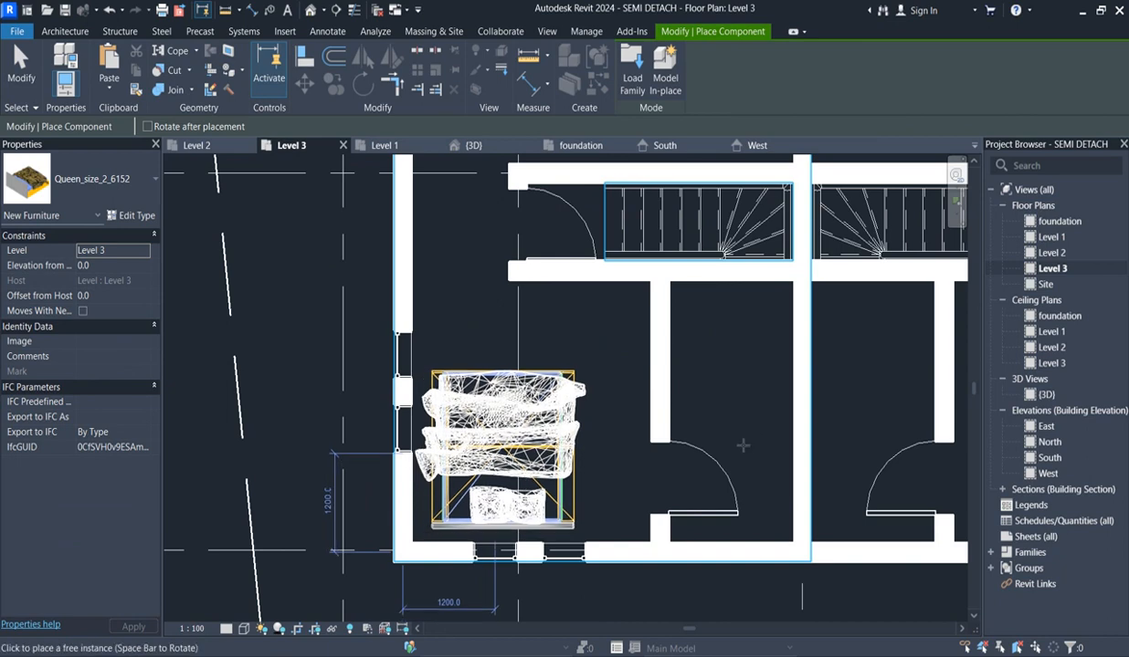
Place a matching Queen_size_2_6152 bed in the southeast bedroom of Level 3 with its headboard against the south wall.
scroll(671, 452, "down", 3)
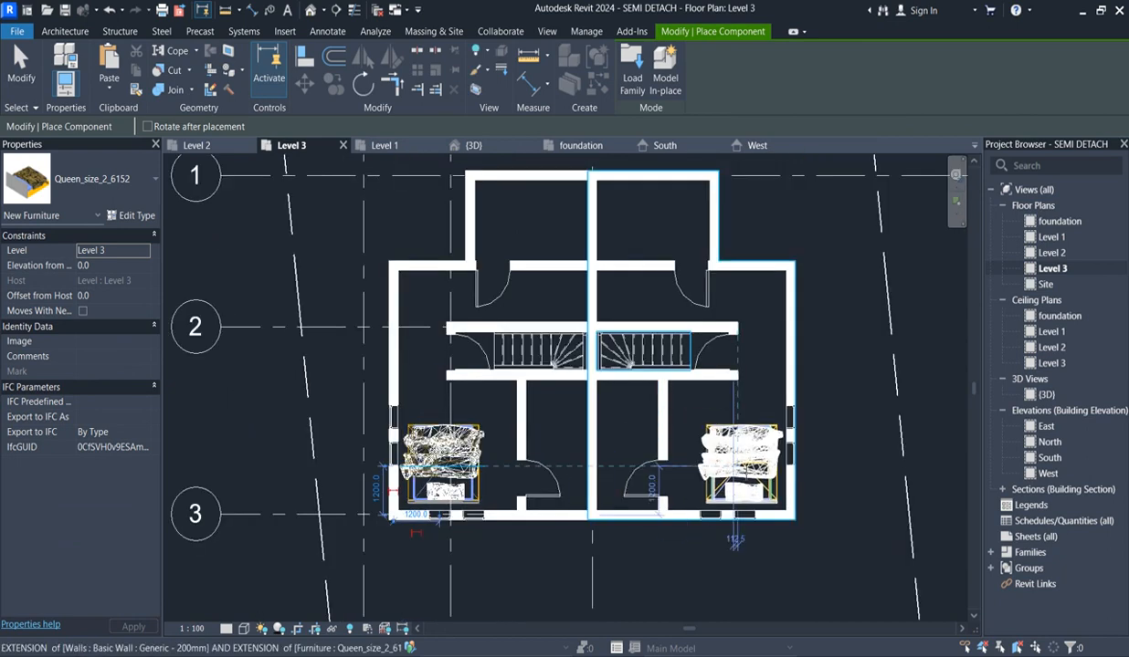
left_click(738, 466)
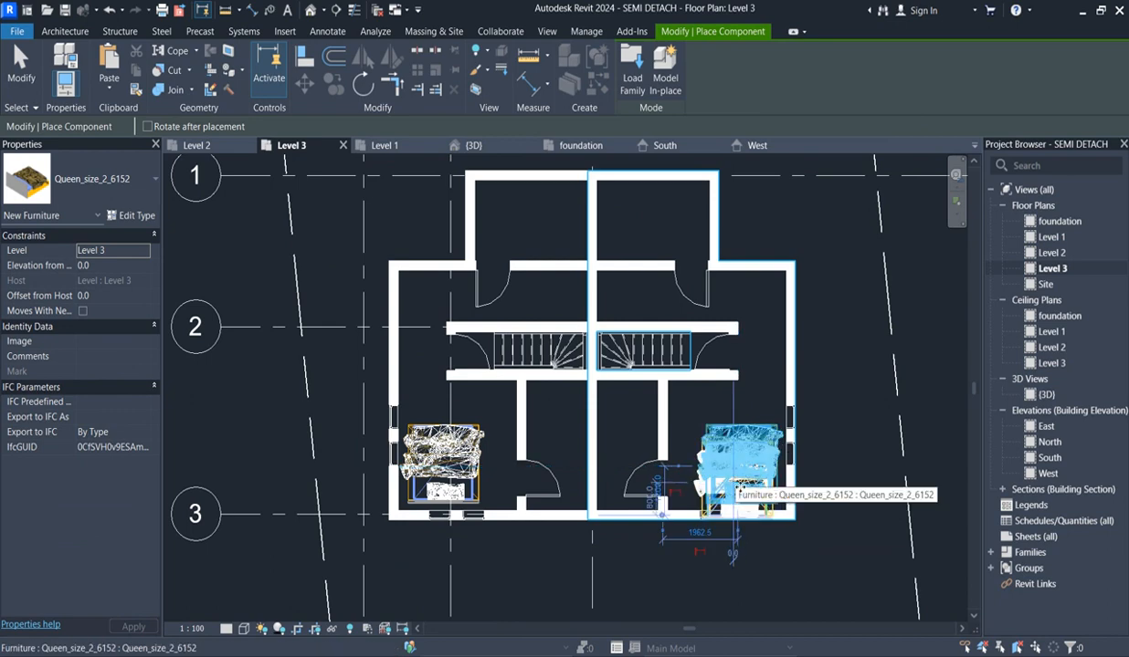
key("Escape")
key("Escape")
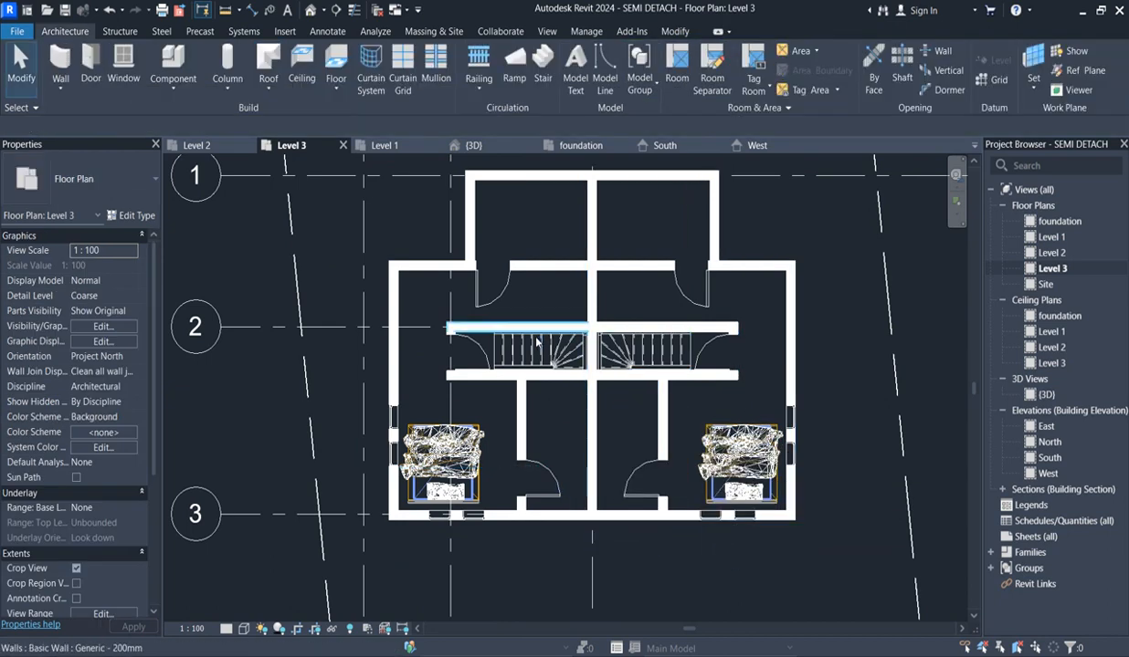
Place an M_Shower Stall-2D on each side of the party wall, against the north walls of the two Level 3 bathrooms.
left_click(171, 60)
left_click(131, 185)
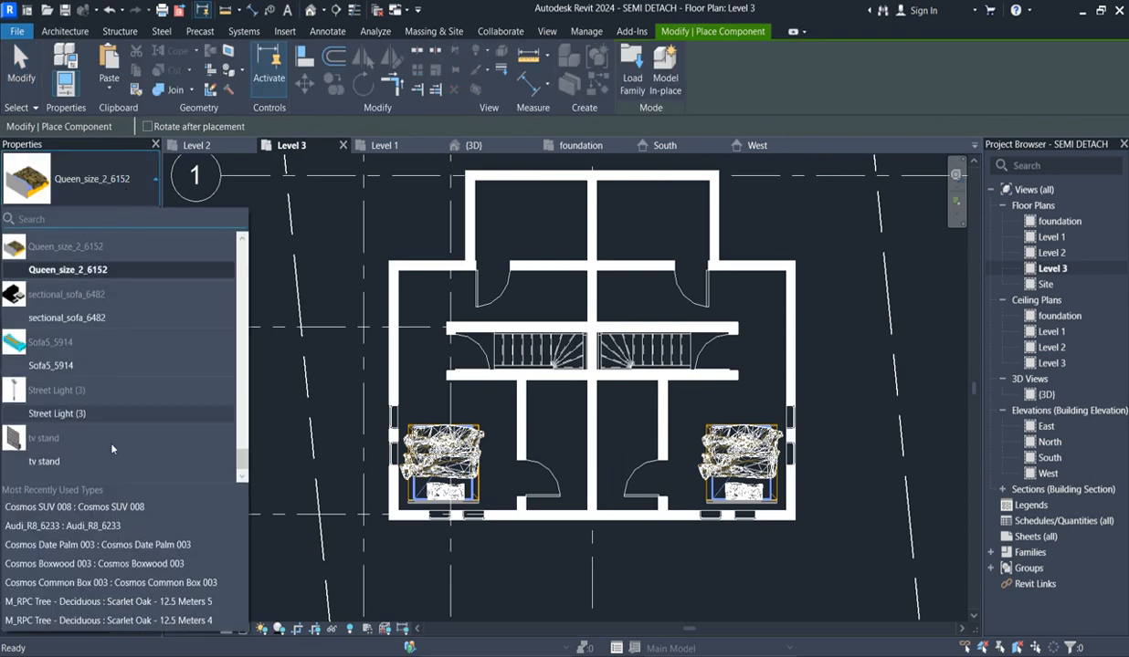
scroll(103, 431, "up", 10)
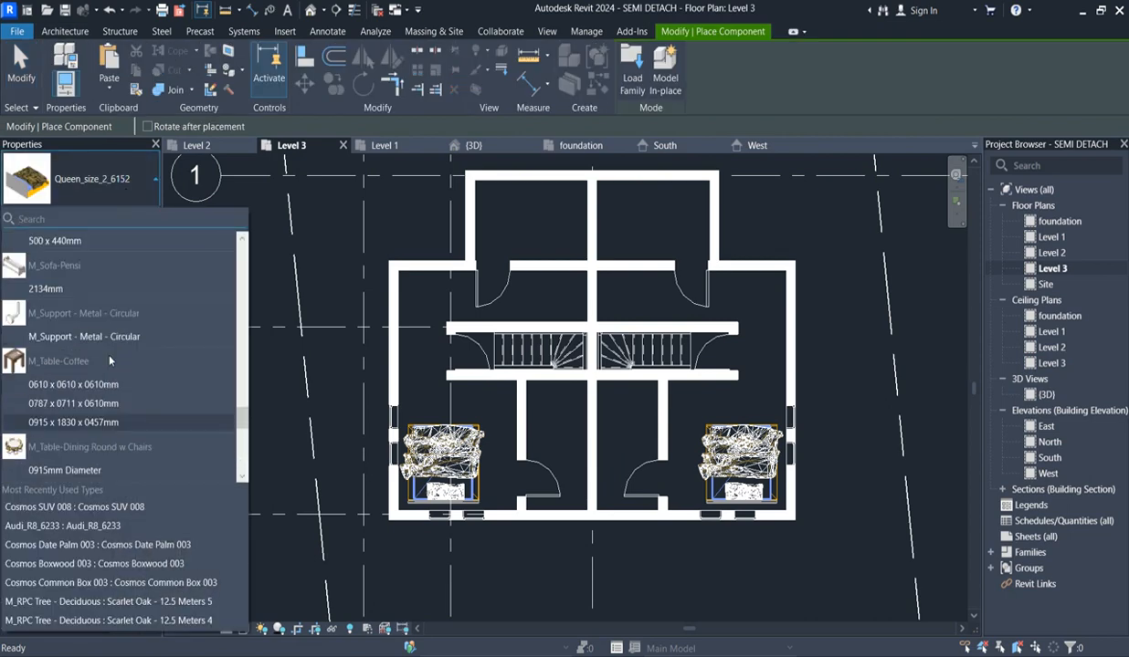
scroll(108, 358, "down", 2)
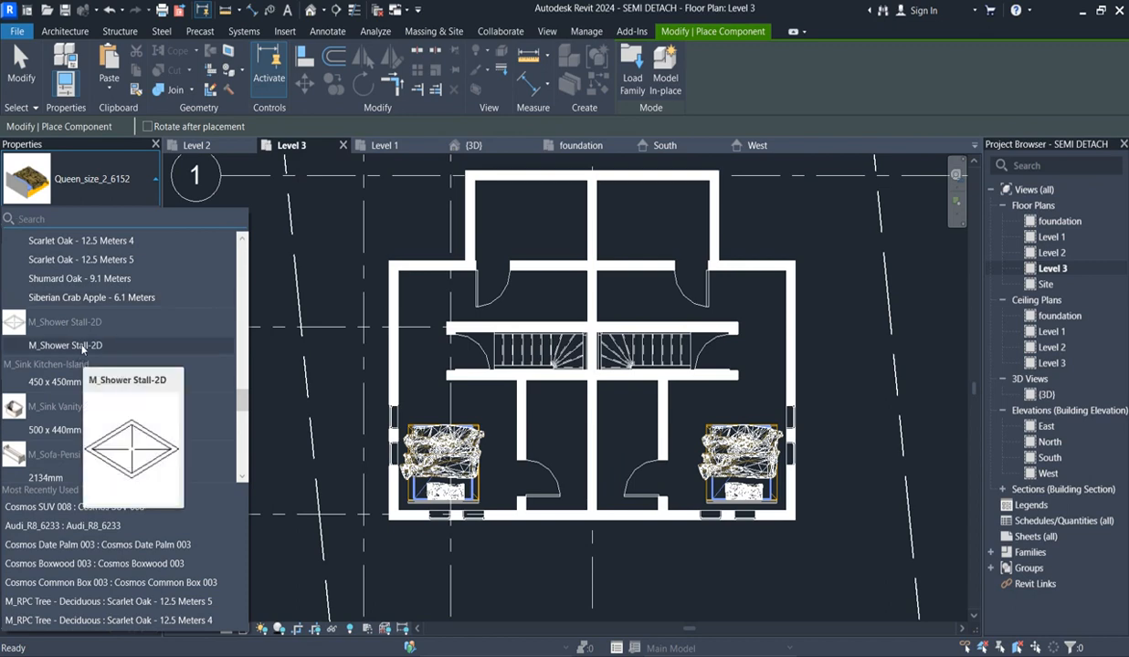
left_click(81, 346)
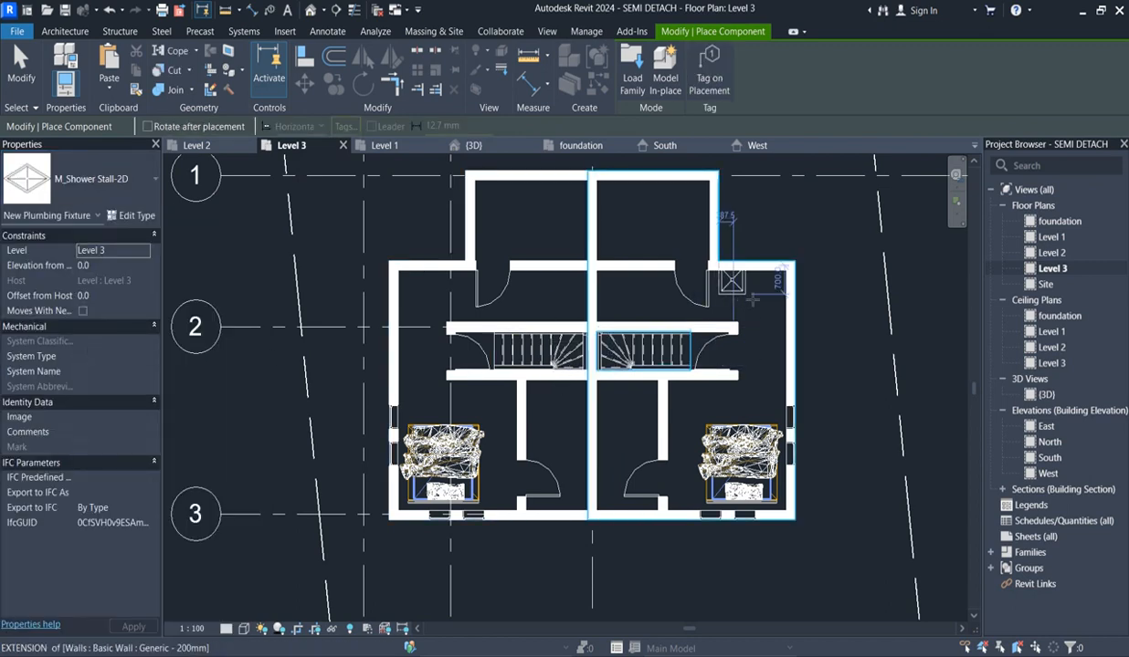
scroll(735, 278, "up", 1)
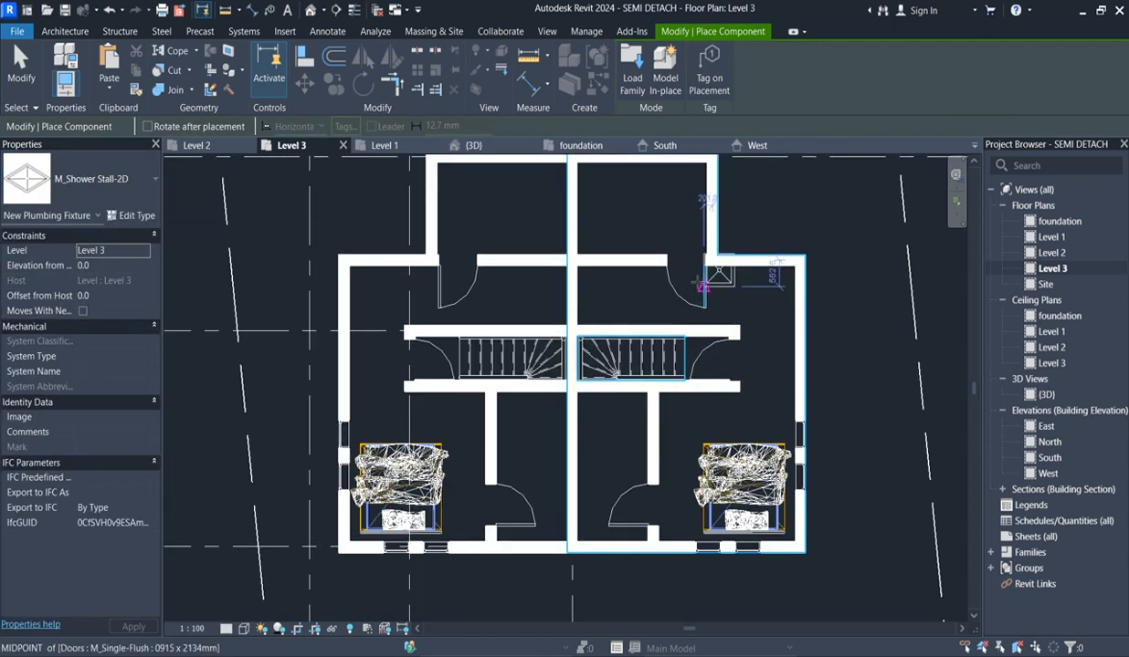
left_click(587, 441)
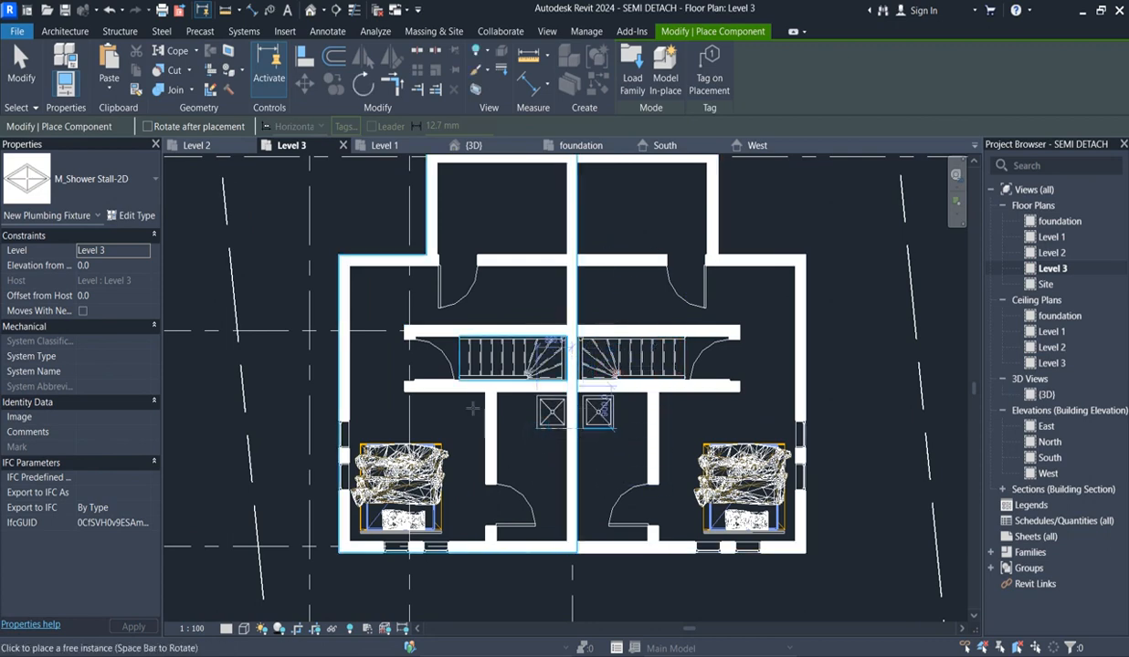
scroll(674, 488, "down", 3)
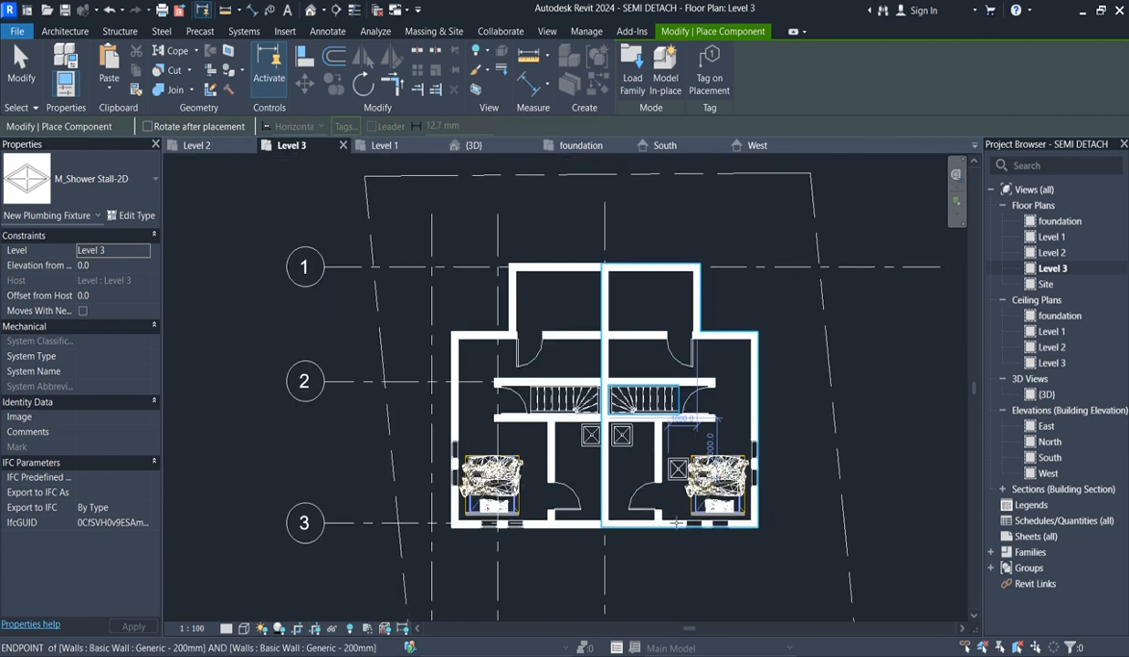
key("Escape")
Examine the mirrored duplex in the 3D view, including its foundation, floors and open top storey.
scroll(745, 458, "up", 2)
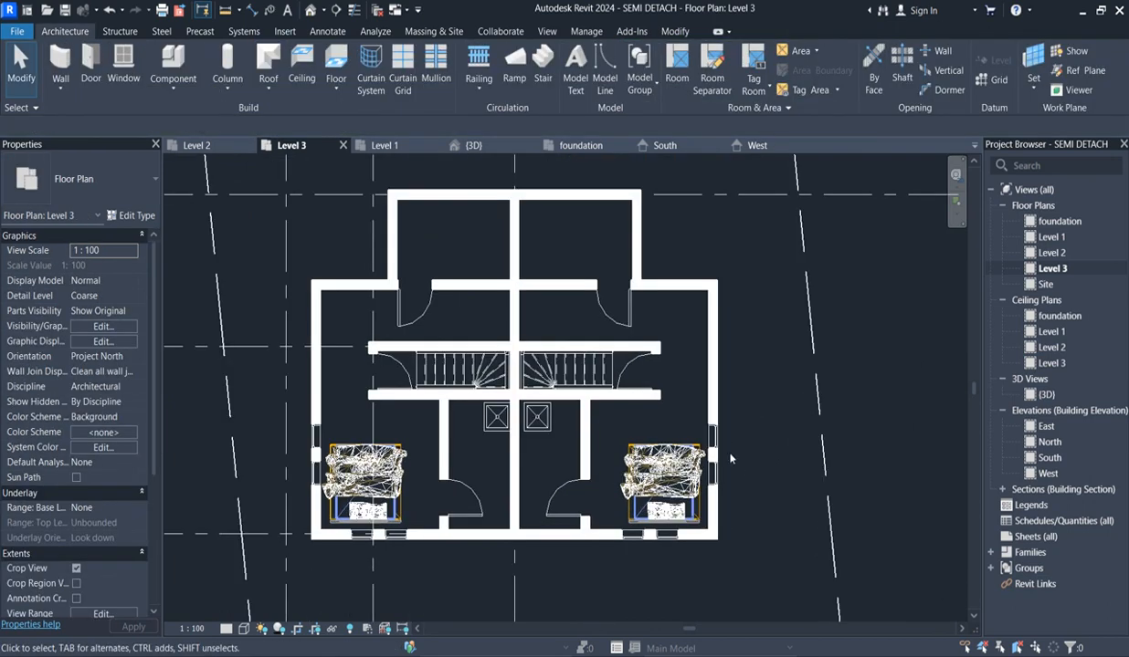
scroll(702, 516, "down", 3)
scroll(702, 517, "up", 1)
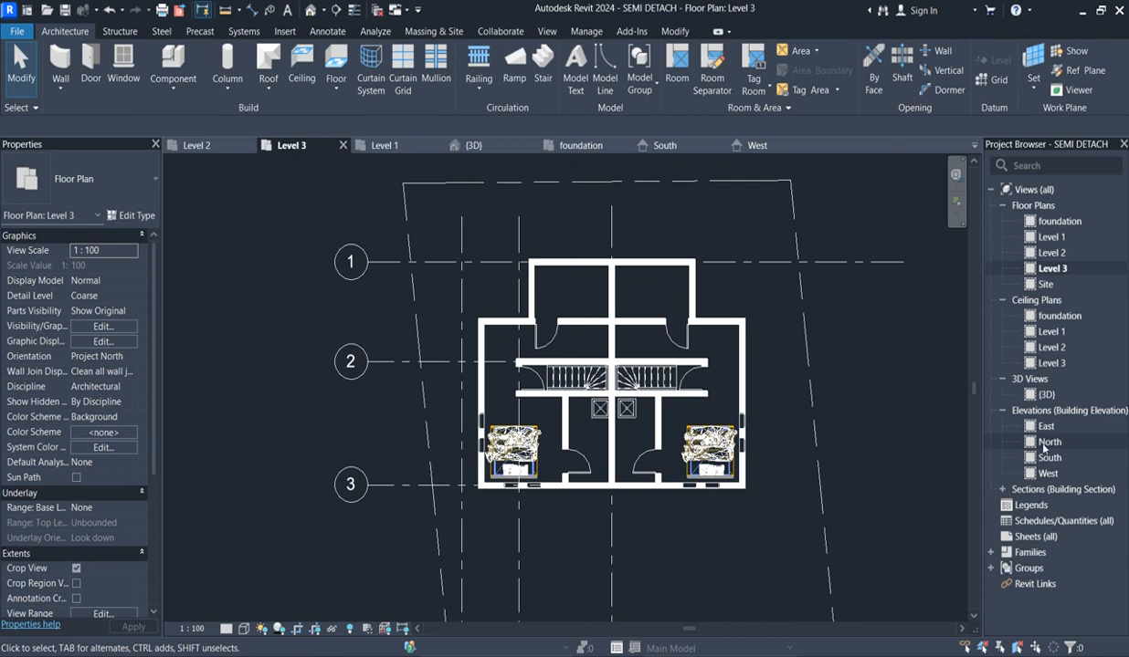
scroll(928, 374, "down", 1)
double_click(1046, 394)
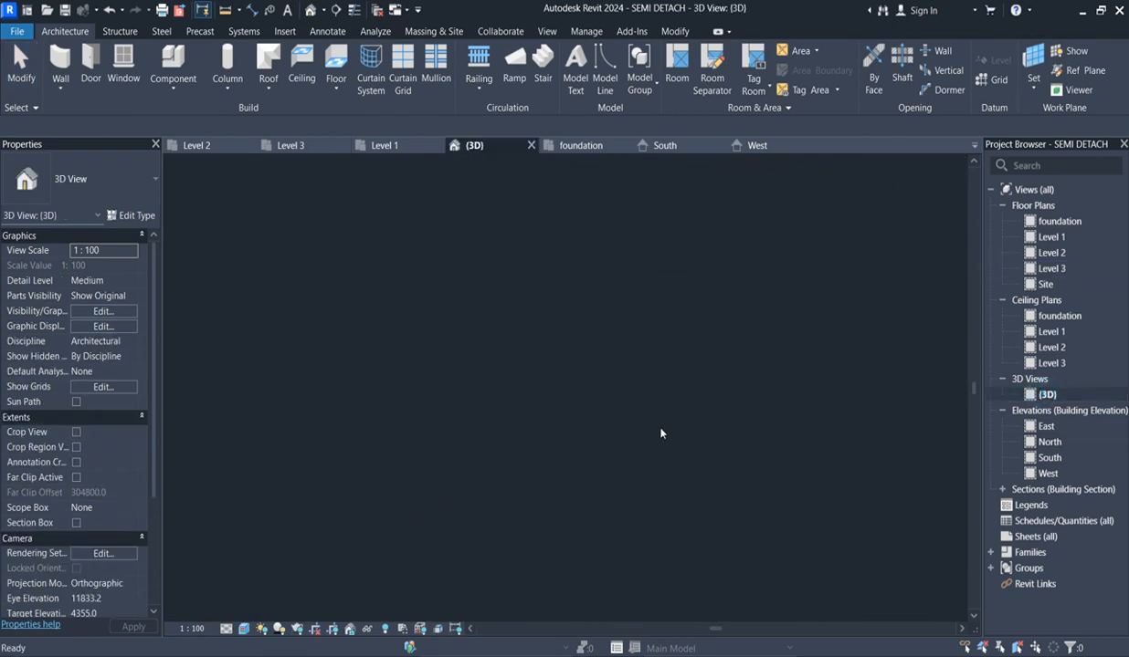
scroll(598, 426, "up", 3)
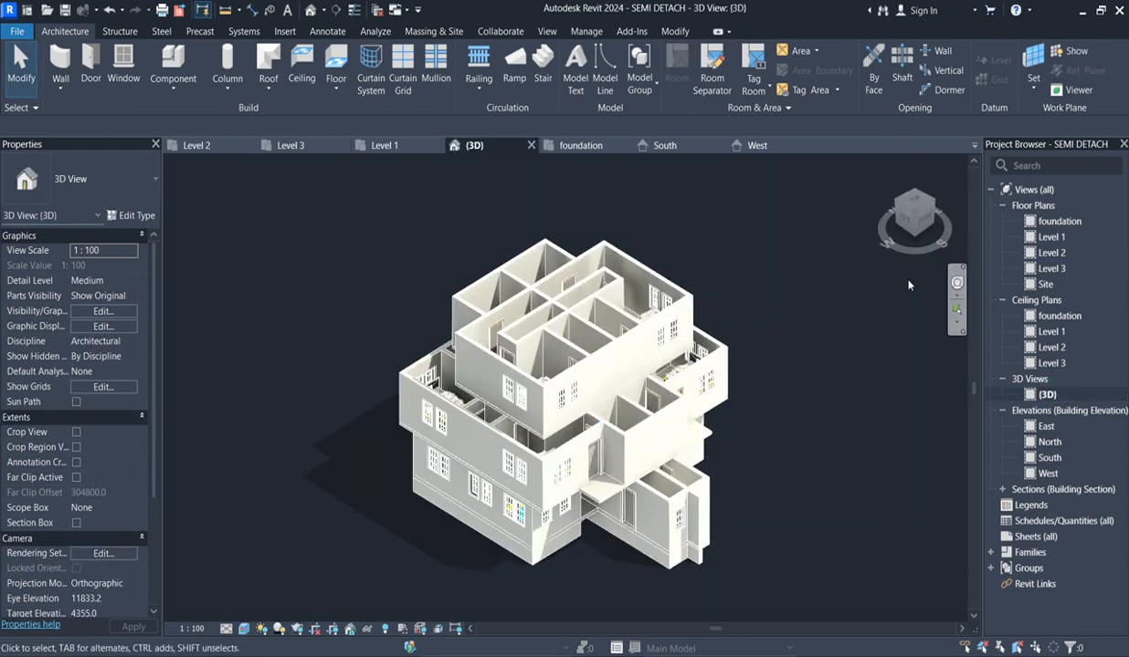
left_click(934, 217)
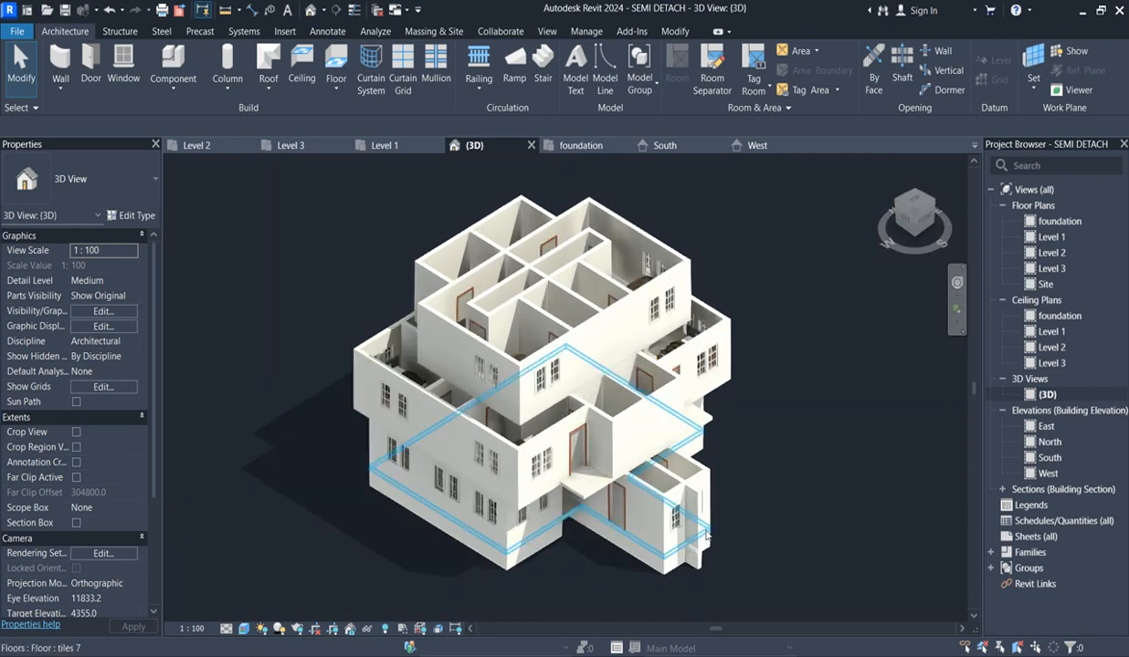
scroll(713, 447, "down", 3)
scroll(517, 407, "up", 2)
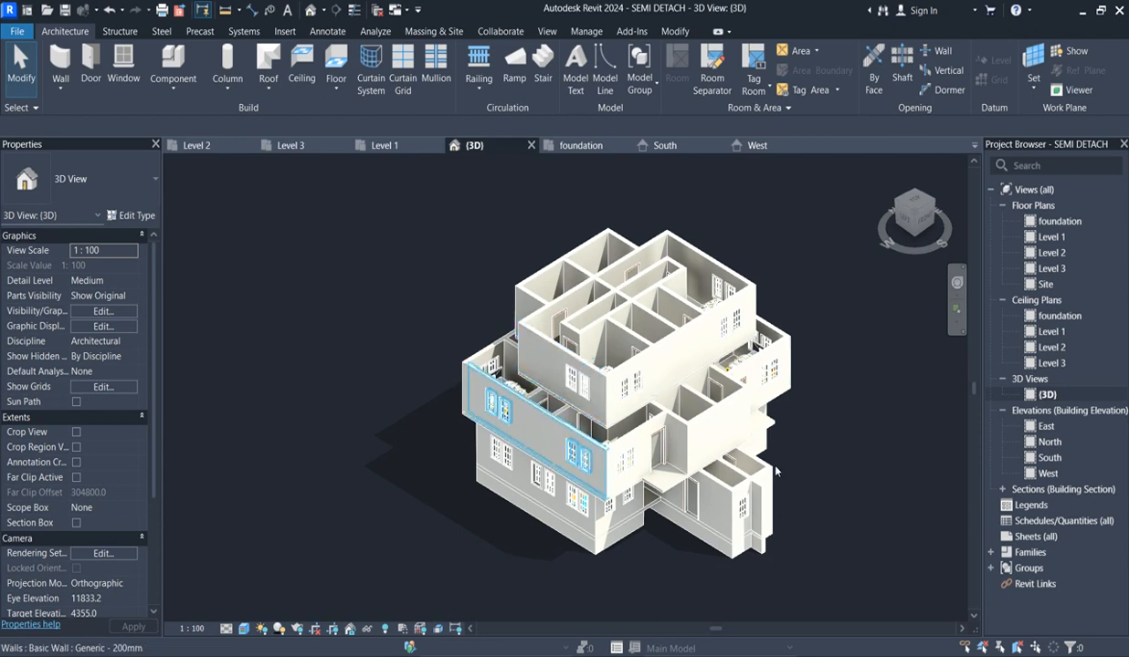
scroll(639, 457, "up", 5)
scroll(670, 473, "down", 6)
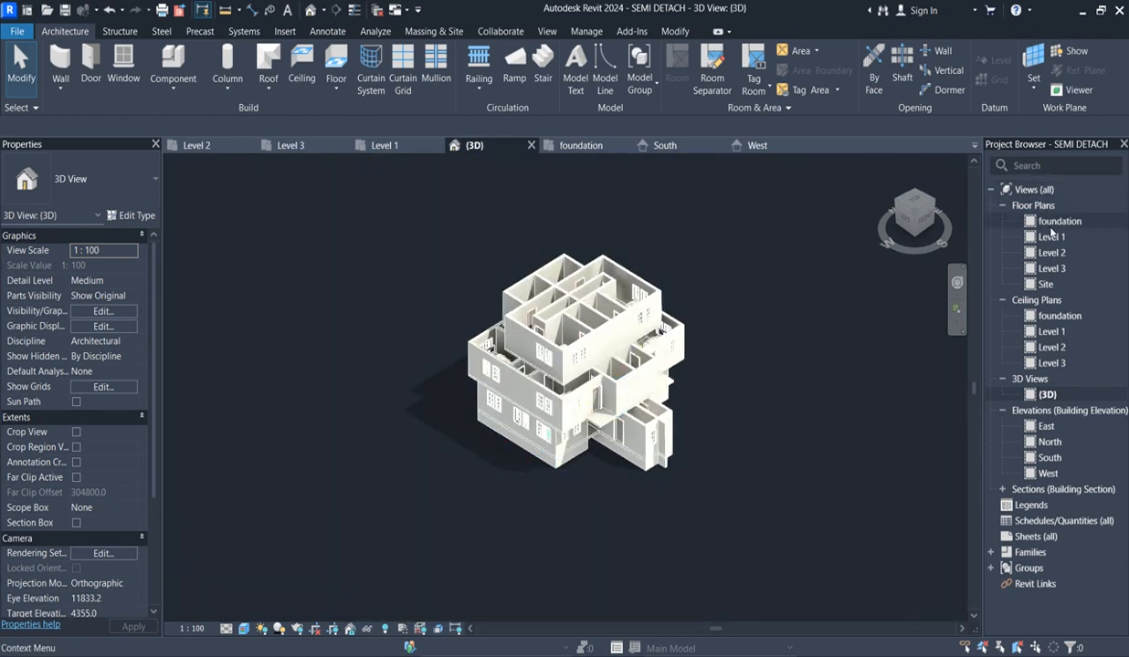
Review the foundation plan and the Level 1 plan to check both mirrored halves of the duplex.
double_click(1059, 222)
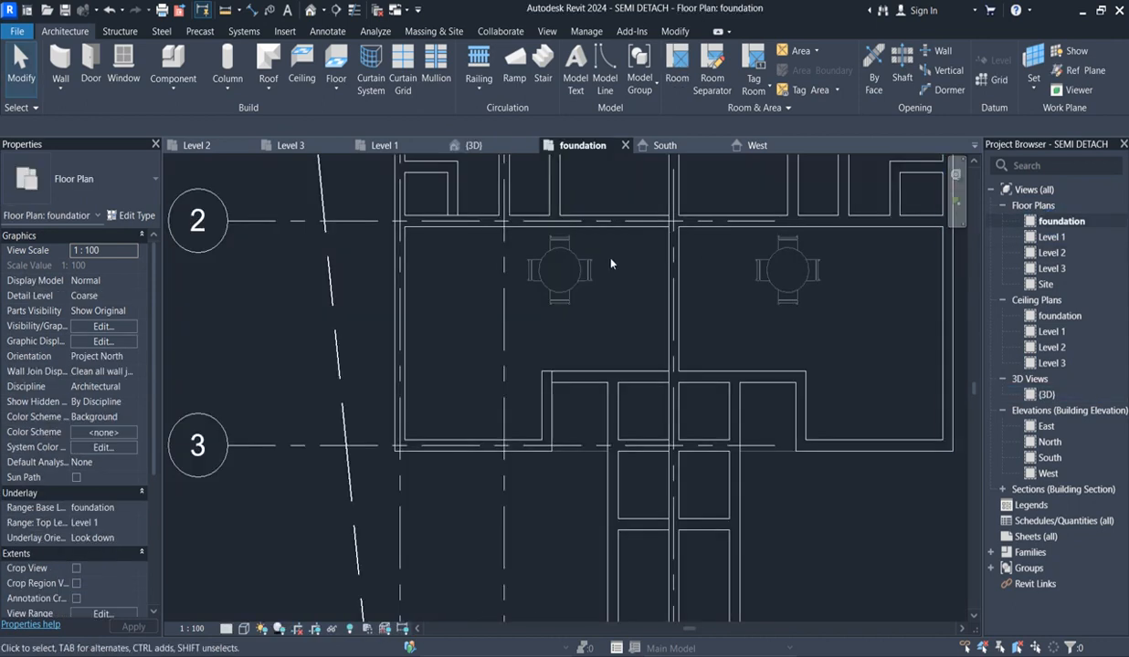
double_click(1059, 237)
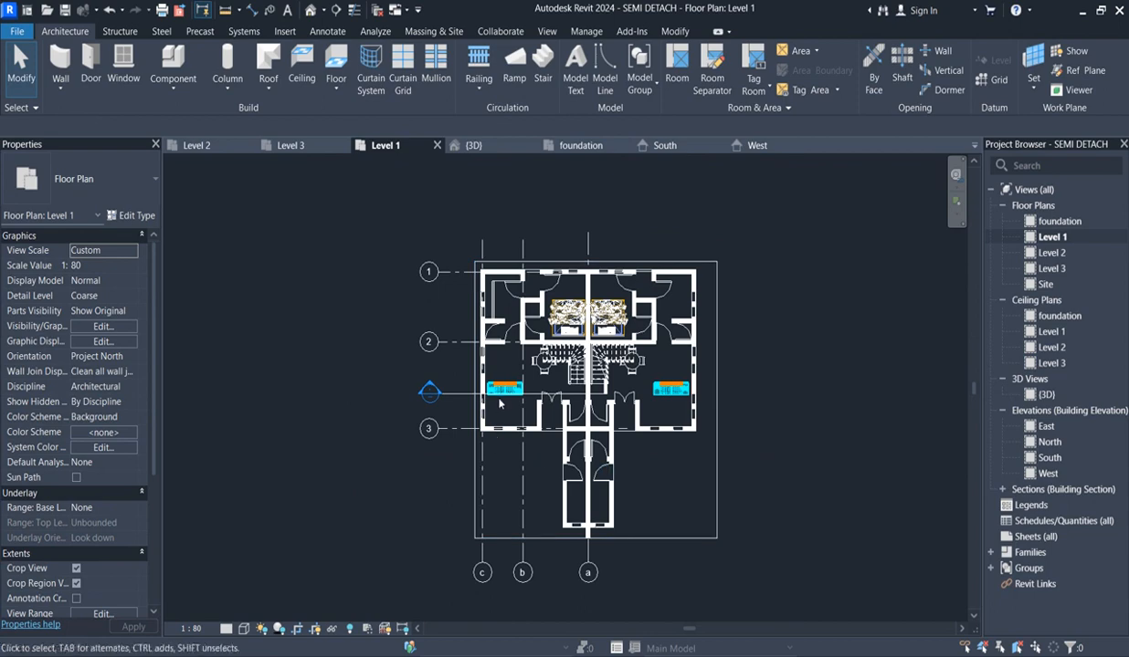
scroll(502, 393, "up", 3)
scroll(511, 347, "down", 2)
scroll(514, 340, "up", 1)
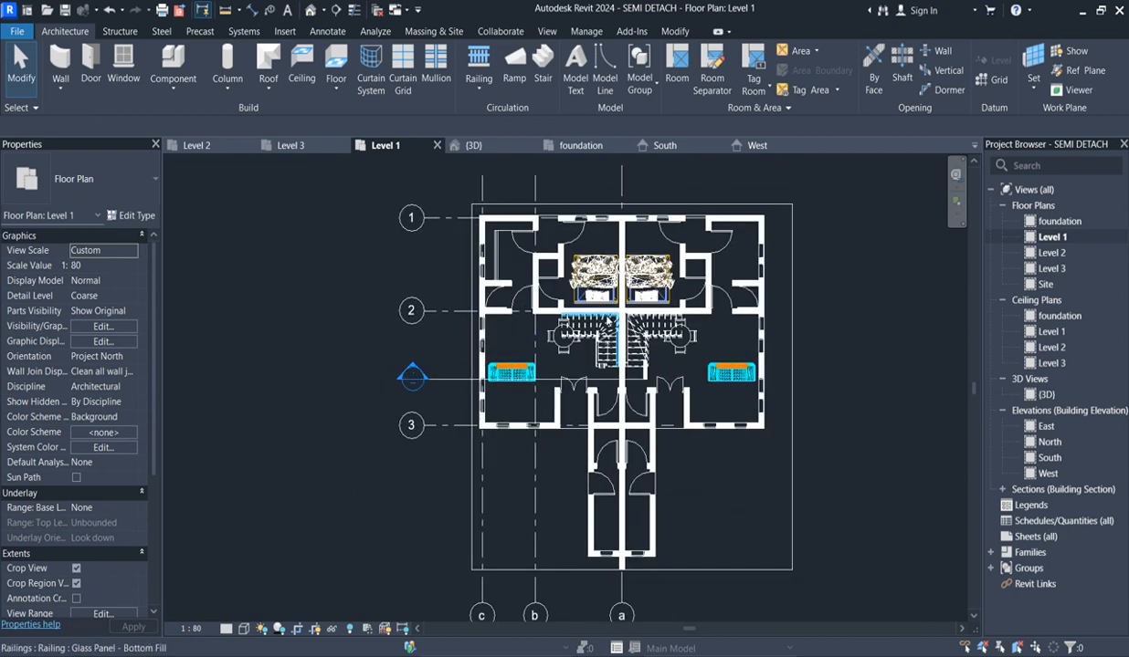